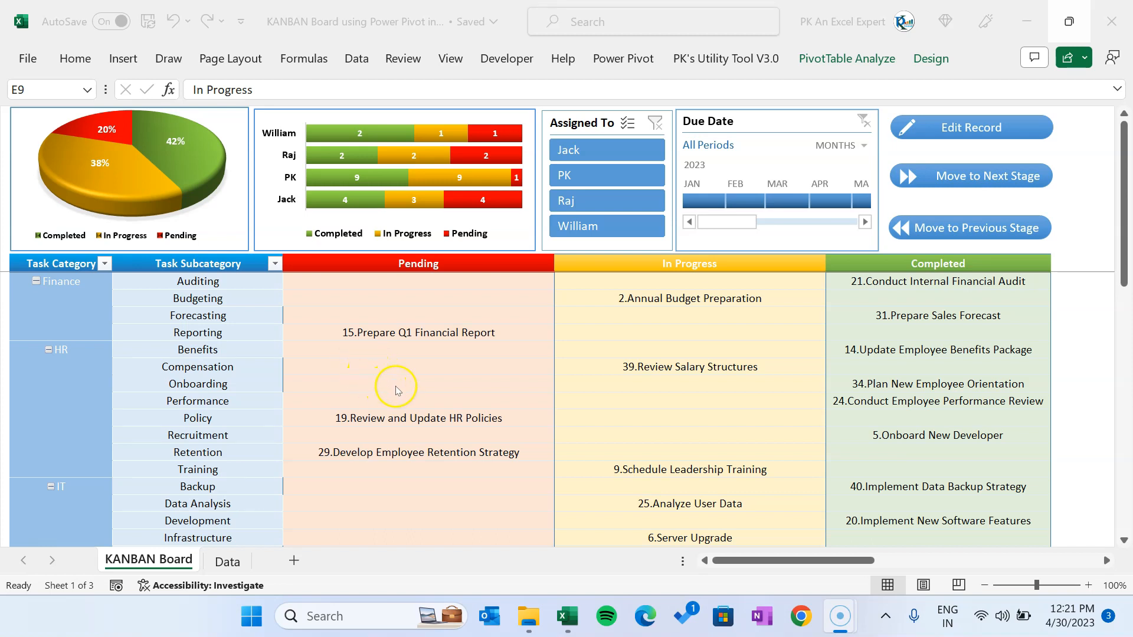
Examine the board's Task Category and Task Subcategory columns and its Pending, In Progress and Completed stages.
click(443, 282)
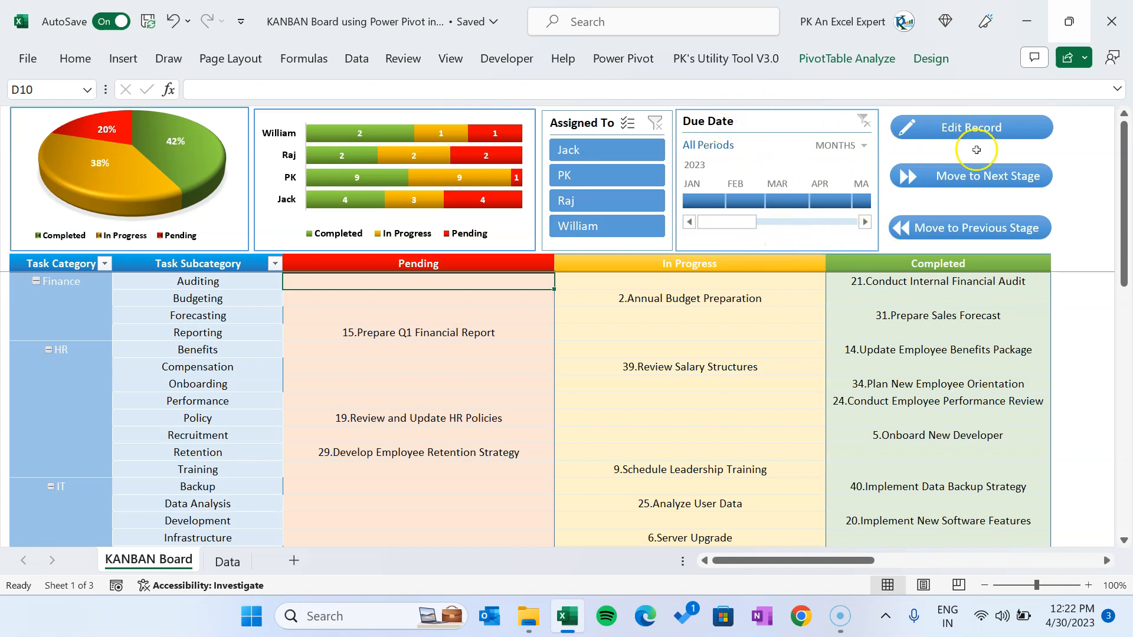
click(239, 281)
drag(68, 281, 964, 296)
click(454, 288)
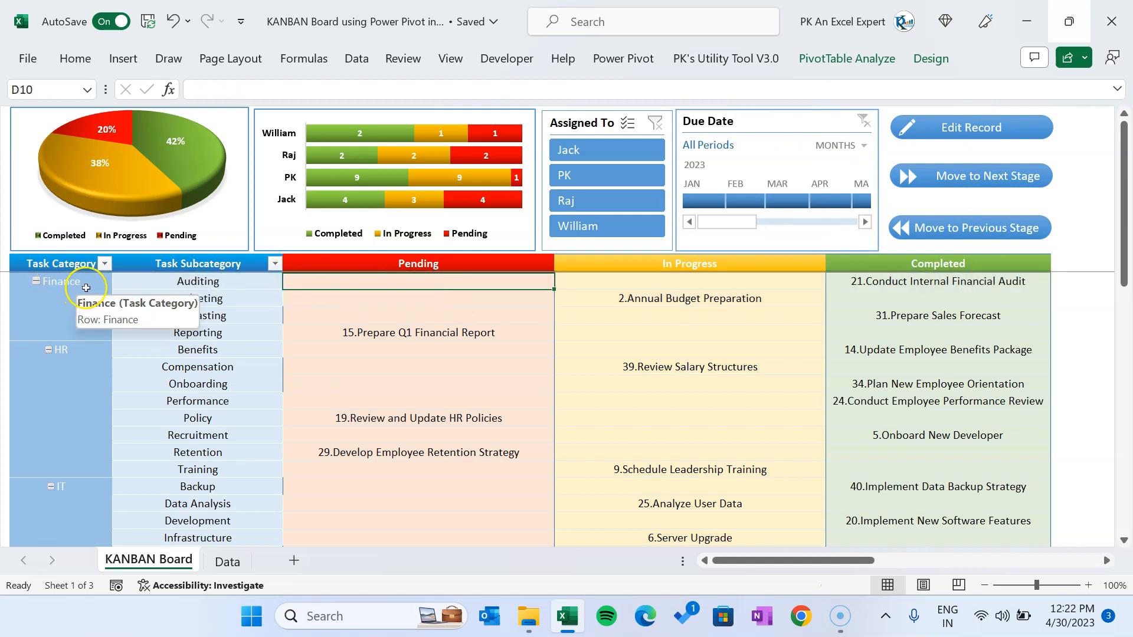
drag(63, 284, 68, 415)
drag(71, 281, 58, 398)
drag(201, 282, 204, 417)
drag(422, 279, 953, 280)
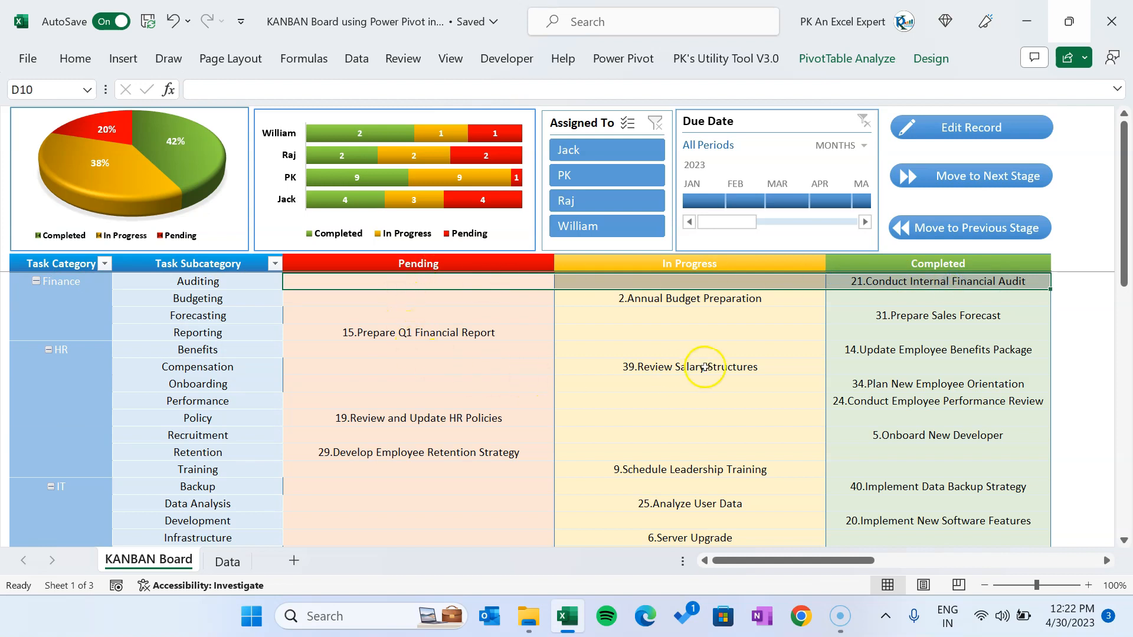
Examine the Finance Auditing row with its completed task and the remaining tasks further down the board.
click(459, 327)
click(201, 281)
click(54, 284)
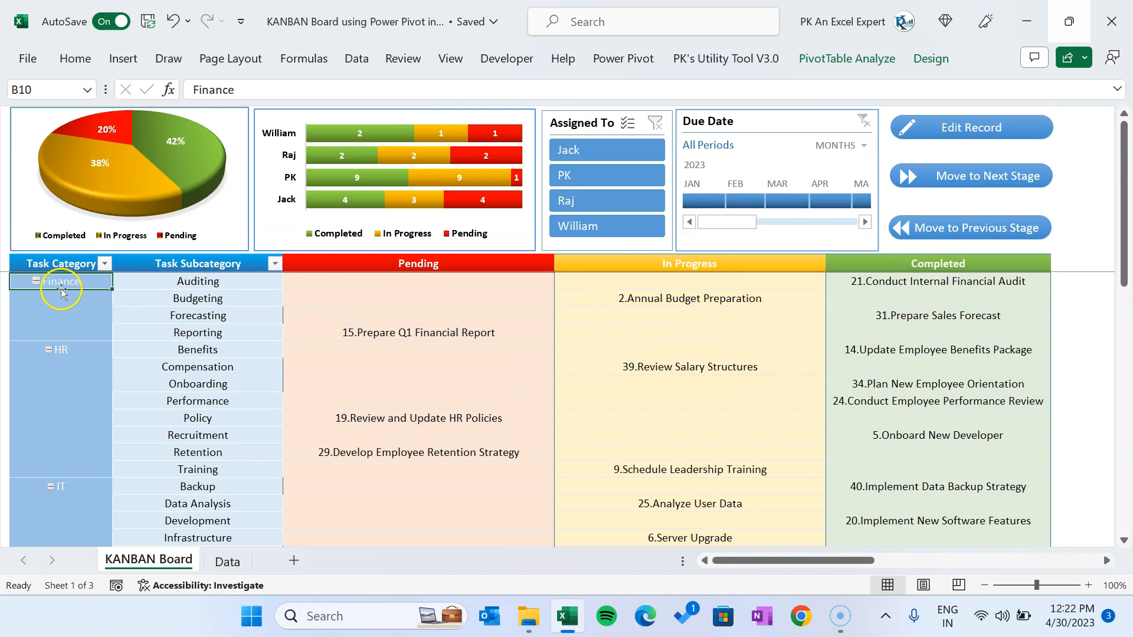
click(217, 284)
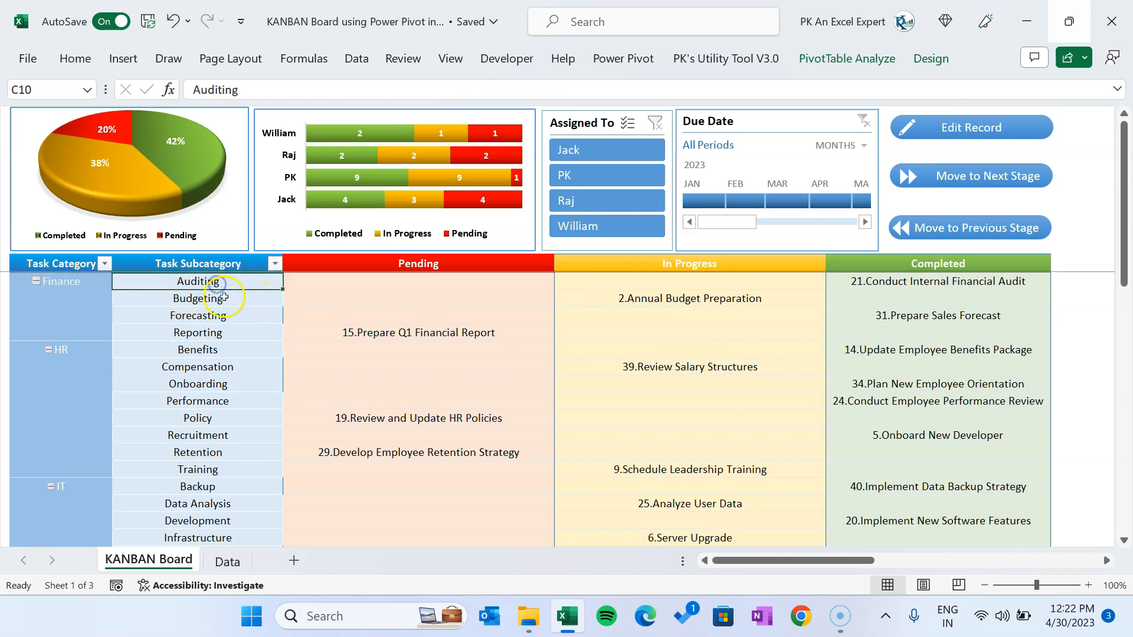
click(859, 288)
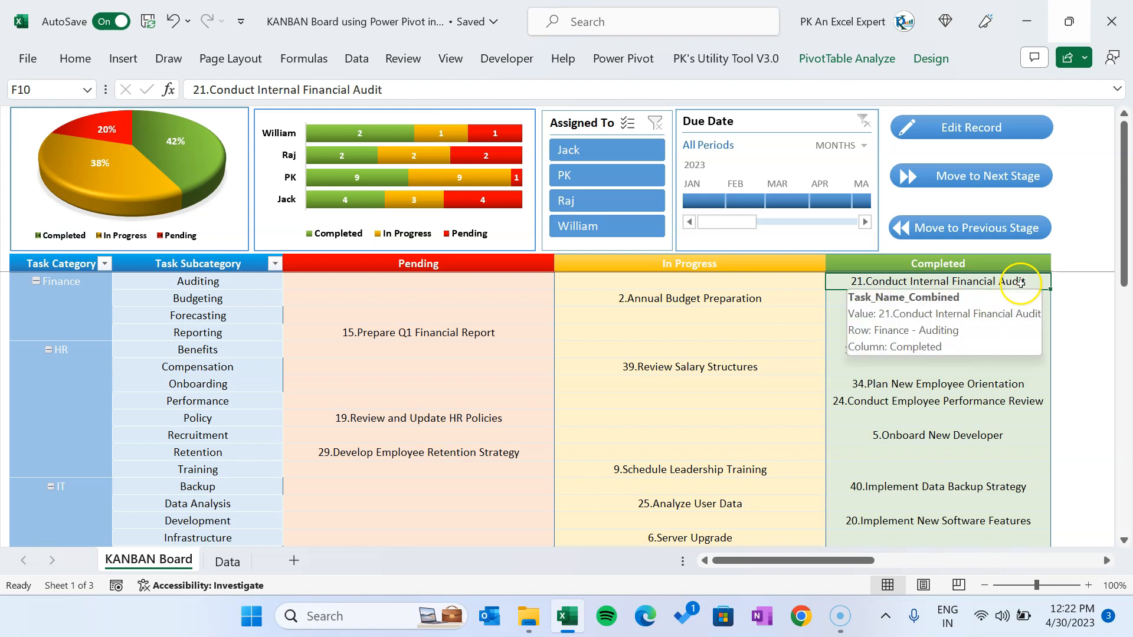
click(461, 298)
scroll(649, 365, down, 1)
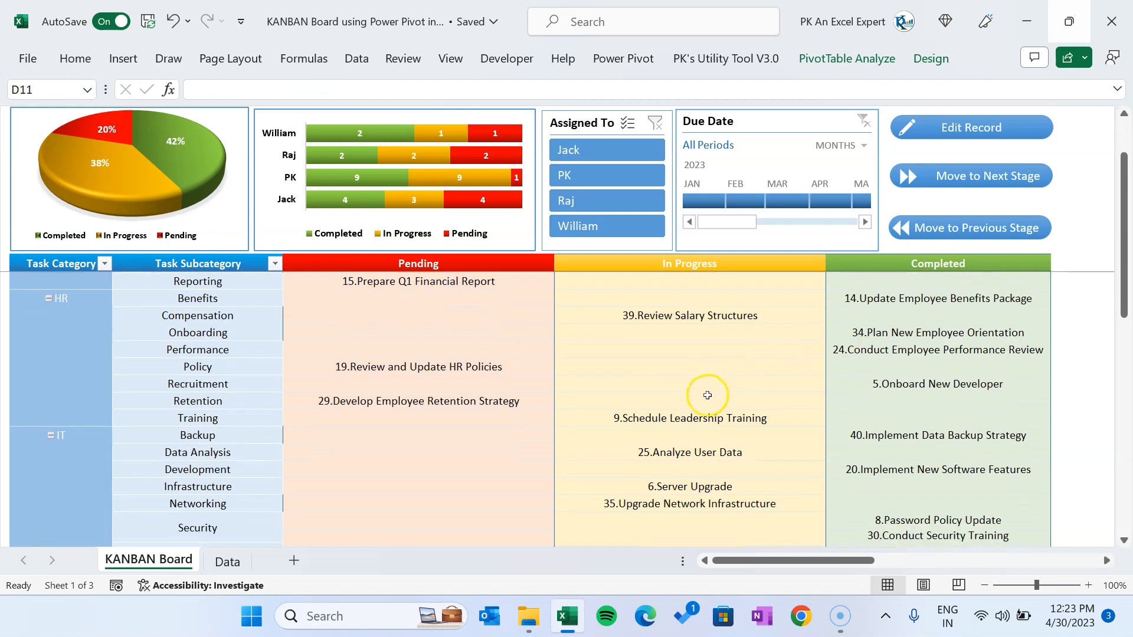
scroll(708, 395, down, 1)
drag(1123, 241, 1127, 135)
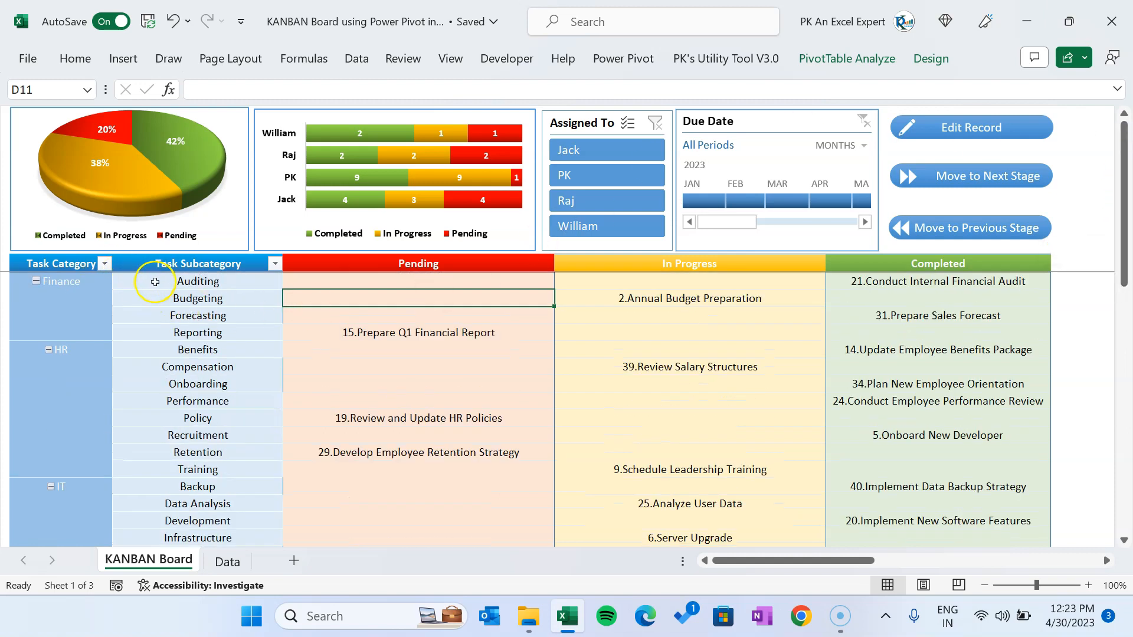
Filter the board's Task Category to IT only and clear that filter again.
click(105, 265)
click(157, 403)
click(158, 453)
click(276, 569)
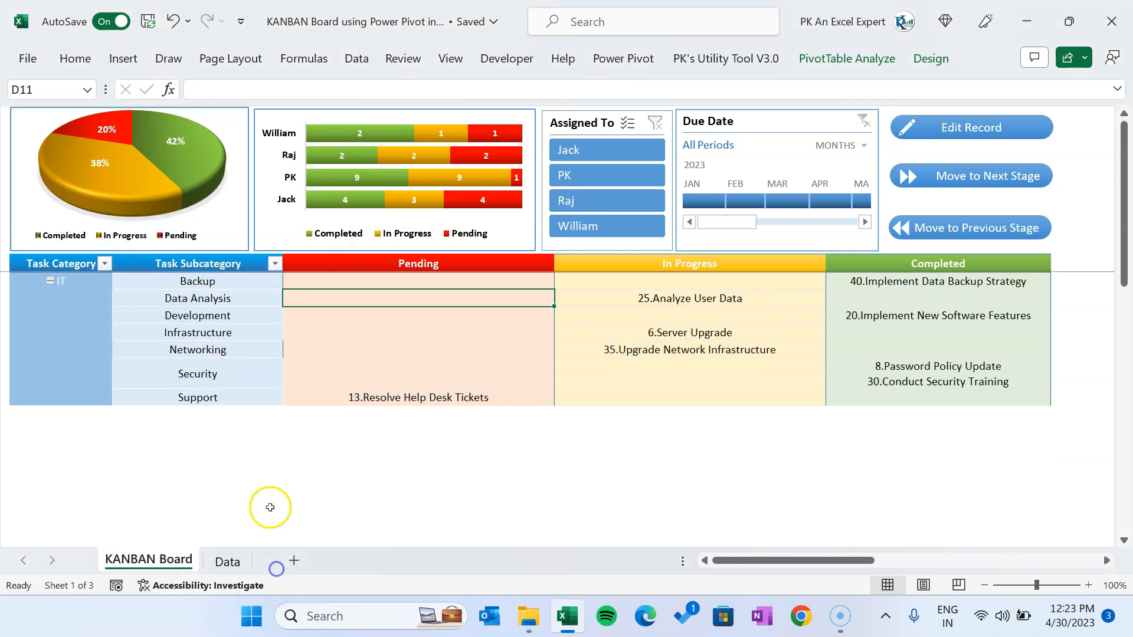
click(106, 265)
click(187, 303)
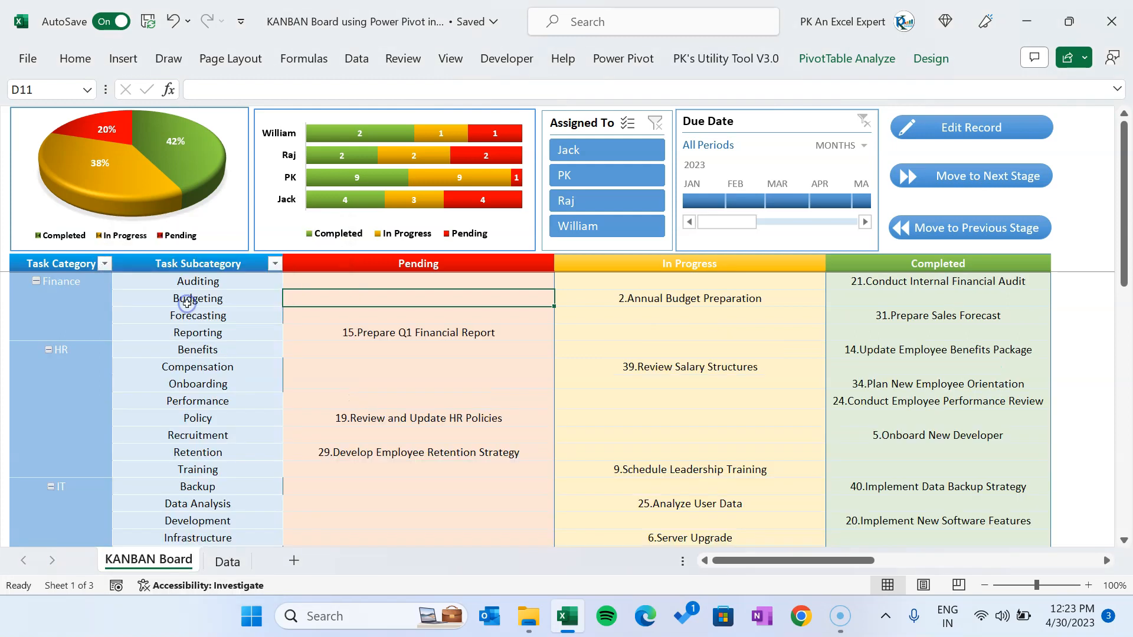
Filter the Task Subcategory field to keep only Budgeting and Forecasting.
click(243, 269)
drag(218, 299, 221, 316)
right_click(220, 316)
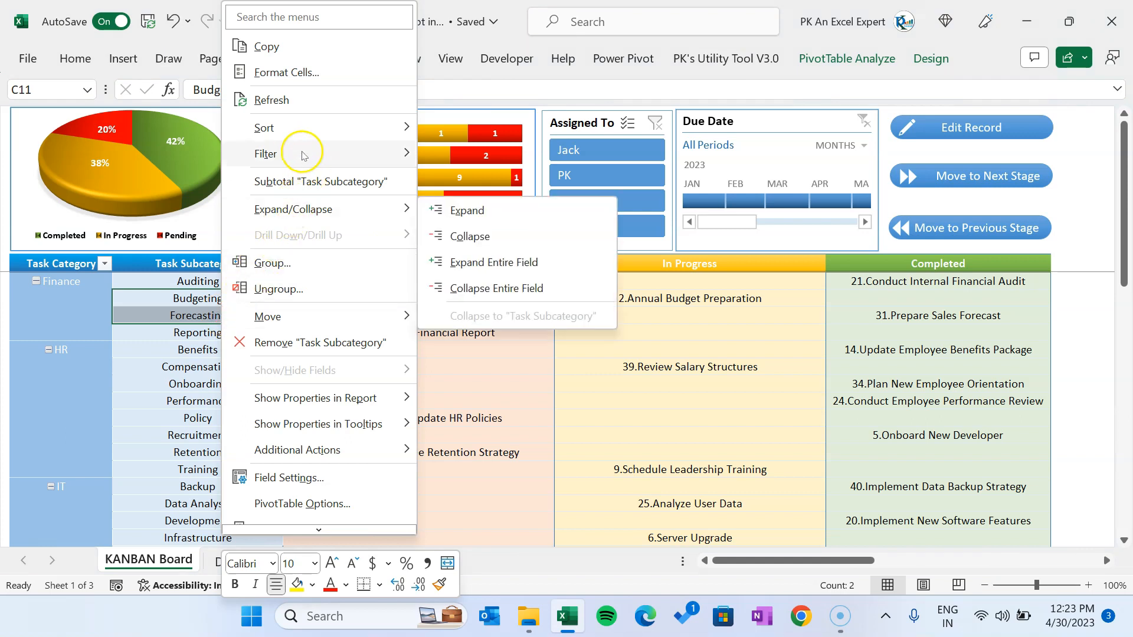
mouse_move(295, 153)
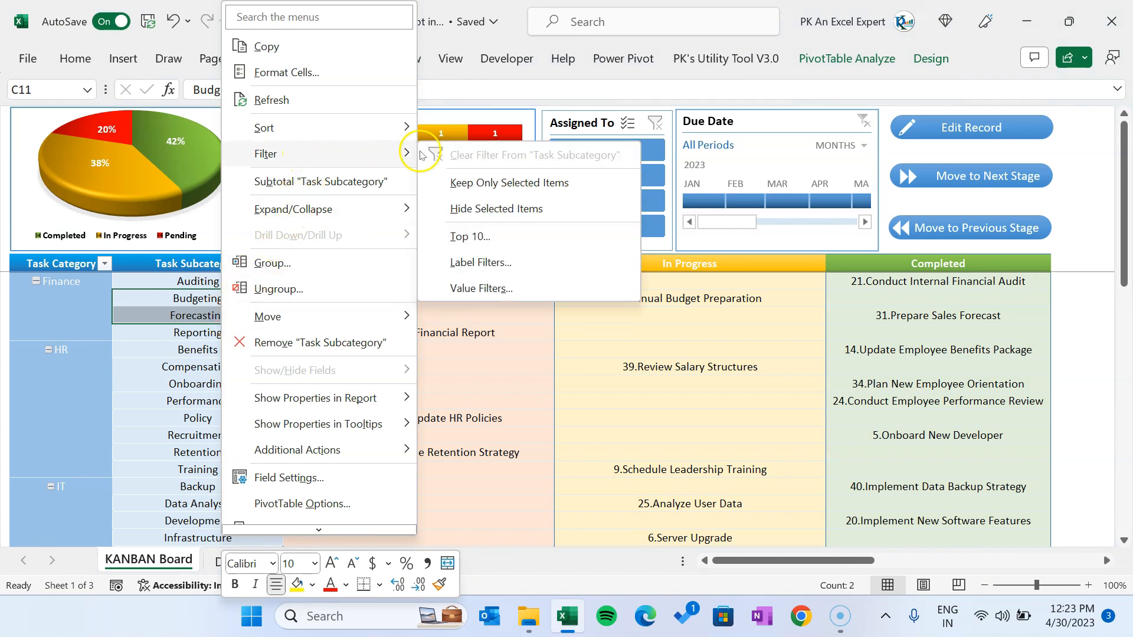
click(537, 187)
drag(212, 282, 214, 296)
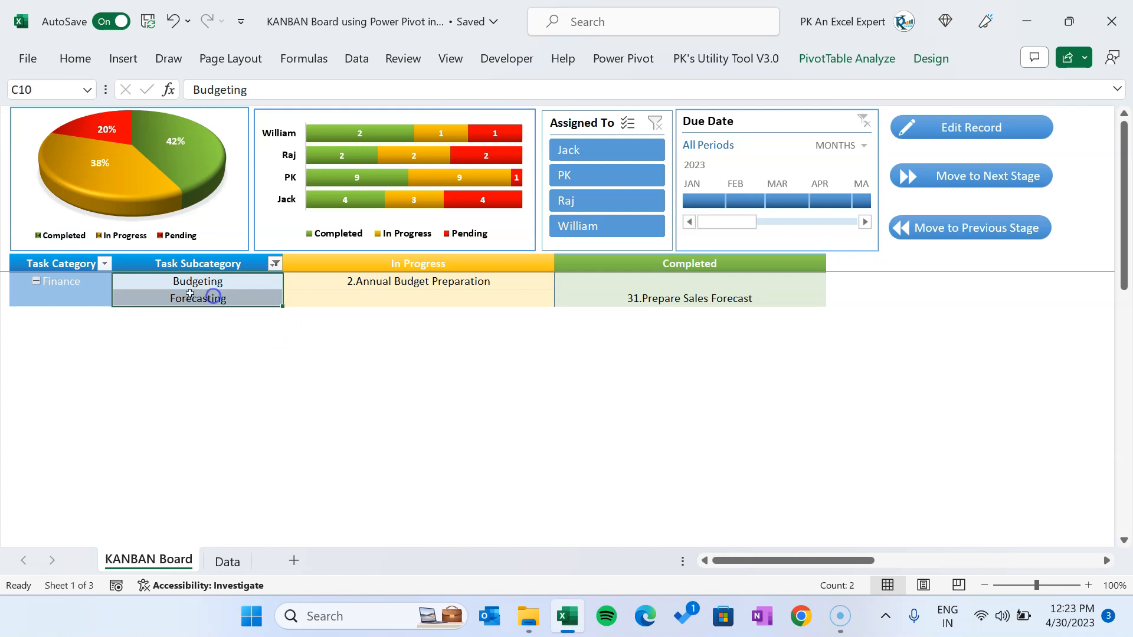
Clear the filter from the Task Subcategory field.
right_click(224, 282)
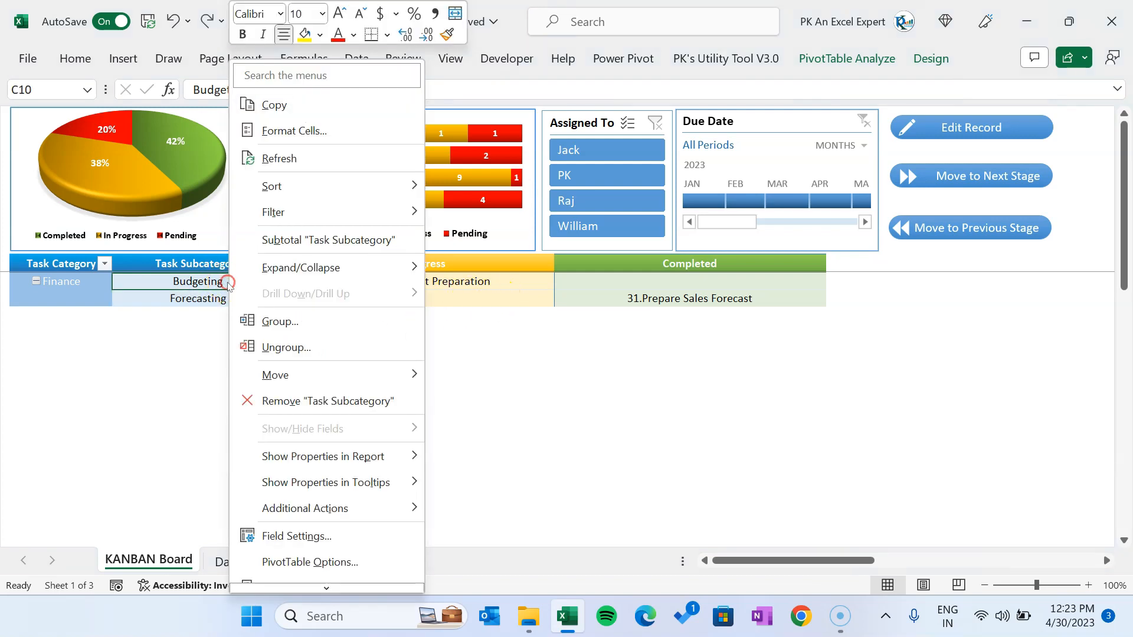
mouse_move(295, 213)
click(523, 215)
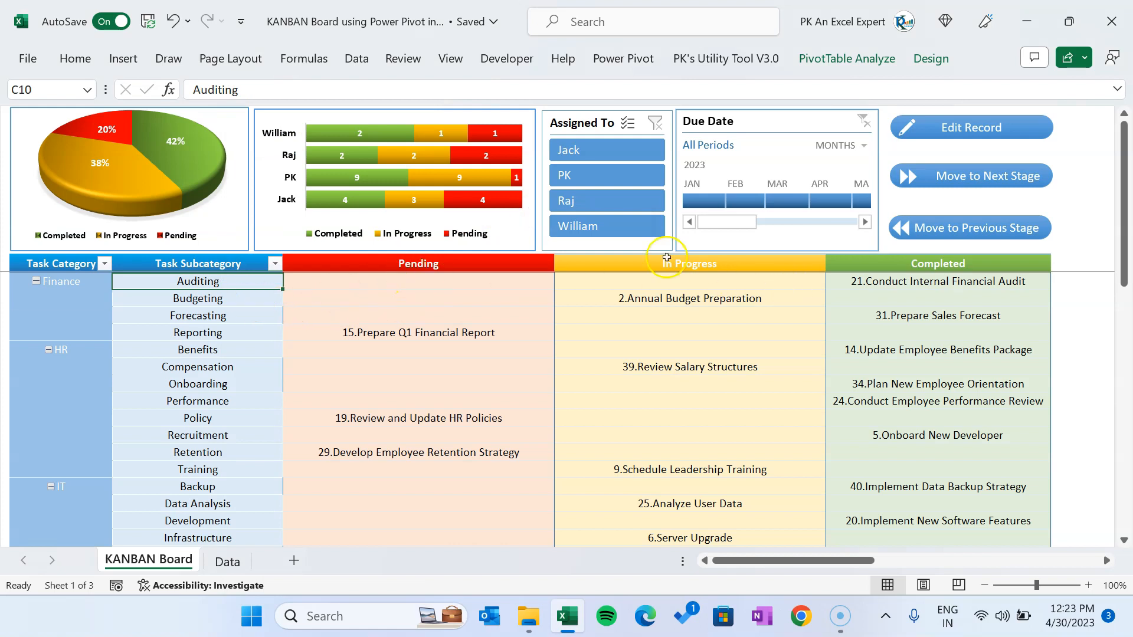
Filter the board by each of the first two assignees in the Assigned To slicer and clear that filter.
click(597, 150)
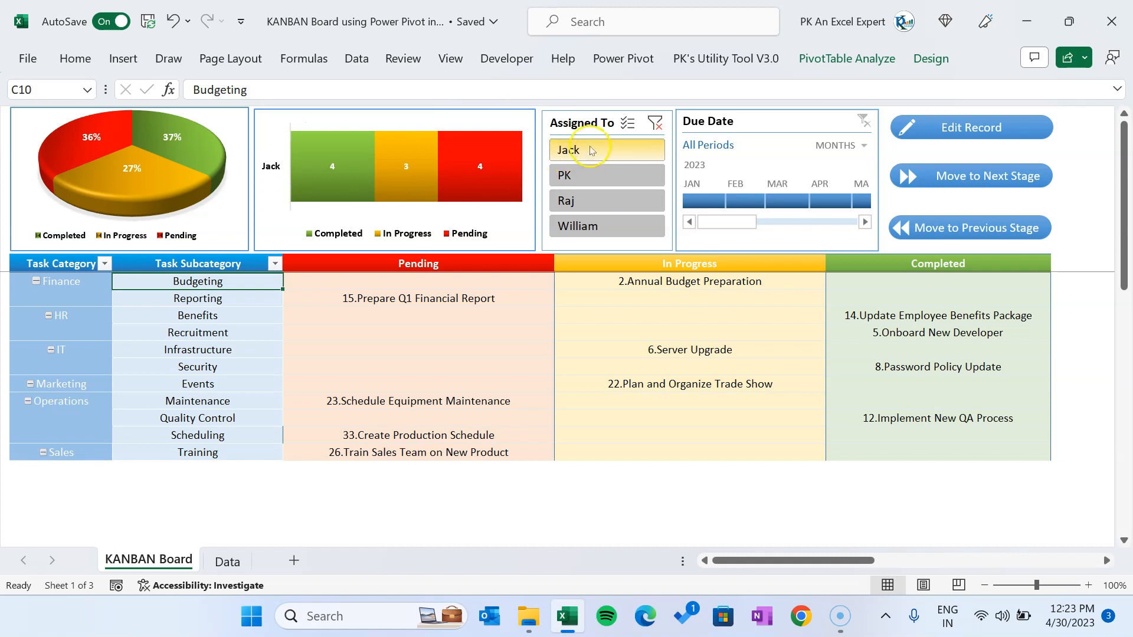
click(597, 175)
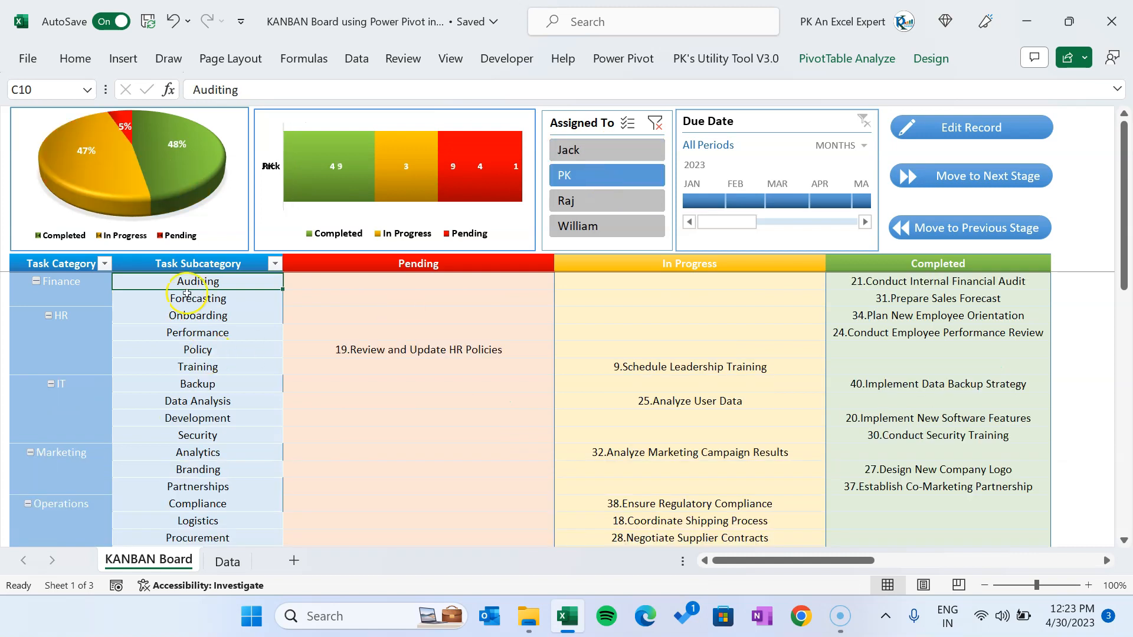
click(655, 123)
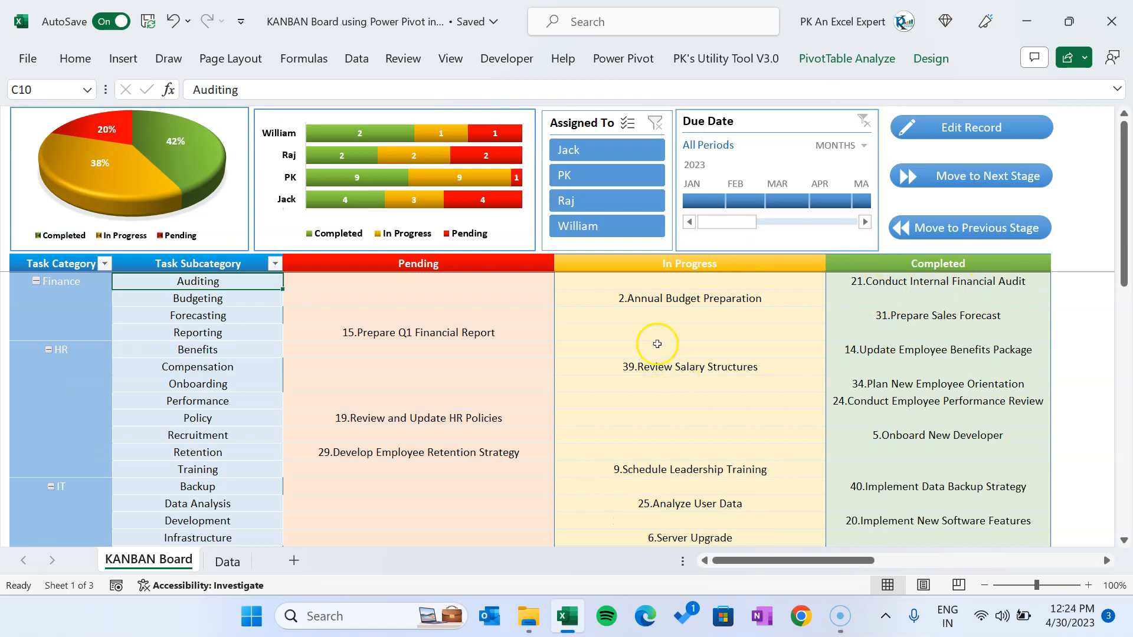
Filter the board by Due Date for Apr 2023 and for Jun 2023, and clear the timeline filter.
click(829, 204)
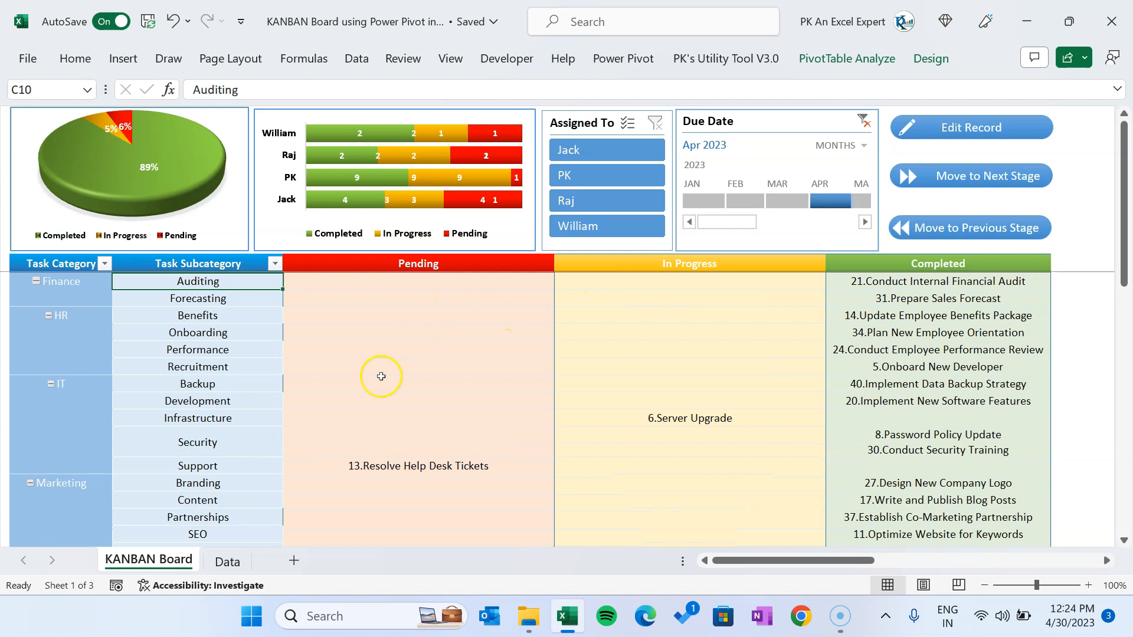
click(863, 200)
click(864, 221)
click(865, 221)
click(789, 201)
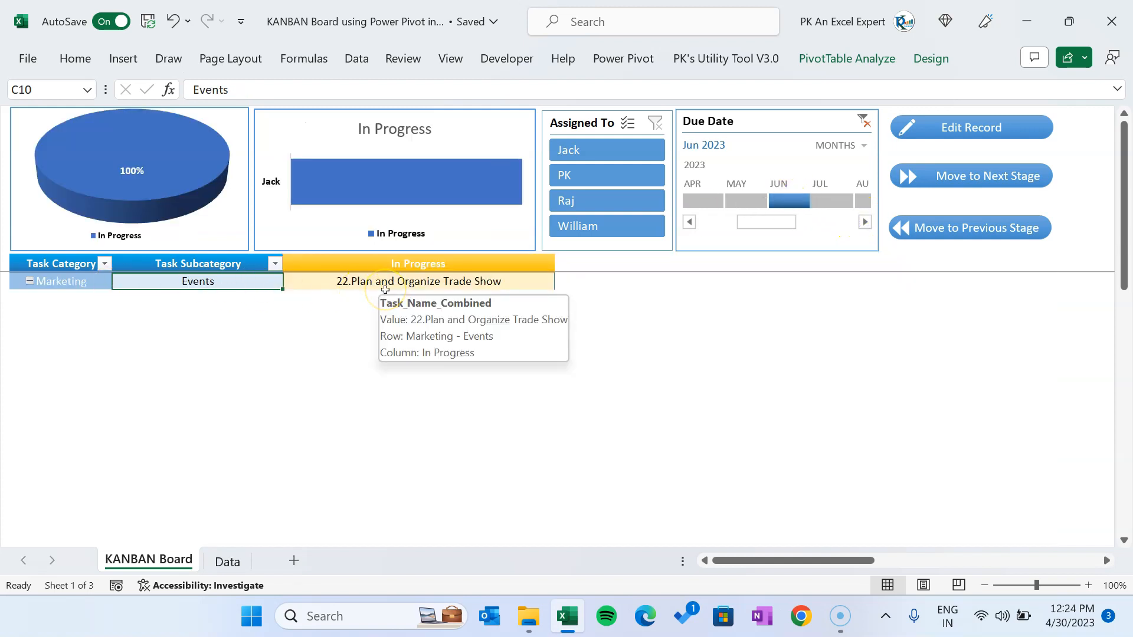
click(863, 122)
Move the pending task 15.Prepare Q1 Financial Report through In Progress to the Completed stage.
click(676, 294)
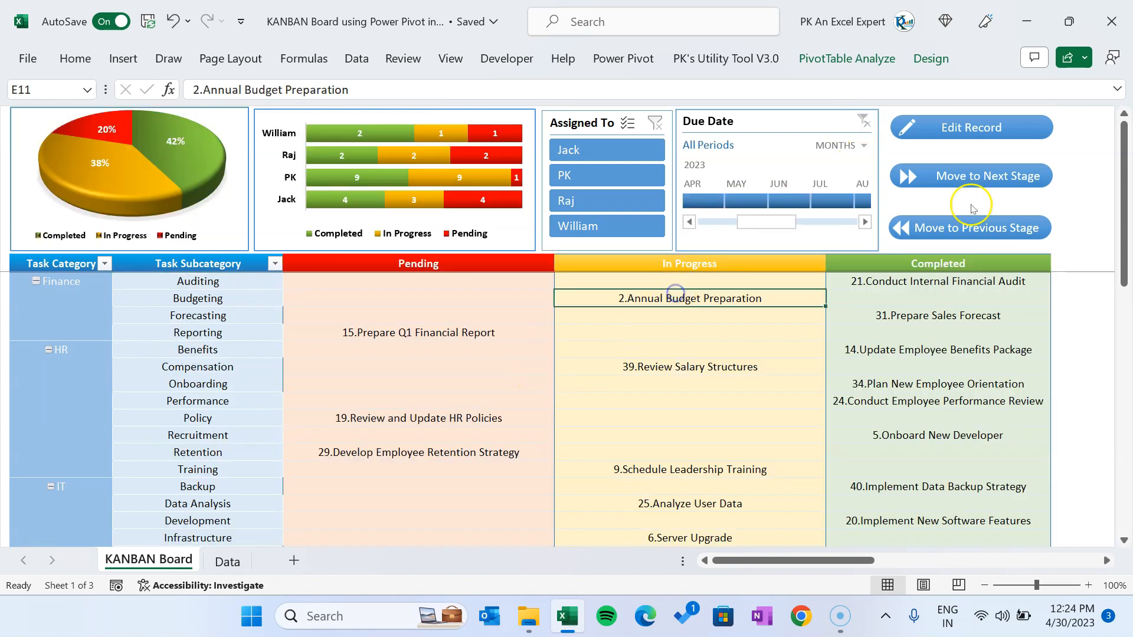
click(493, 333)
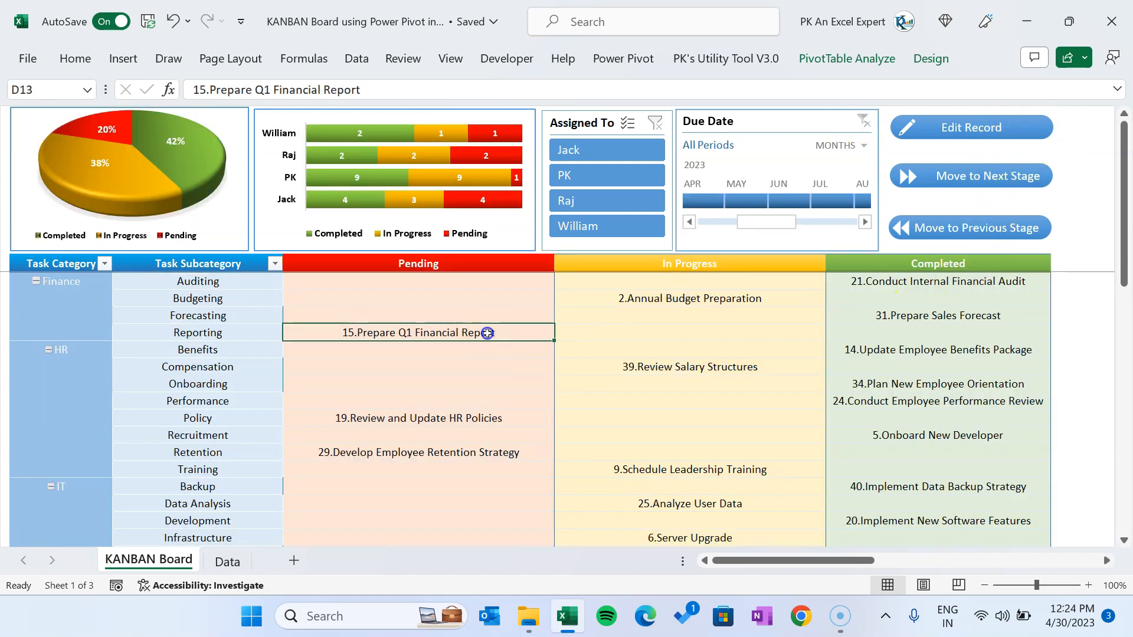
mouse_move(419, 337)
mouse_down()
mouse_move(159, 335)
mouse_move(418, 336)
mouse_up()
click(428, 332)
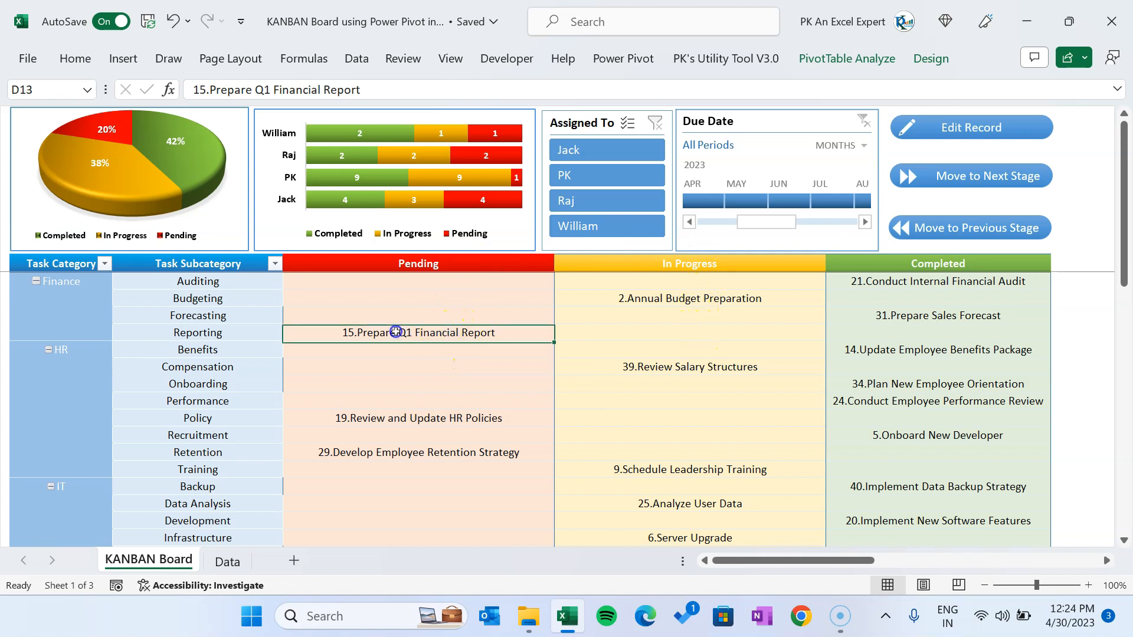
click(1003, 174)
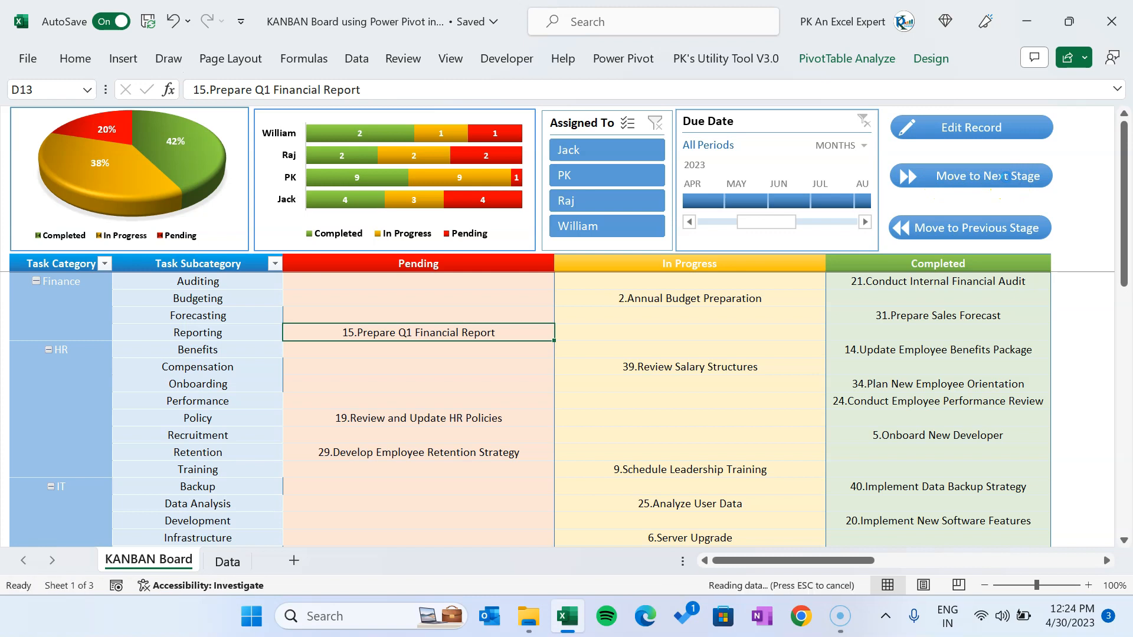
click(669, 333)
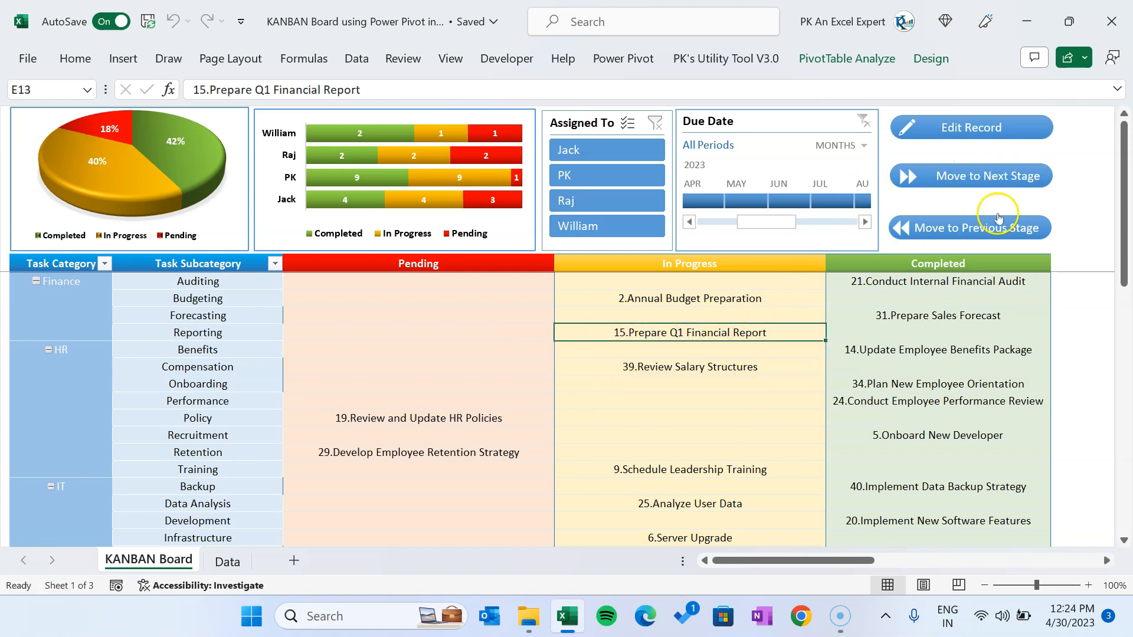
click(965, 177)
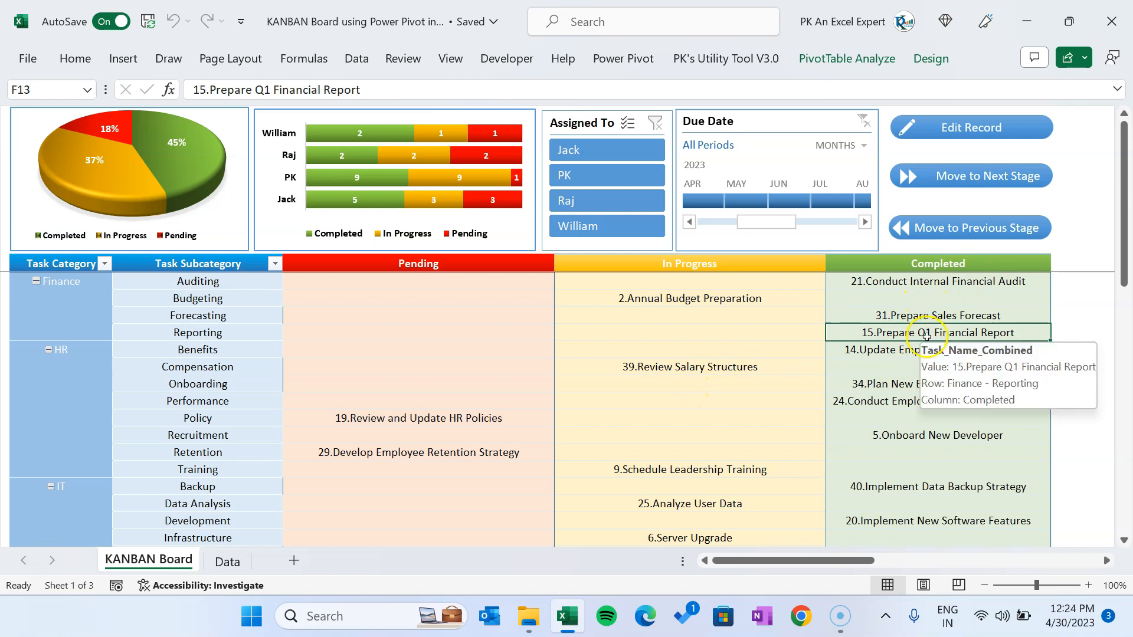
Move the task 15.Prepare Q1 Financial Report back through In Progress to the Pending stage.
click(939, 241)
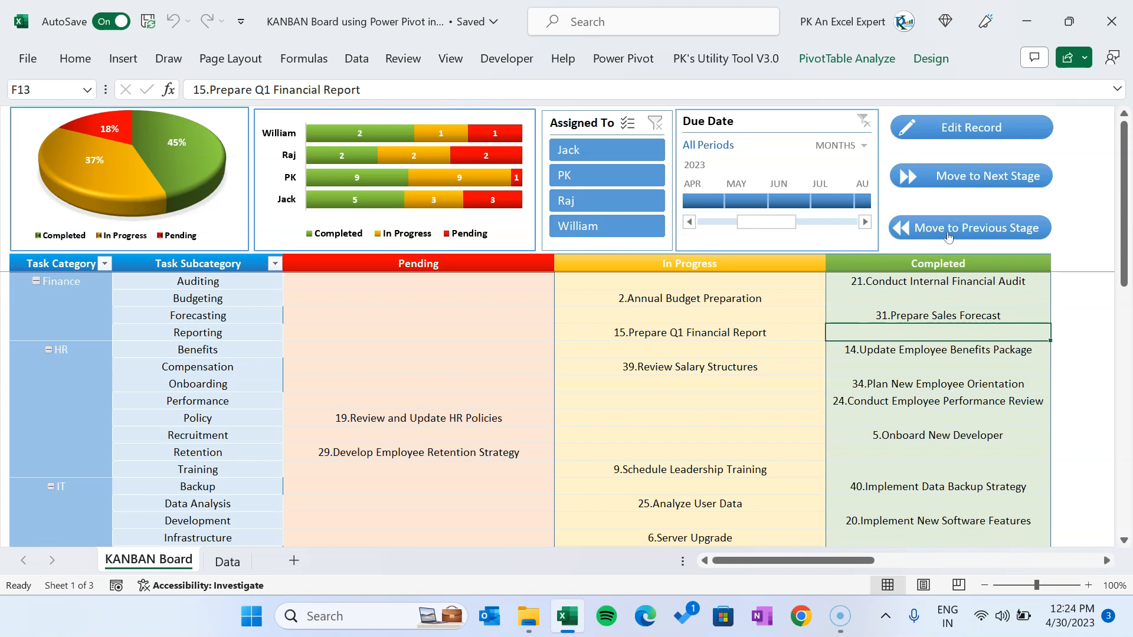
click(956, 236)
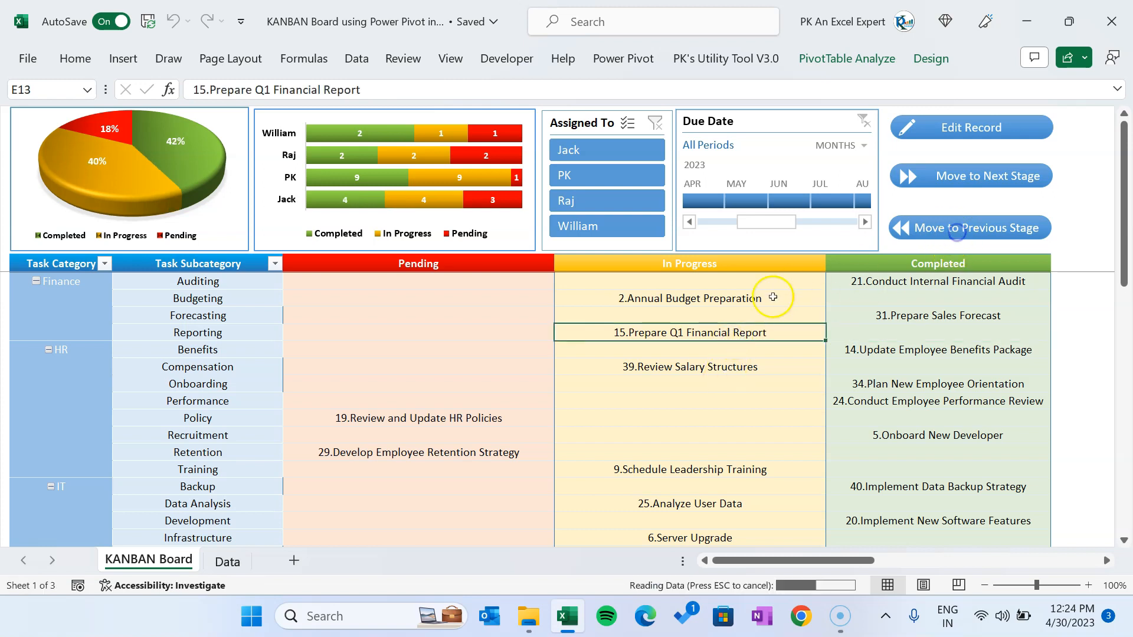
click(458, 333)
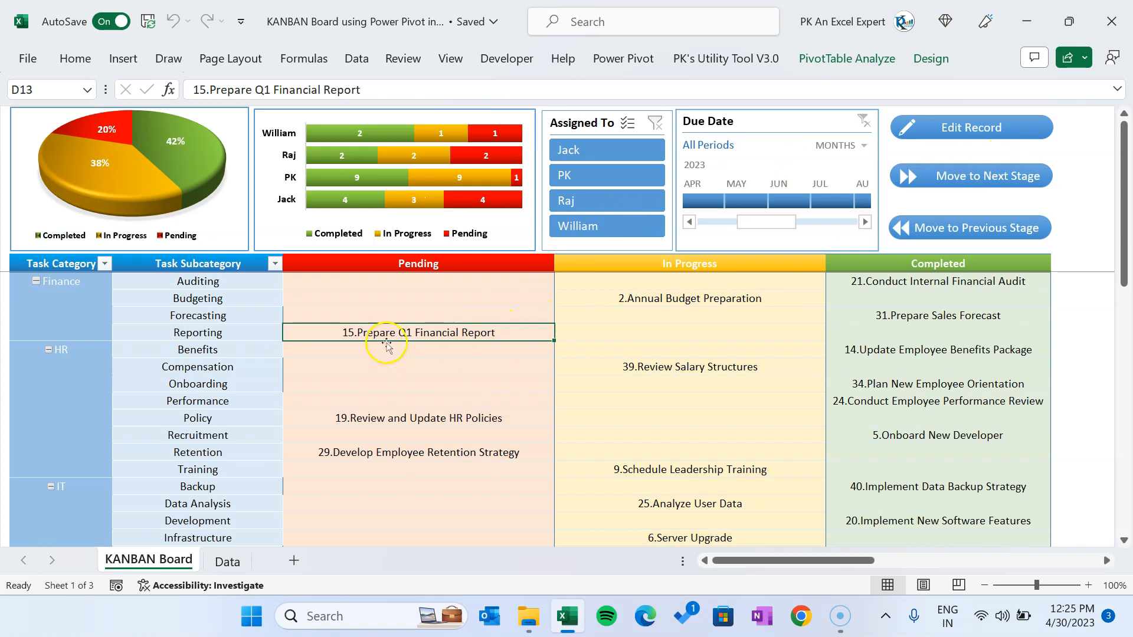
Open the record of the task 39.Review Salary Structures for editing in the Data sheet.
click(406, 419)
click(414, 331)
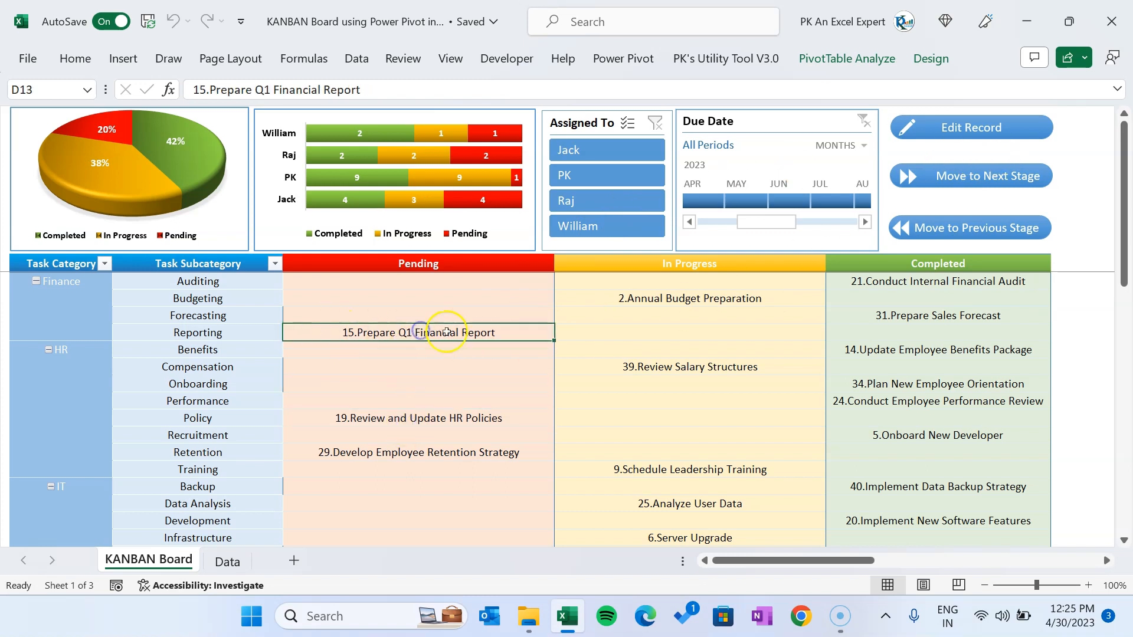
click(720, 366)
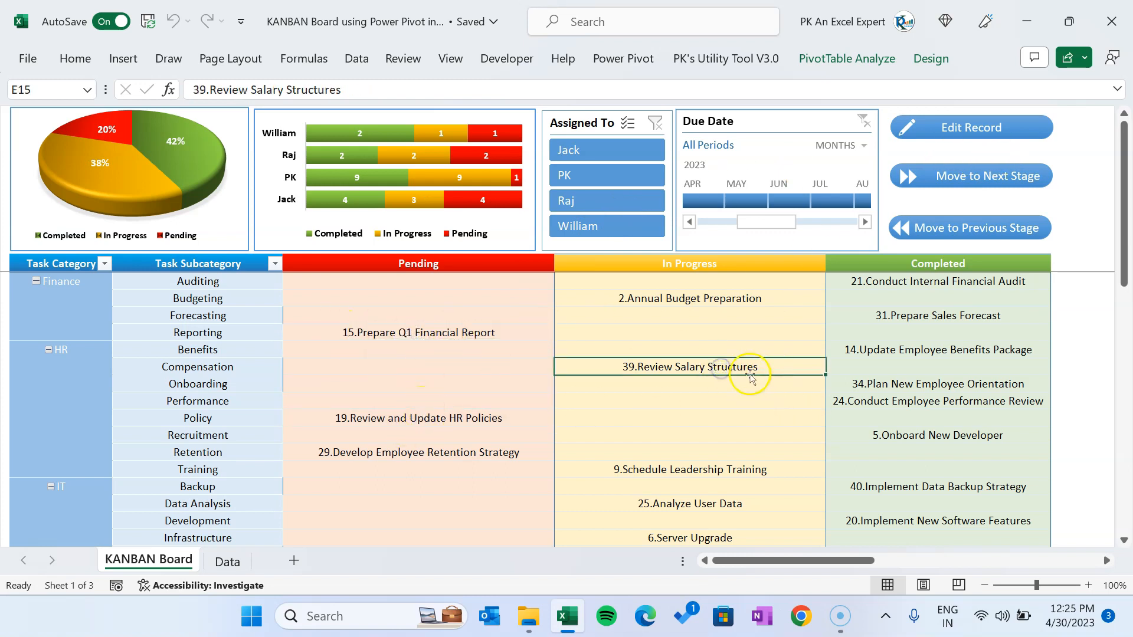
click(977, 129)
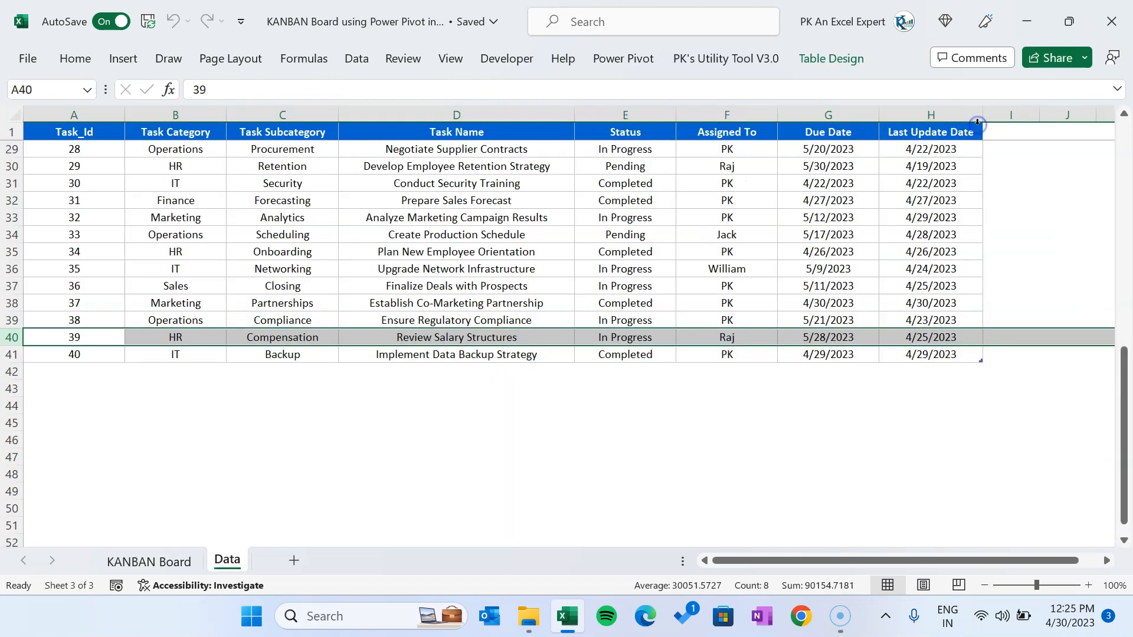
Examine the category, subcategory and task name fields of the task 39 record.
click(371, 235)
drag(477, 325, 641, 337)
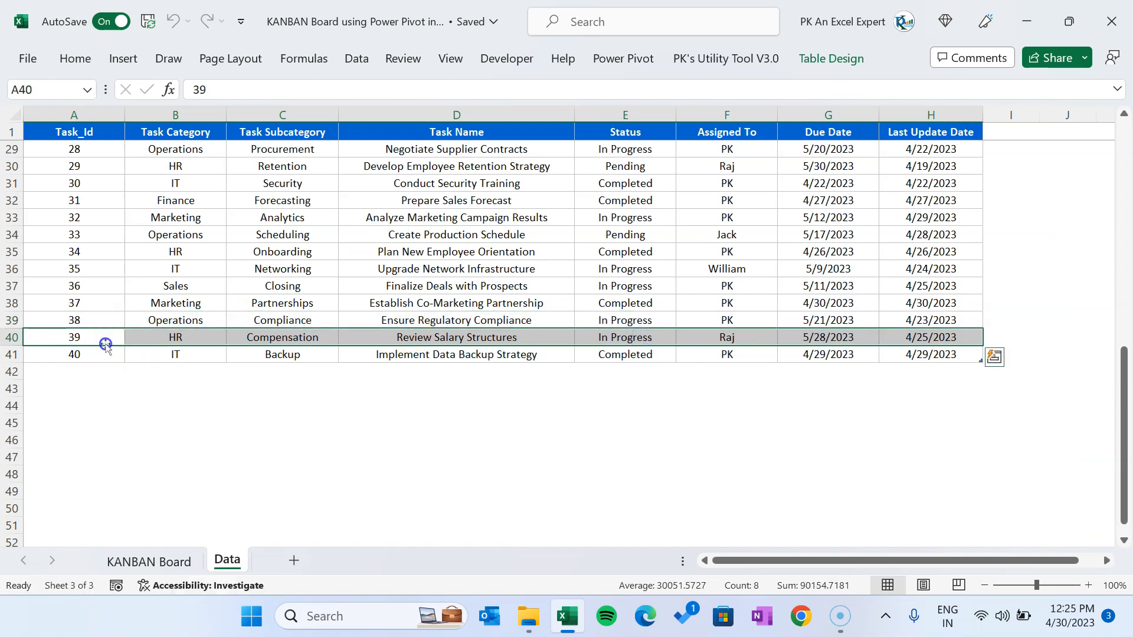
click(184, 338)
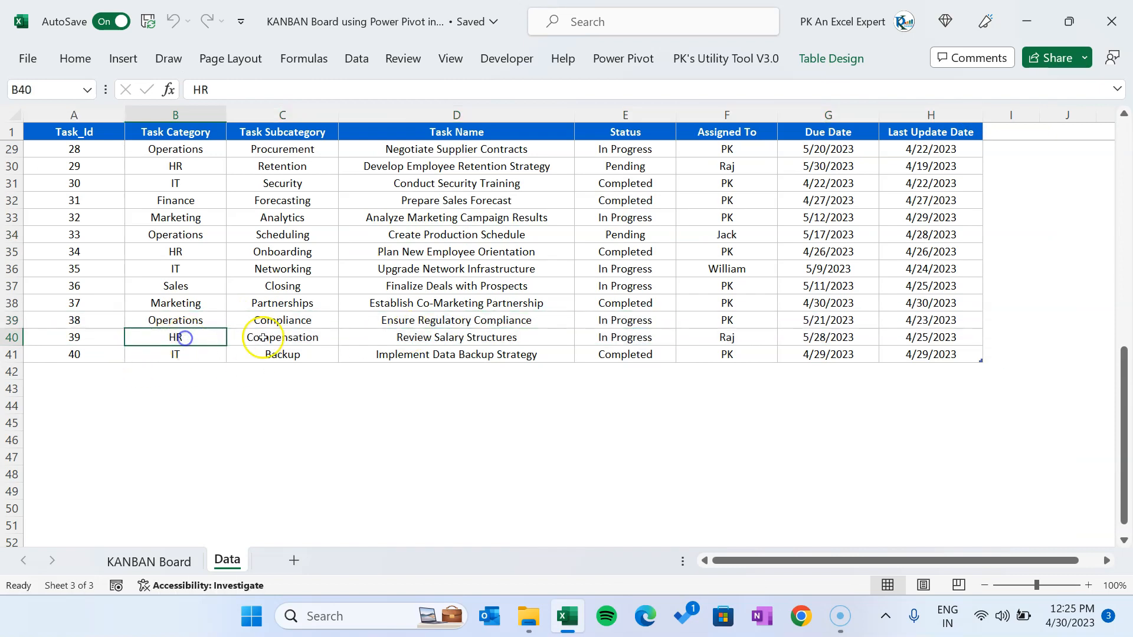
click(308, 339)
click(526, 339)
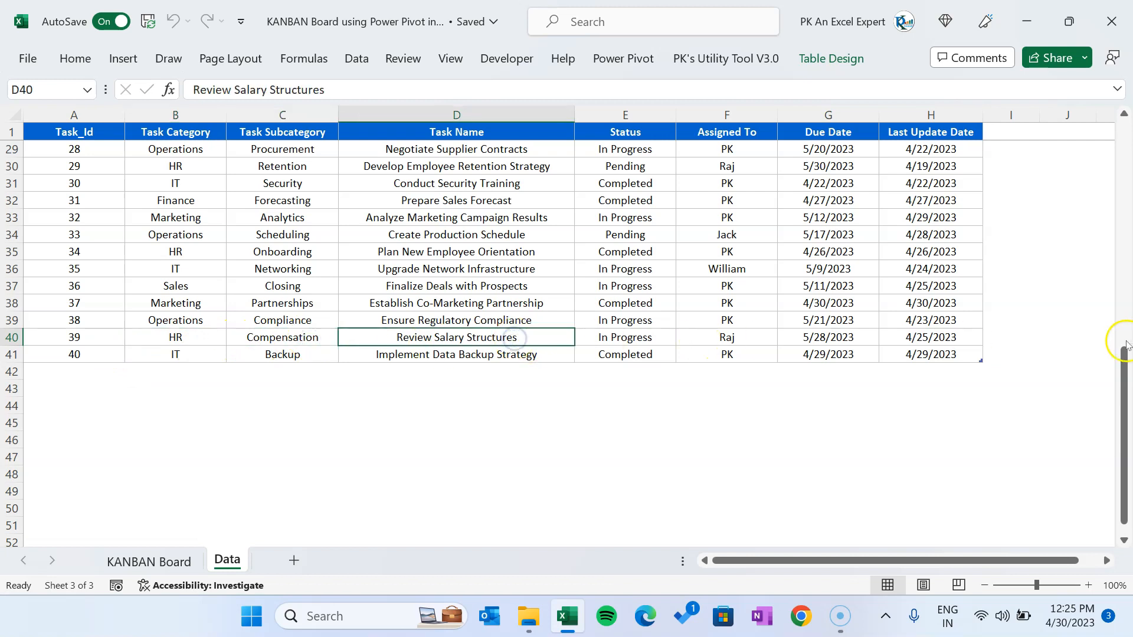
Examine each column header of the Data sheet's task table, from Task_Id through to Last Update Date.
scroll(653, 449, up, 9)
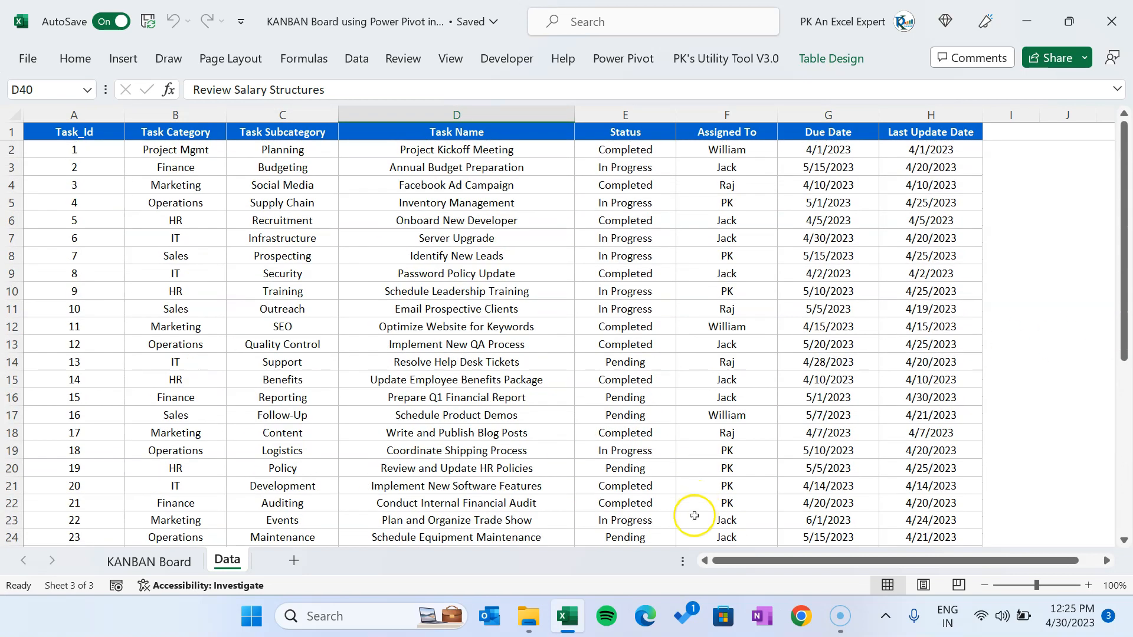
click(86, 133)
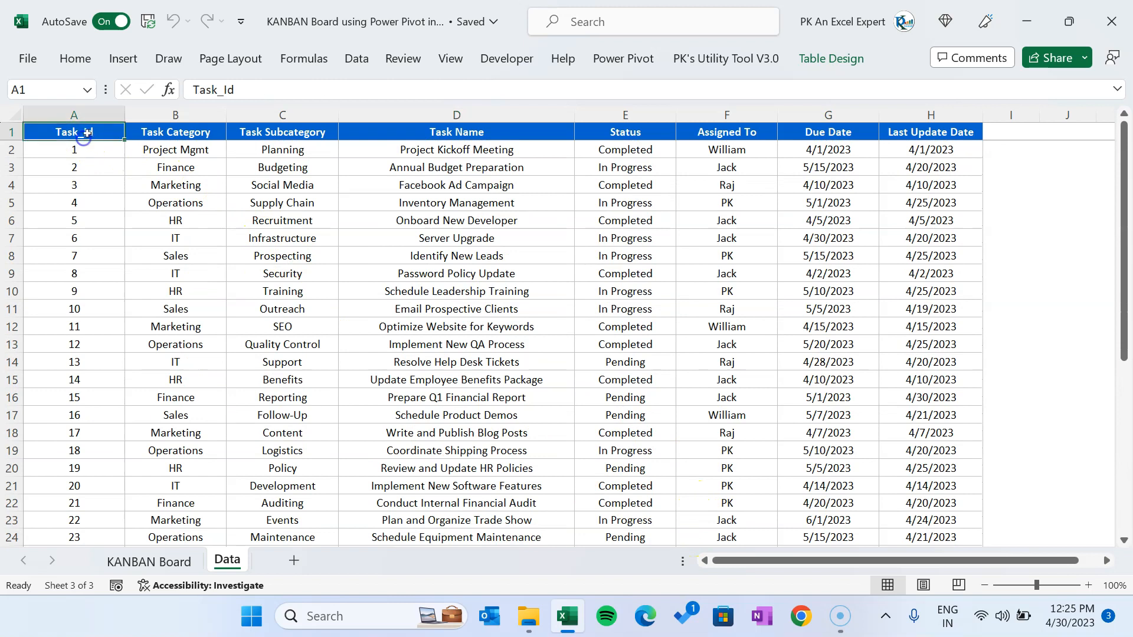
click(217, 134)
click(289, 133)
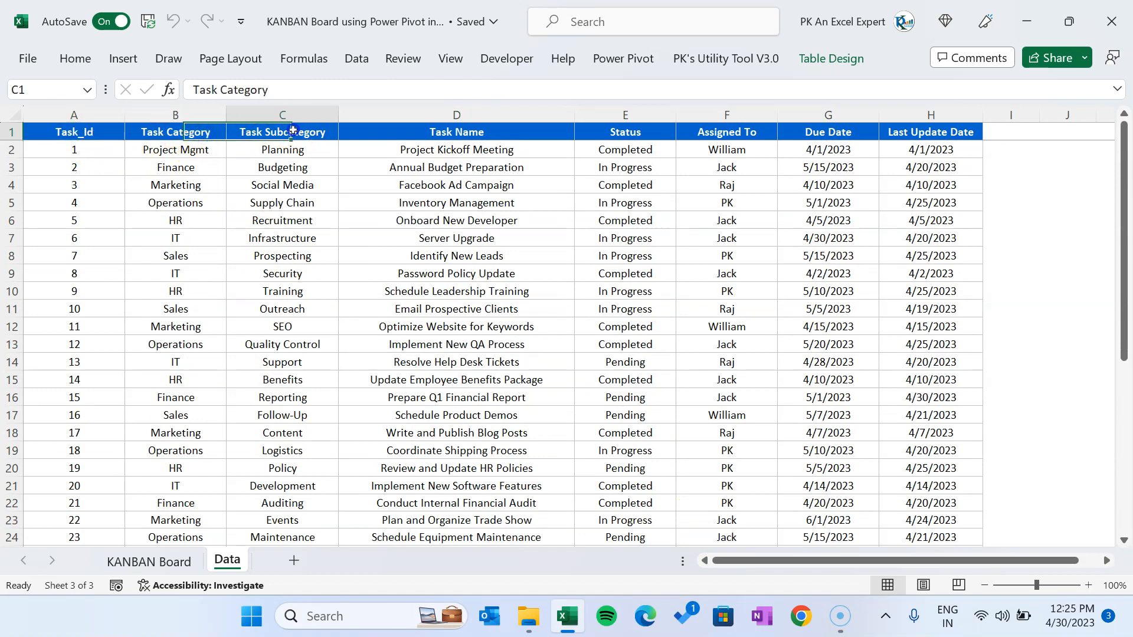
click(451, 134)
click(632, 132)
click(762, 134)
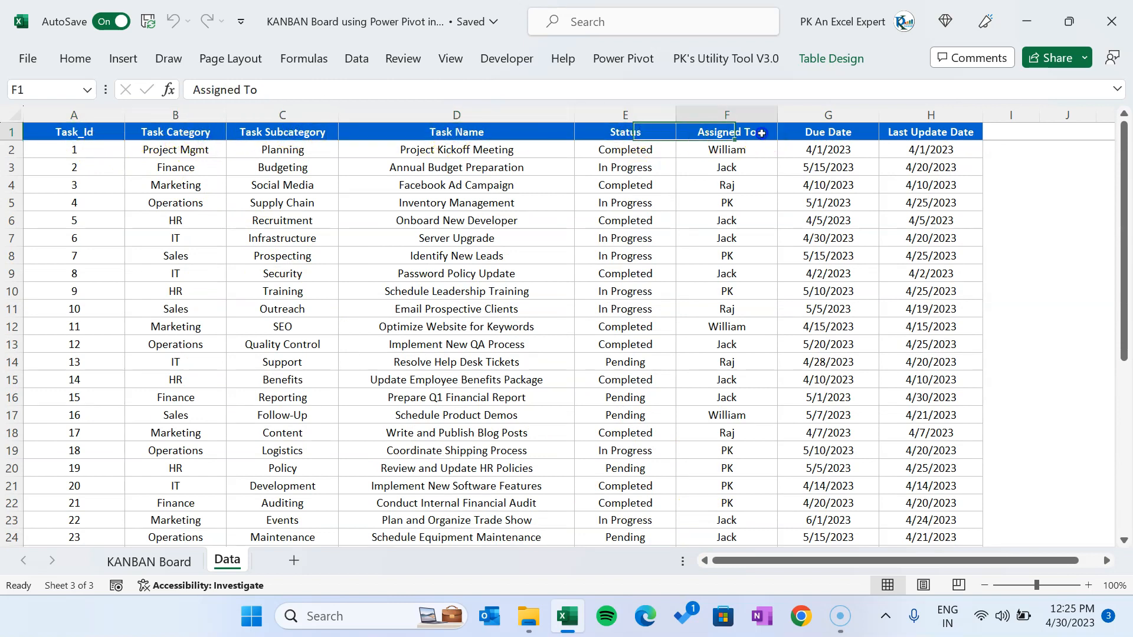
click(851, 136)
click(975, 136)
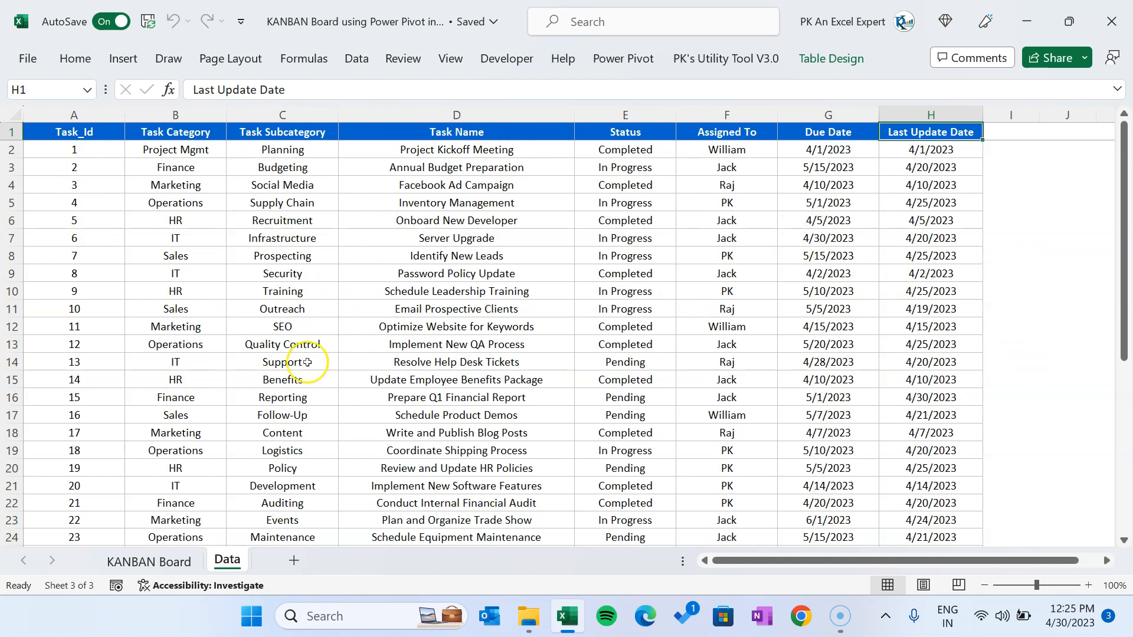
Return to the KANBAN Board sheet and look at the Refresh All command for updating its data.
click(167, 558)
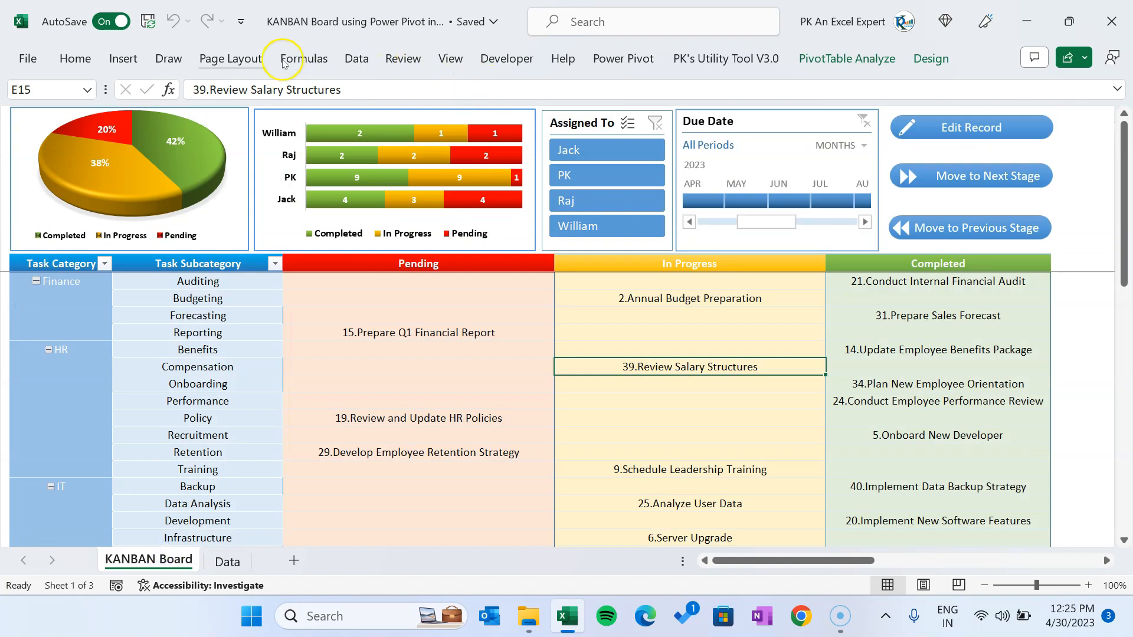
click(352, 60)
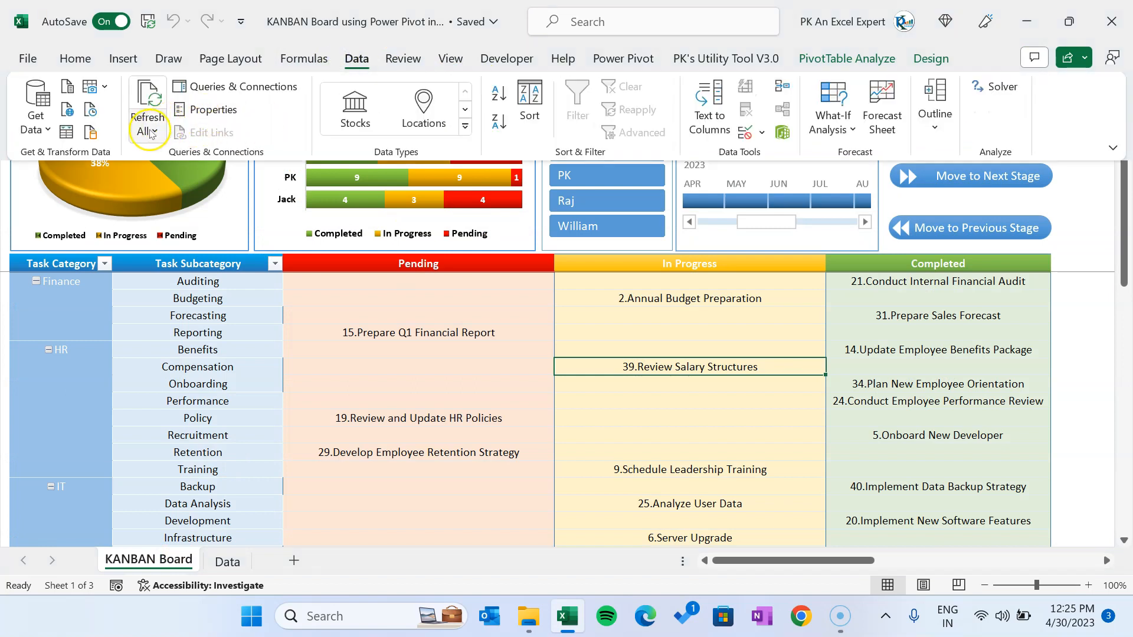
click(153, 130)
click(1074, 331)
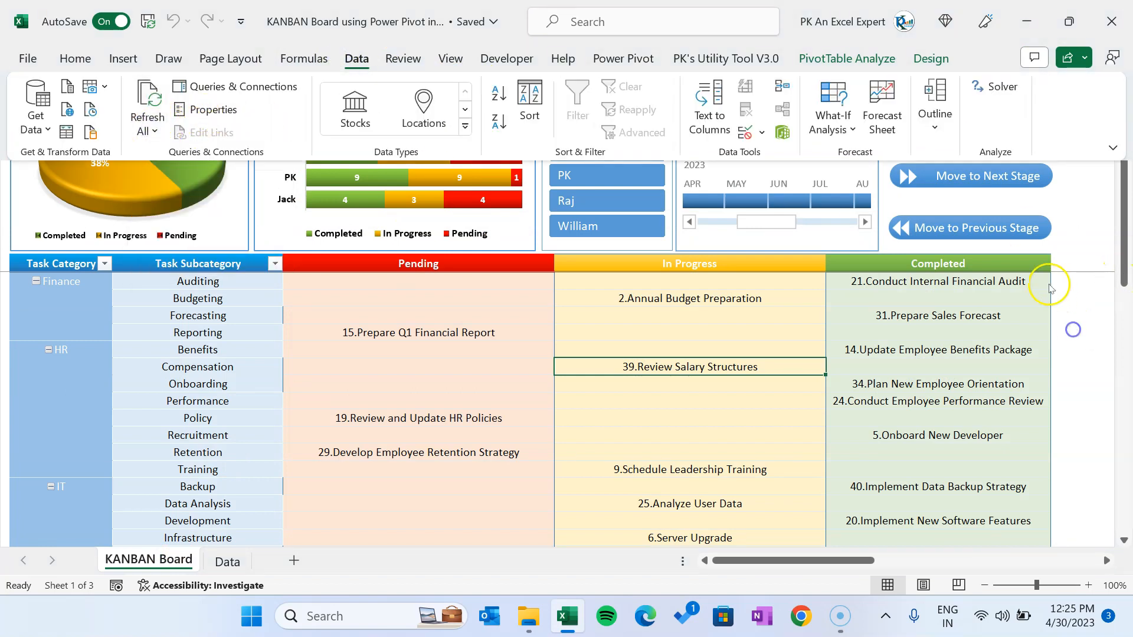
click(1081, 300)
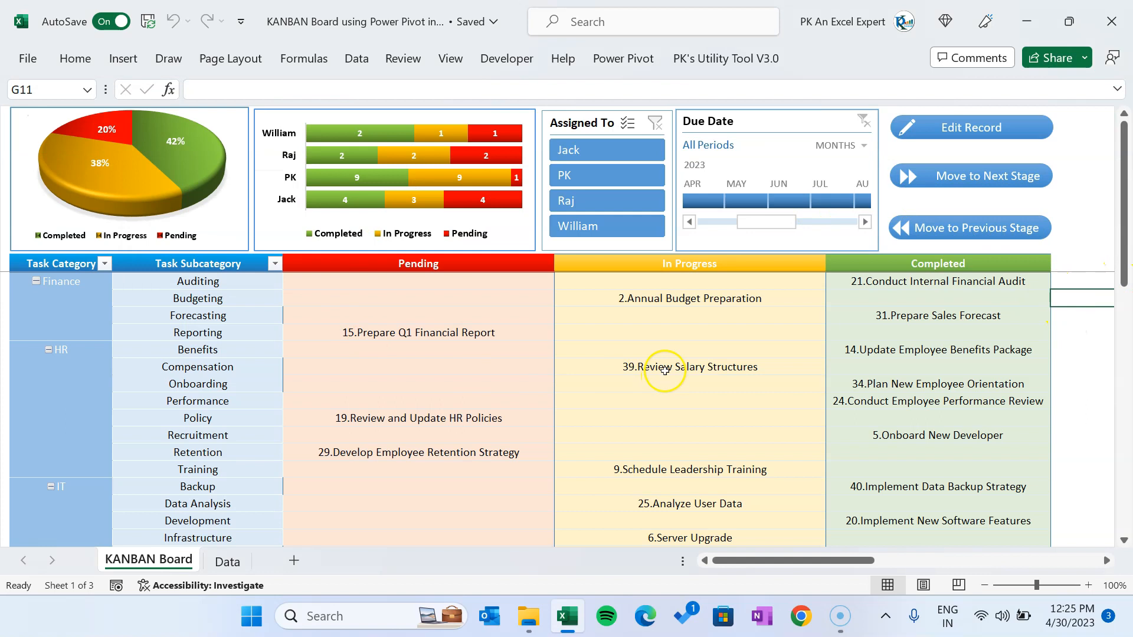
Examine the Task Subcategory, Pending and In Progress column headers of the KANBAN board.
mouse_move(331, 346)
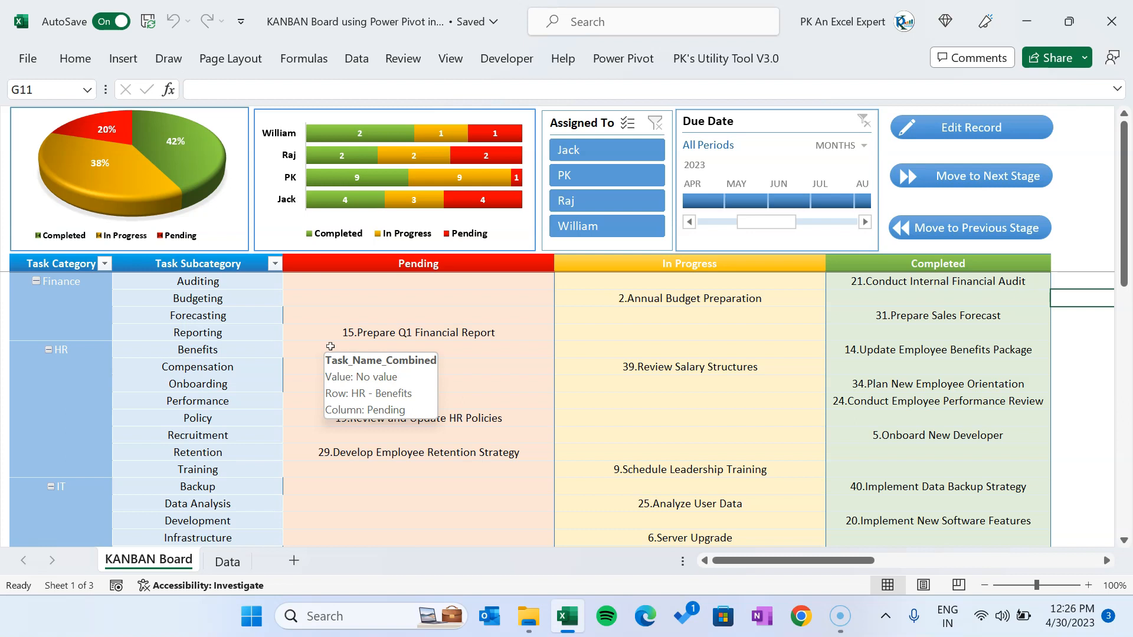
click(353, 263)
click(203, 264)
click(379, 263)
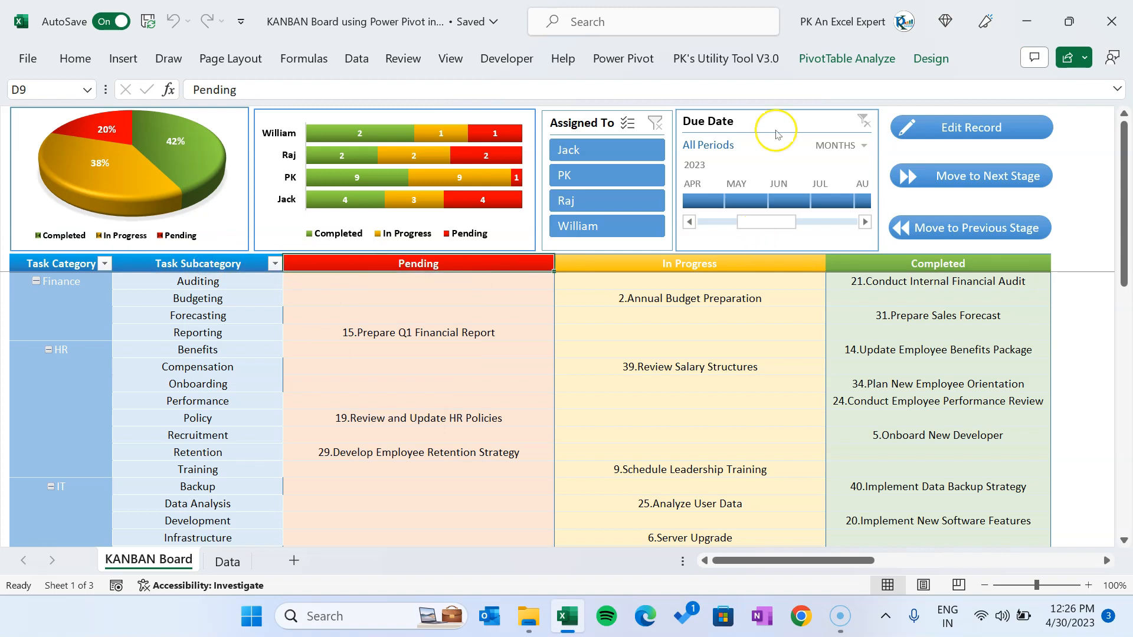
click(746, 274)
click(494, 267)
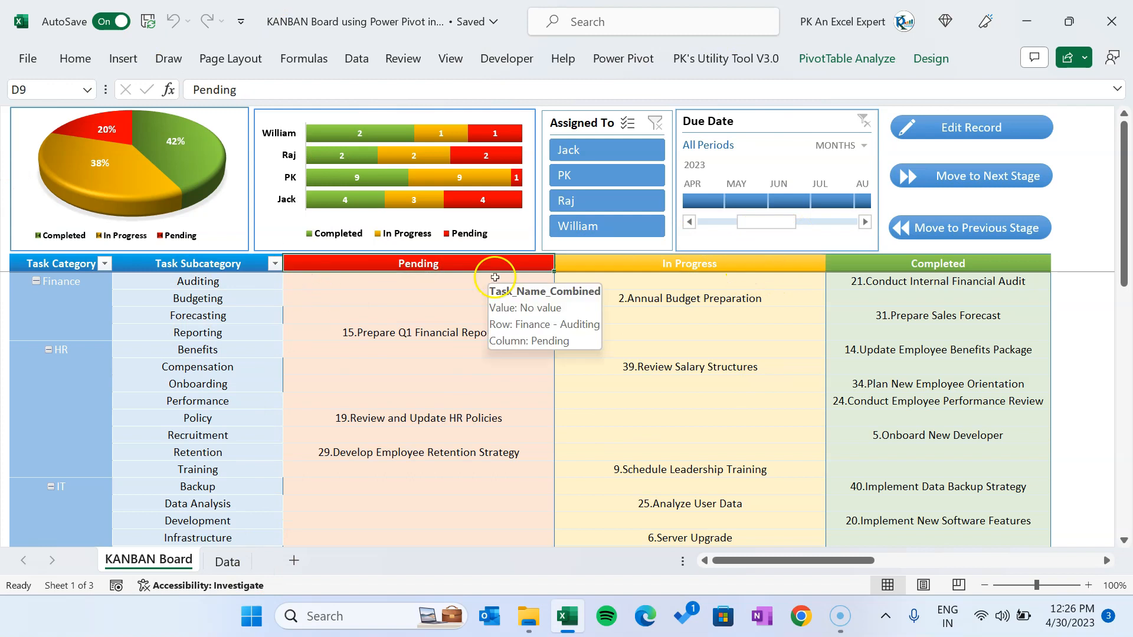
Create a new blank workbook and rename its sheet as Data.
key(ctrl+n)
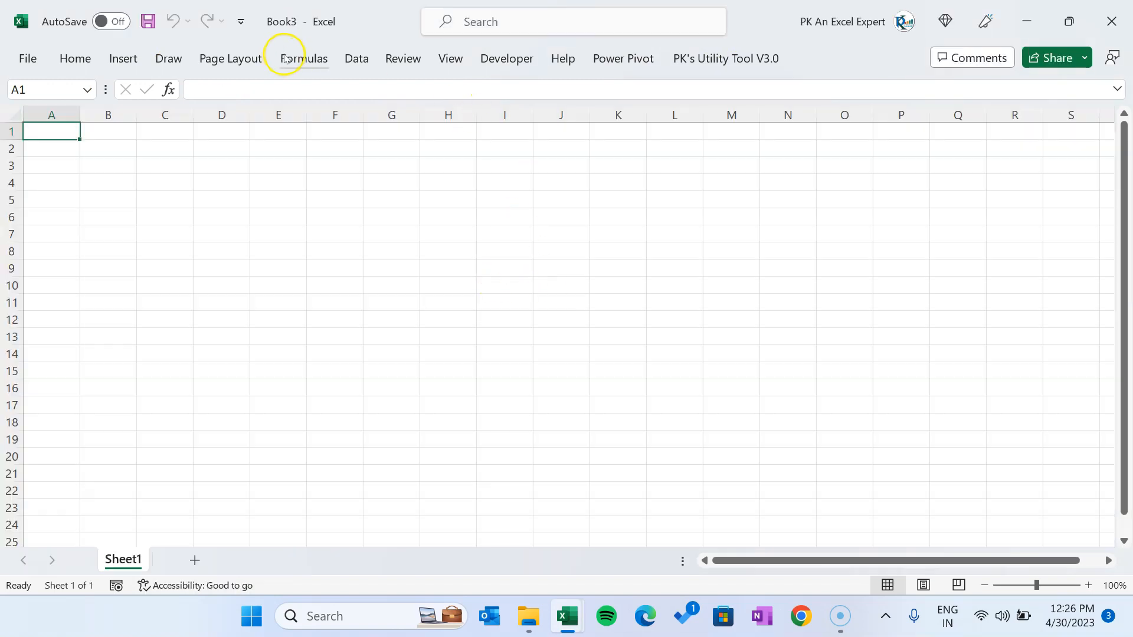
double_click(125, 559)
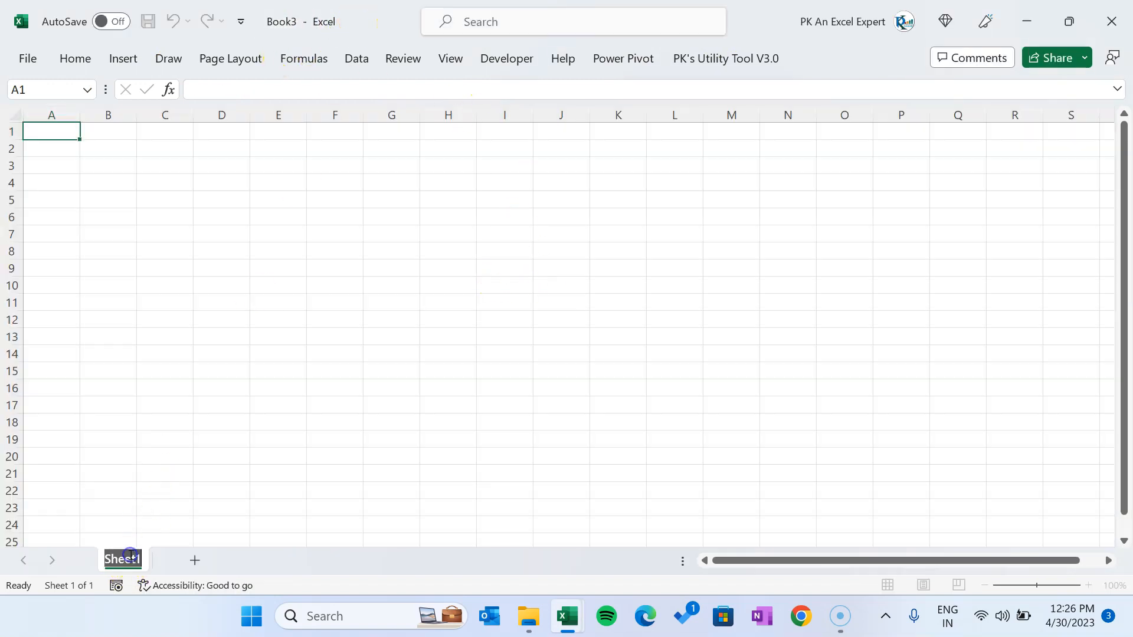
text(Data)
key(Return)
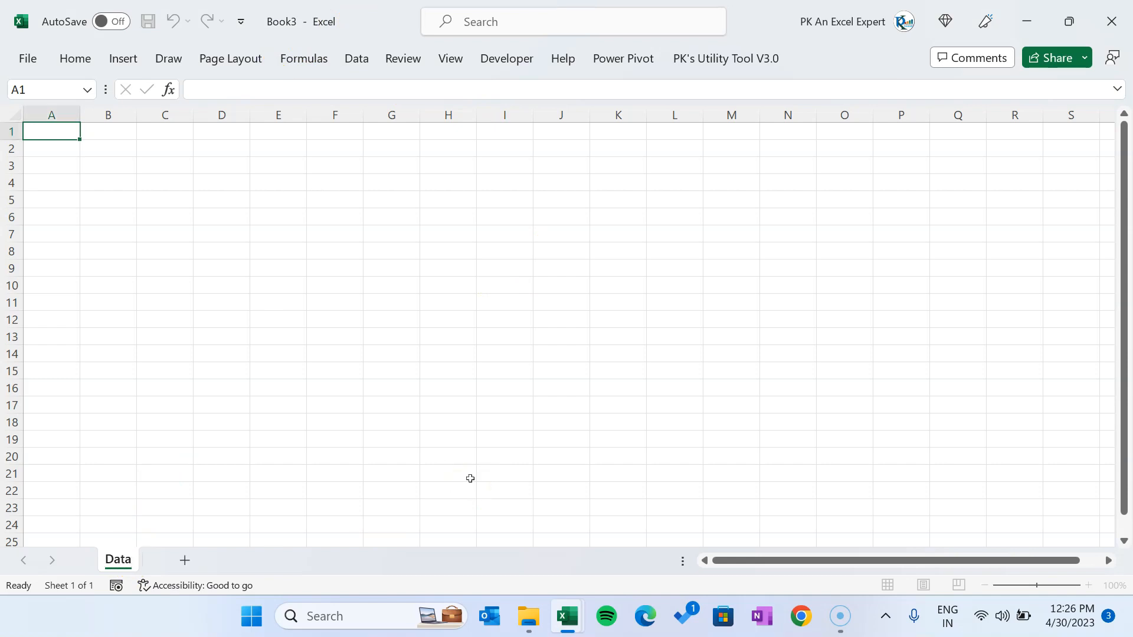
Switch back to the KANBAN Board workbook and copy the entire task table, including headers, from its Data sheet.
key(alt+Tab)
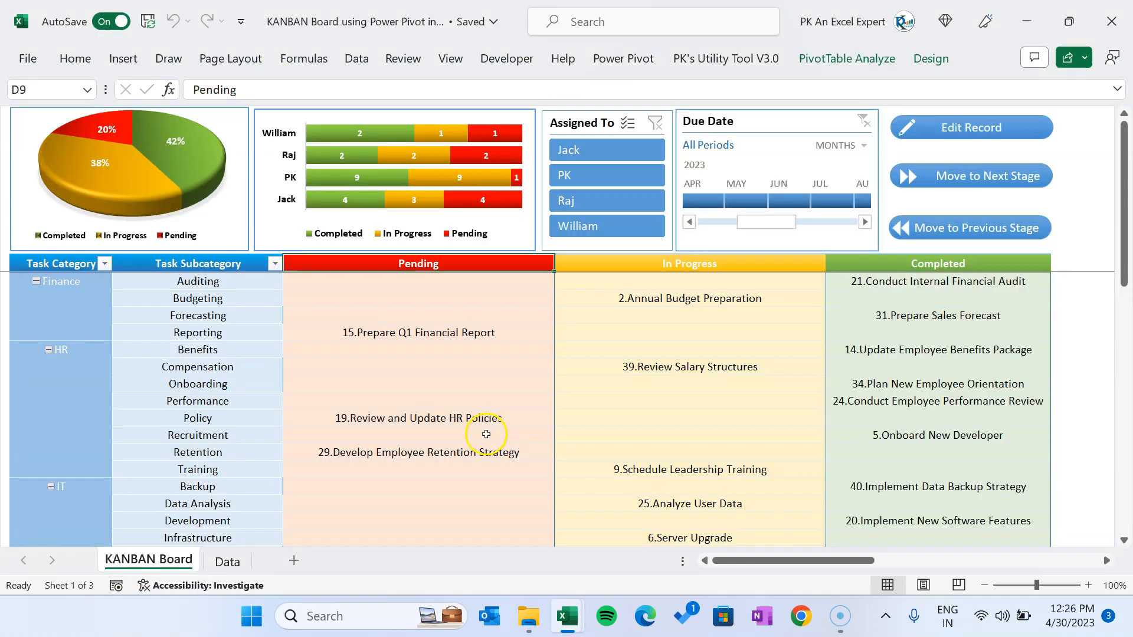
click(227, 562)
click(175, 132)
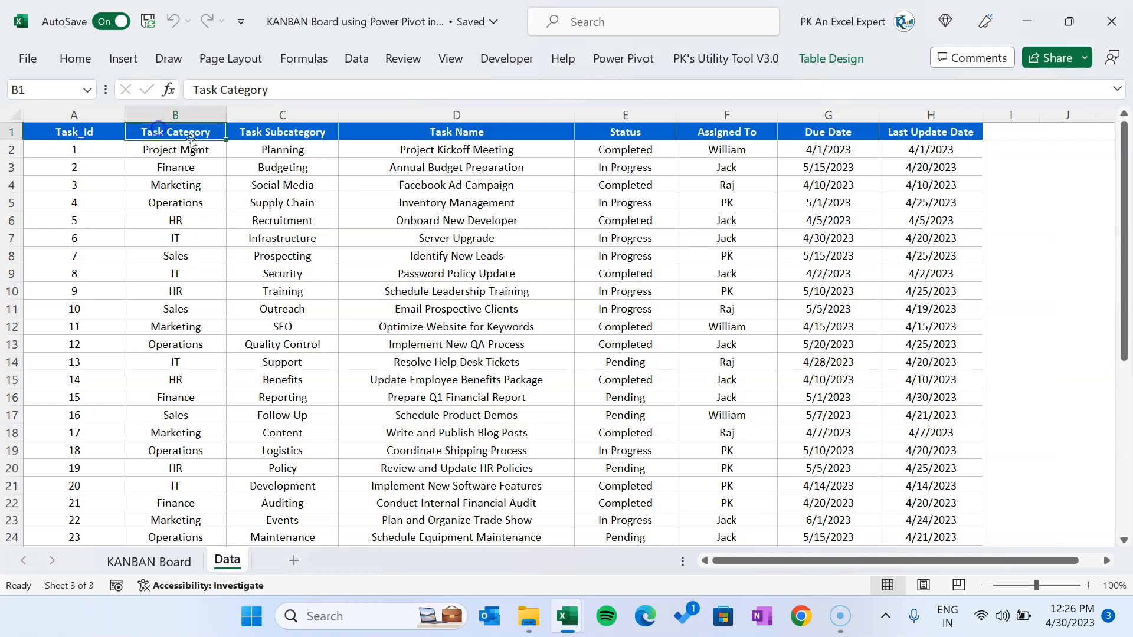
key(ctrl+a)
scroll(246, 155, down, 6)
key(ctrl+c)
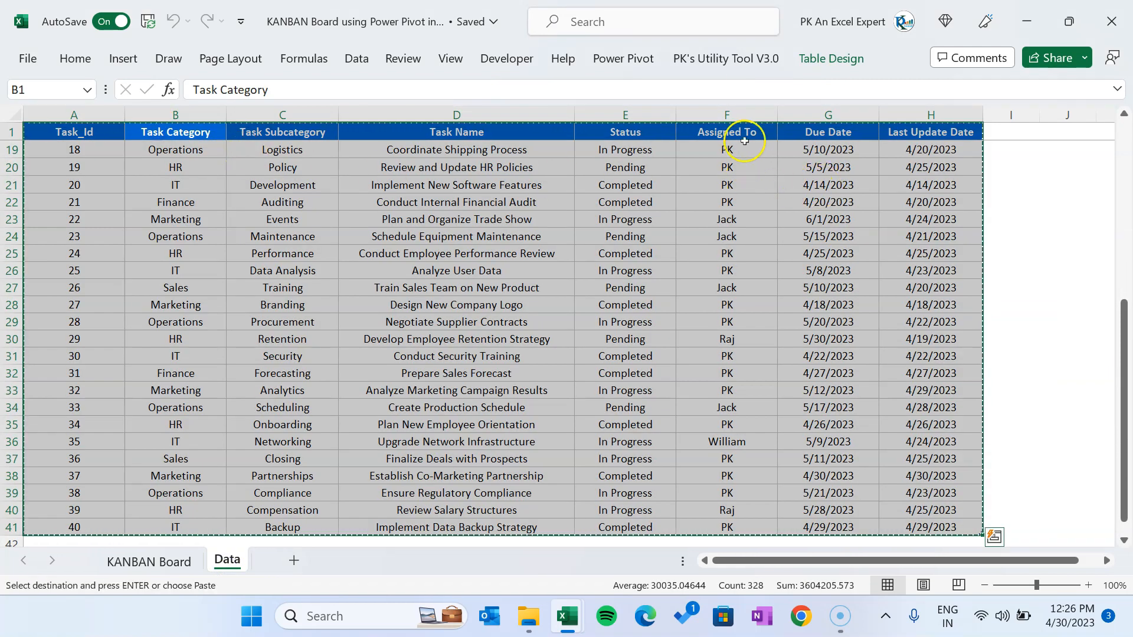
click(838, 59)
click(356, 247)
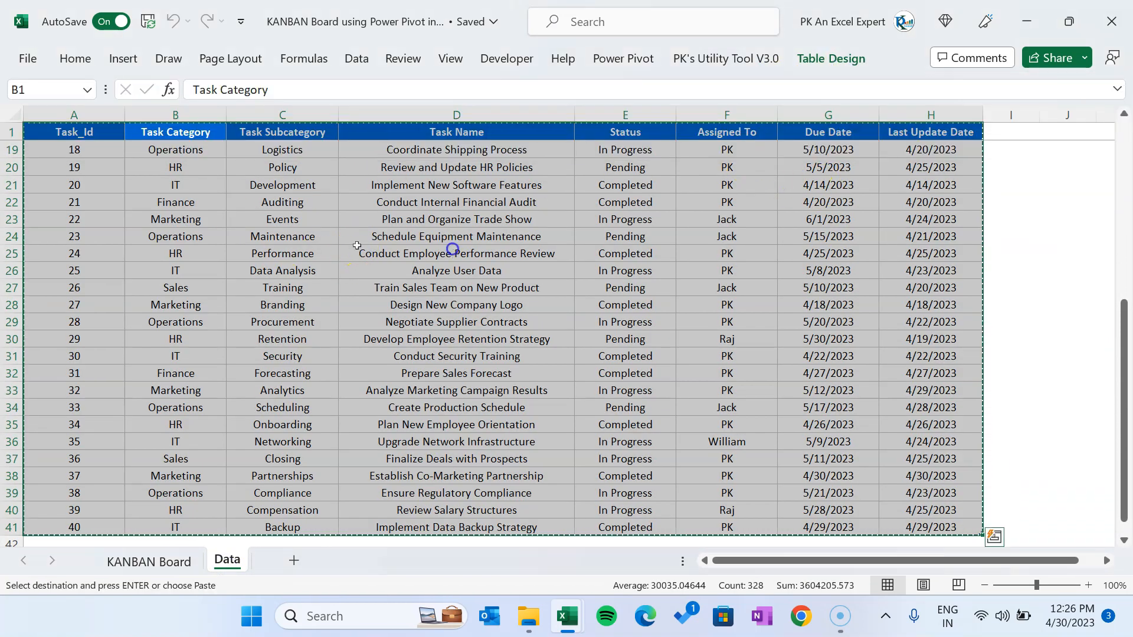
Paste the copied task table at cell A1 of the new workbook's Data sheet and autofit the Task Name column.
key(ctrl+n)
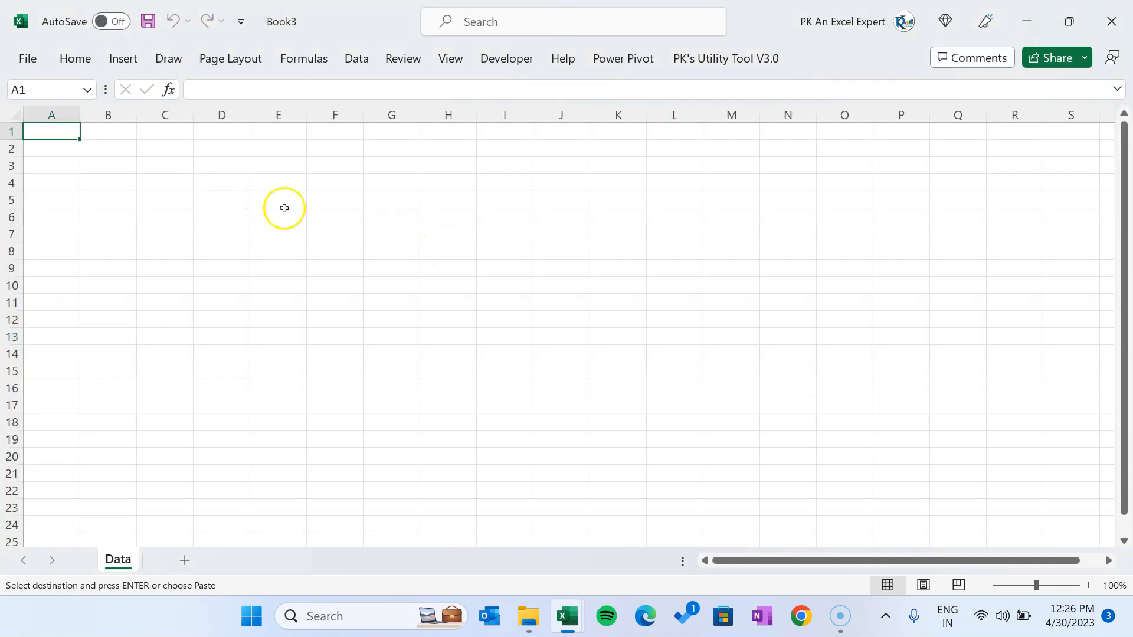
key(ctrl+v)
drag(478, 114, 494, 114)
double_click(494, 114)
click(466, 199)
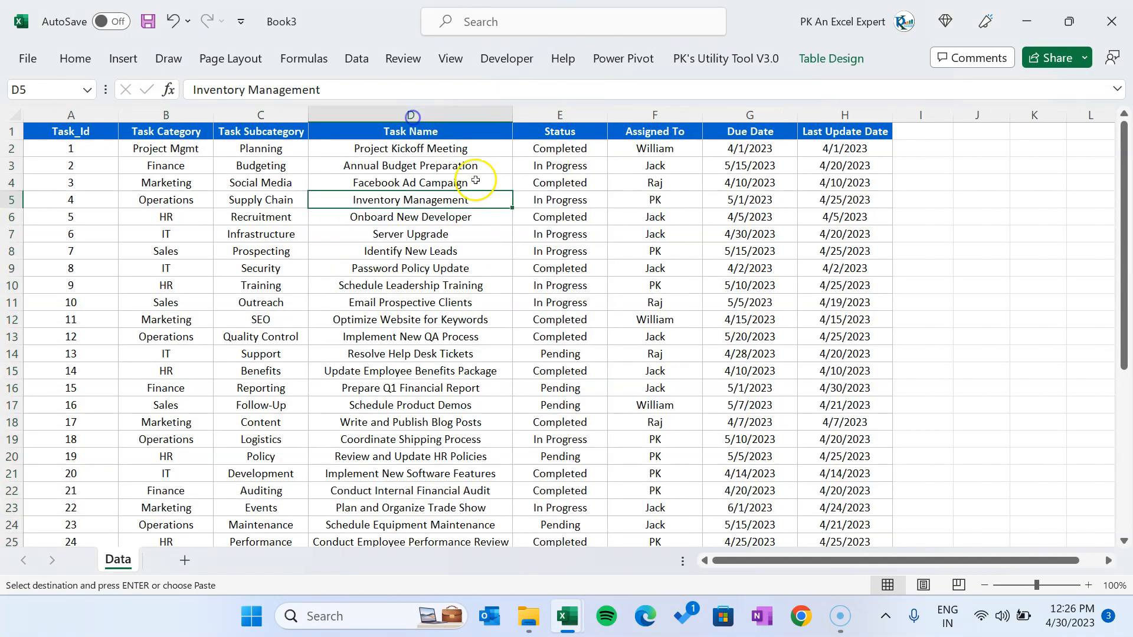
Convert the pasted task table in the new workbook to a normal range.
click(829, 59)
click(625, 248)
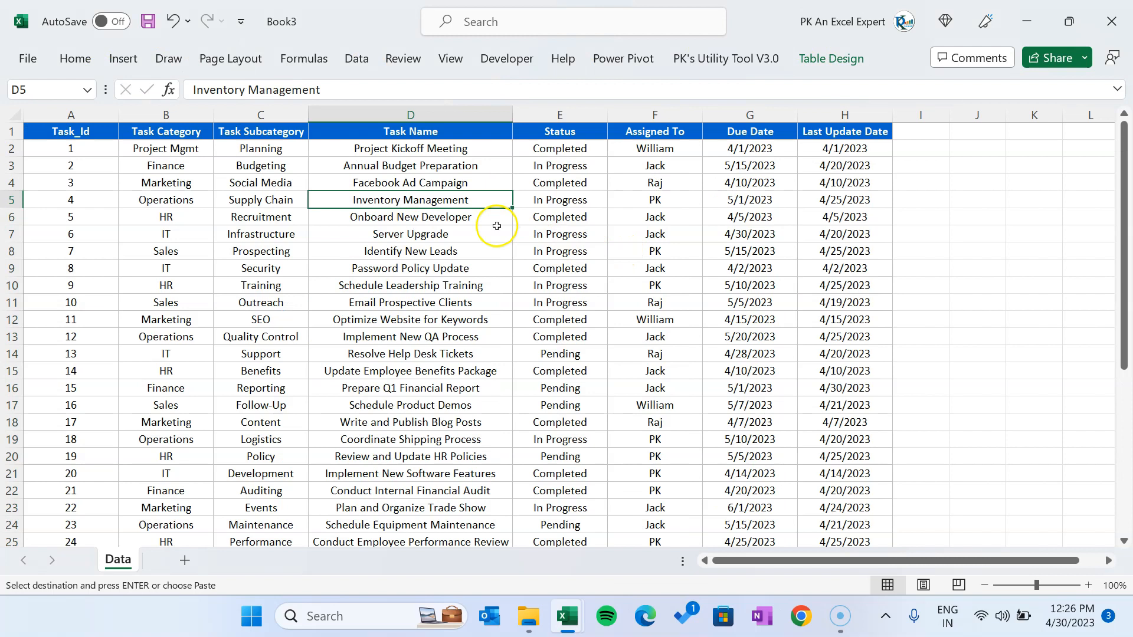
click(385, 131)
key(ctrl+a)
scroll(531, 189, down, 6)
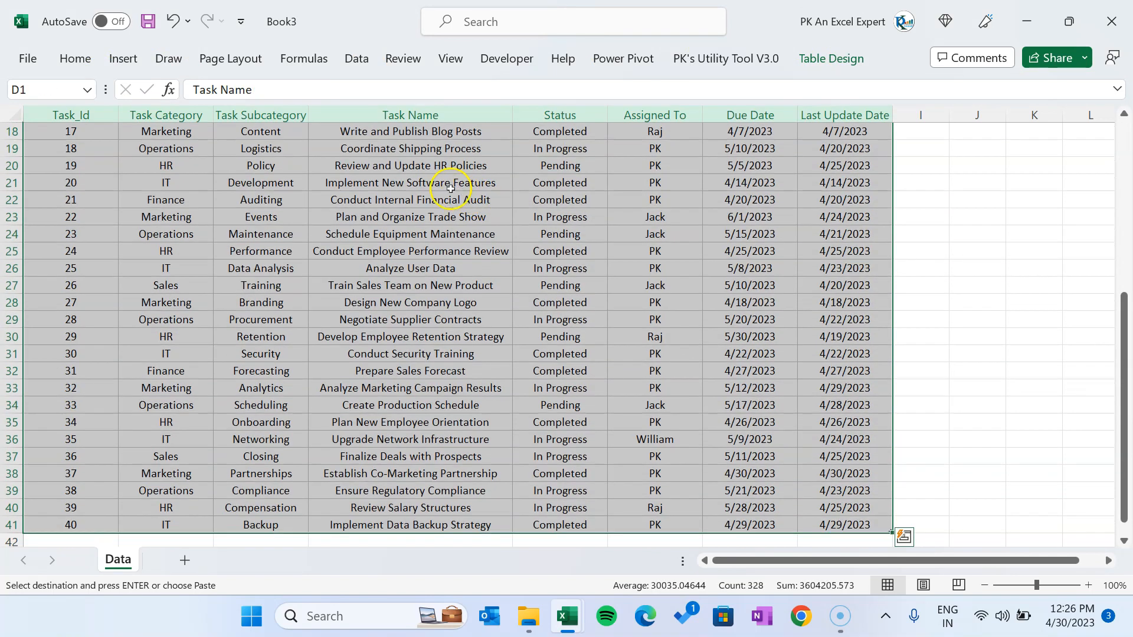
right_click(467, 184)
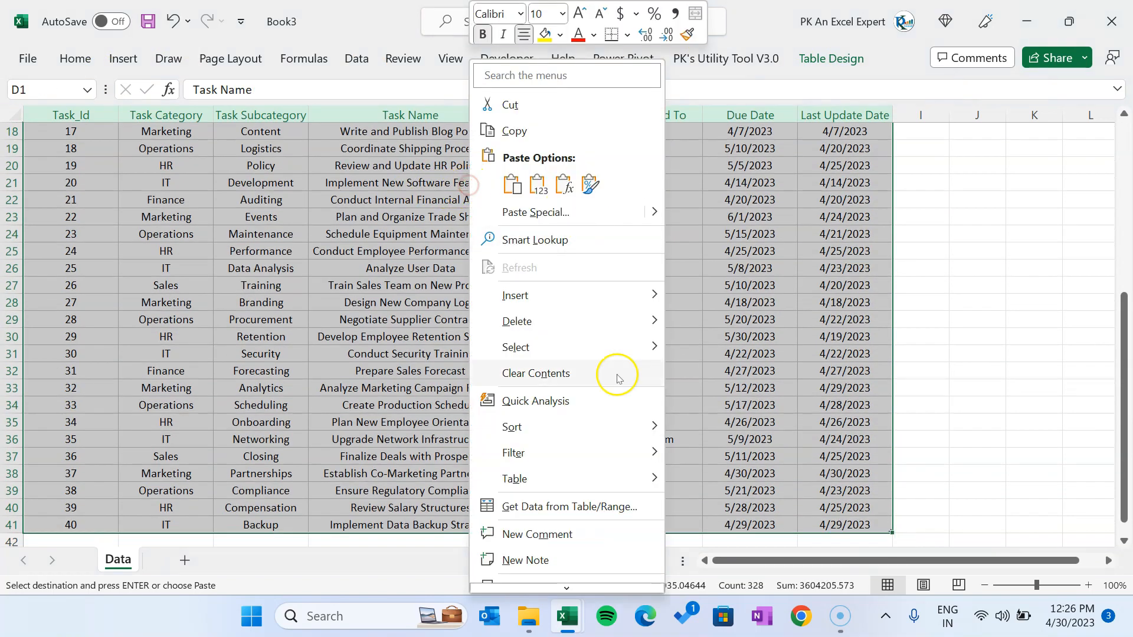
mouse_move(555, 481)
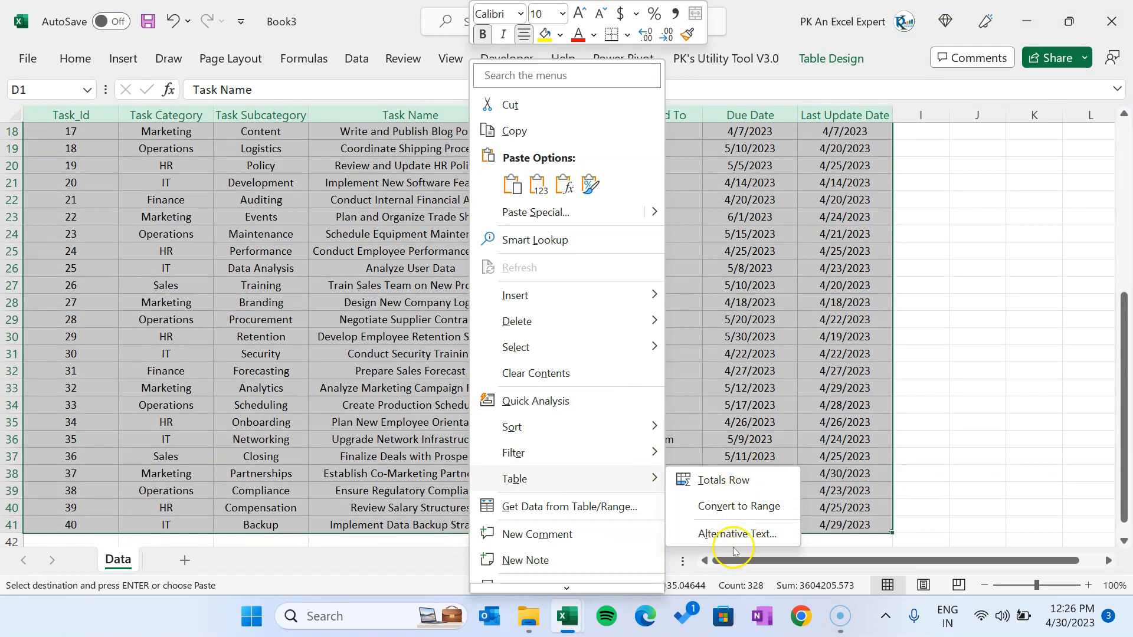
click(760, 508)
key(Return)
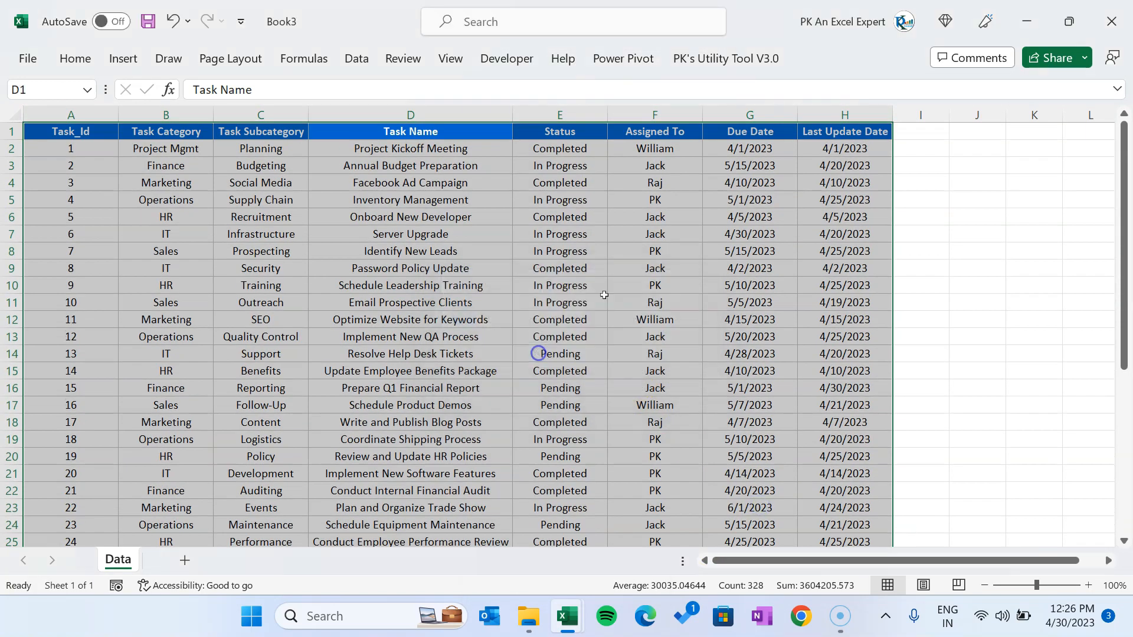
Widen the Task Subcategory column so that its header fits comfortably.
click(313, 159)
click(248, 144)
click(377, 144)
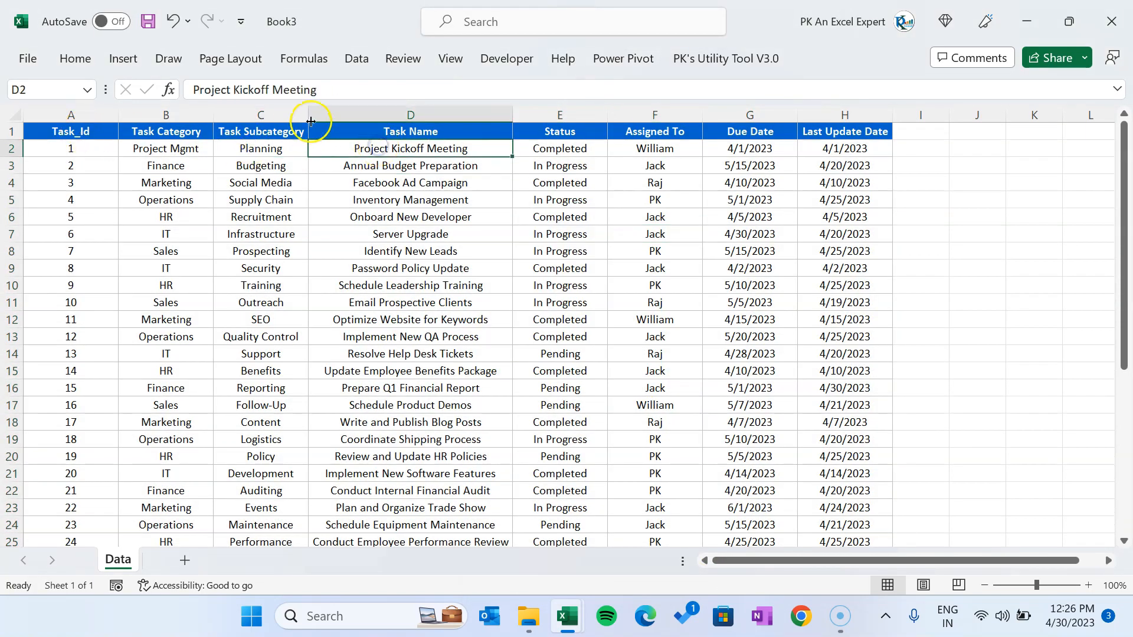
Create a table with headers from the task data range A1:H41.
click(463, 202)
key(ctrl+a)
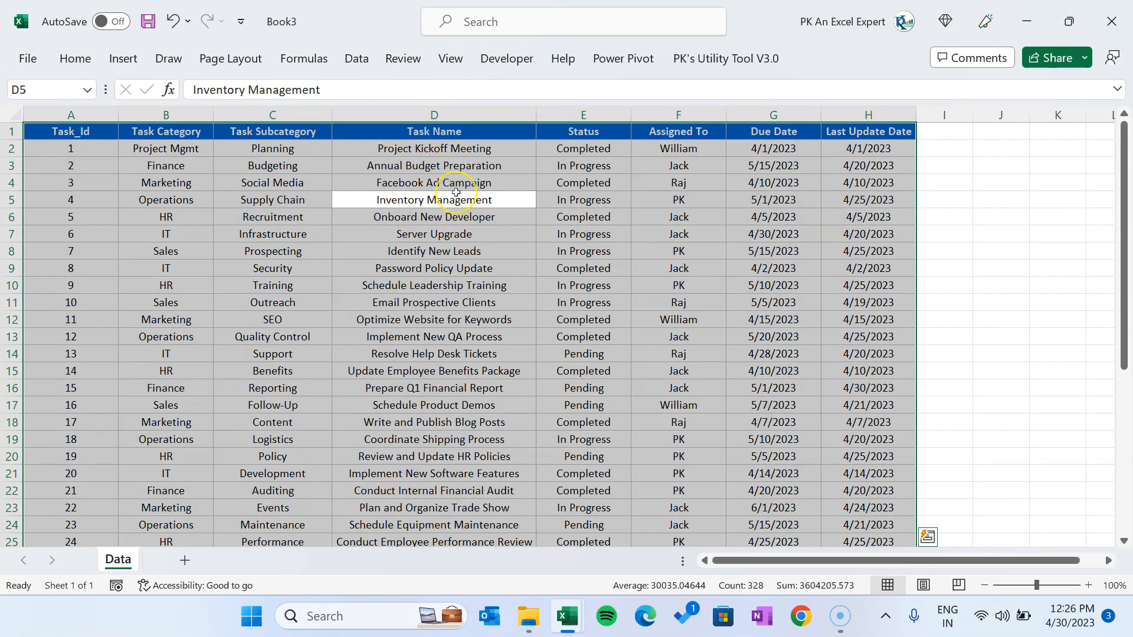
key(ctrl+t)
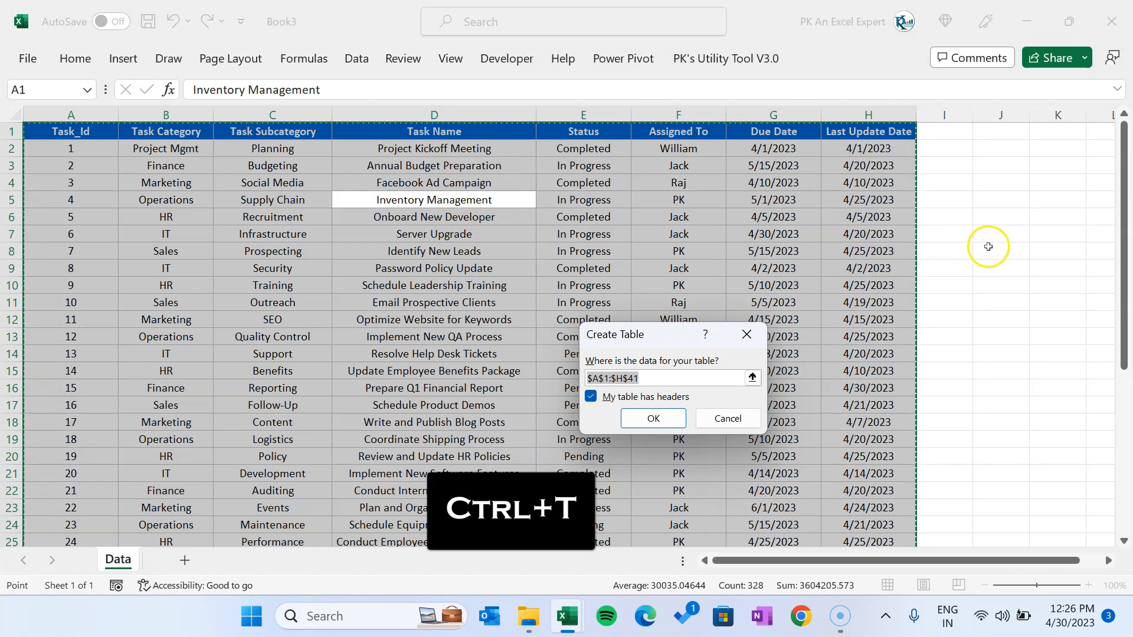
click(653, 419)
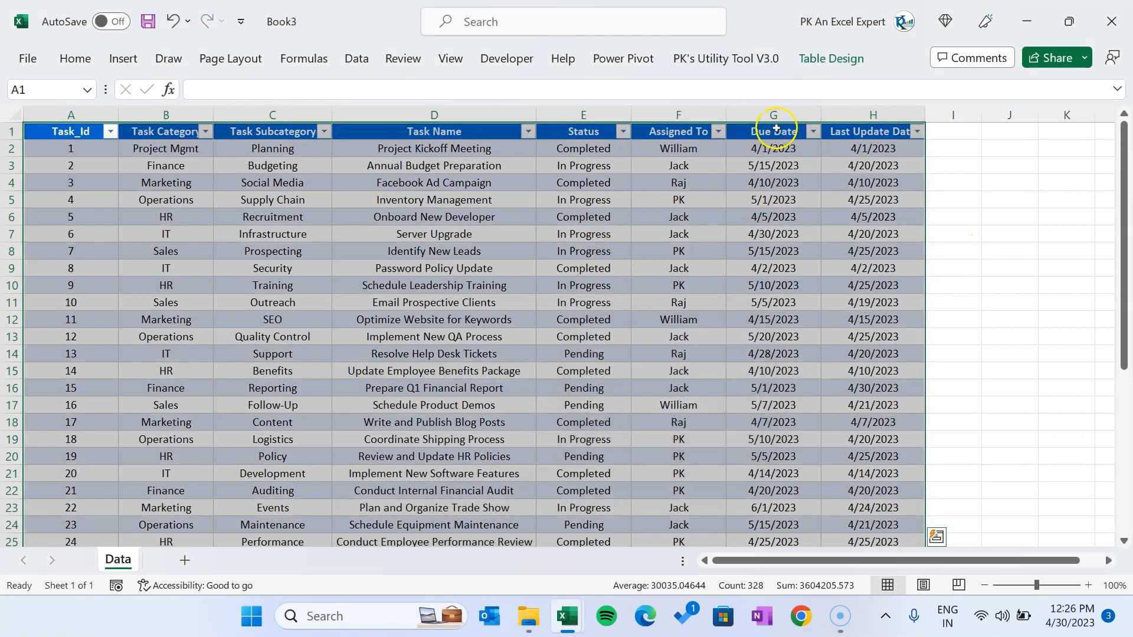
Turn off banded rows for the new task table and name the table Data.
click(831, 58)
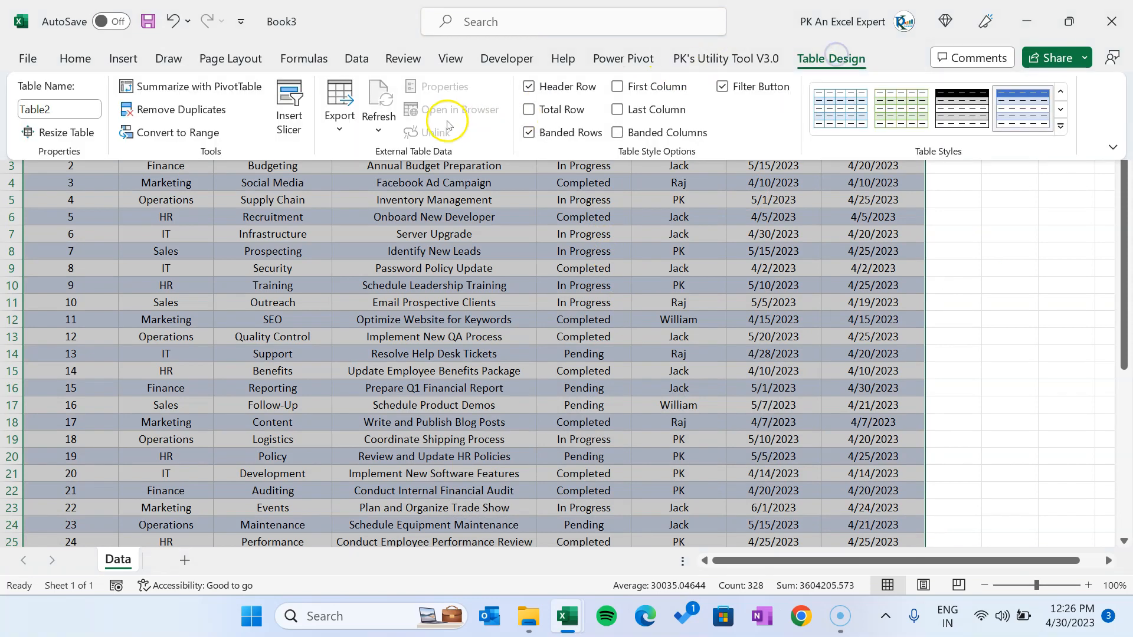
click(566, 136)
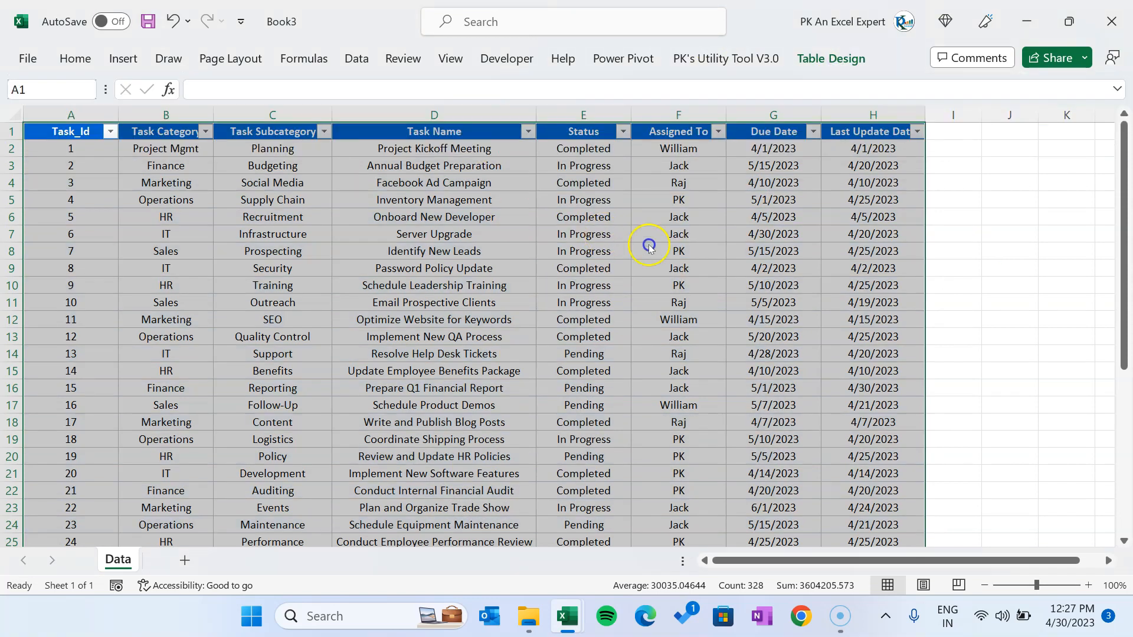
click(831, 58)
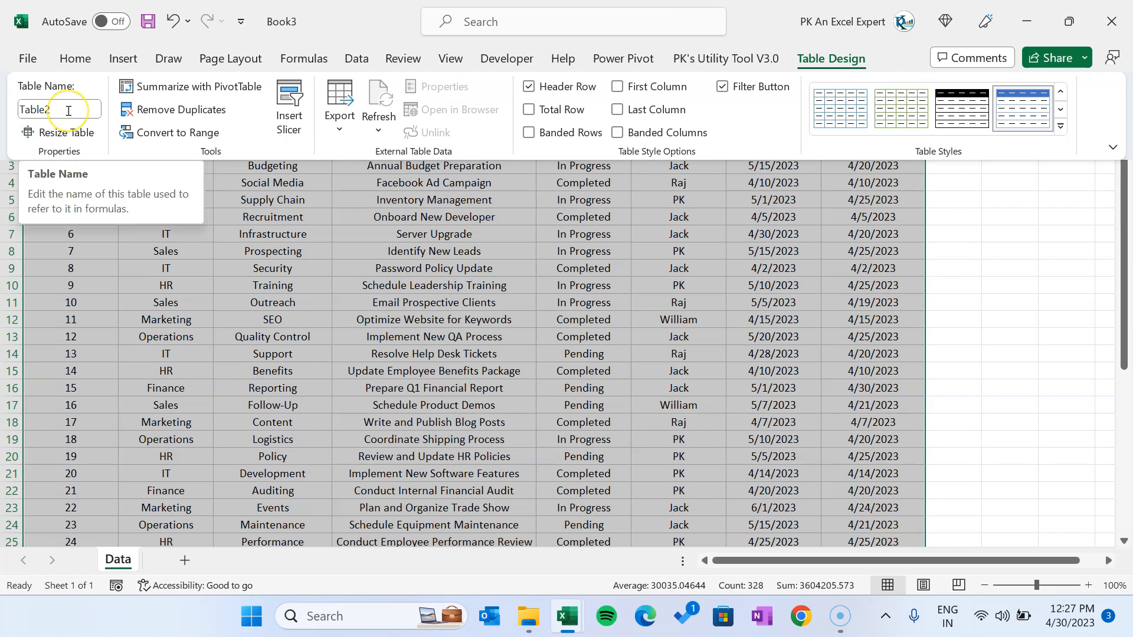
click(69, 110)
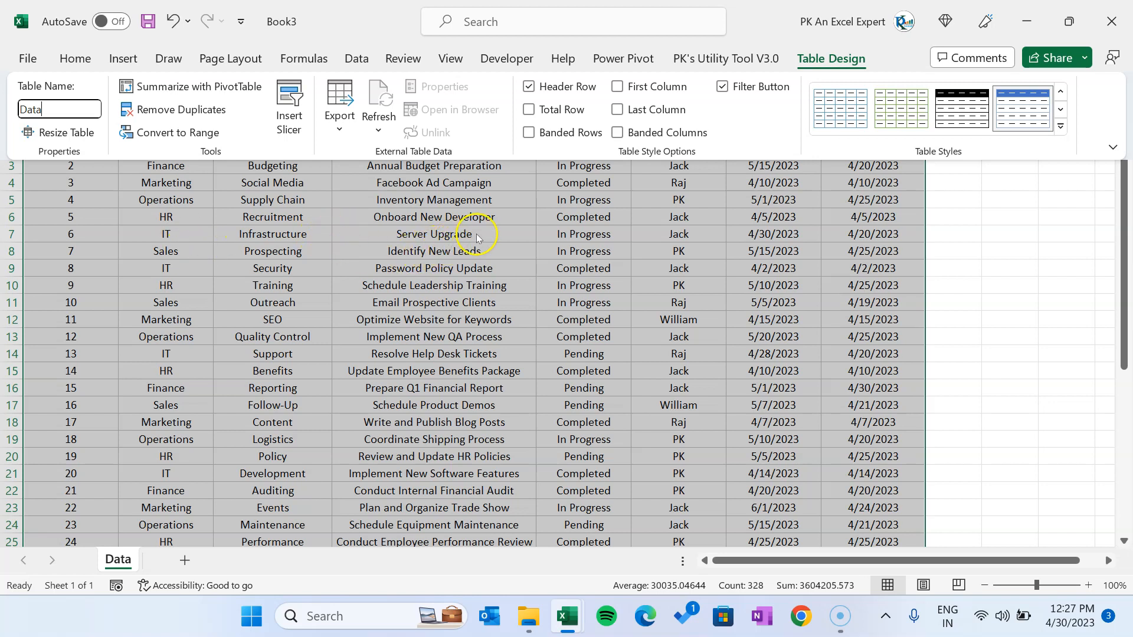
key(Return)
click(498, 201)
click(472, 132)
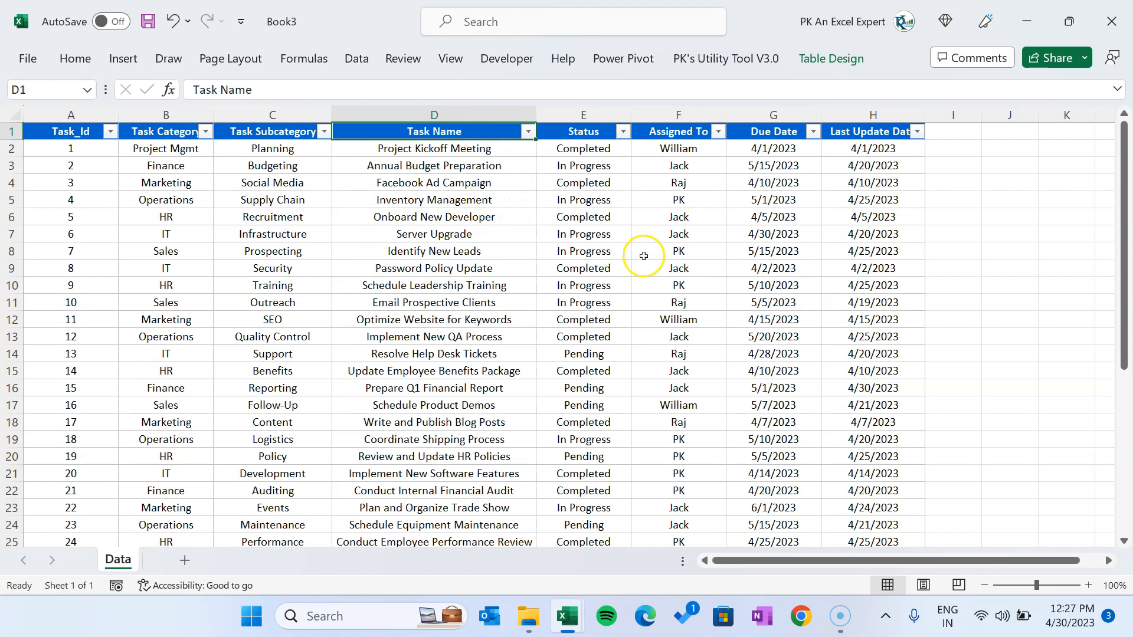
double_click(74, 59)
click(599, 318)
click(587, 220)
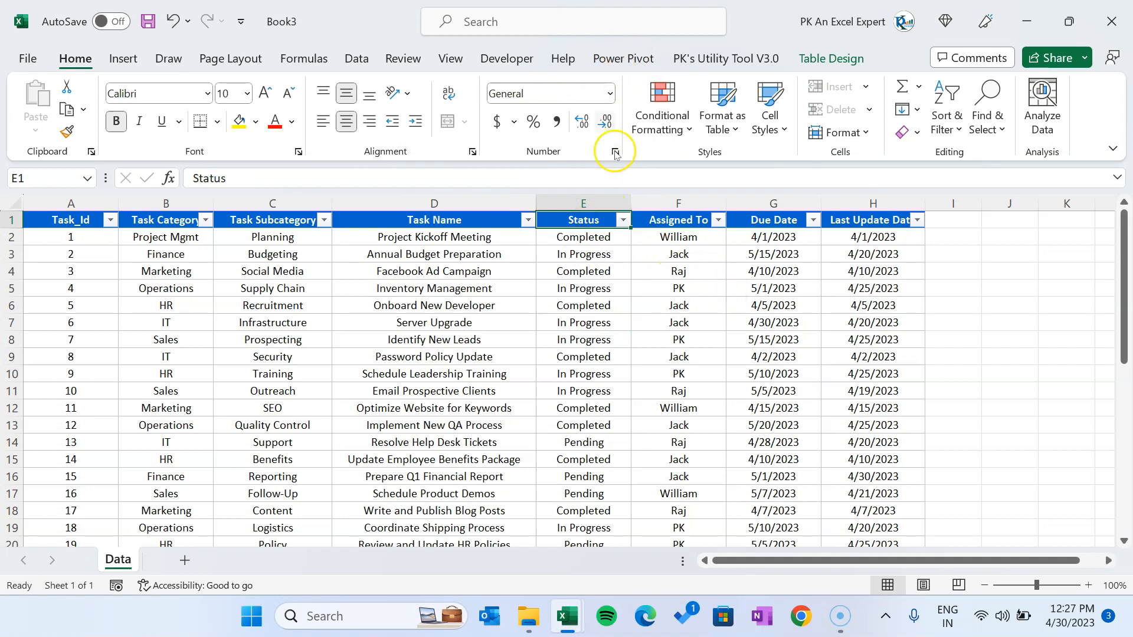
click(652, 58)
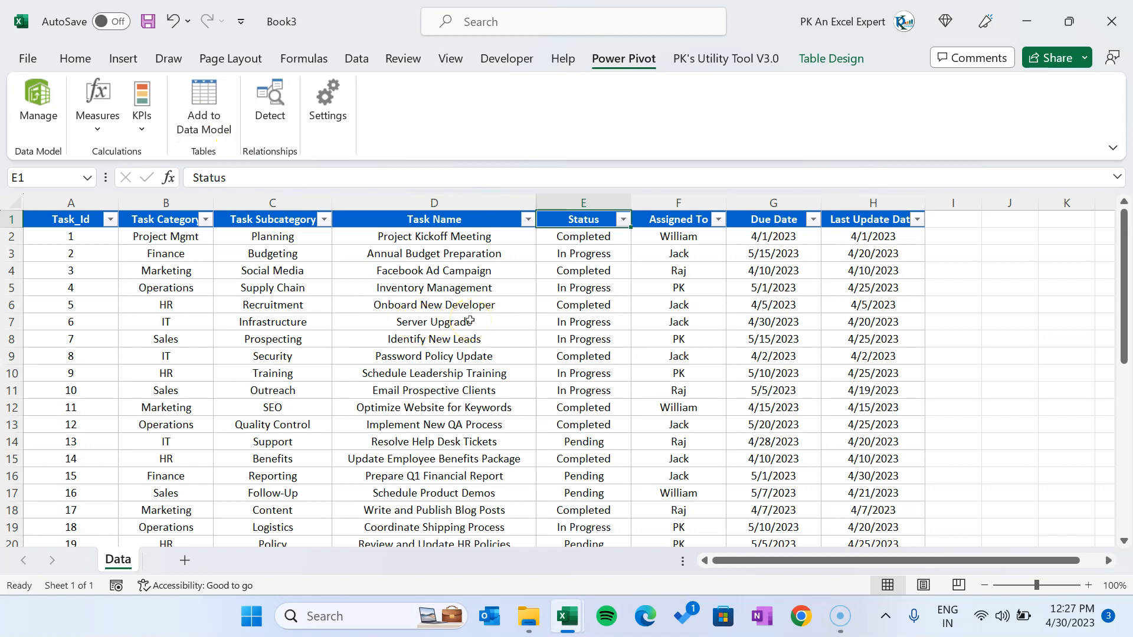
Insert a PivotTable from the Data table on a new worksheet, then move and enlarge its field list.
click(459, 227)
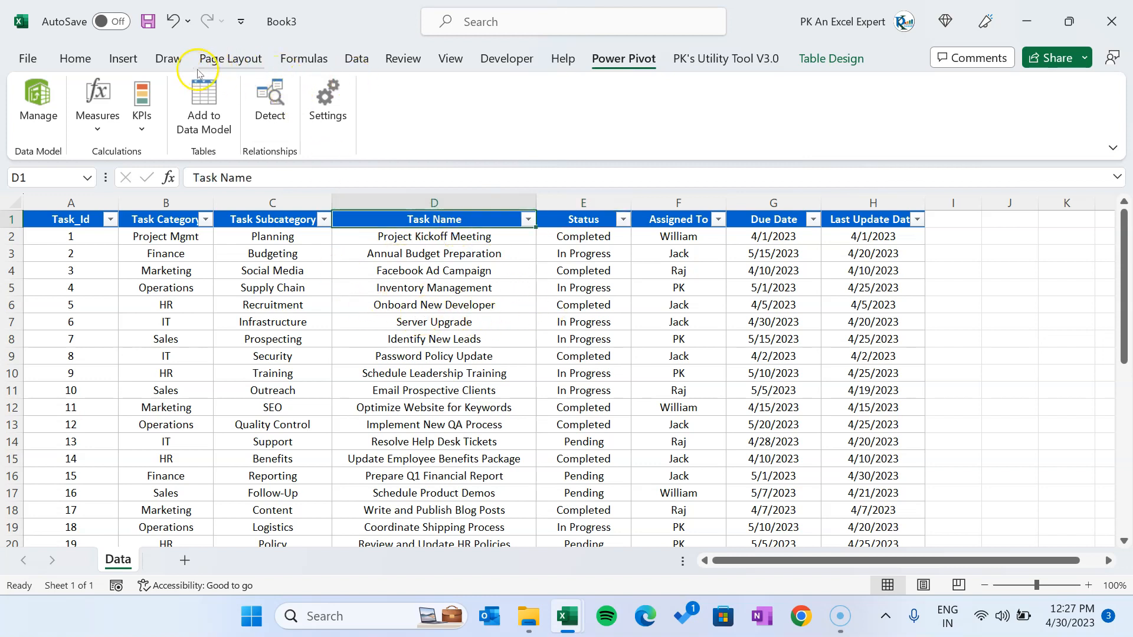
click(124, 58)
click(42, 98)
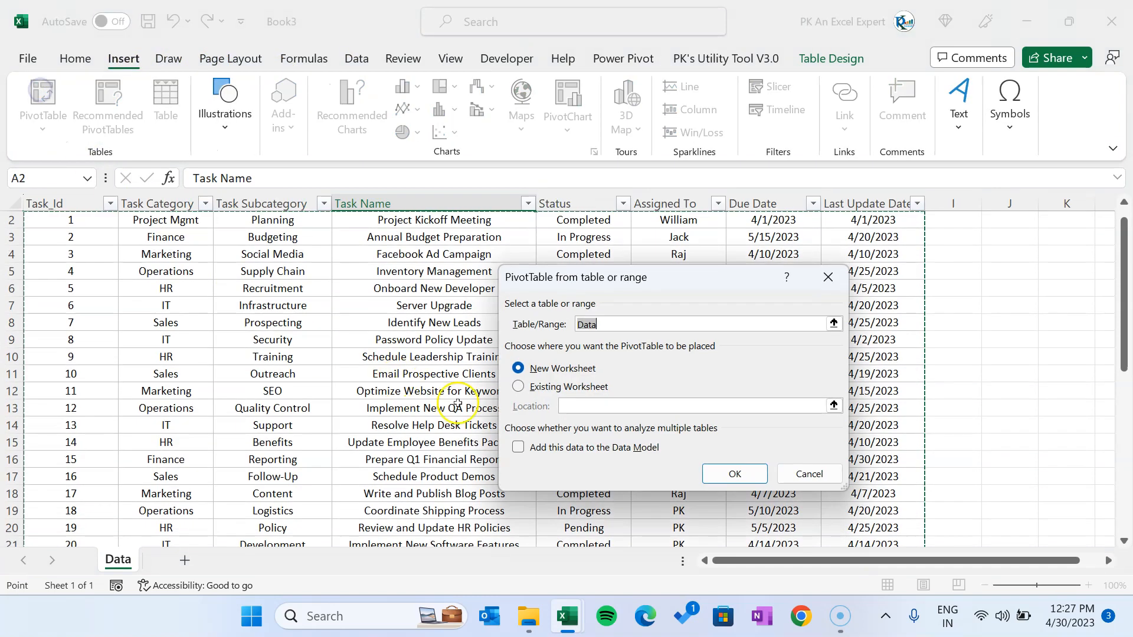
click(731, 472)
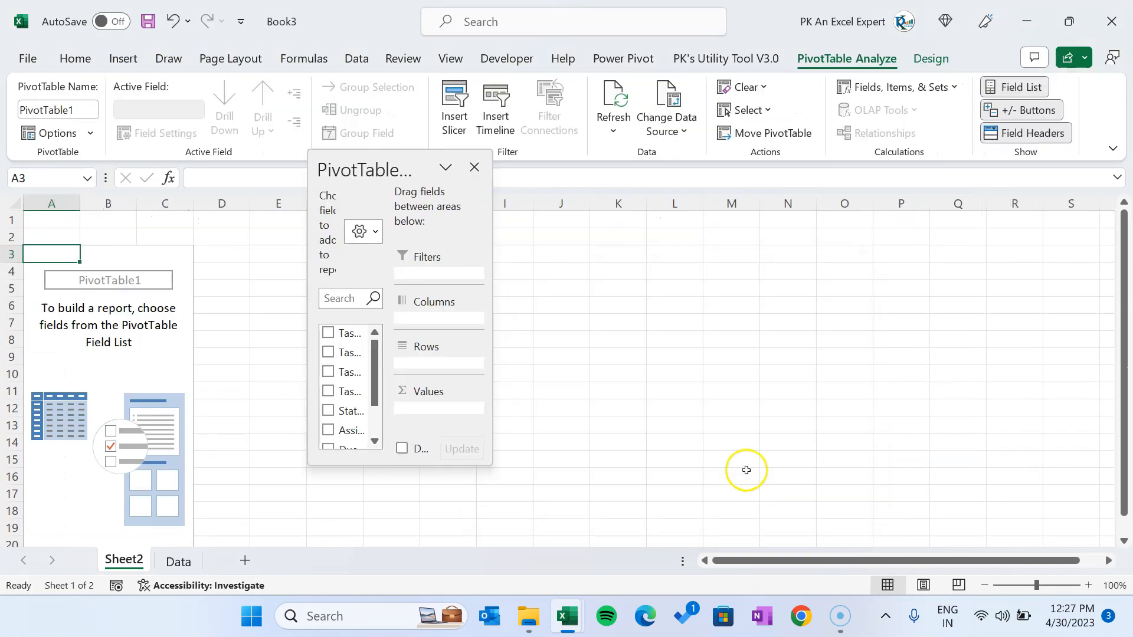
drag(367, 162, 679, 113)
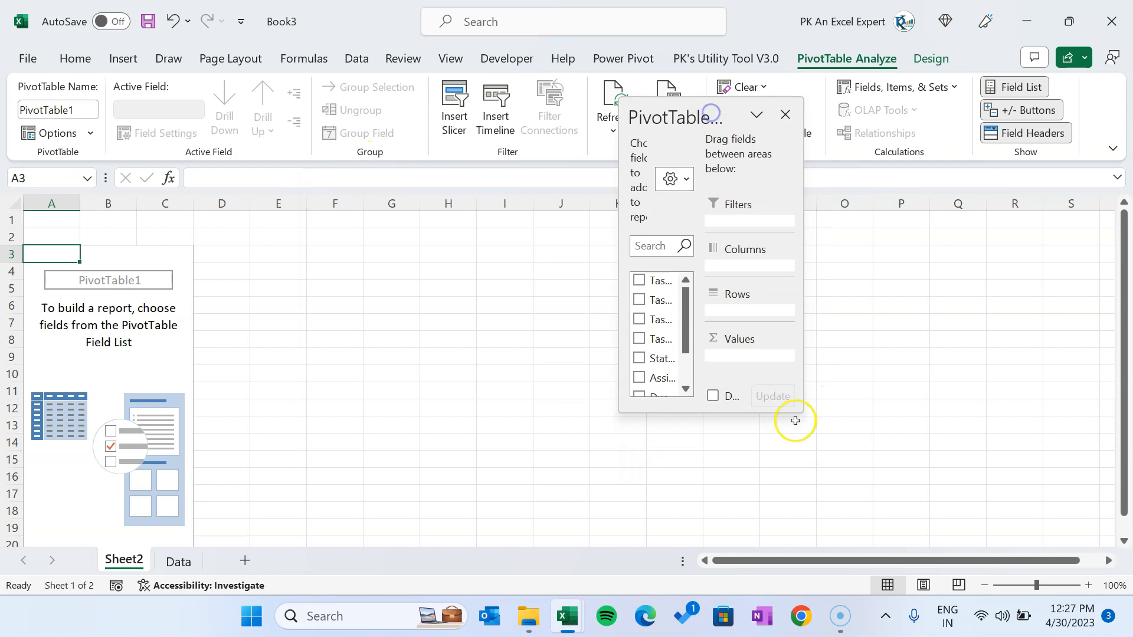
drag(796, 412, 1114, 514)
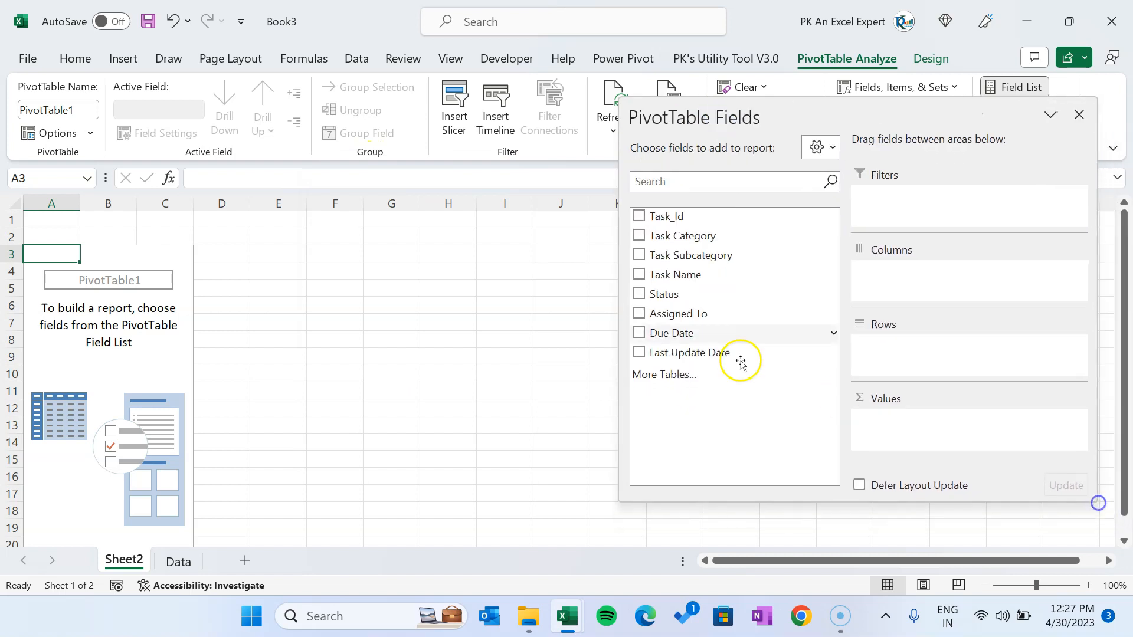
Place Task Category and Task Subcategory in the PivotTable's rows, Status in its columns and Task Name in its values.
drag(688, 238, 924, 354)
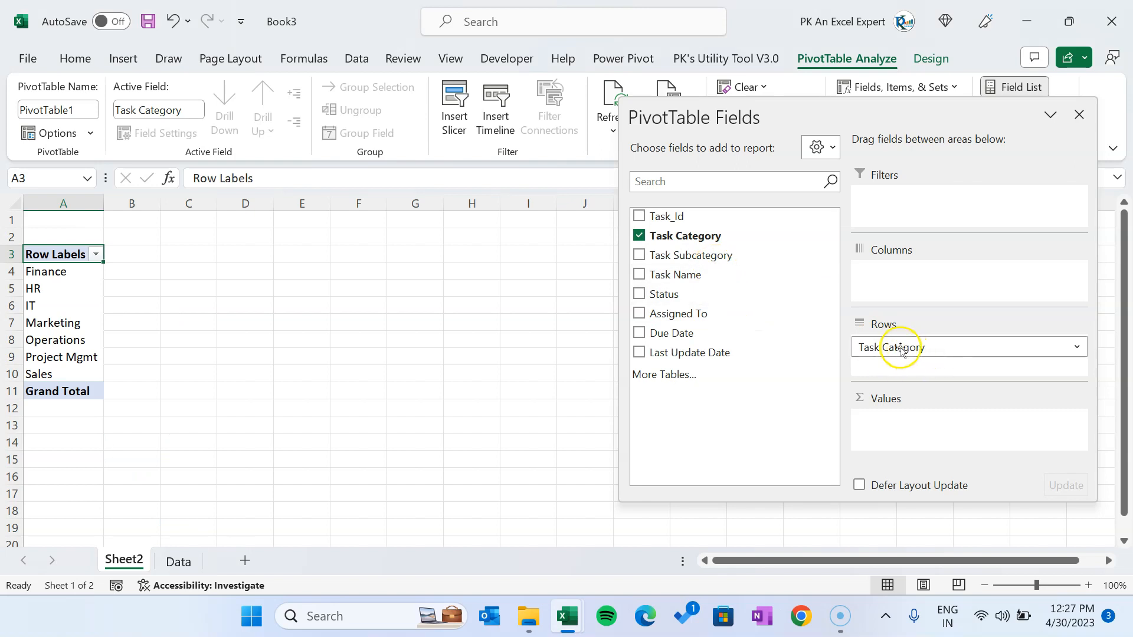
drag(721, 255, 913, 363)
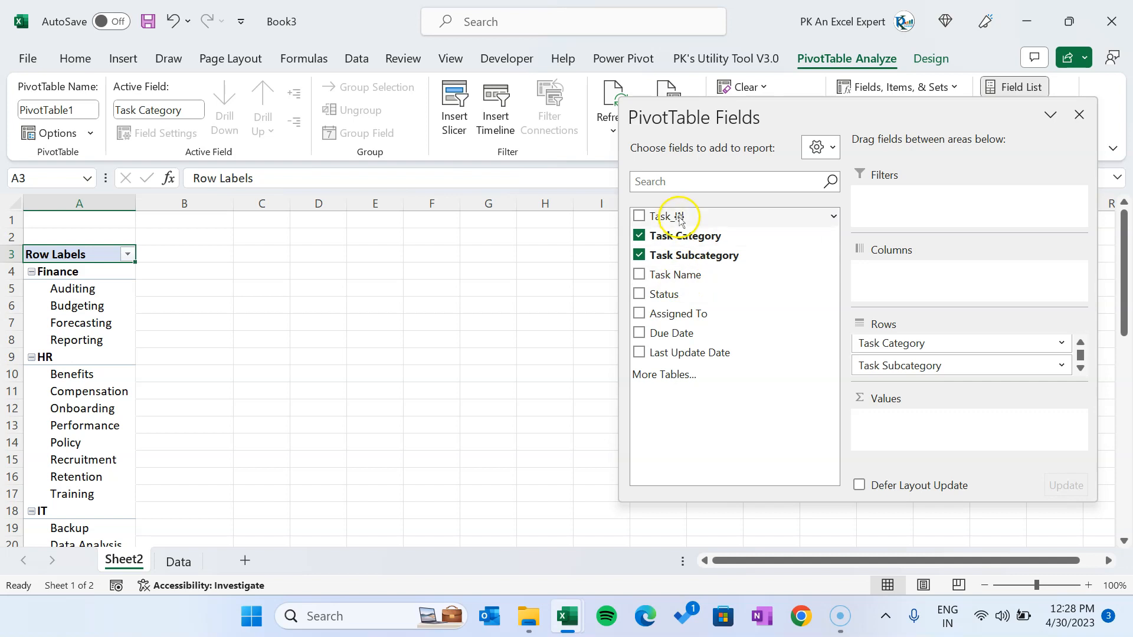
drag(663, 294, 980, 298)
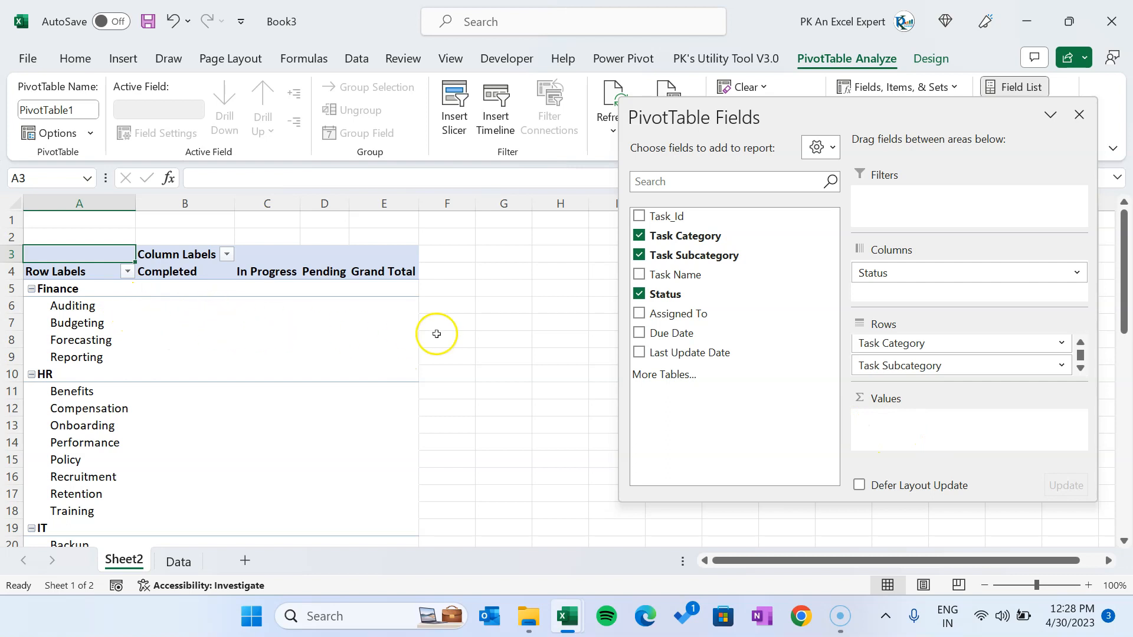
drag(672, 275, 787, 356)
drag(896, 372, 980, 425)
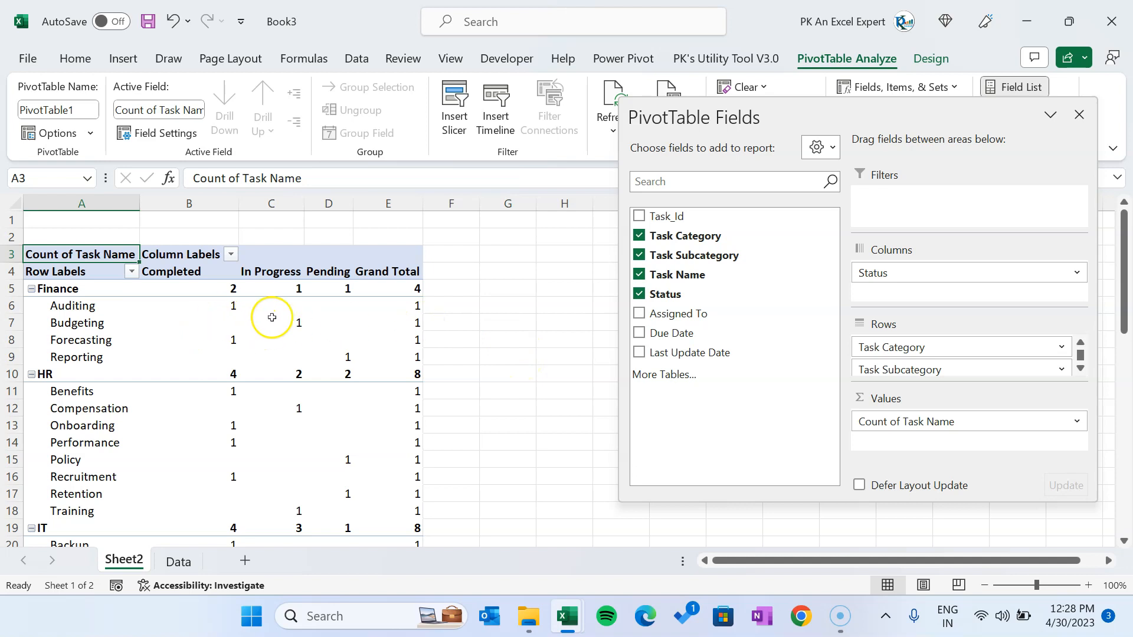
click(234, 306)
click(225, 340)
click(232, 372)
click(236, 306)
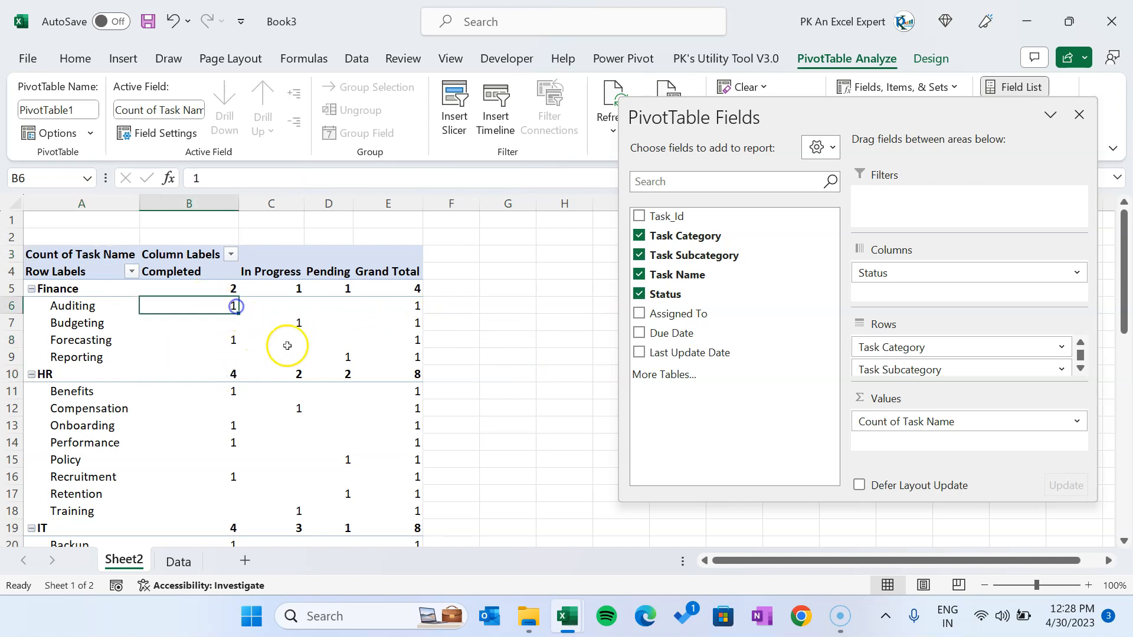
mouse_move(292, 348)
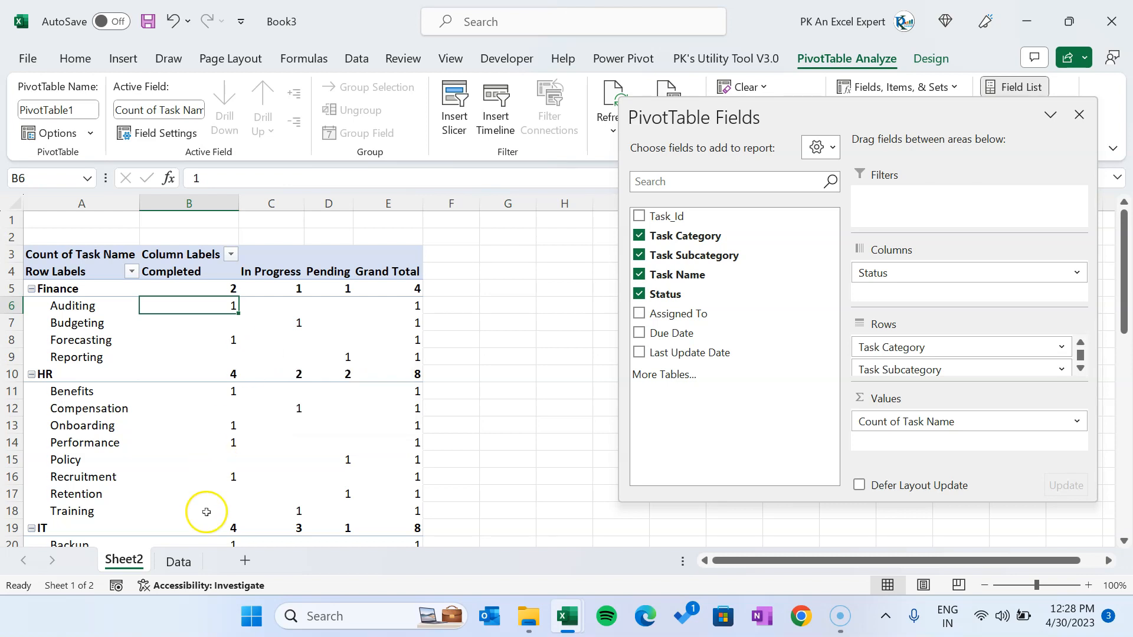
Delete the worksheet that holds the regular PivotTable.
right_click(124, 558)
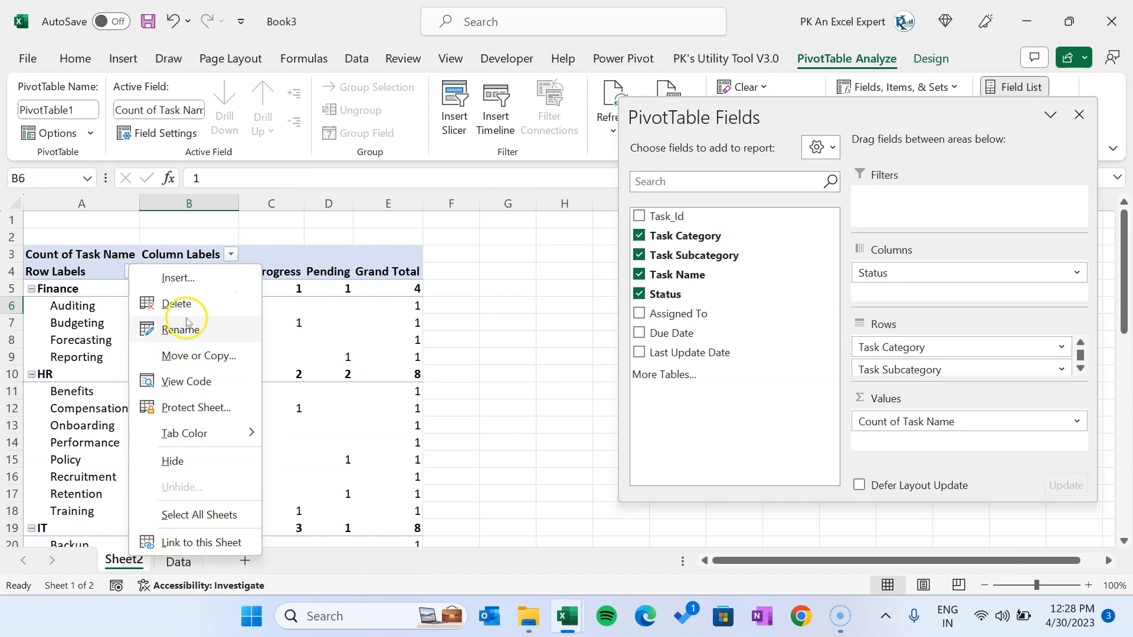
click(176, 303)
click(538, 354)
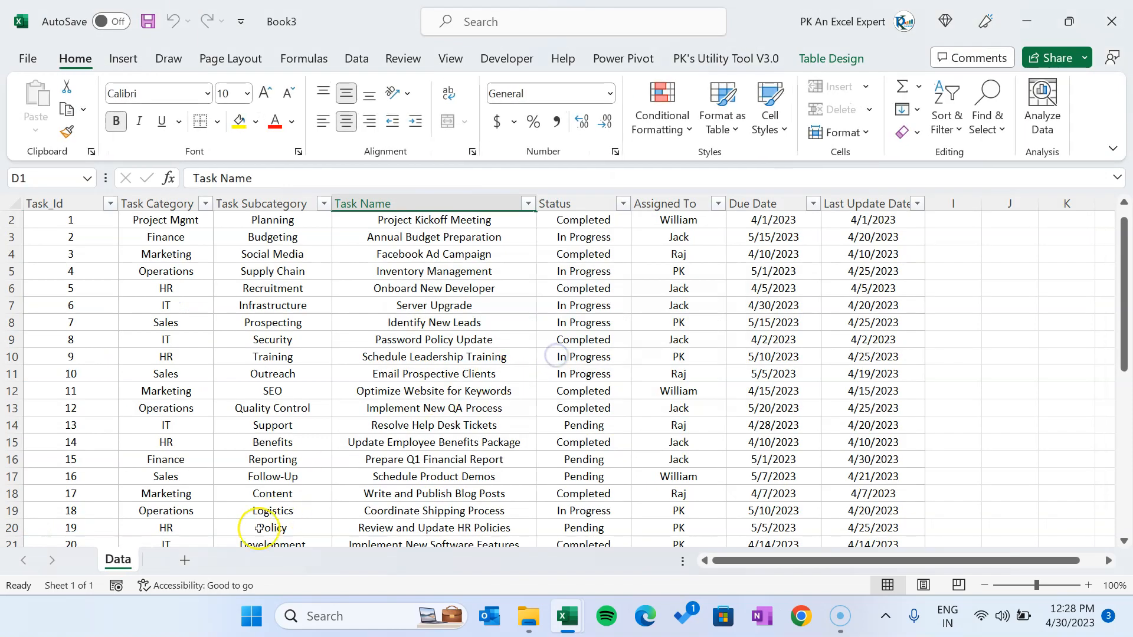
Add the Data table to the Power Pivot data model.
click(523, 300)
click(653, 63)
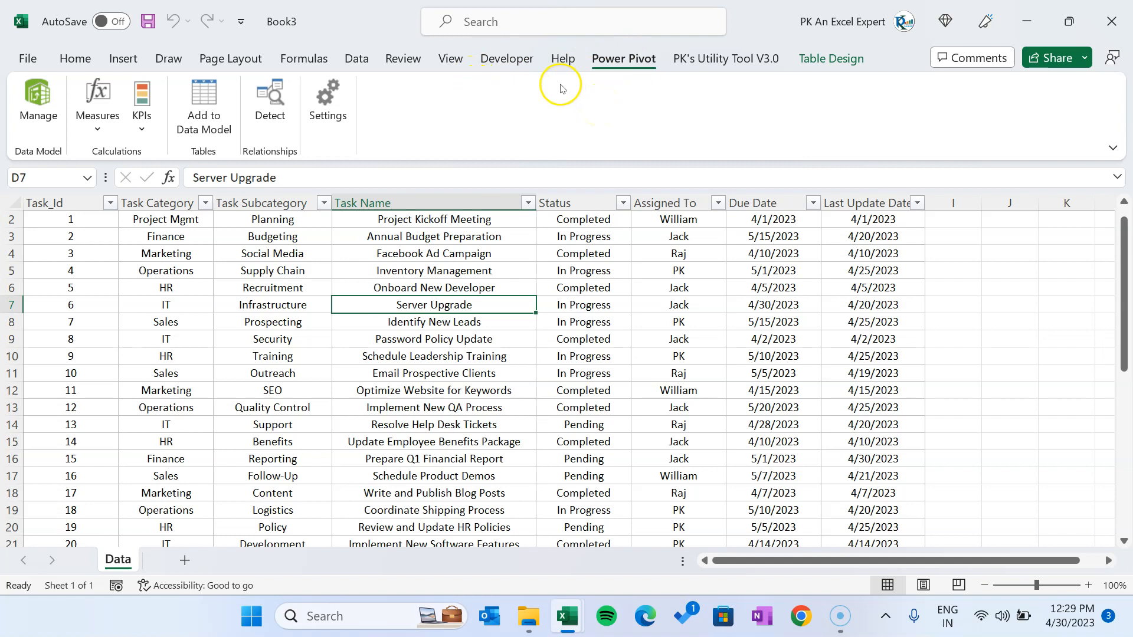
scroll(561, 268, up, 1)
click(490, 222)
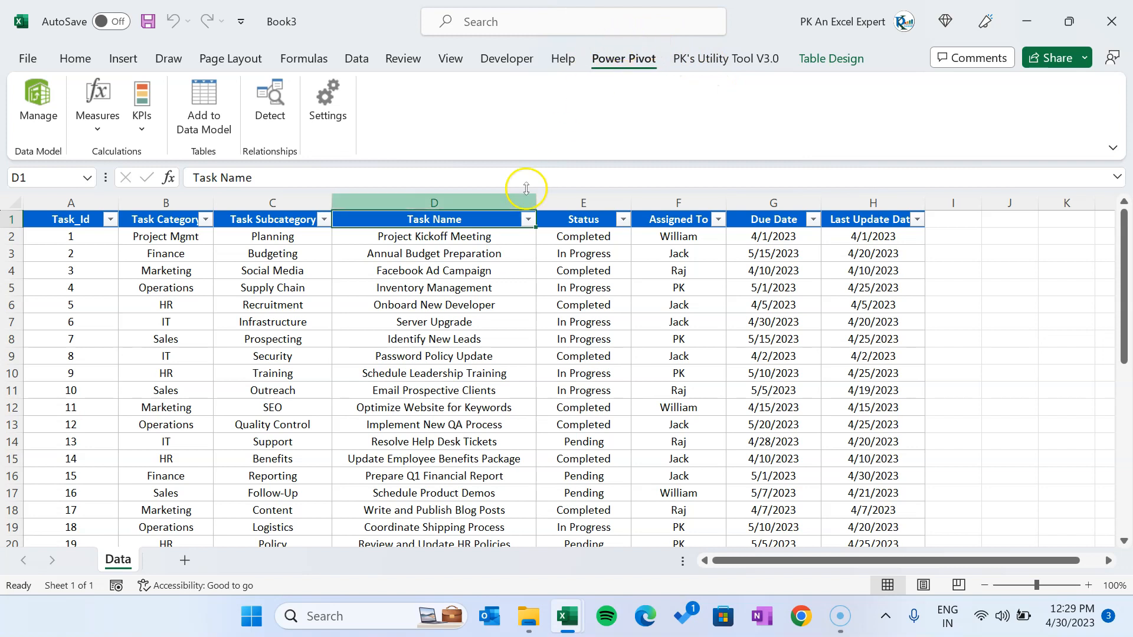
click(466, 253)
click(467, 225)
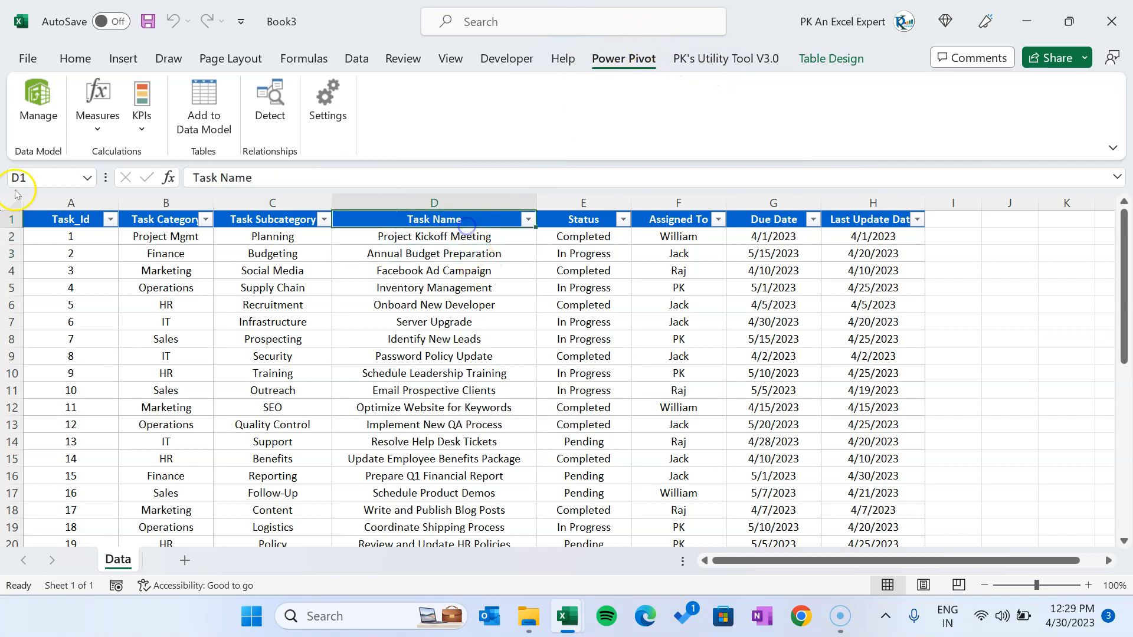
click(221, 255)
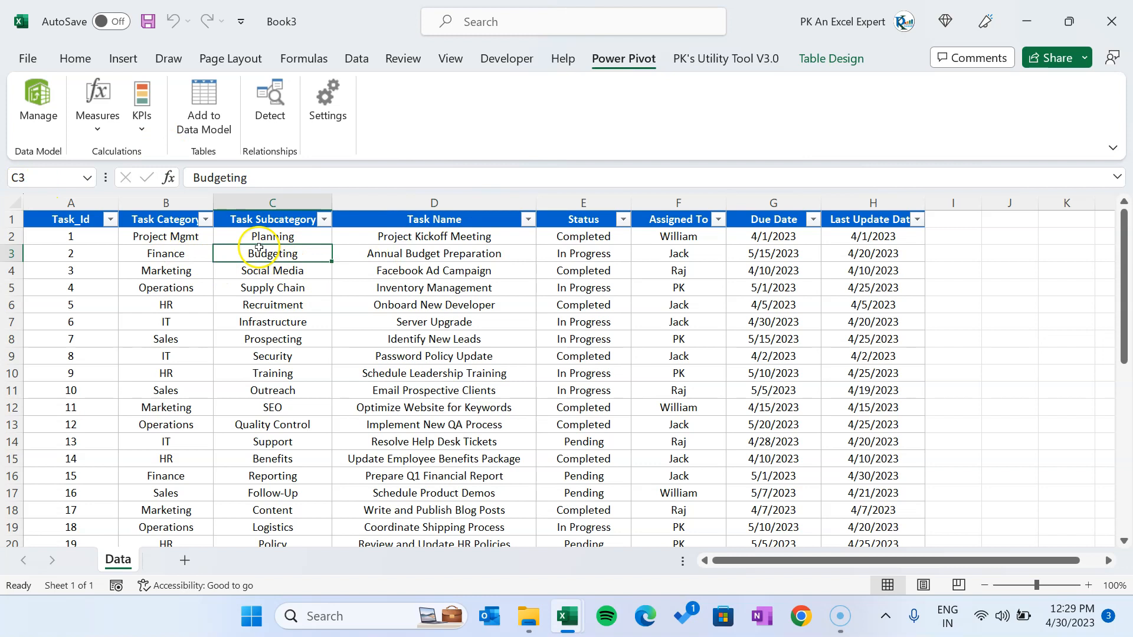
click(214, 90)
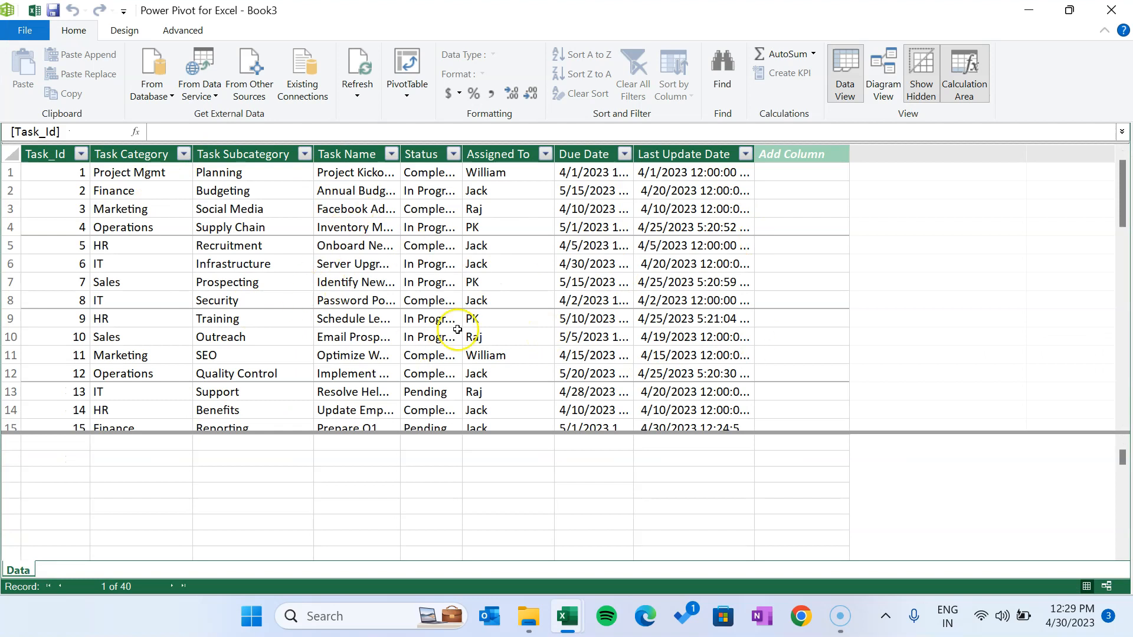
Create a PivotTable from the data model on a new worksheet.
click(412, 91)
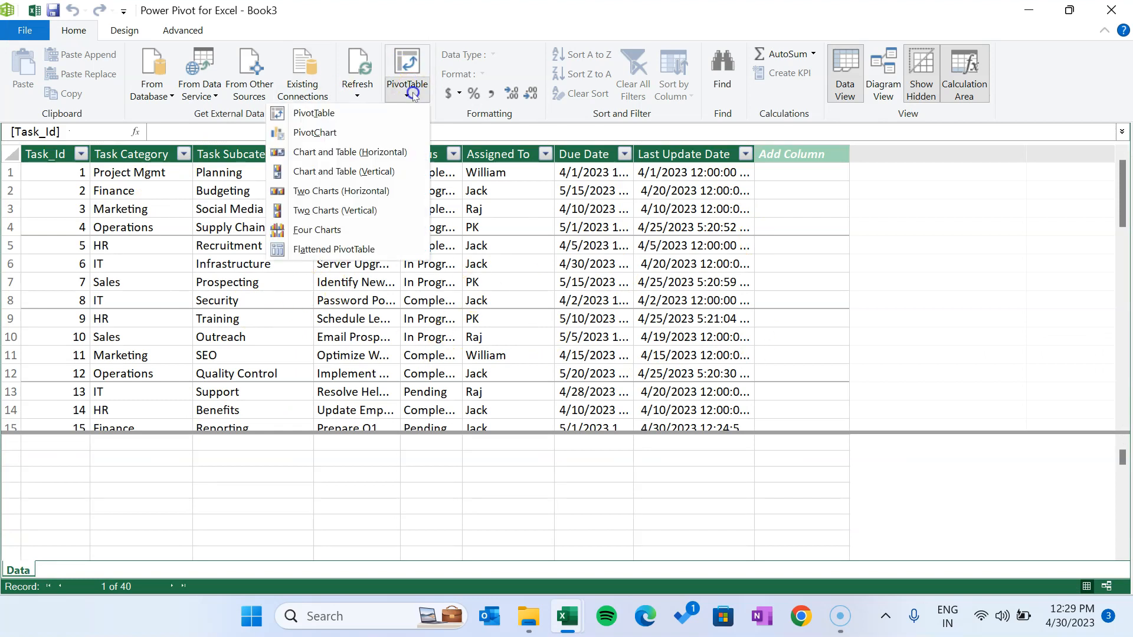
click(313, 118)
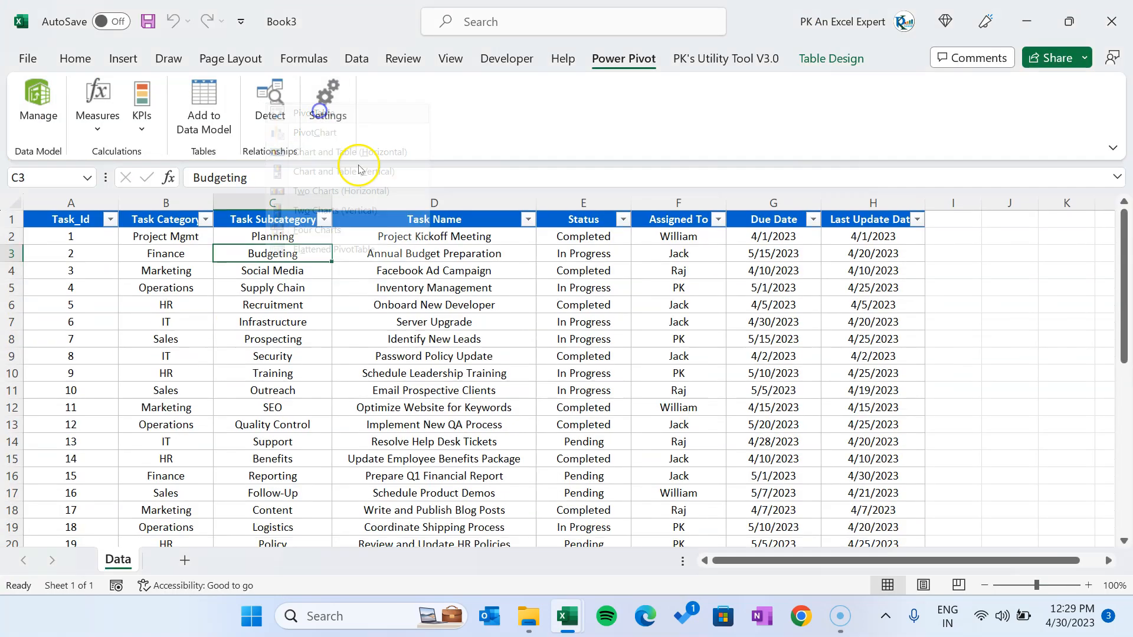
click(655, 346)
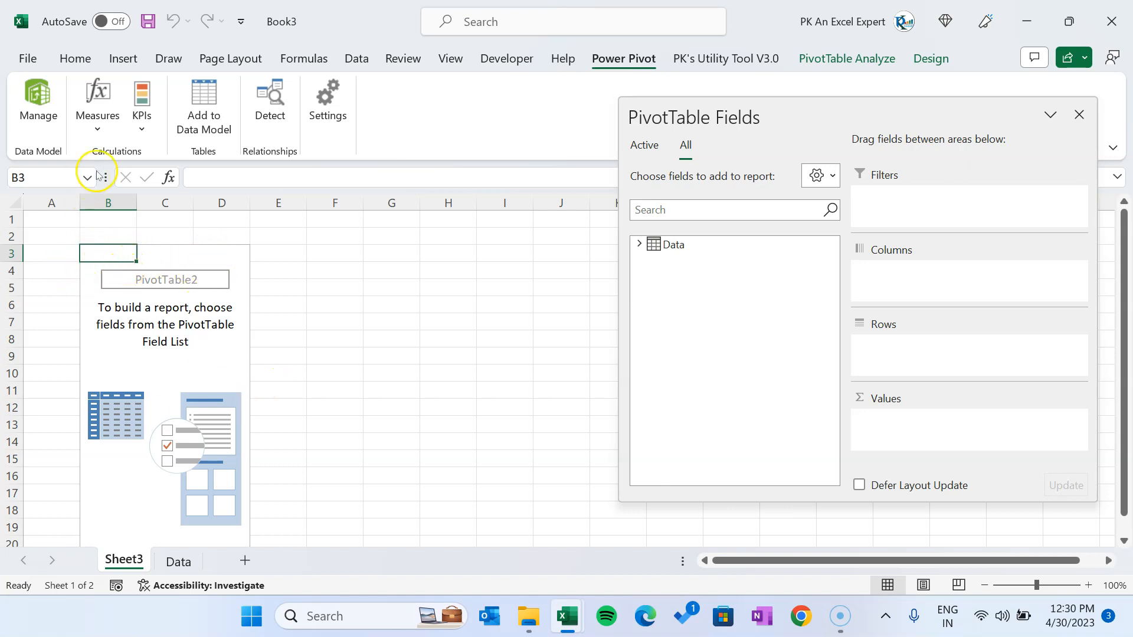
Start a new measure in the Data table and name it Task_ID_And_Name.
click(101, 132)
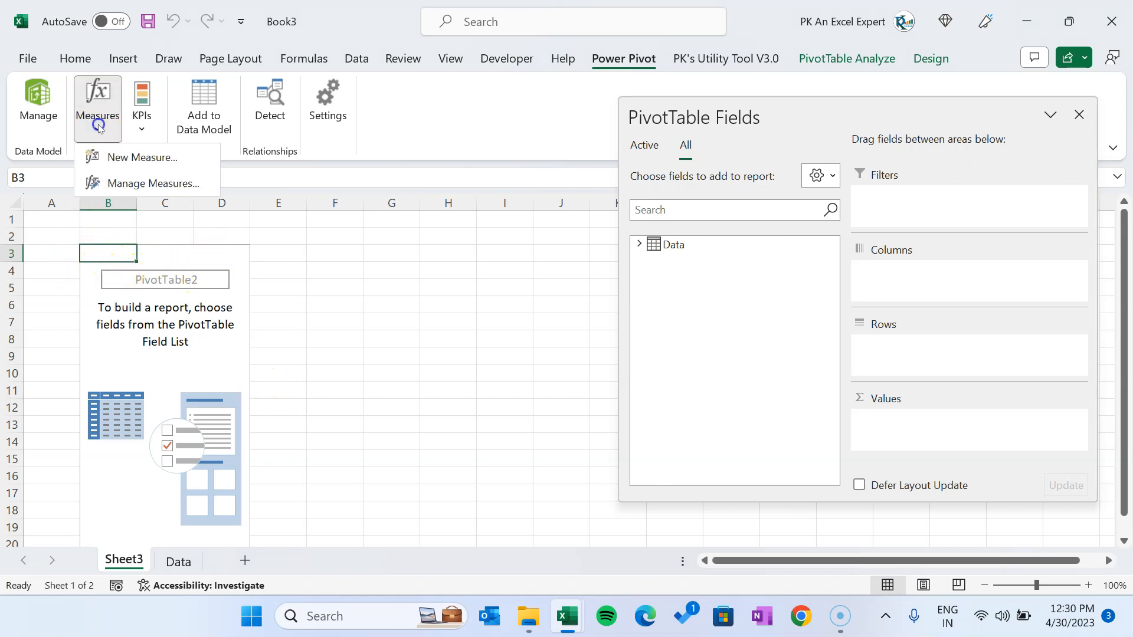
click(124, 158)
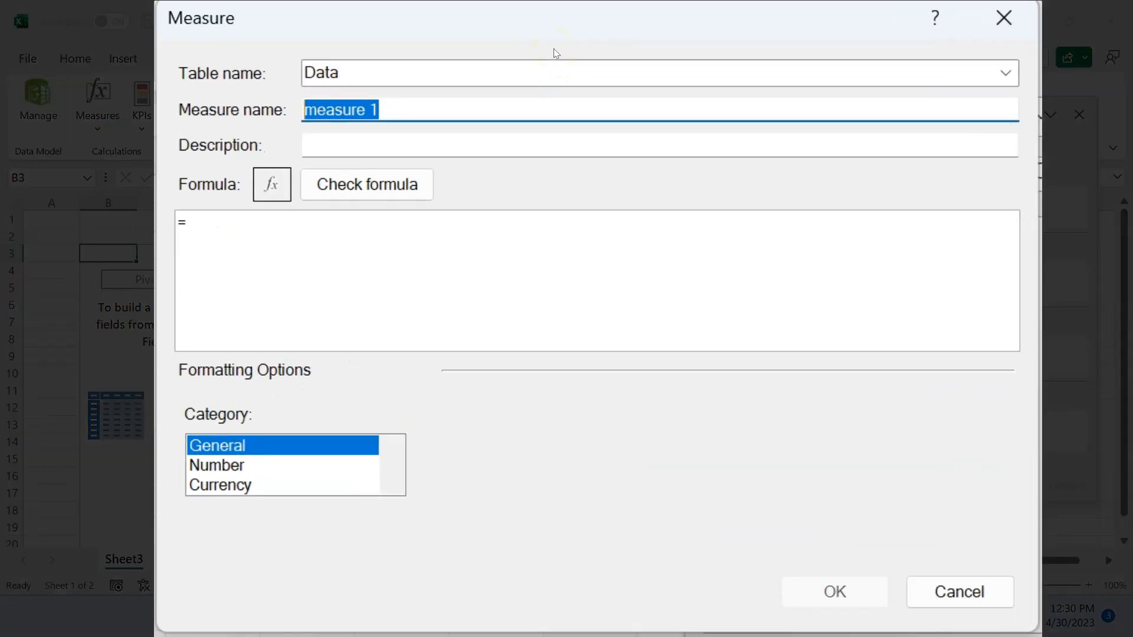
text(Task_ID_And_Name)
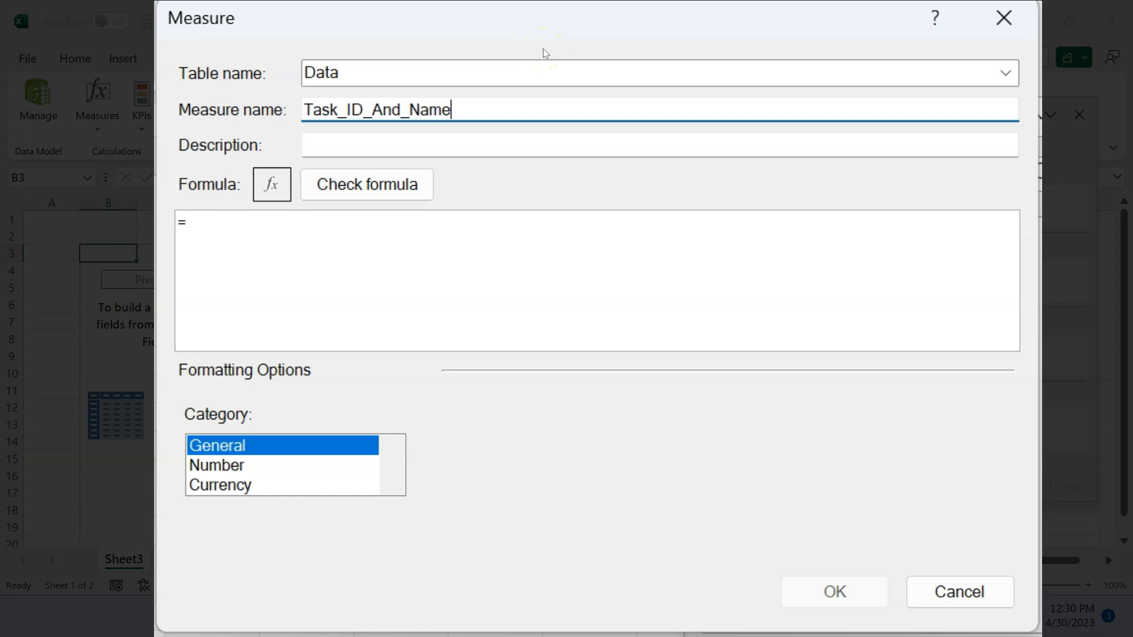
Begin the measure's formula as =CONCATENATEX(Data,Data[Task Name], with Data as the table and Task Name as the expression.
click(509, 259)
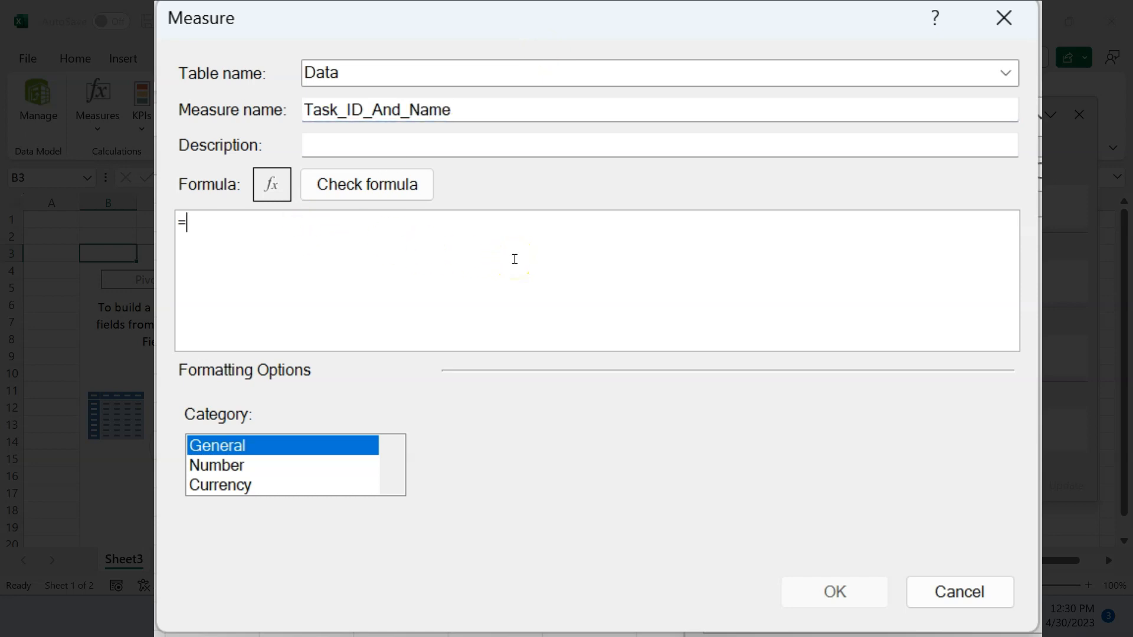
text(coNCATENATEX()
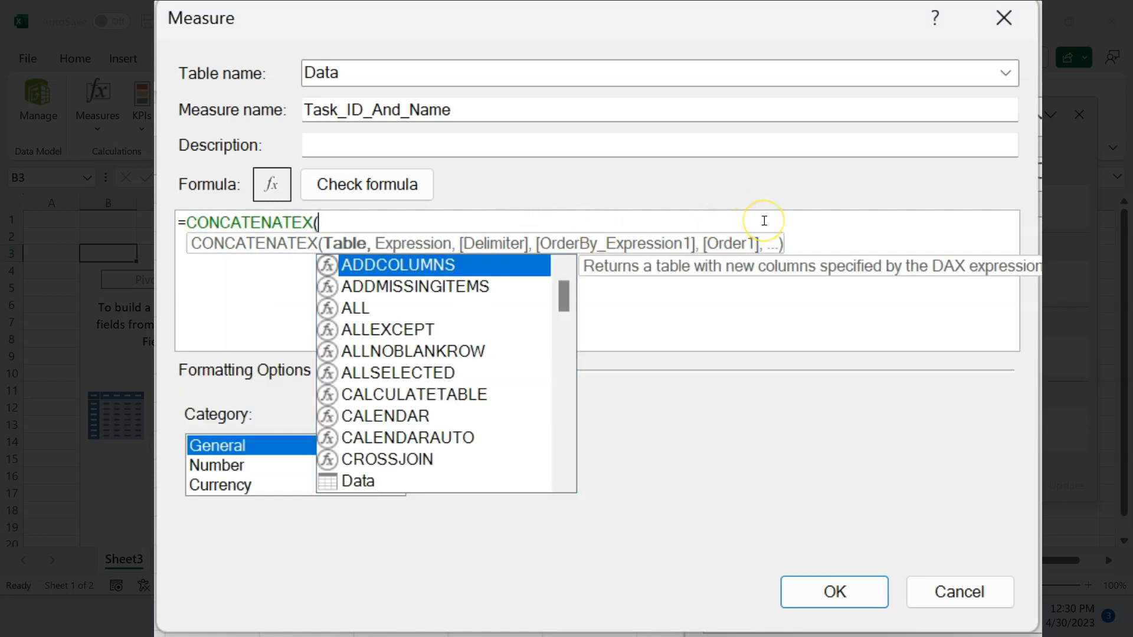
text(dat)
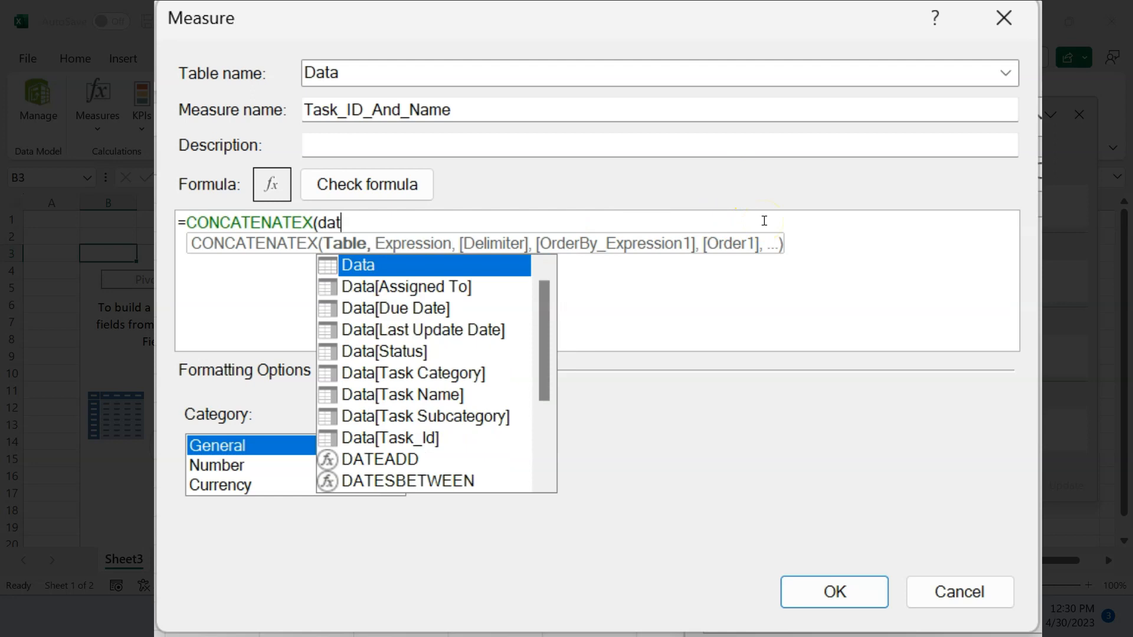
key(Tab)
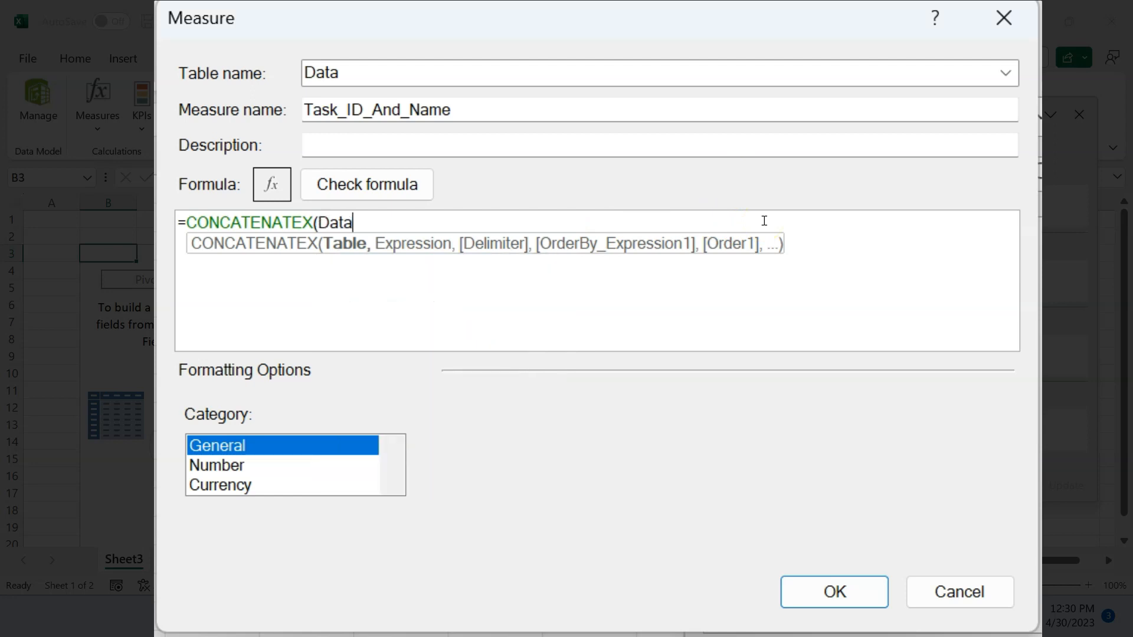
text(,)
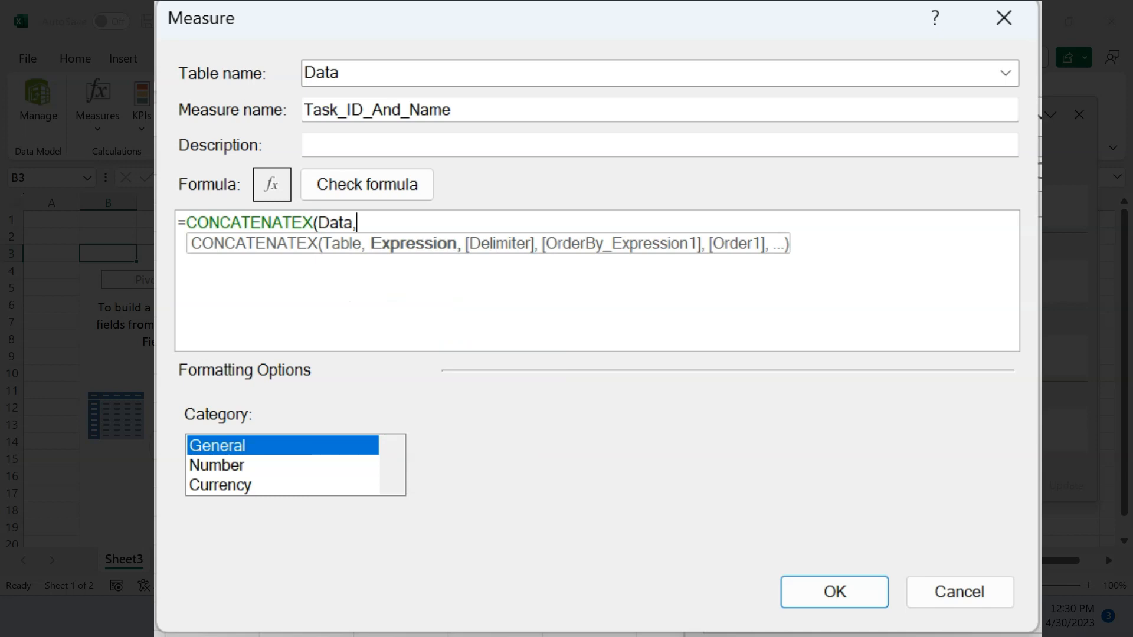
text(task)
key(Down)
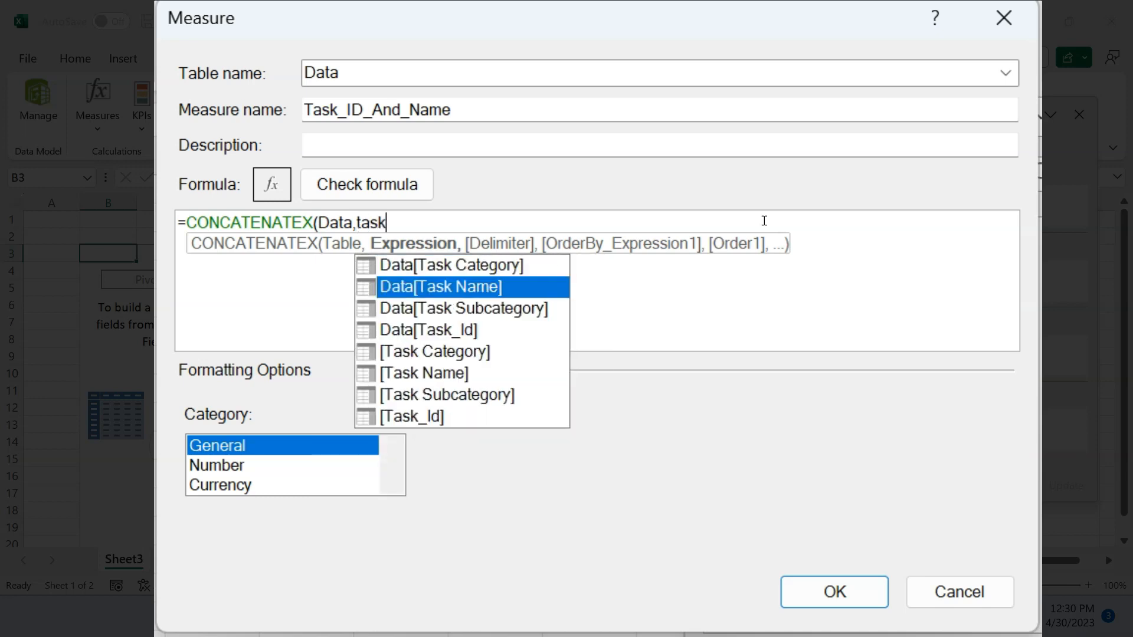
key(Tab)
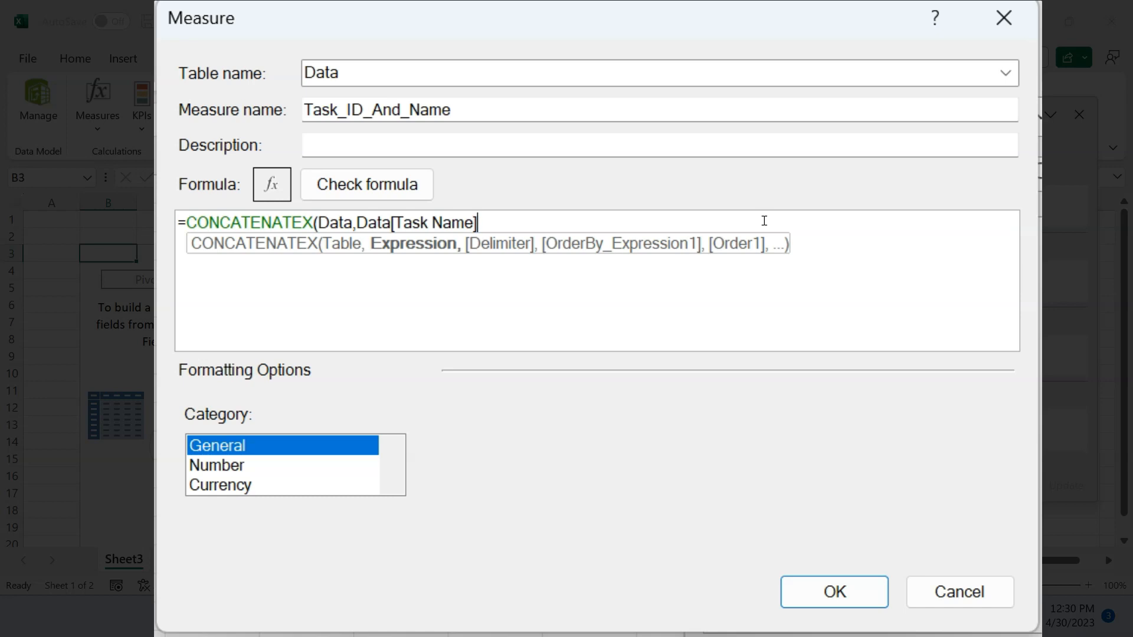
Extend the measure's expression to Data[Task_Id]&"."&Data[Task Name] so the task ID precedes the name.
click(358, 222)
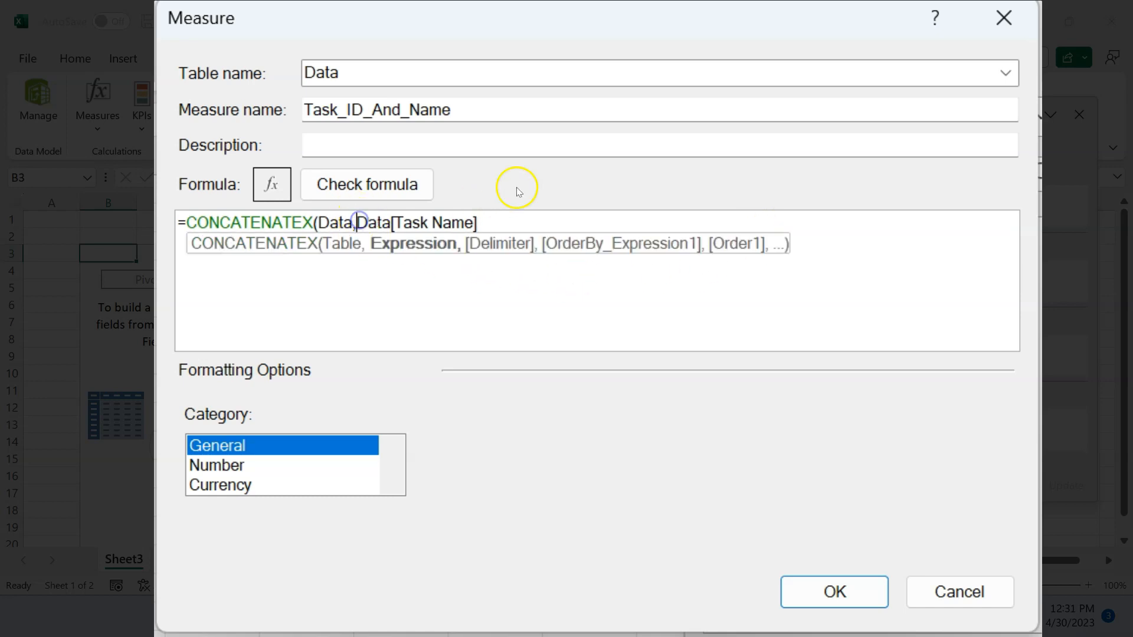
text(Task)
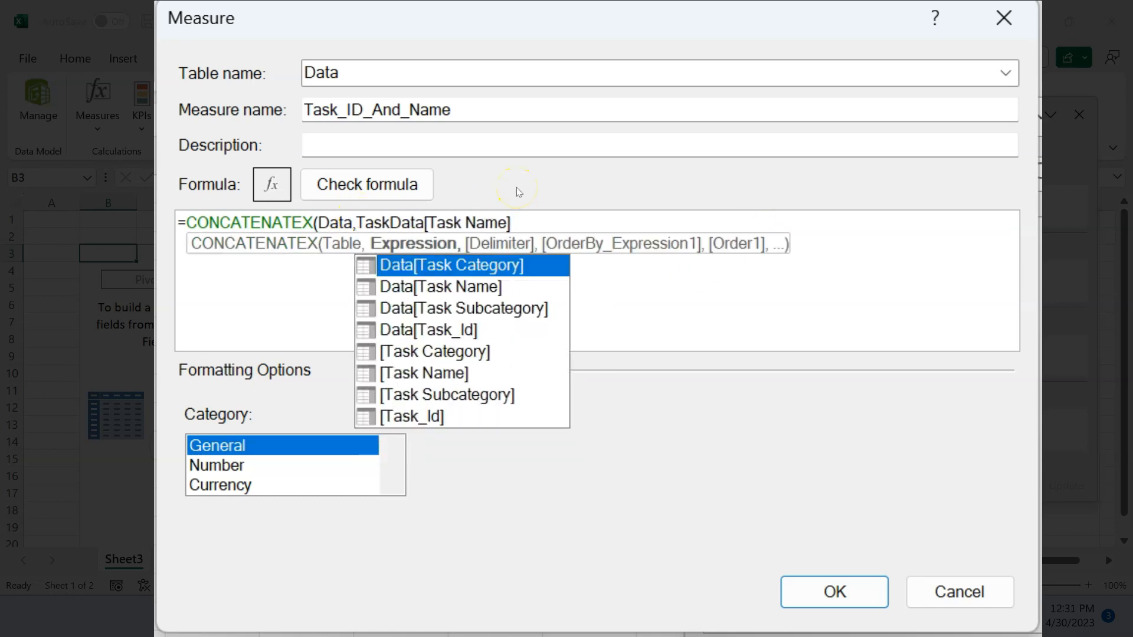
key(Down)
key(Down)
key(Down)
key(Tab)
text(&".)
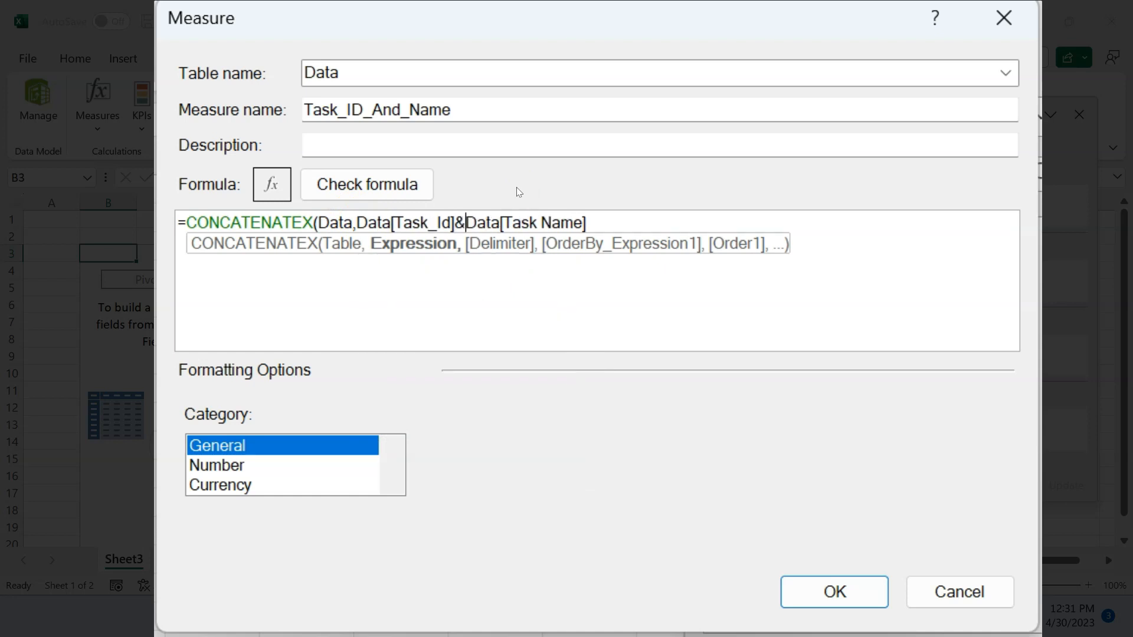
text("&)
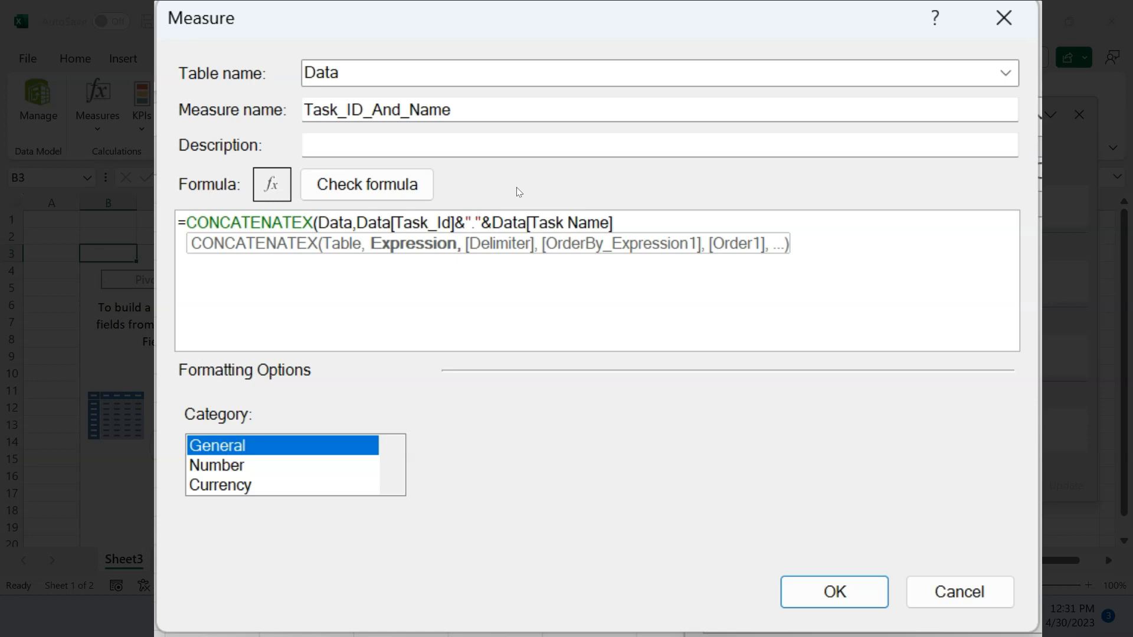
Add UNICHAR(10) as the CONCATENATEX delimiter, close the formula, and check and save the measure.
click(689, 224)
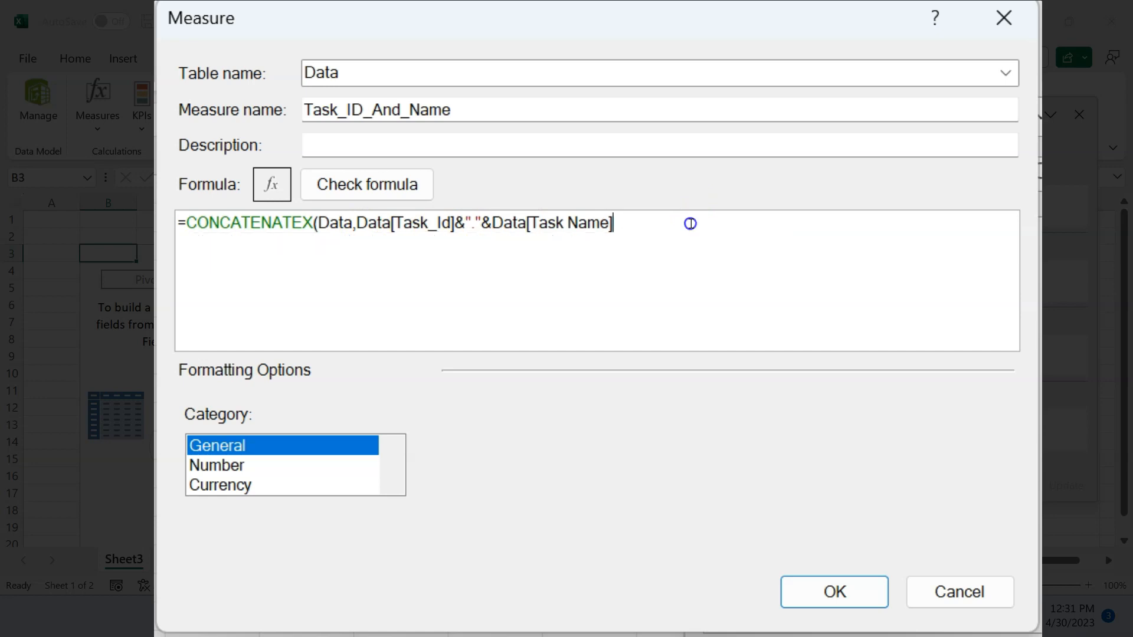
text(,)
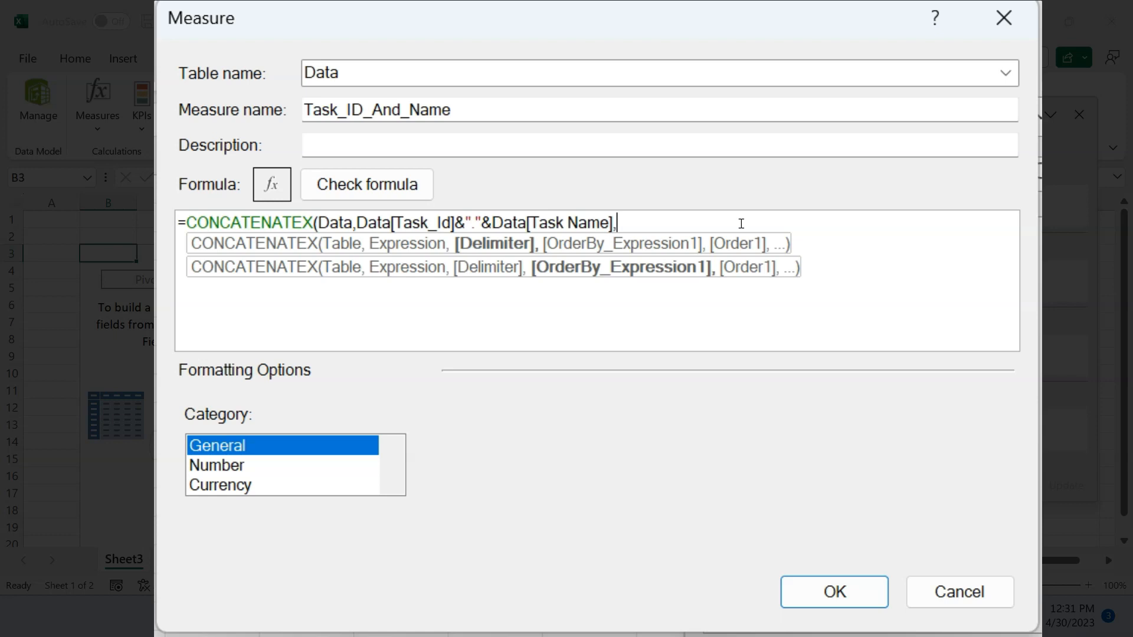
text(cha)
key(Tab)
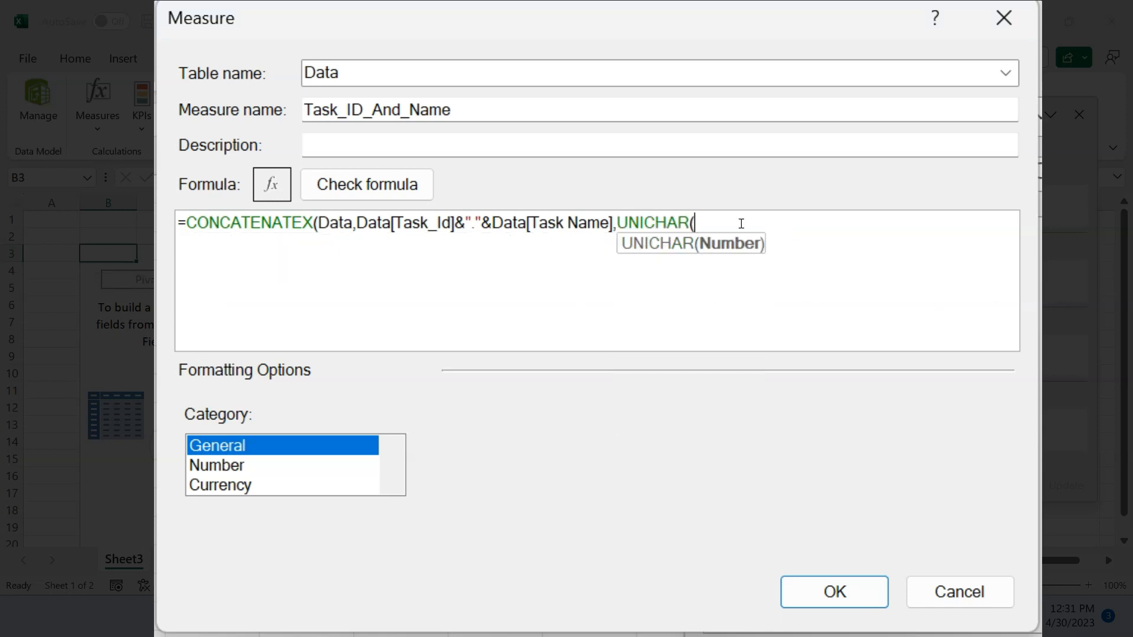
text(10))
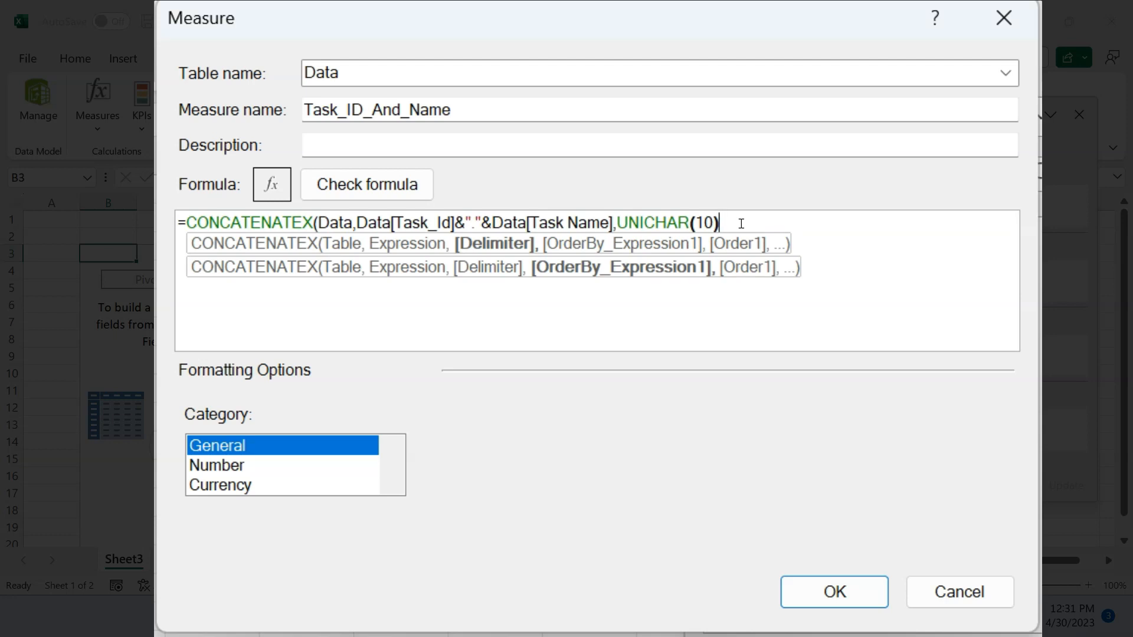
text())
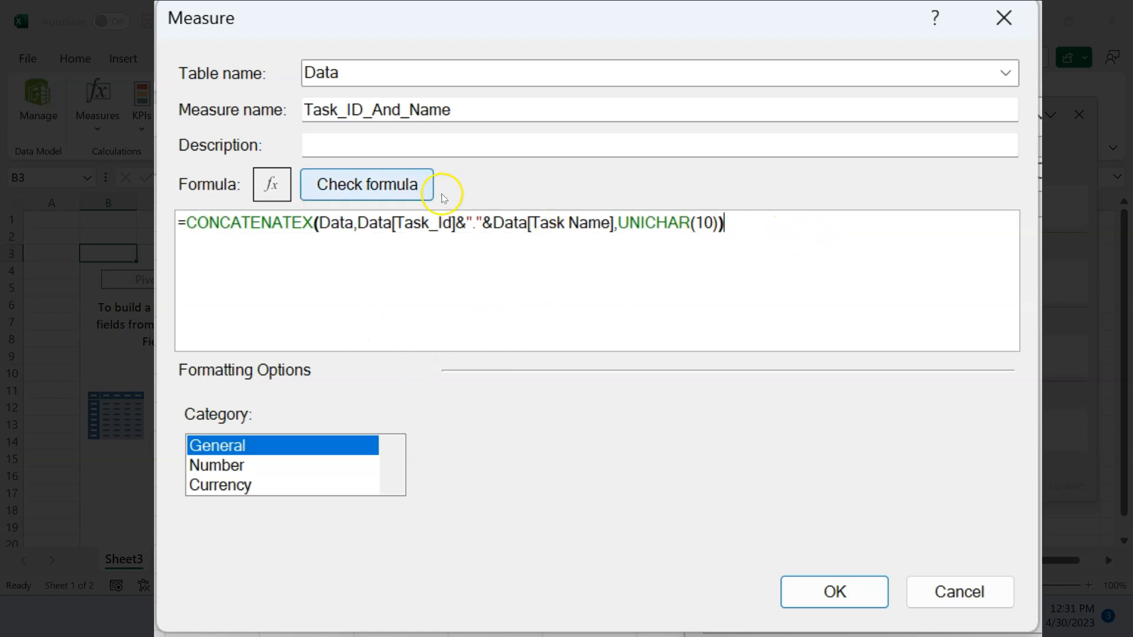
click(382, 190)
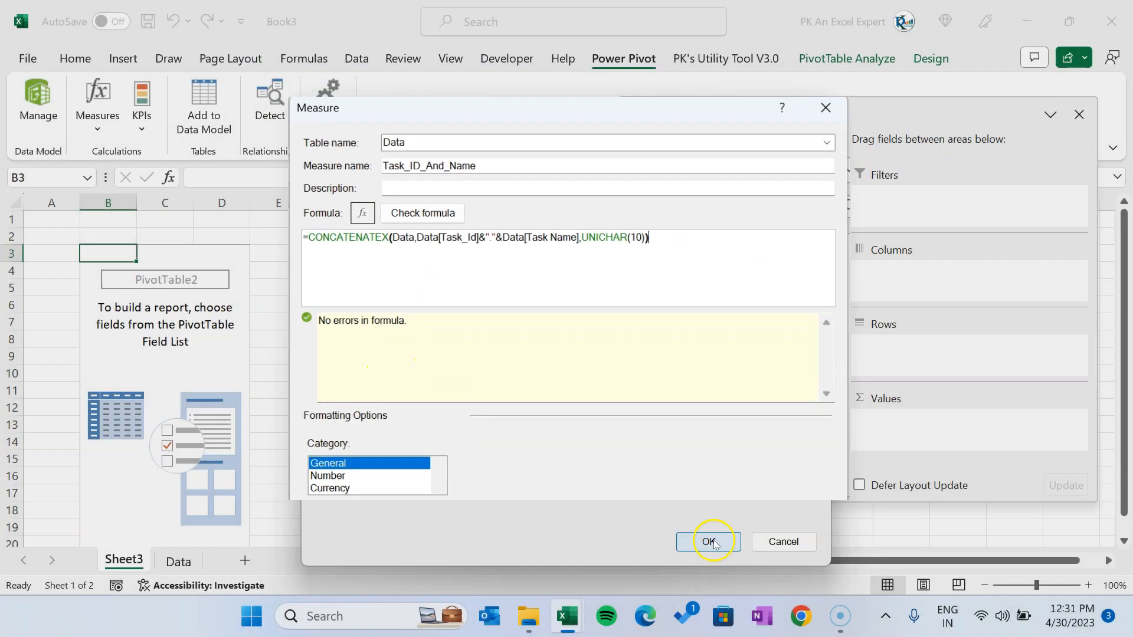
click(710, 541)
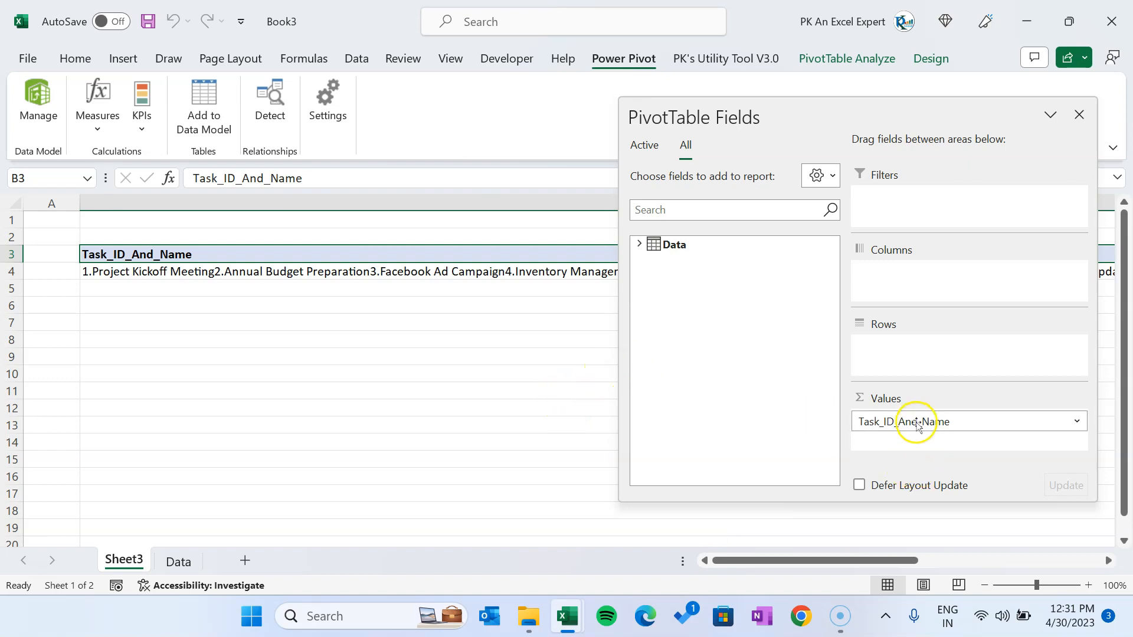
Lay out the PivotTable with Task Category and Task Subcategory as rows, Status as columns and Task_ID_And_Name as values.
click(640, 243)
drag(713, 282, 889, 337)
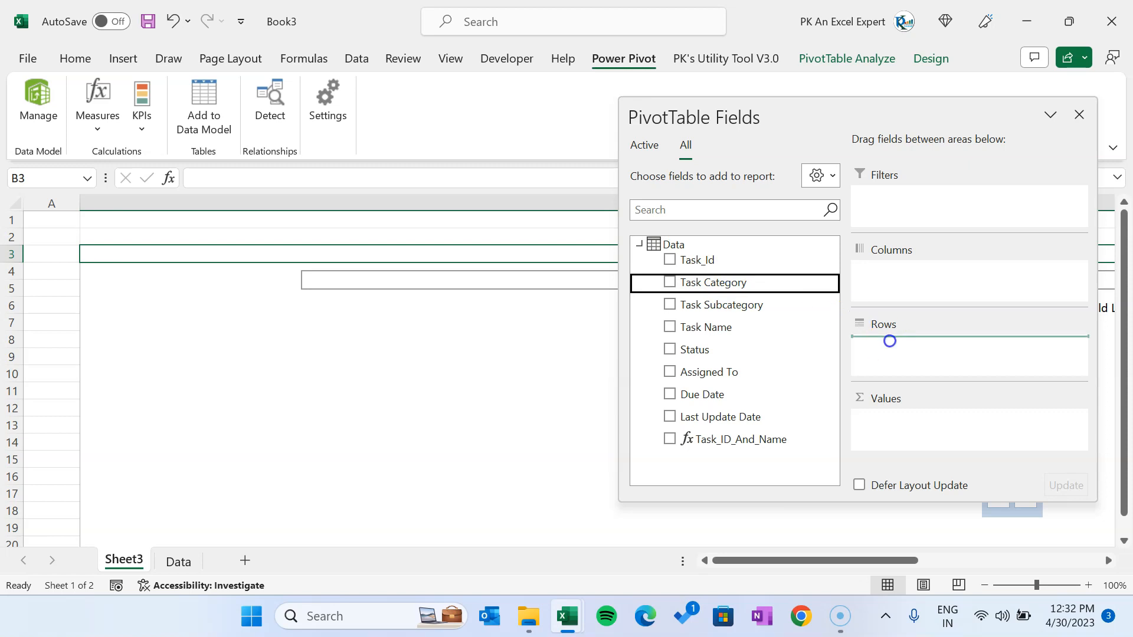
drag(950, 360, 949, 360)
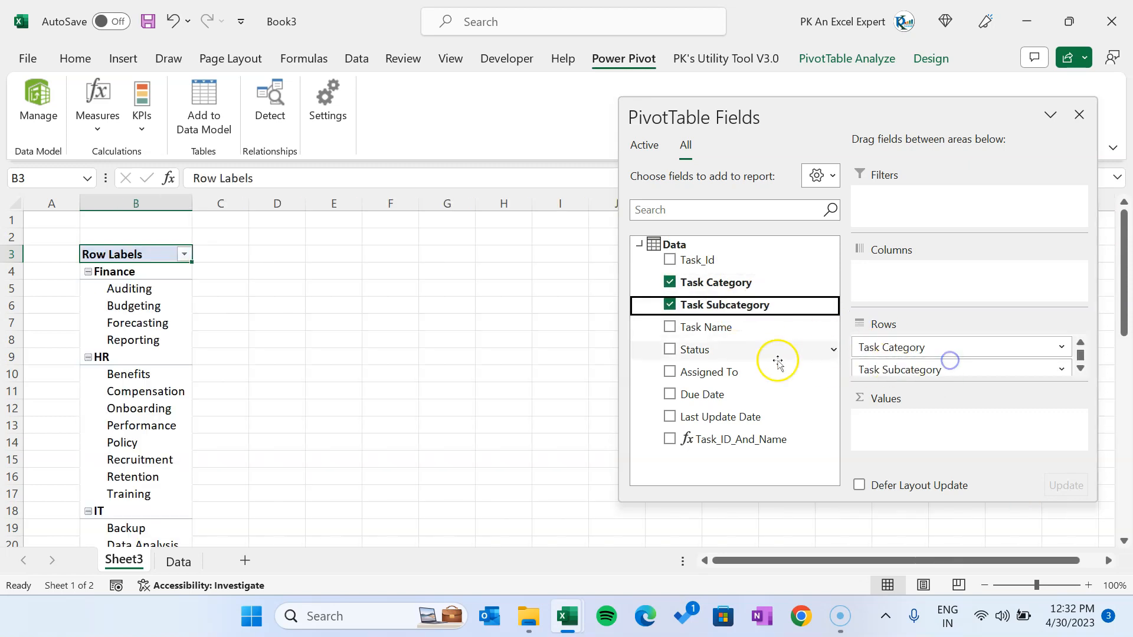
drag(699, 350, 945, 281)
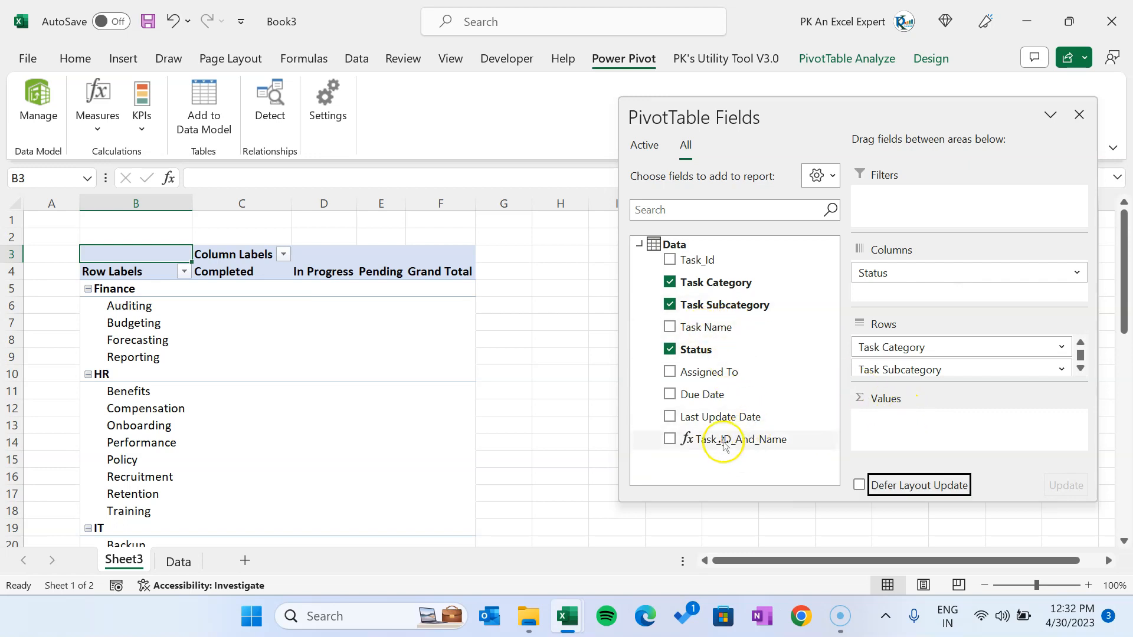
drag(743, 441, 948, 432)
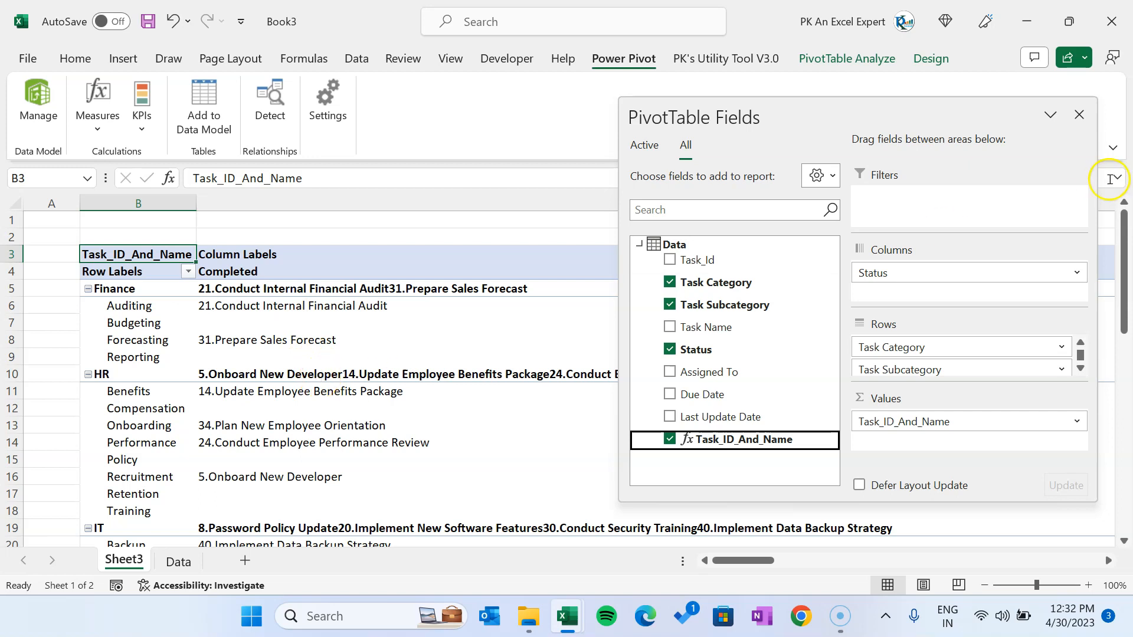
click(1080, 114)
Change the PivotTable's report layout to tabular form.
click(426, 301)
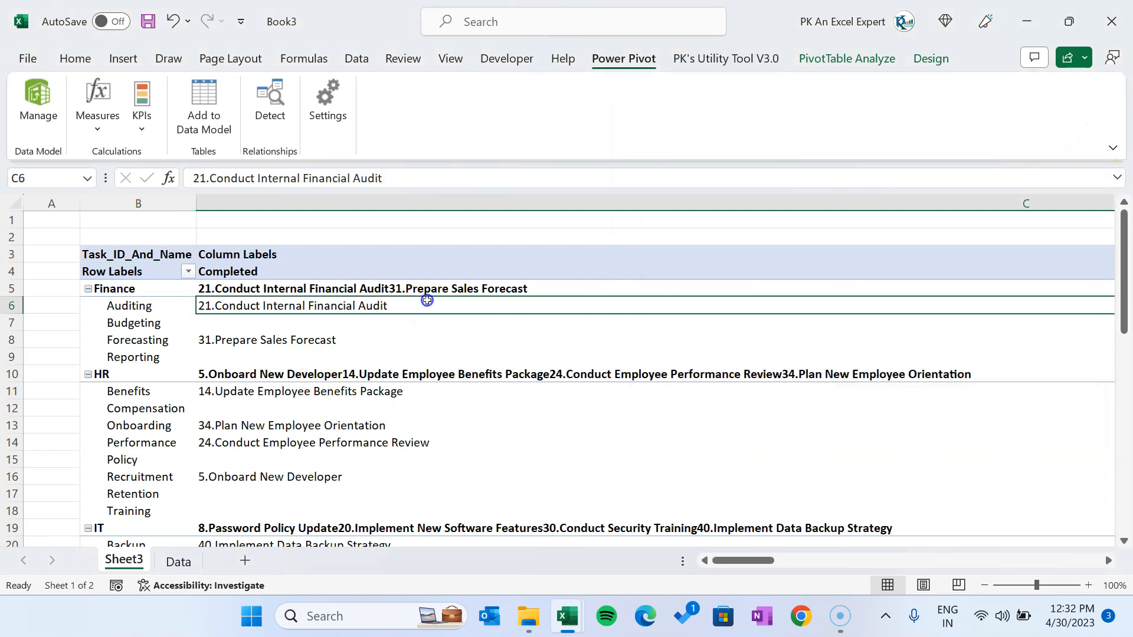
click(931, 58)
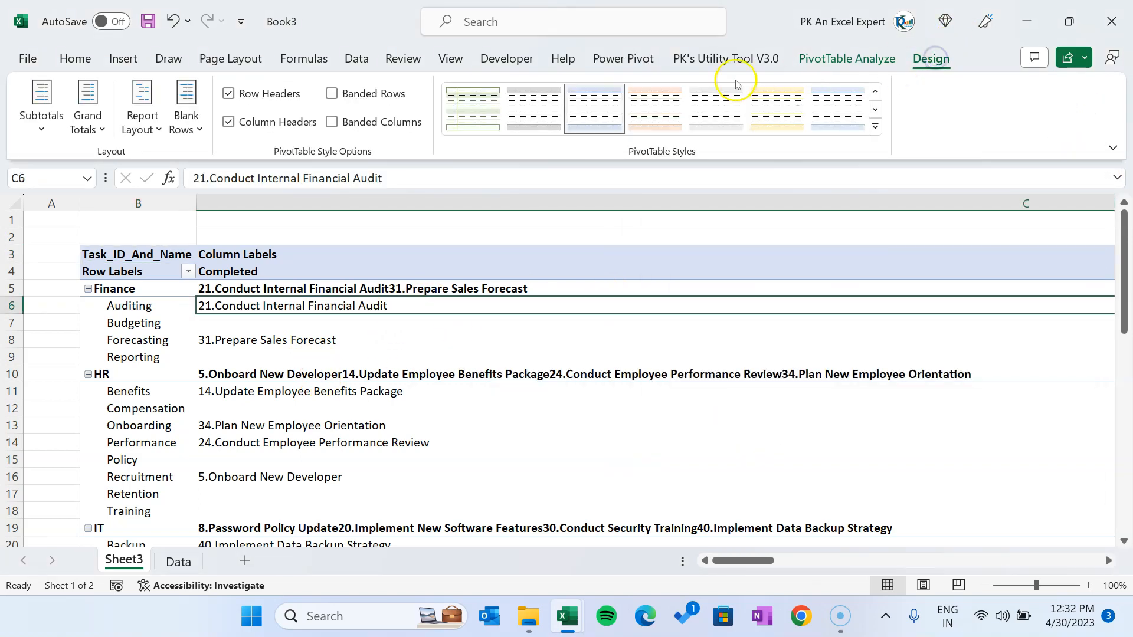
click(152, 130)
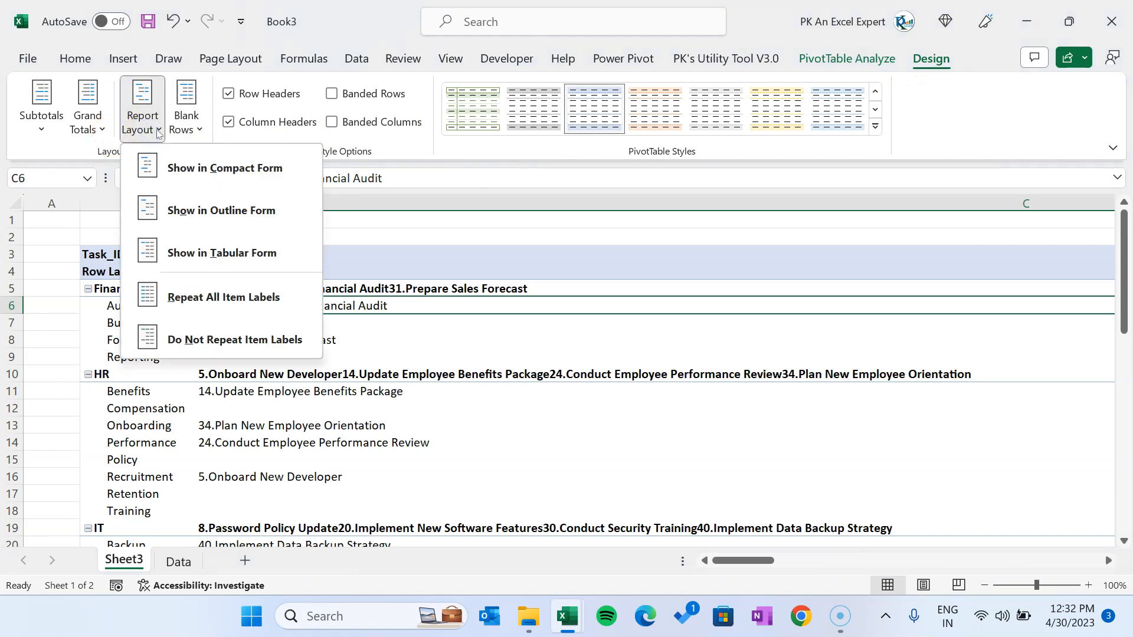
click(270, 256)
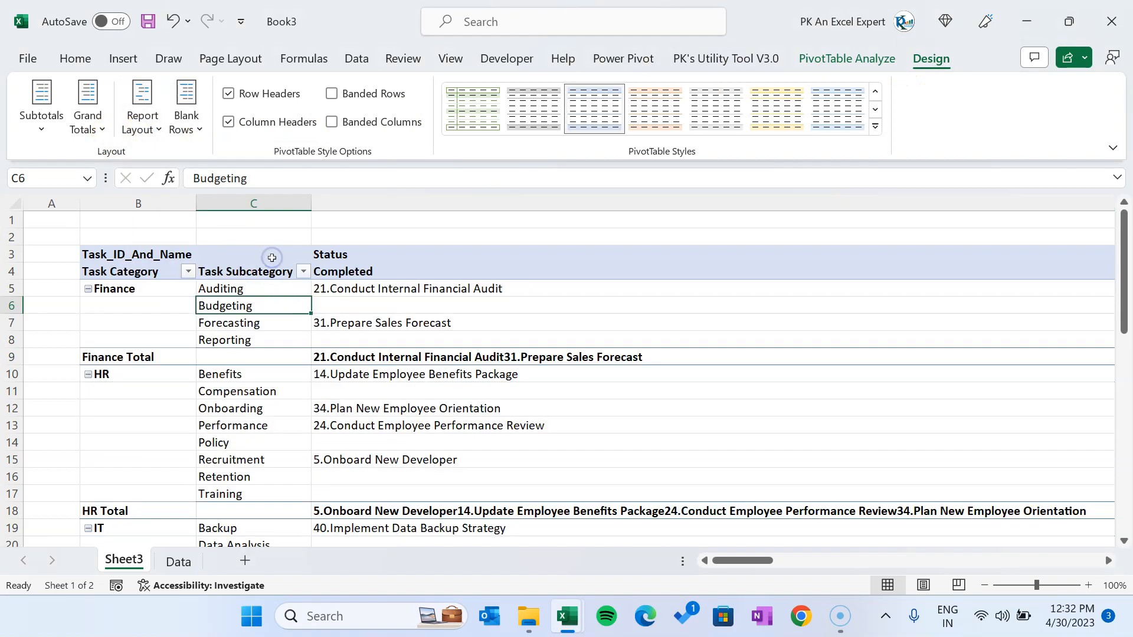
Turn off the PivotTable's grand totals for rows and columns and hide its subtotals.
click(100, 130)
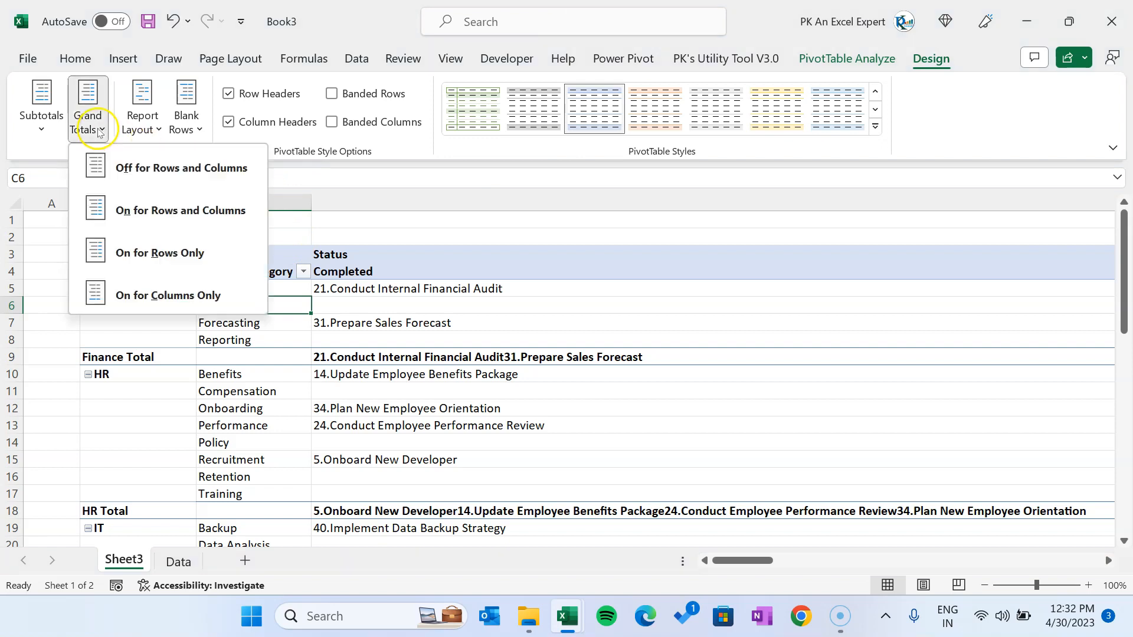
click(226, 169)
click(41, 118)
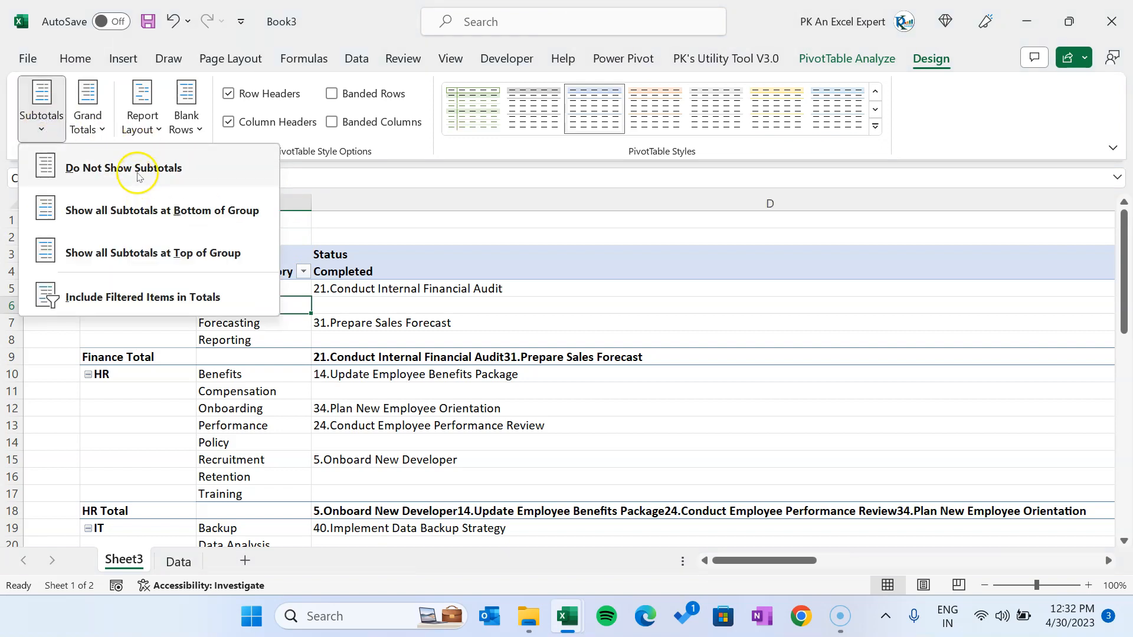
click(137, 174)
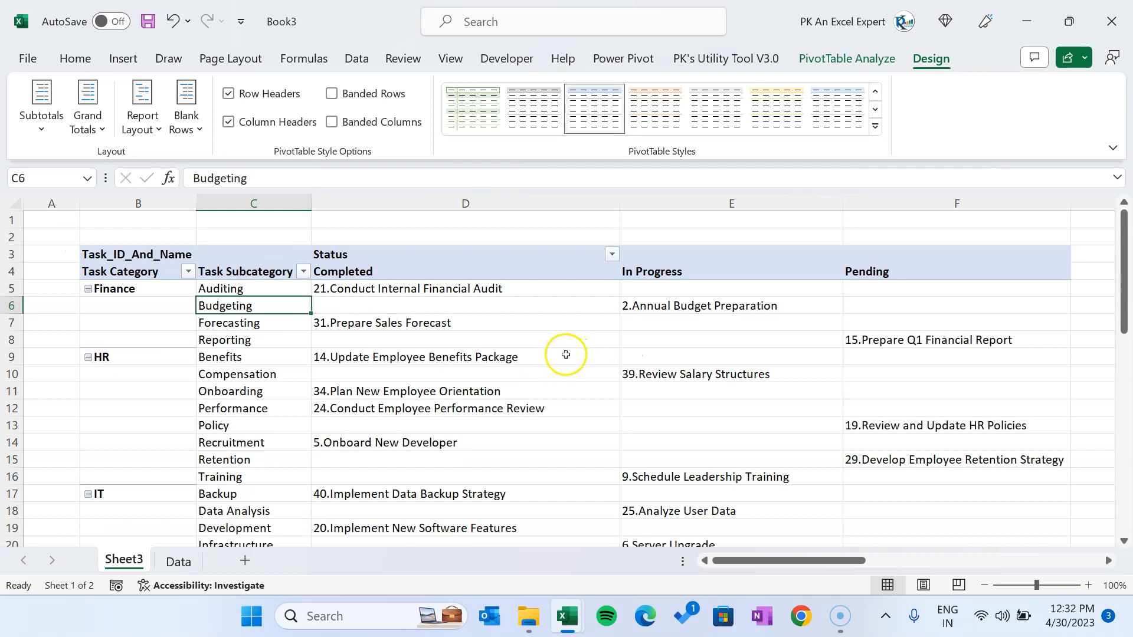
Insert five blank rows at row 2, above the PivotTable.
click(392, 295)
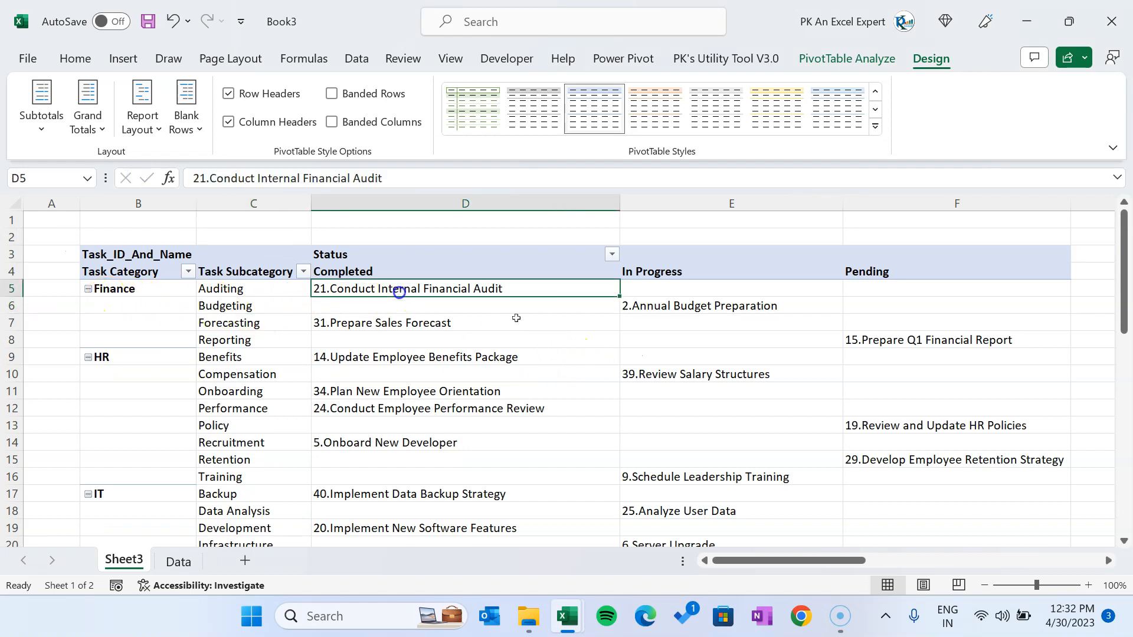
click(355, 270)
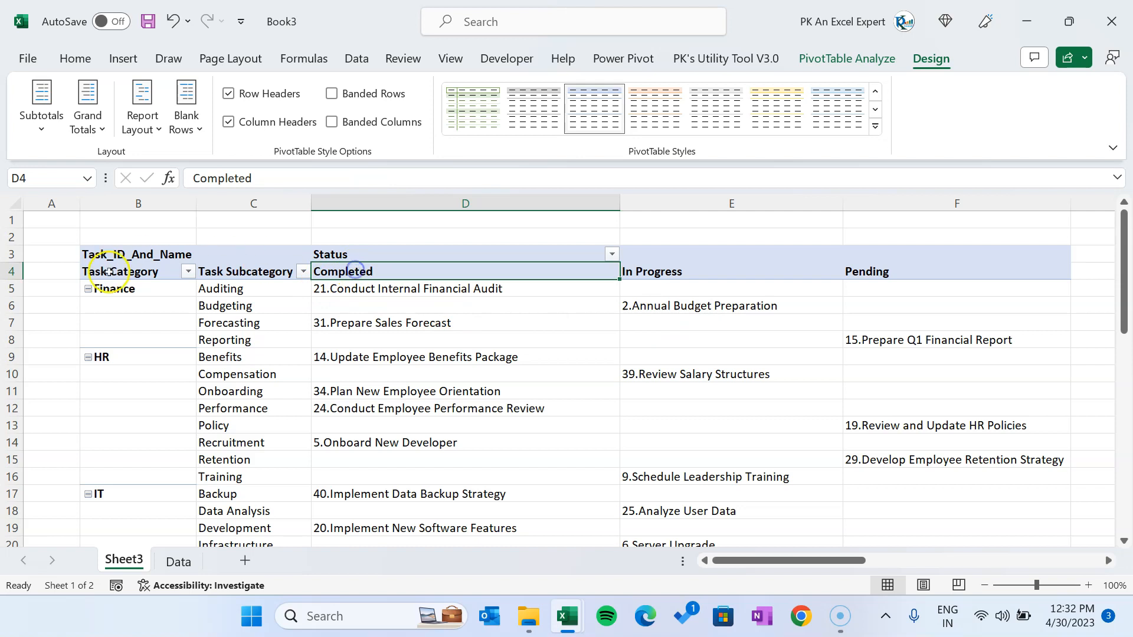
click(5, 235)
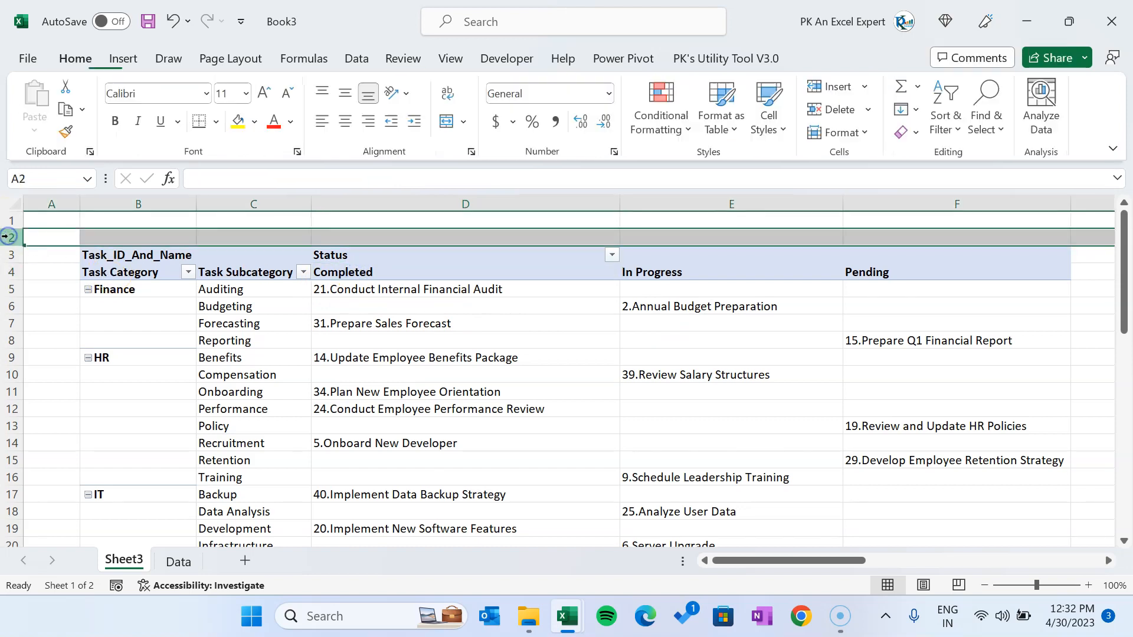
click(33, 233)
click(284, 238)
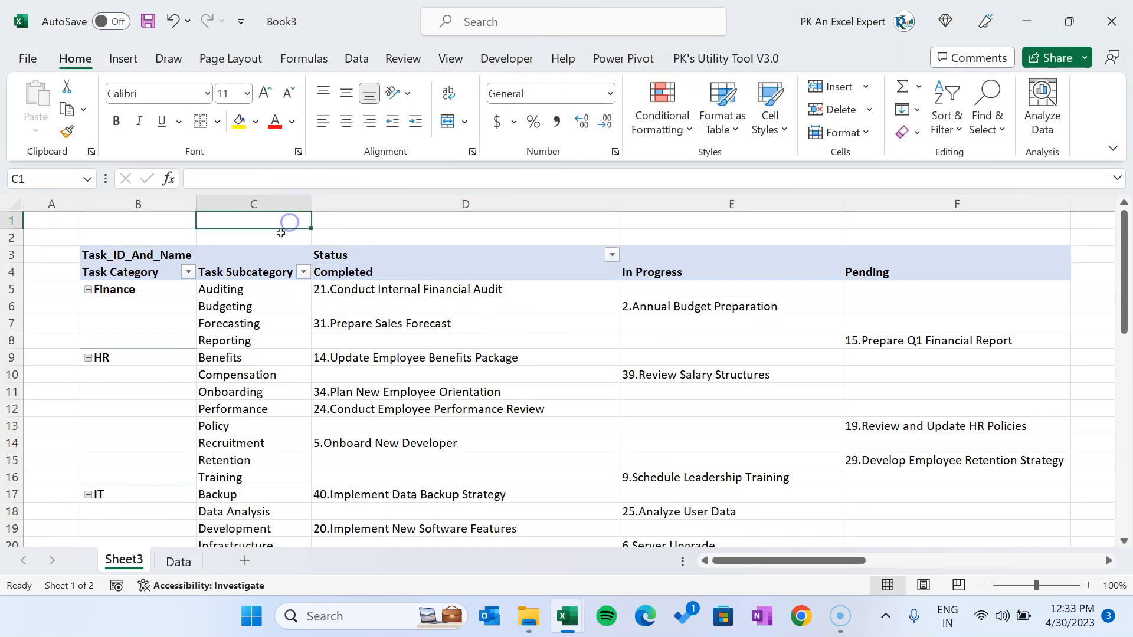
key(shift+space)
right_click(278, 236)
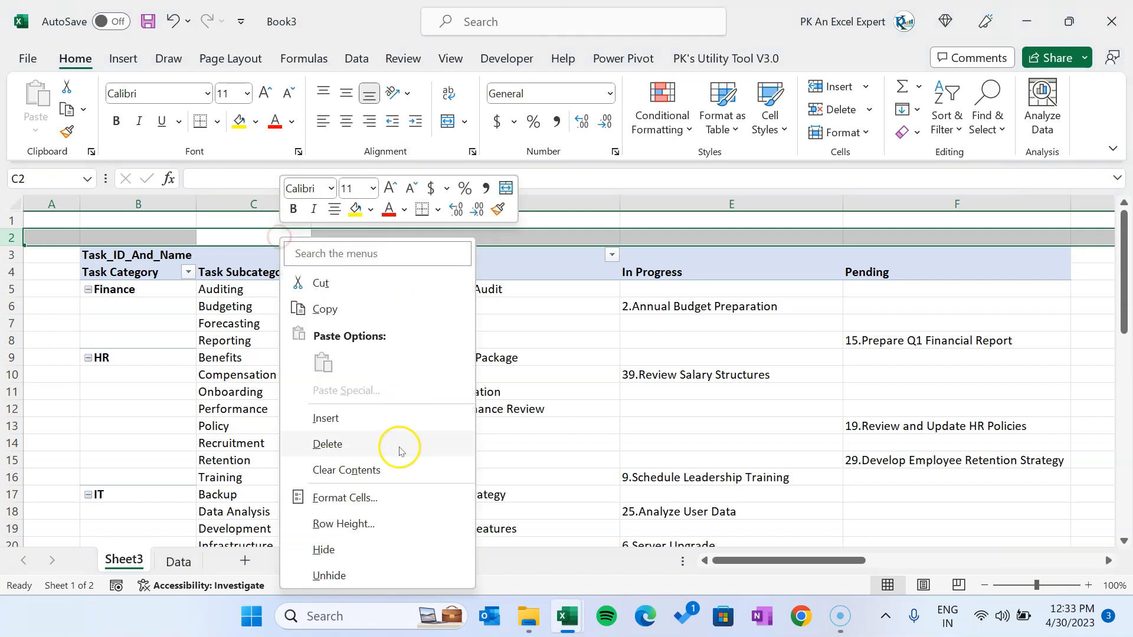
click(354, 418)
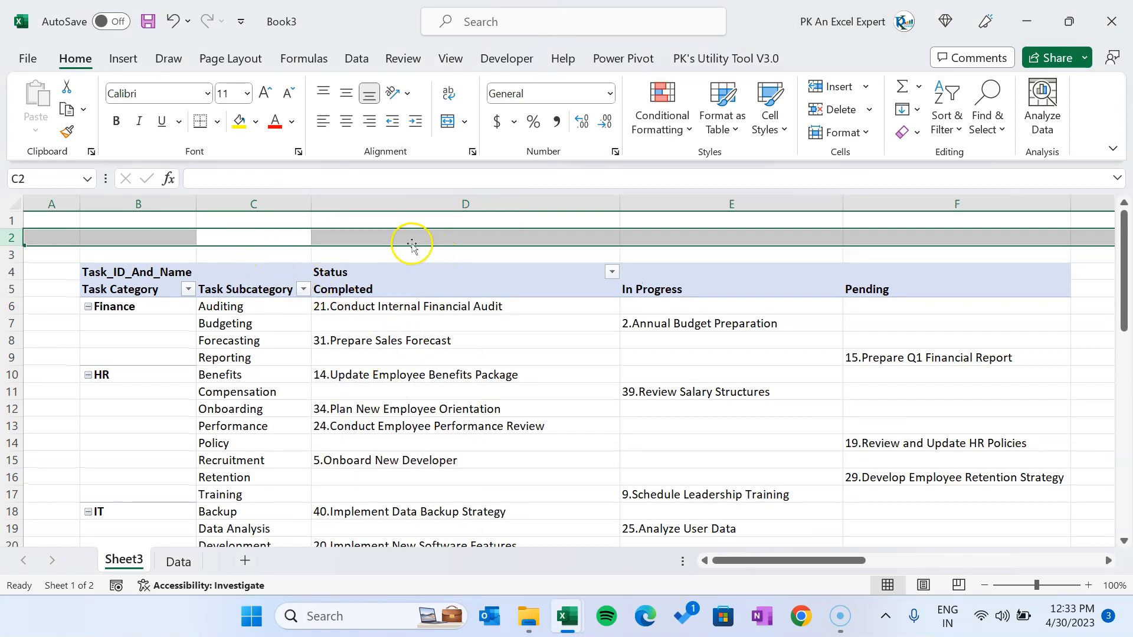
key(F4)
key(F4)
key(F4)
key(F4)
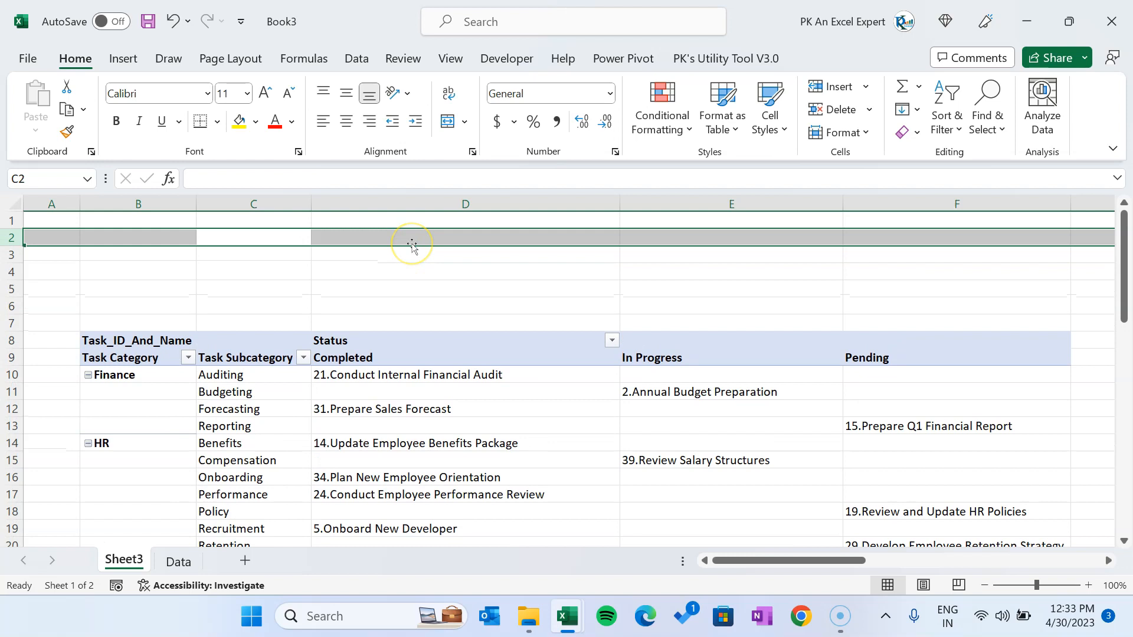
click(406, 275)
drag(173, 223, 295, 254)
drag(371, 246, 706, 287)
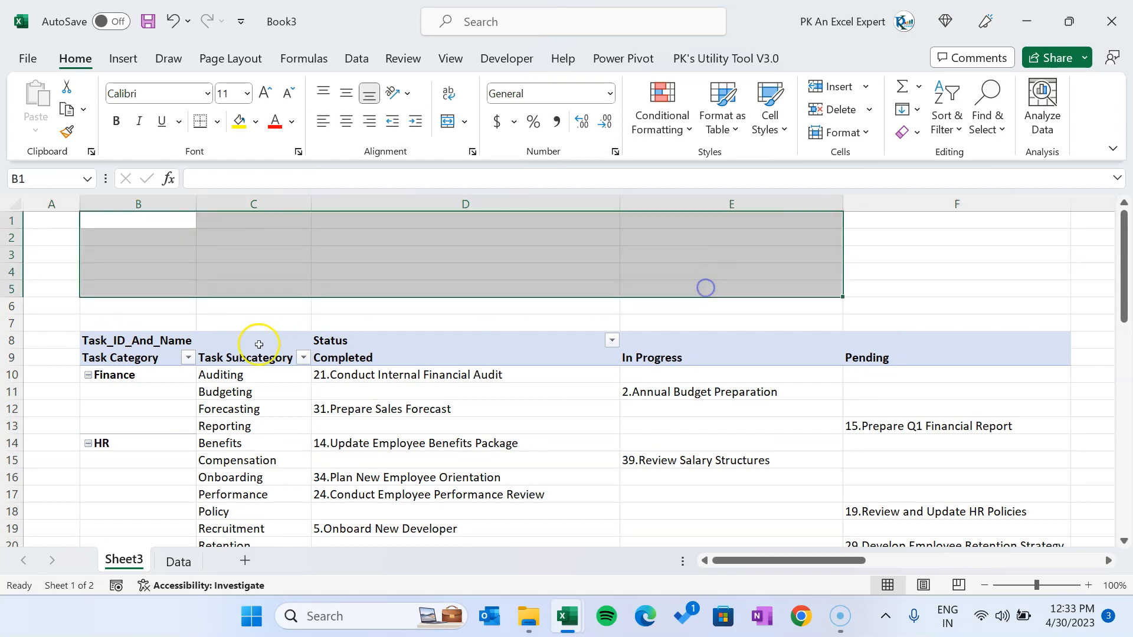
Hide row 8, which holds the PivotTable's Task_ID_And_Name and Status captions.
click(151, 341)
right_click(148, 340)
click(157, 341)
right_click(157, 341)
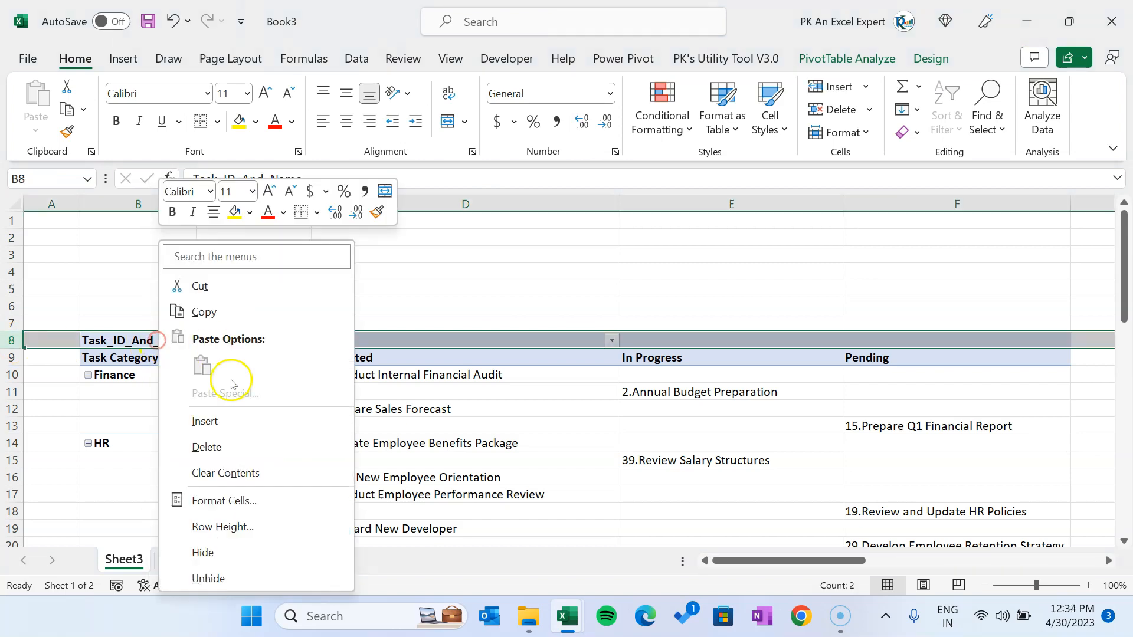
click(215, 547)
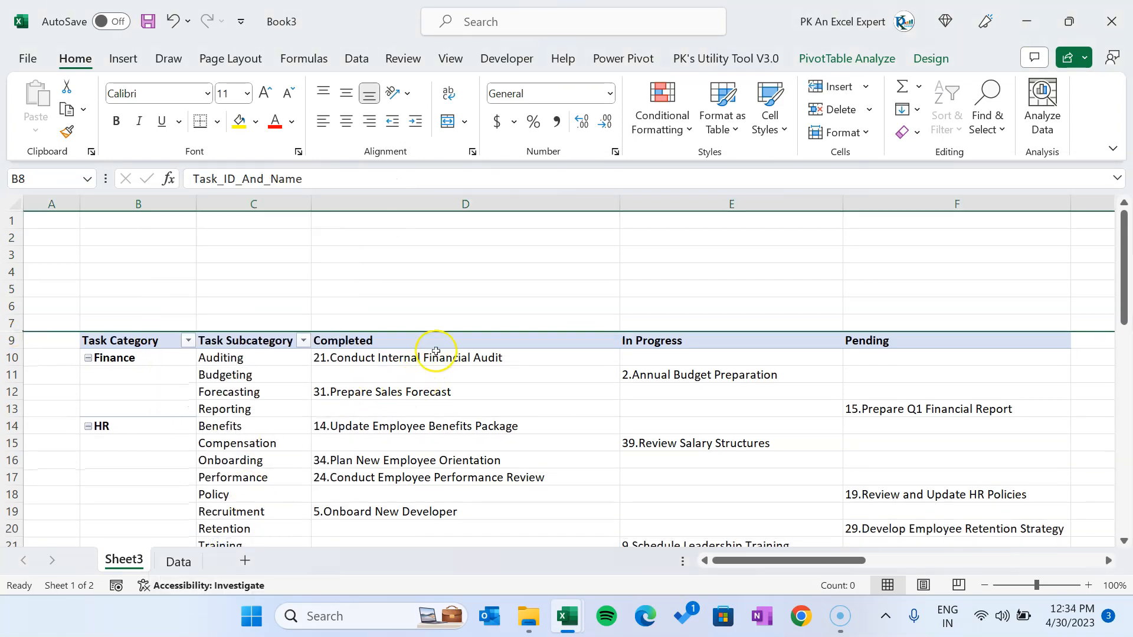
click(436, 357)
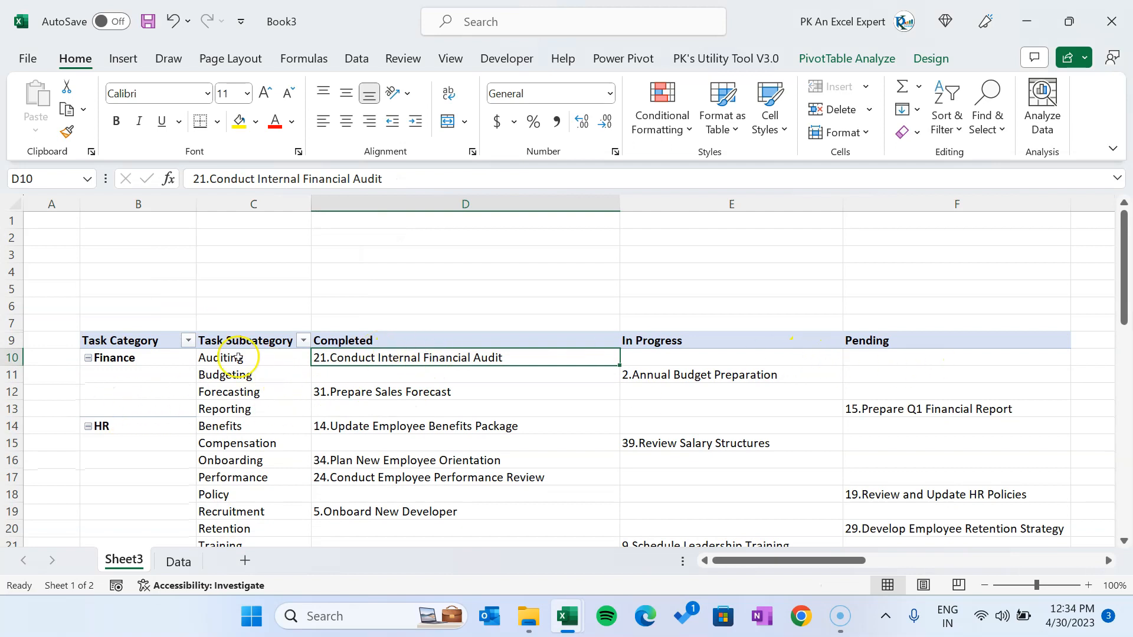
drag(248, 358, 236, 391)
click(386, 358)
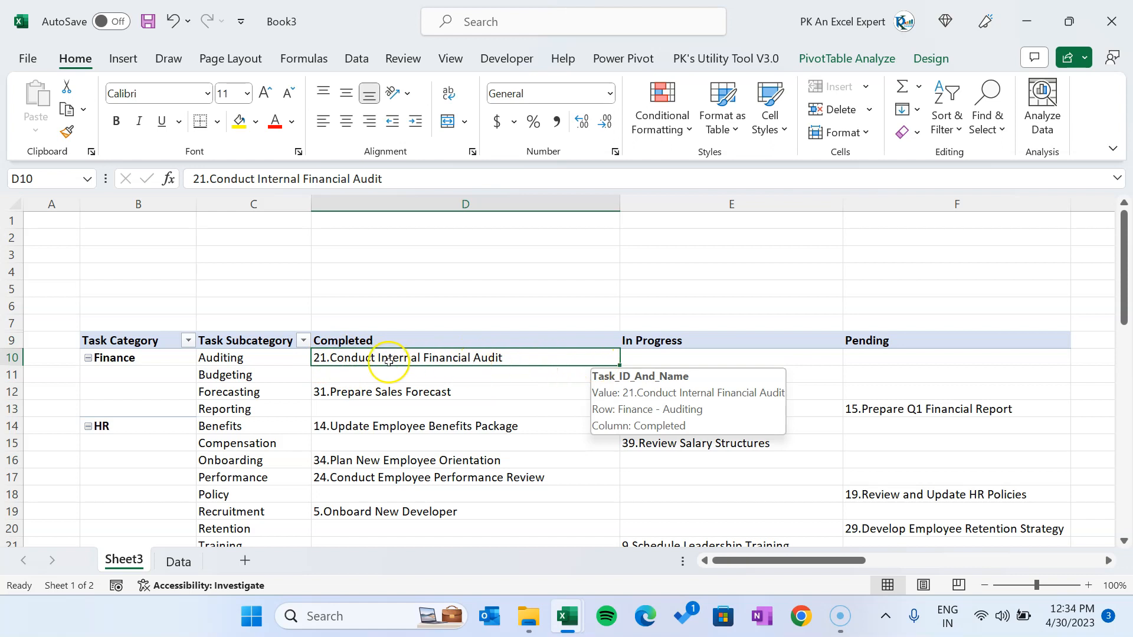
click(690, 360)
click(918, 359)
click(887, 340)
click(720, 344)
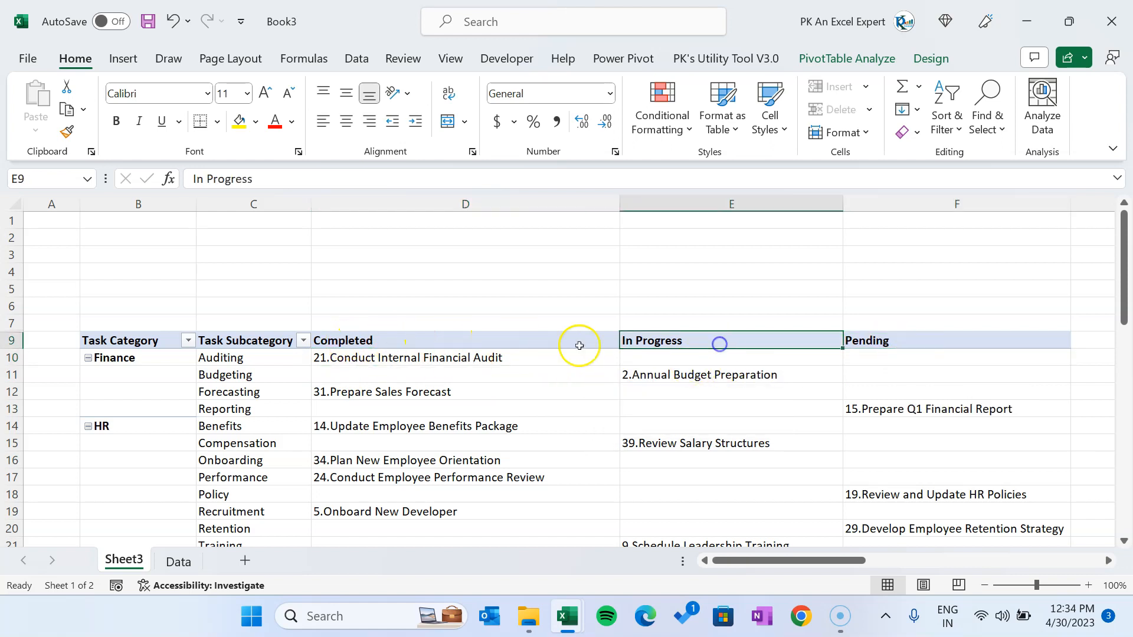
Sort the PivotTable's Status column headings in Z to A order.
click(413, 344)
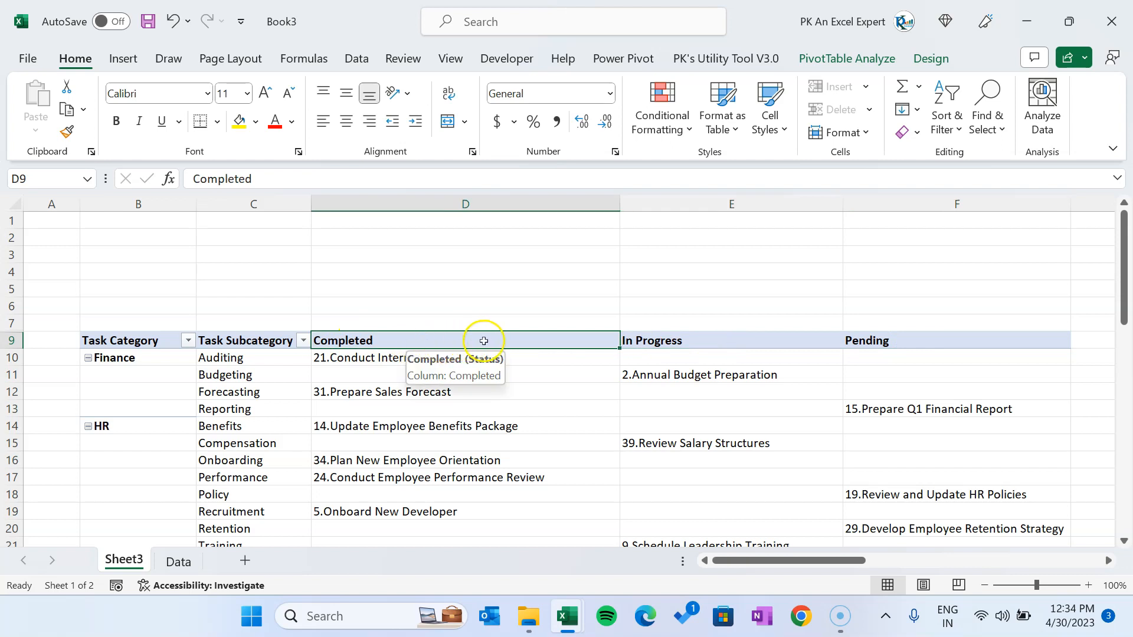
click(404, 371)
click(413, 340)
right_click(420, 340)
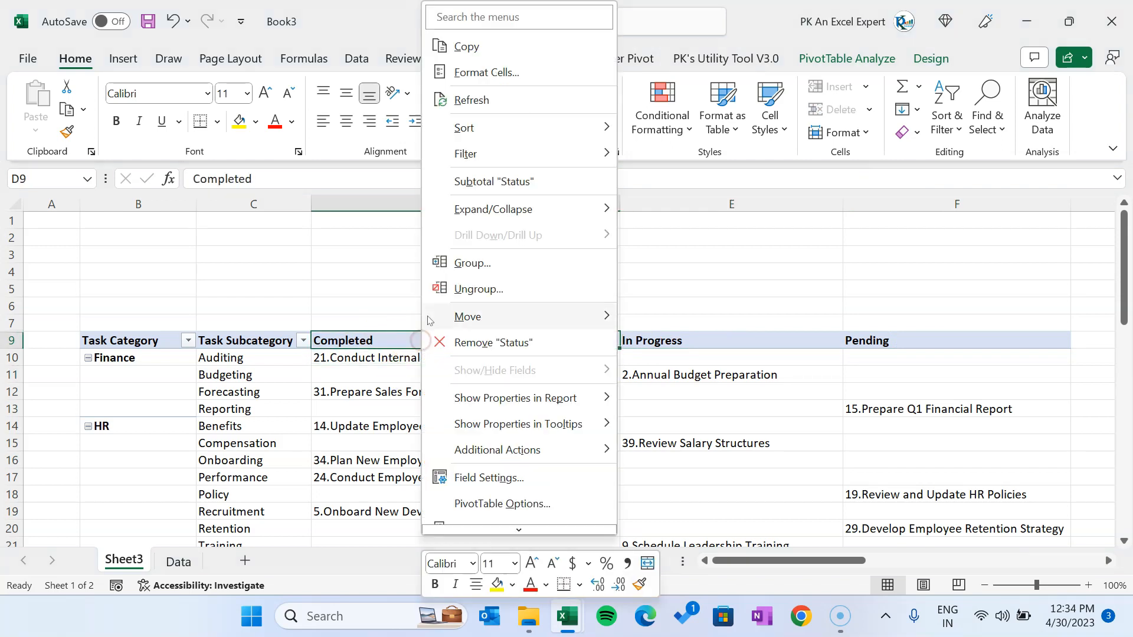
mouse_move(498, 131)
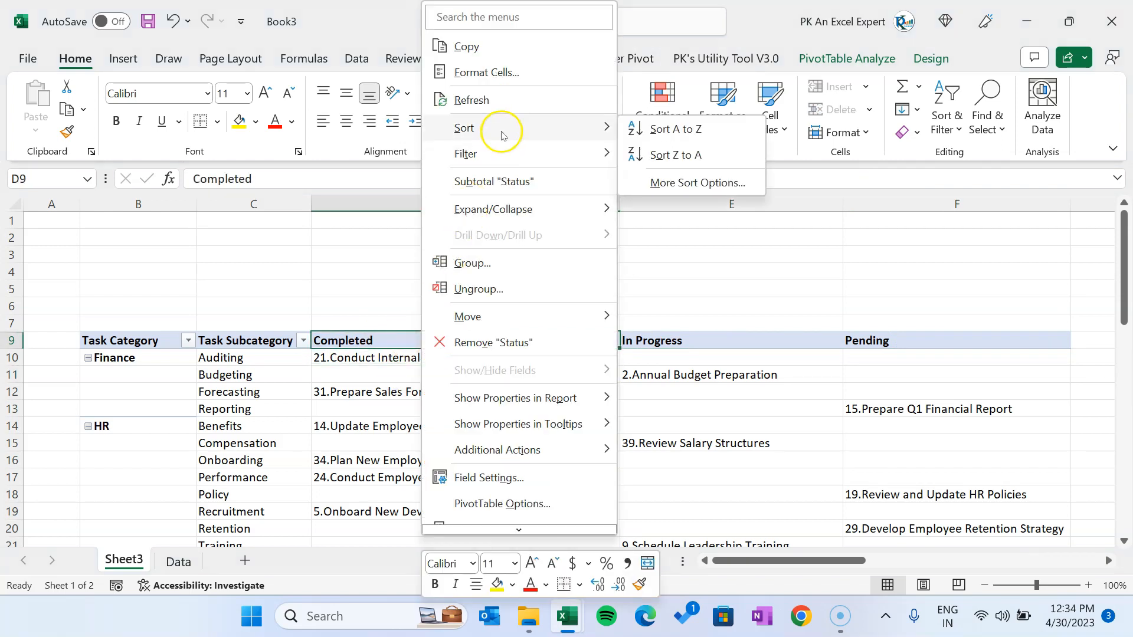
click(693, 156)
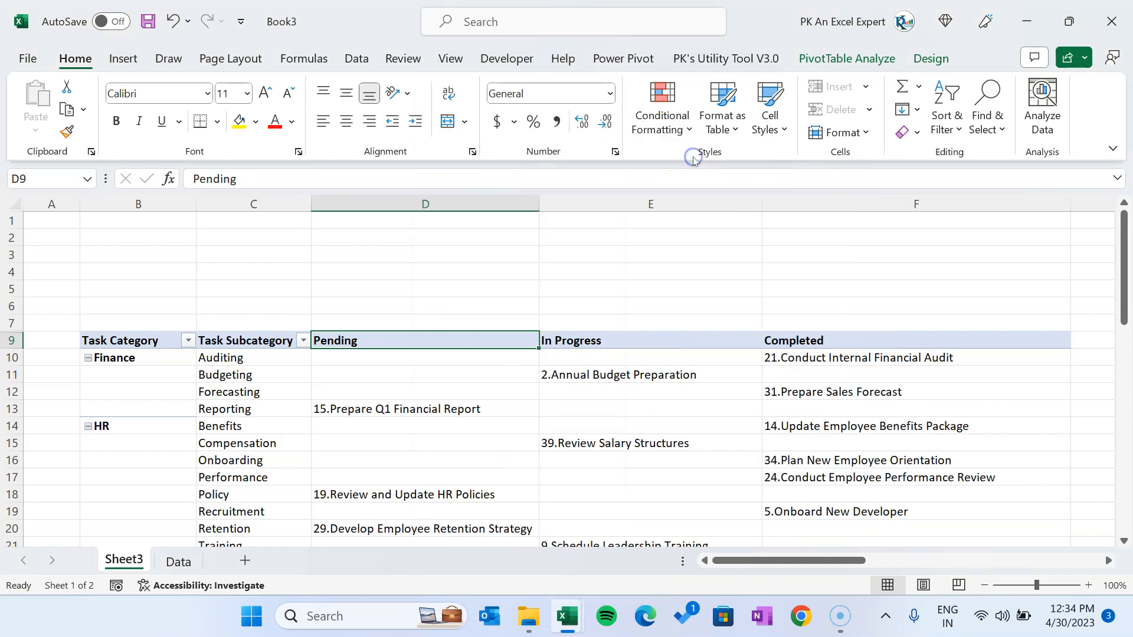
click(567, 336)
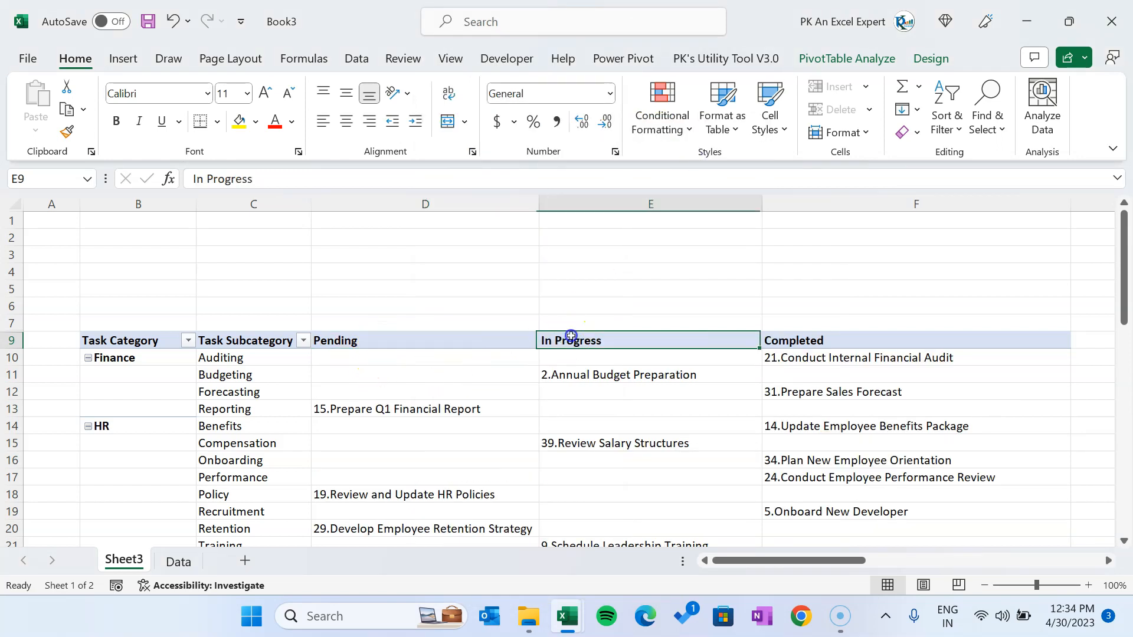
click(827, 340)
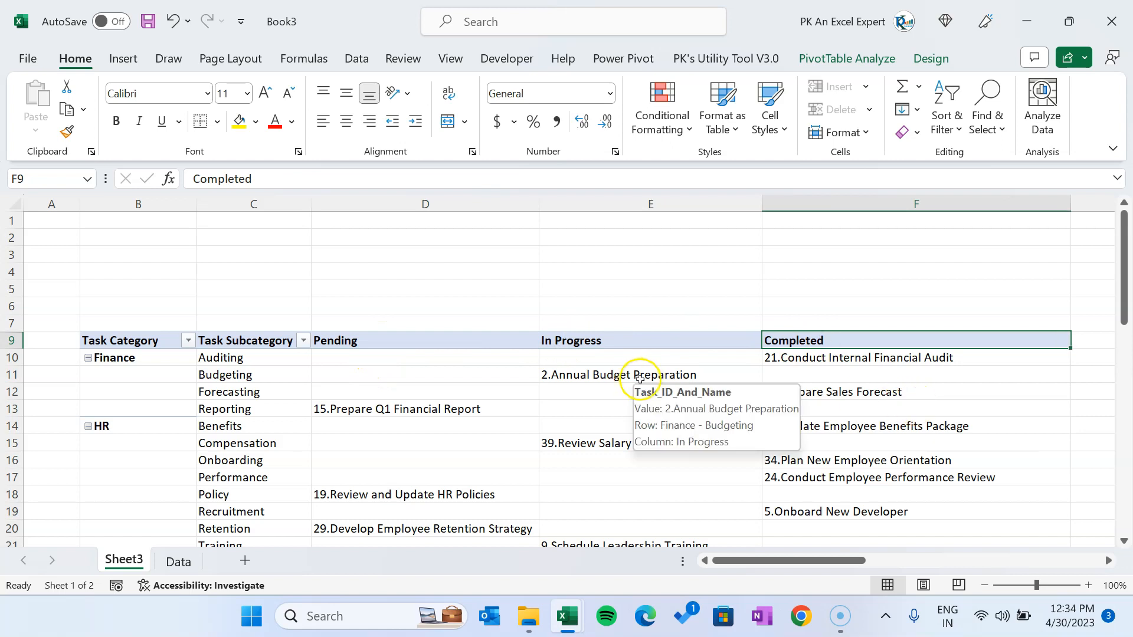
Turn off the worksheet's gridlines.
click(466, 302)
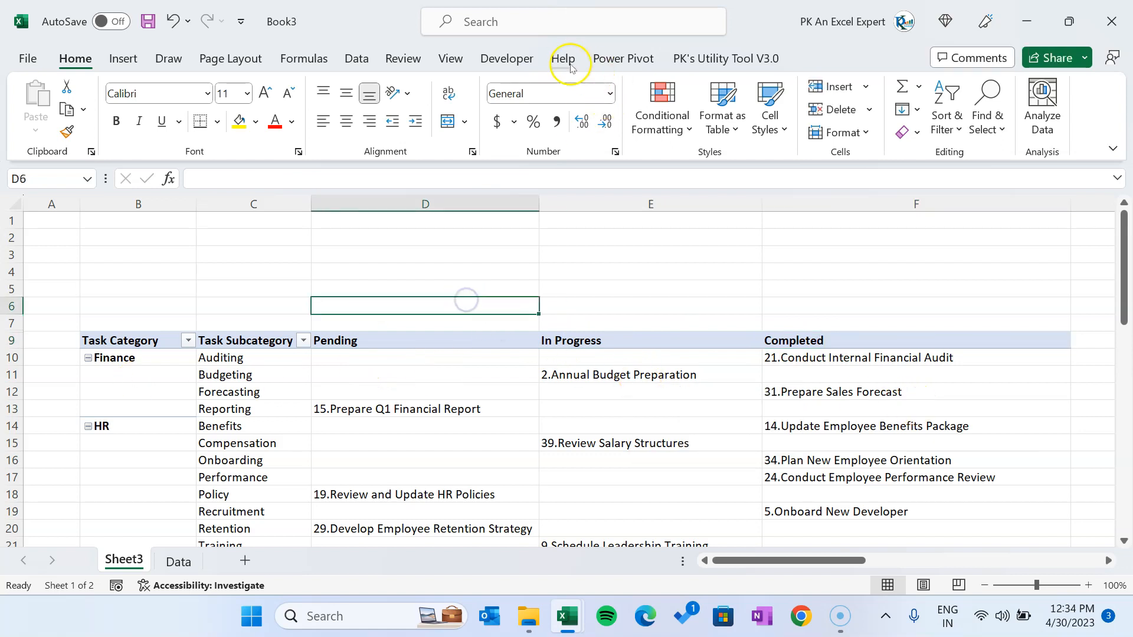
click(461, 57)
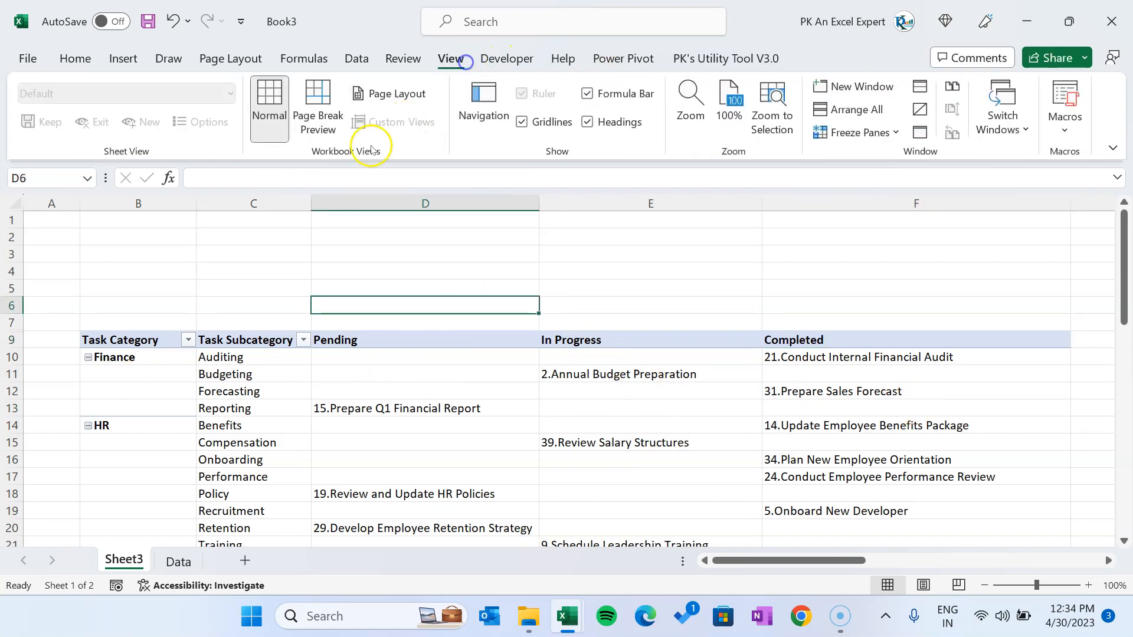
click(551, 122)
click(553, 430)
click(344, 358)
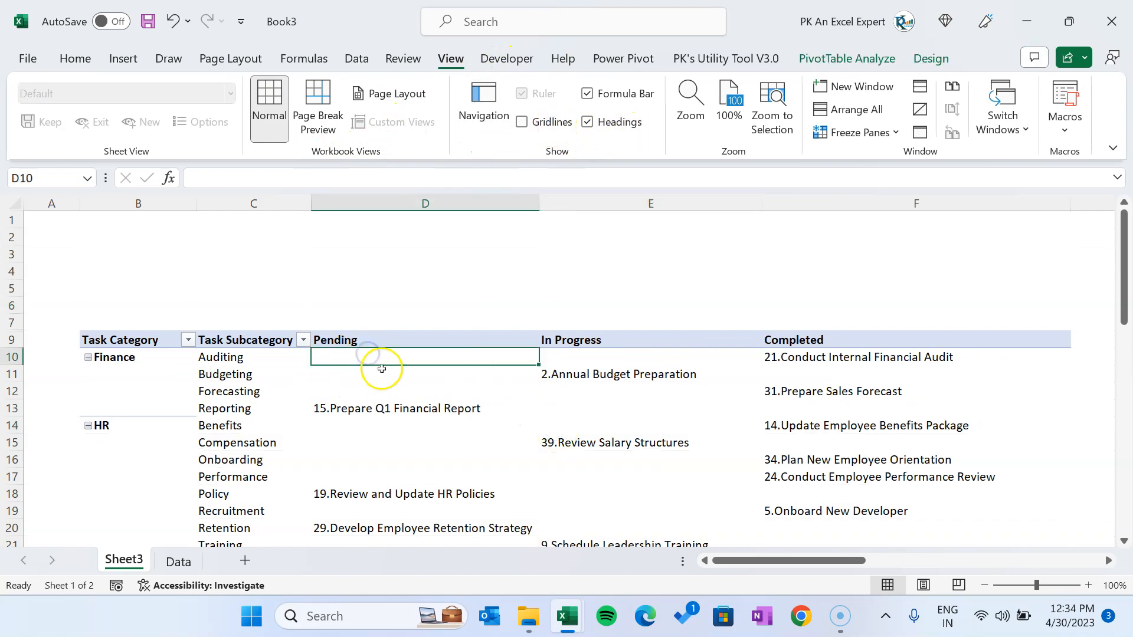
Apply the Light Blue, Pivot Style Medium 6 style to the PivotTable.
click(419, 340)
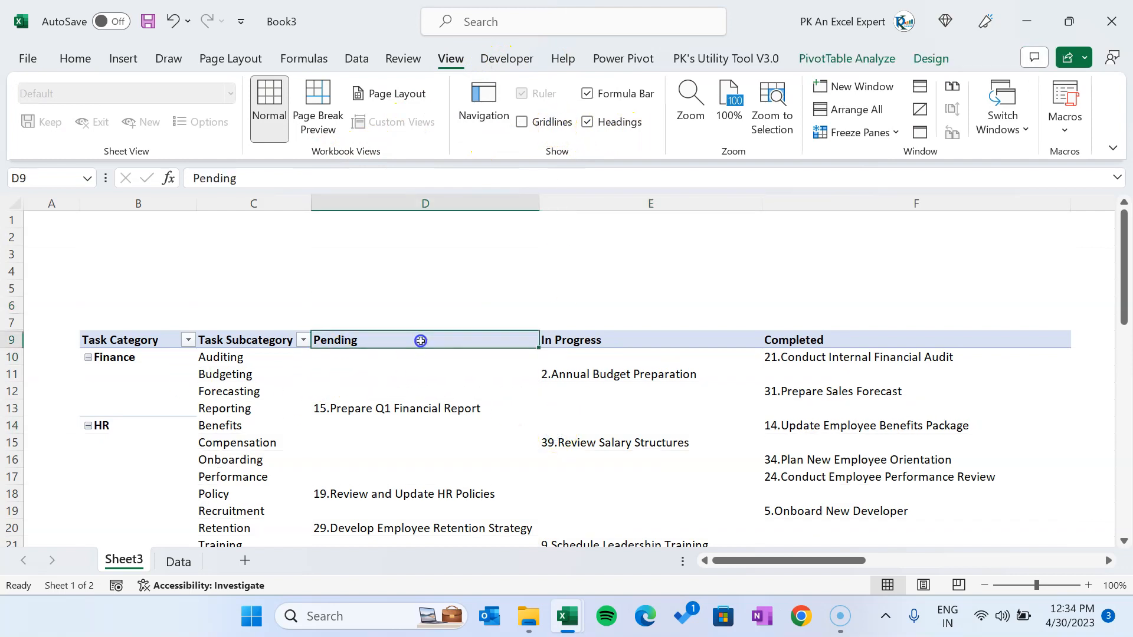
click(931, 59)
click(876, 126)
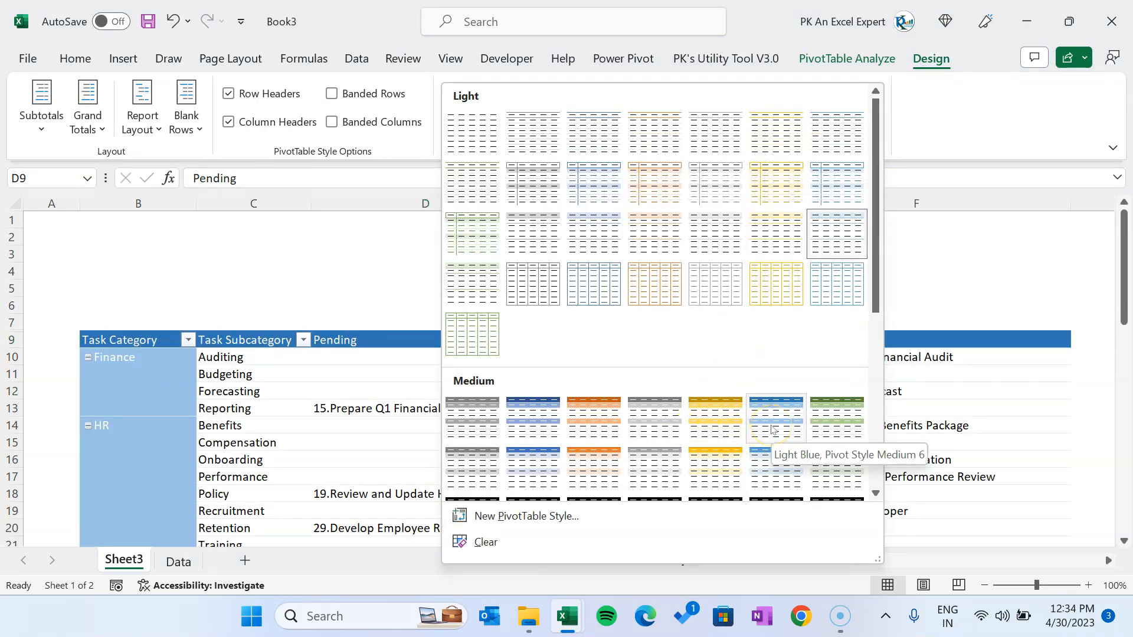
click(772, 430)
Widen the Task Subcategory column and make the Task Category column slightly wider.
click(358, 255)
drag(312, 204, 343, 203)
drag(197, 204, 201, 204)
Center the contents of columns B to F horizontally and reduce their font size to 9.
click(410, 364)
click(410, 344)
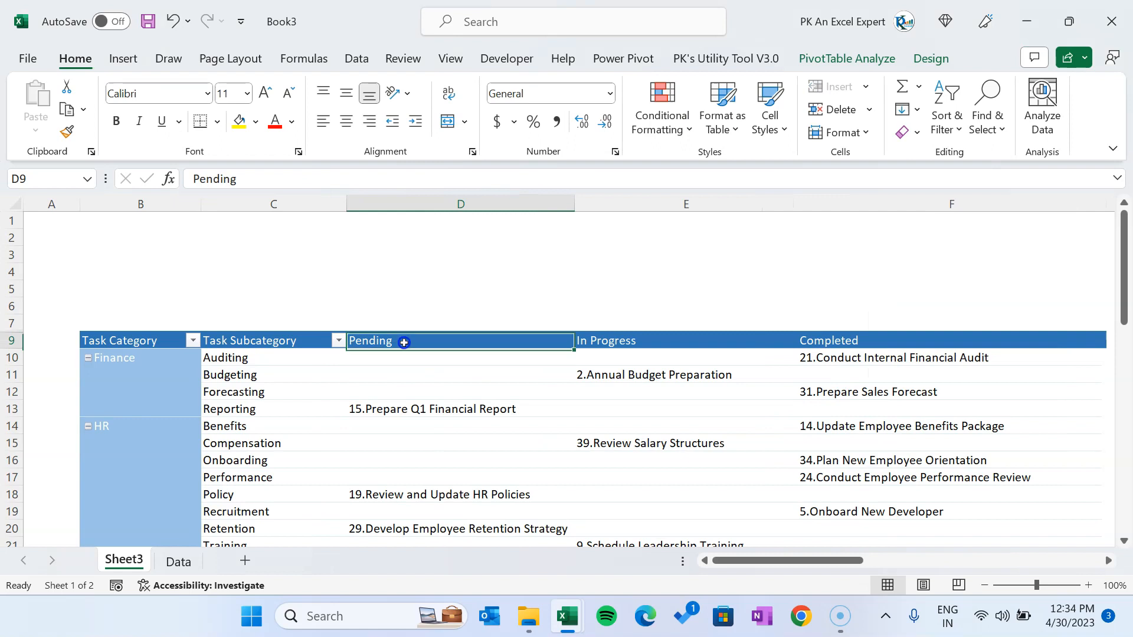
key(ctrl+a)
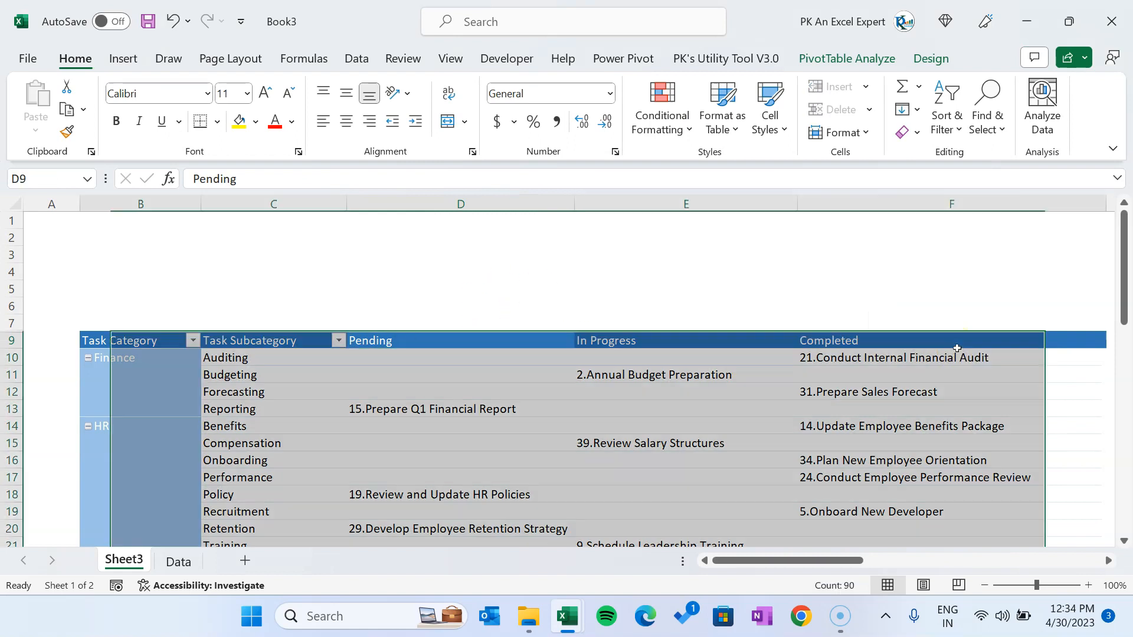
key(ctrl+space)
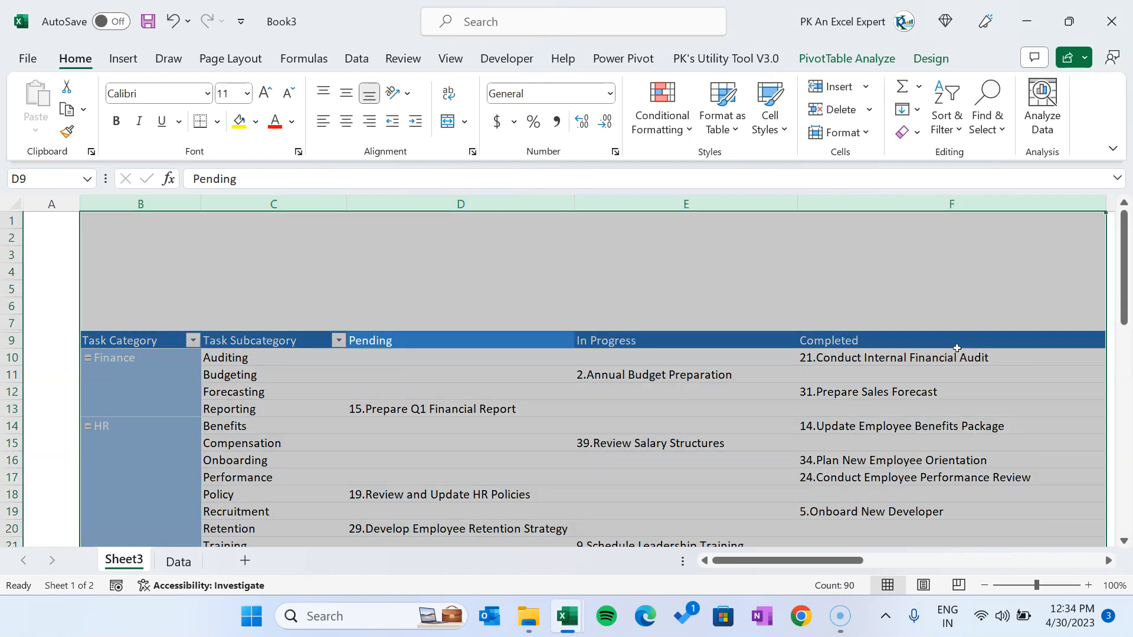
click(350, 121)
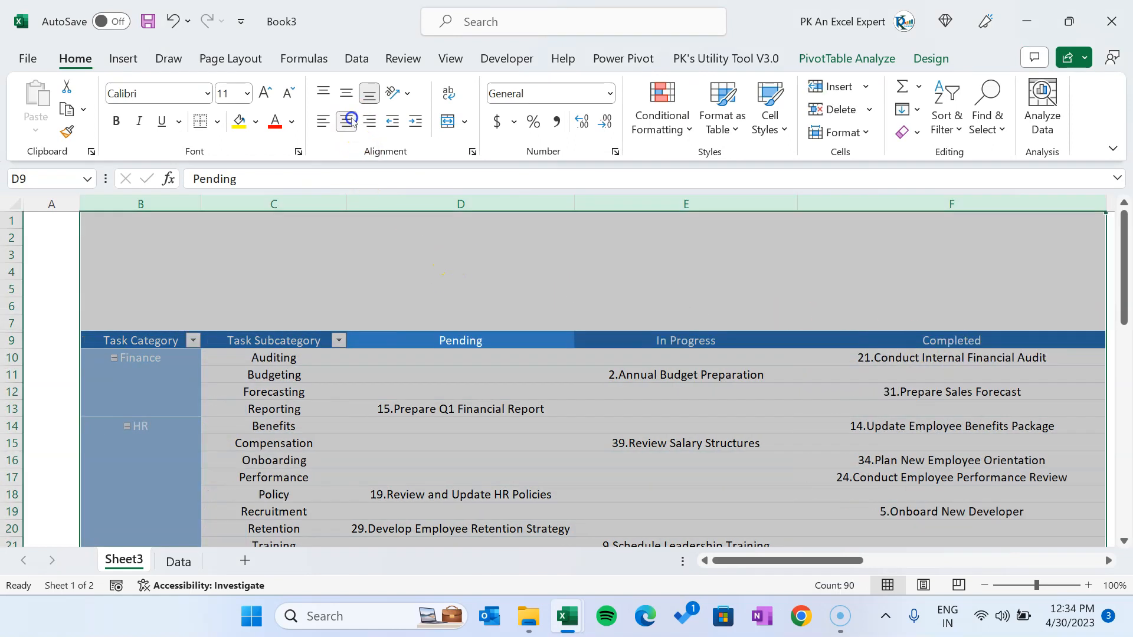
click(289, 93)
click(289, 93)
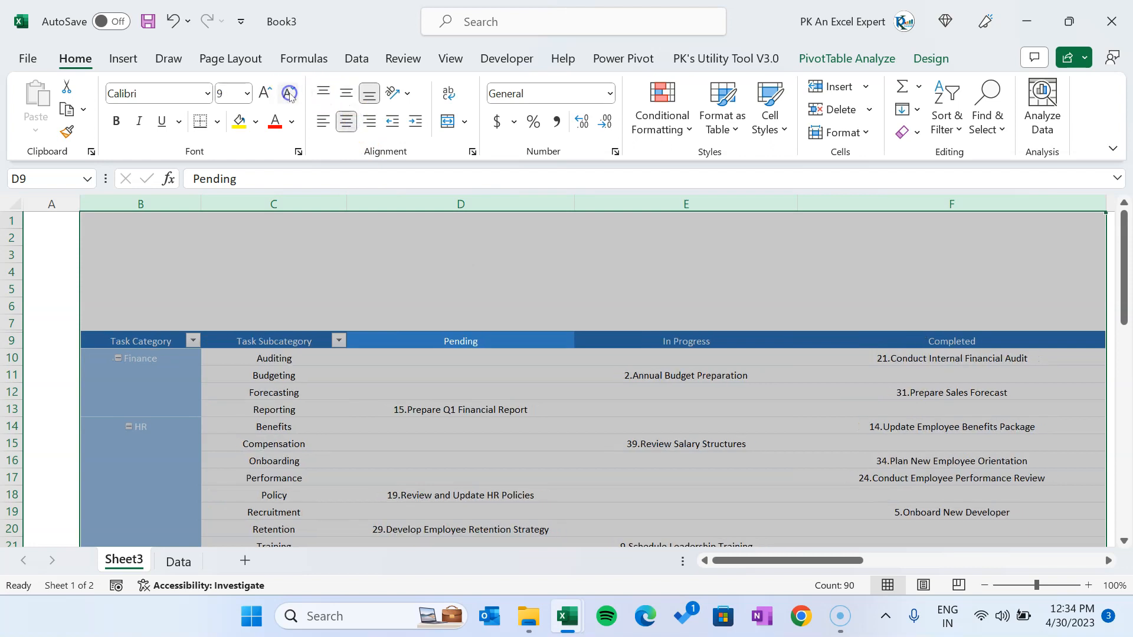
Narrow the empty column A to a thin margin beside the PivotTable.
click(215, 285)
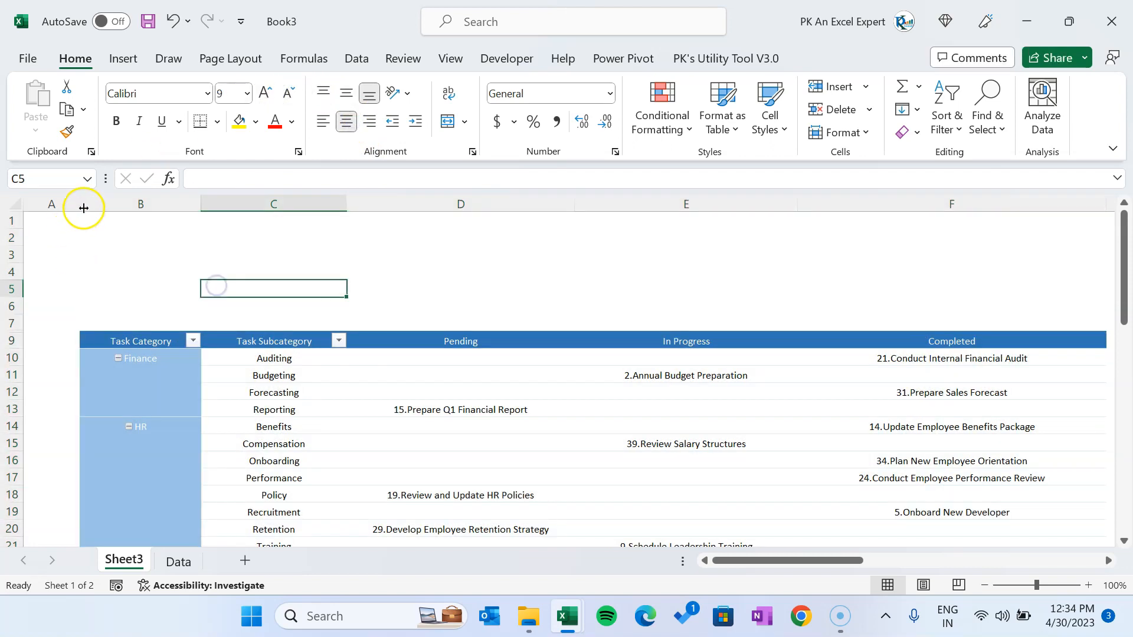
click(63, 205)
drag(80, 208, 29, 215)
click(317, 271)
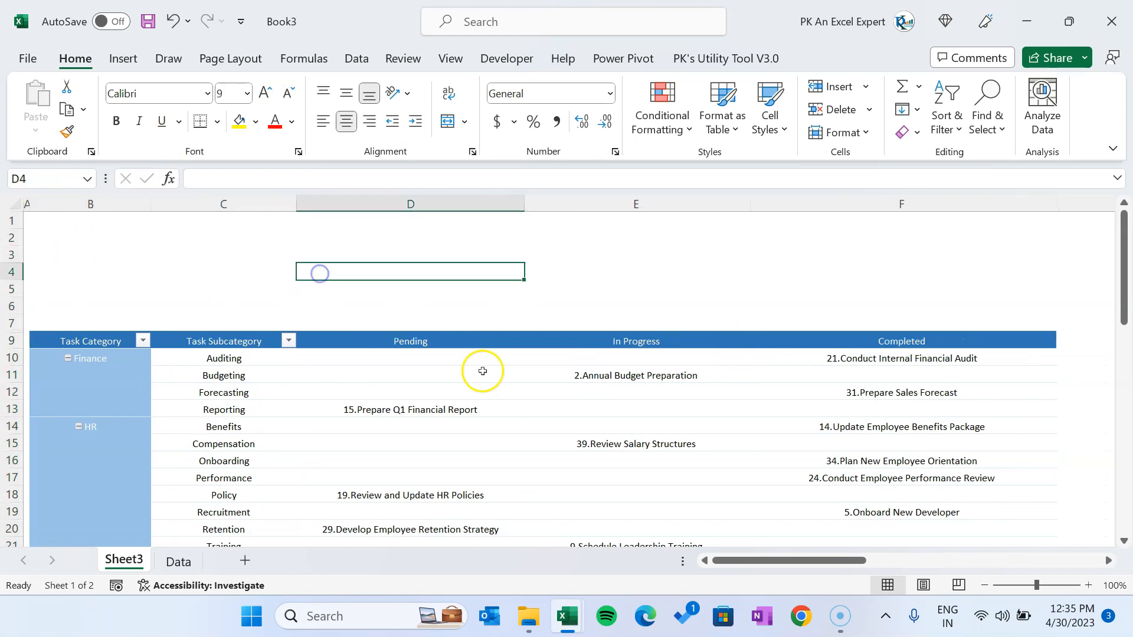
Freeze the panes above row 10 so the PivotTable's header row stays in place while scrolling.
click(88, 358)
click(5, 358)
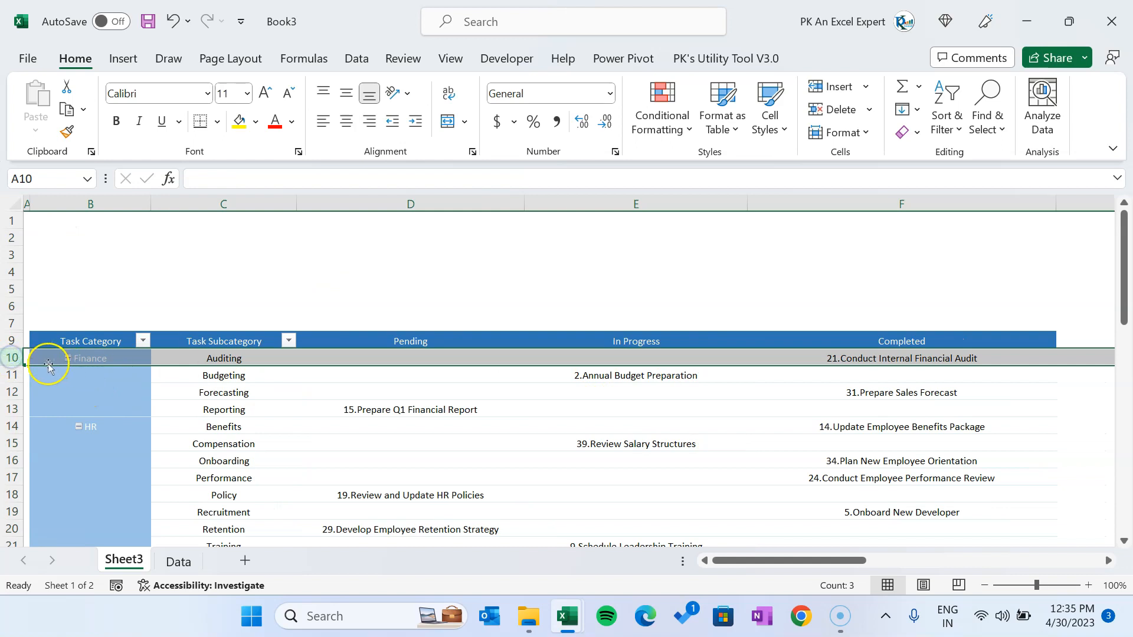
click(451, 59)
click(885, 132)
click(868, 158)
click(285, 445)
scroll(435, 442, down, 3)
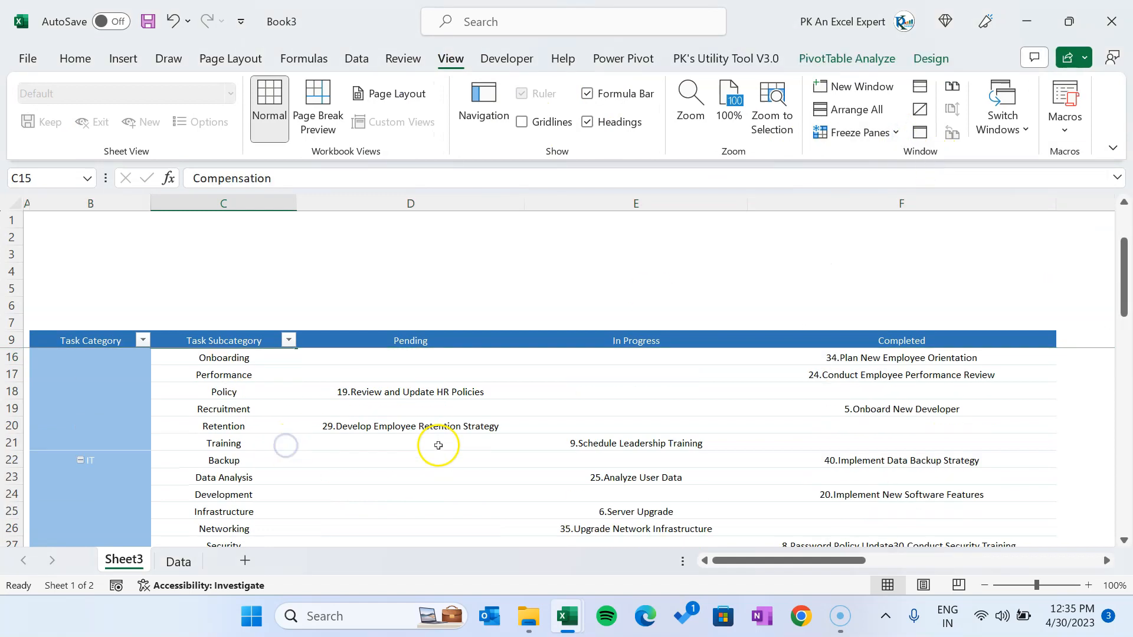
scroll(458, 435, up, 3)
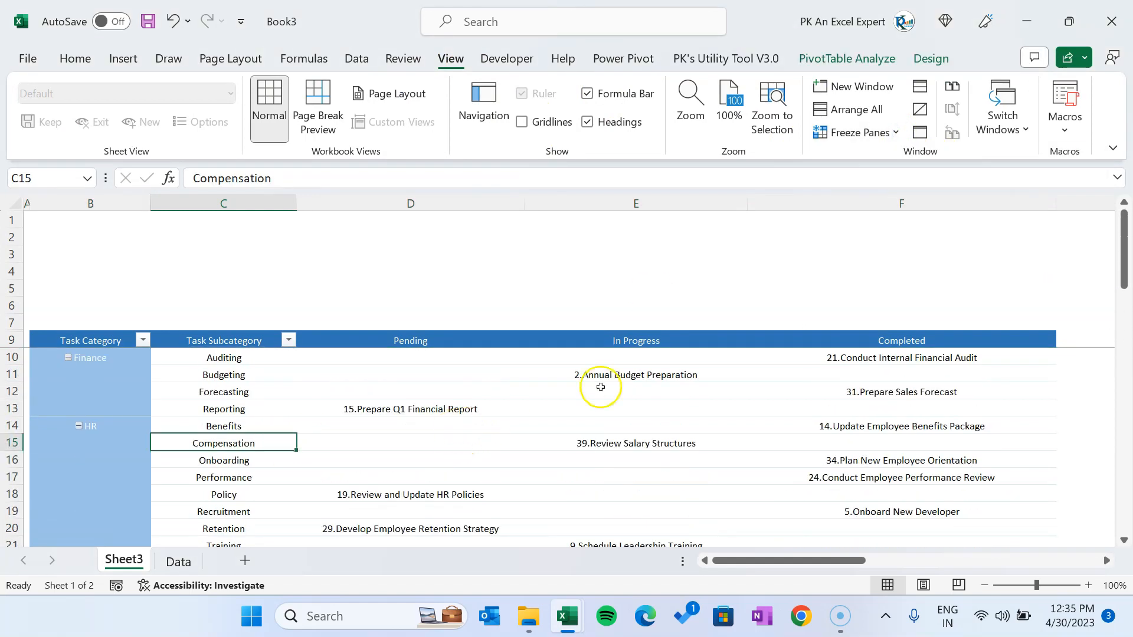
Compare the Task Subcategory cells' formatting with the same cells on the finished workbook's KANBAN Board sheet.
click(600, 380)
drag(225, 357, 223, 407)
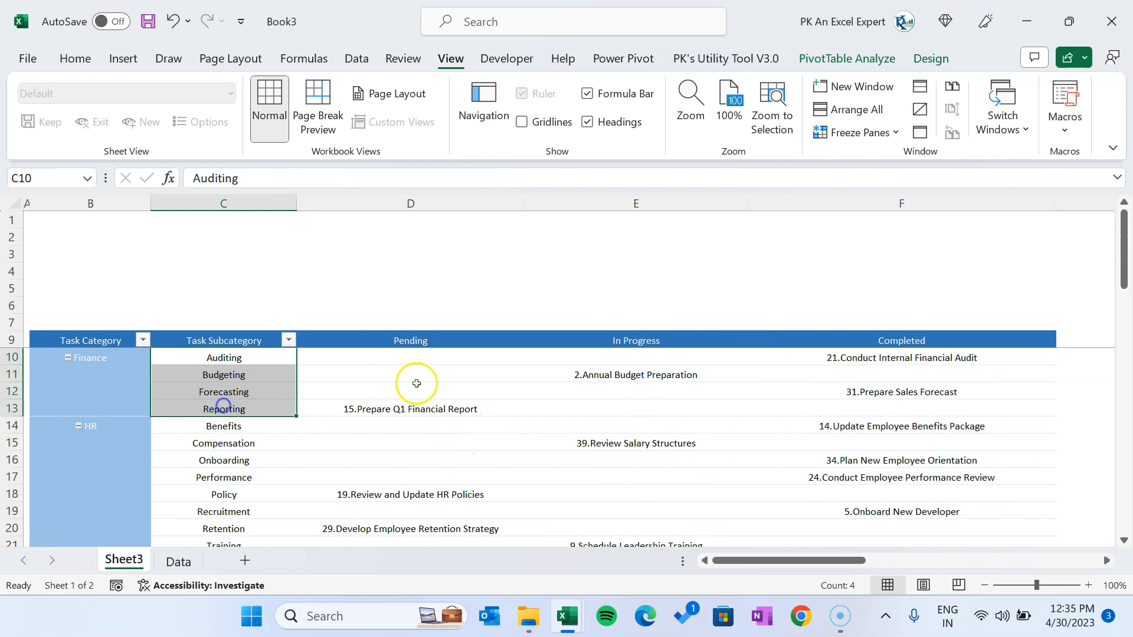
click(416, 384)
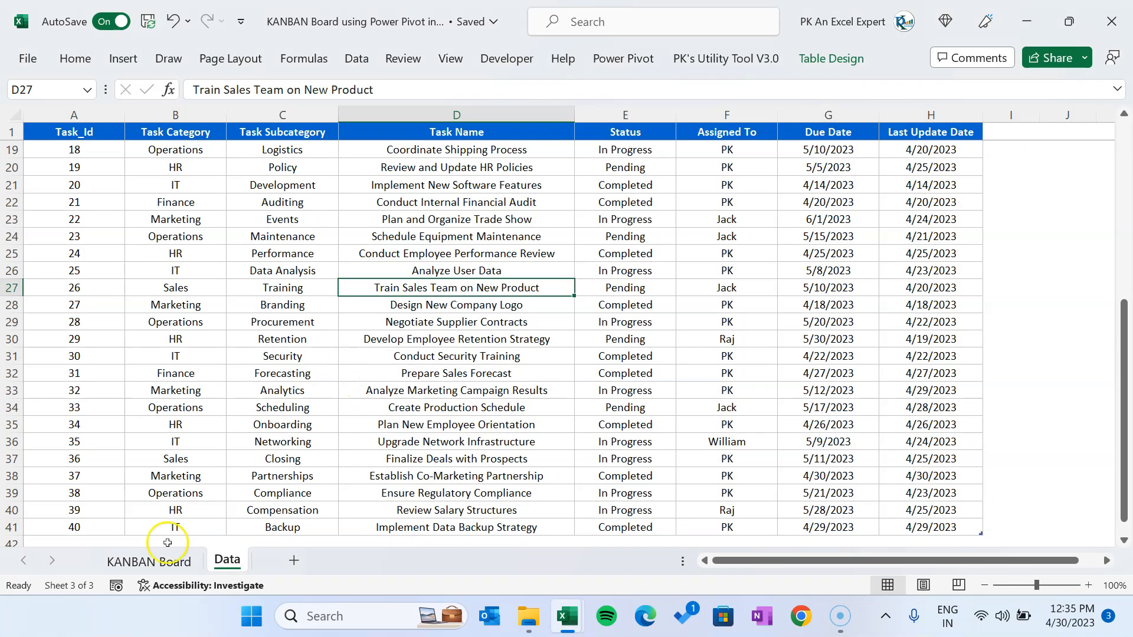
click(168, 561)
click(356, 302)
drag(217, 282, 224, 413)
click(443, 316)
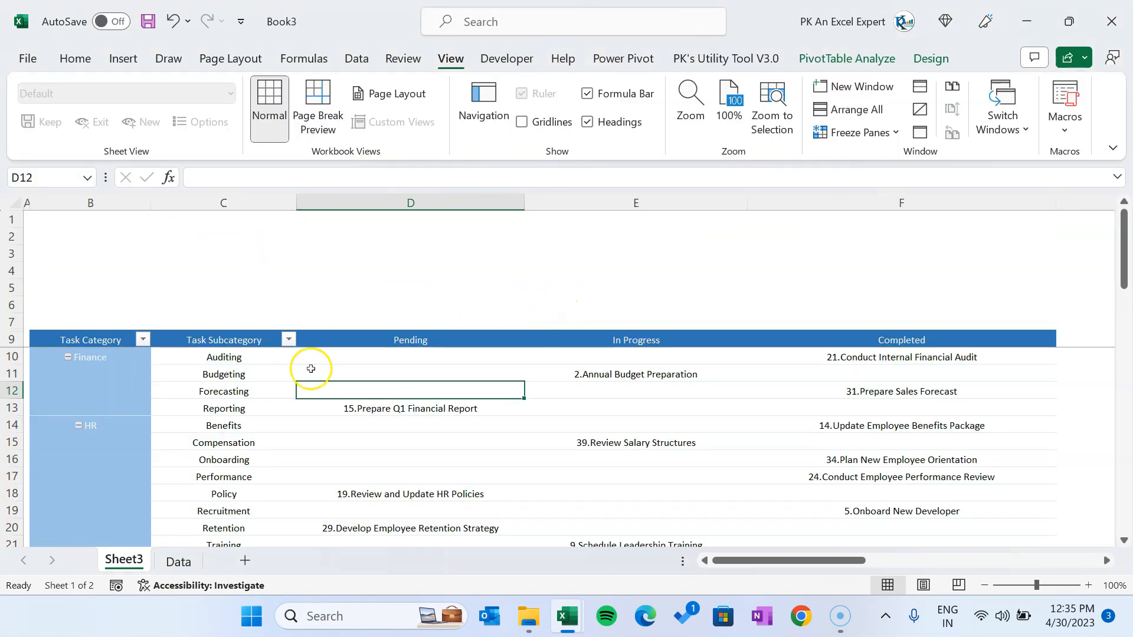
Fill the Task Subcategory cells C10:C48 with Blue, Accent 5, Lighter 80%.
click(289, 373)
click(255, 355)
key(ctrl+shift+Down)
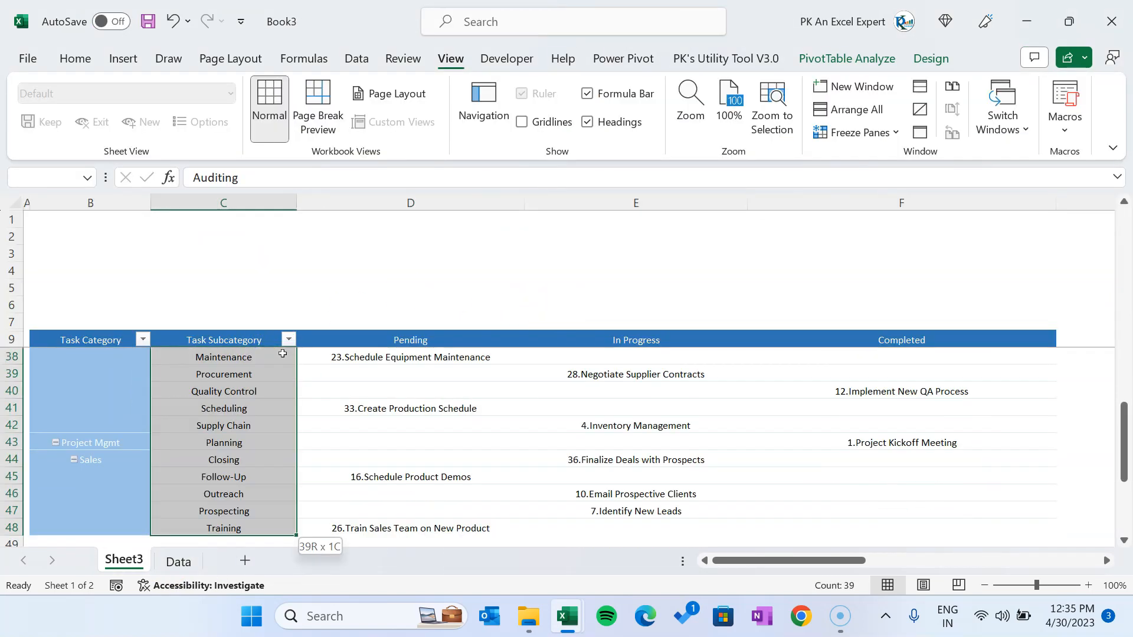
click(75, 58)
click(255, 122)
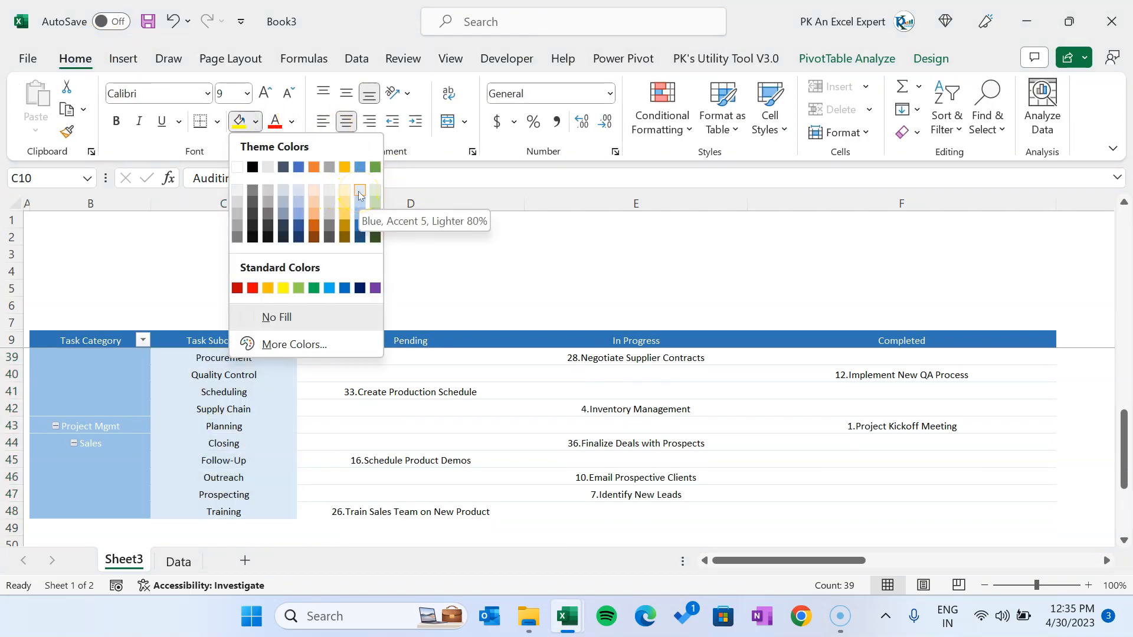
click(360, 195)
click(439, 392)
Make the PivotTable's header row B9:F9 bold.
key(ctrl+Home)
key(Right)
key(Up)
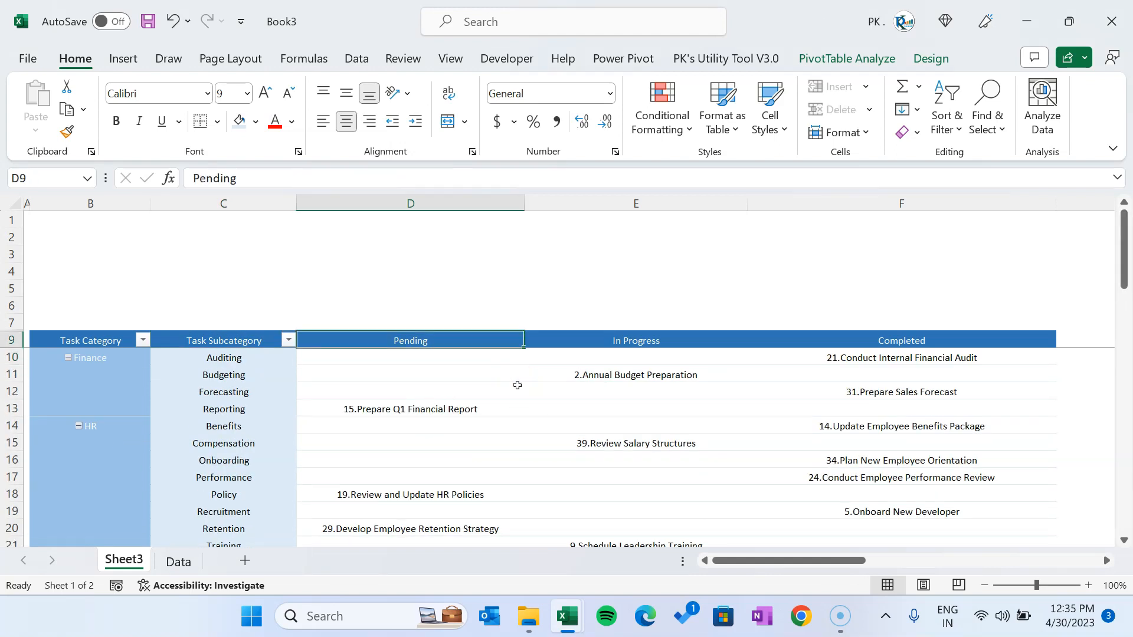
key(ctrl+Left)
key(ctrl+shift+Right)
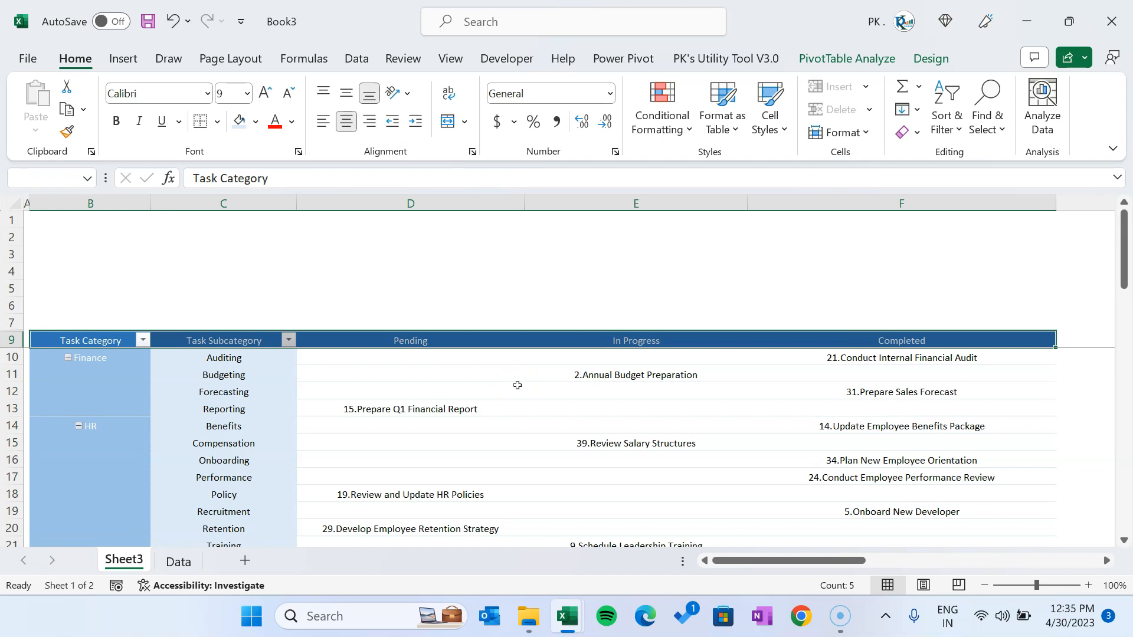
click(116, 121)
Narrow columns C to F to fit their contents.
click(504, 339)
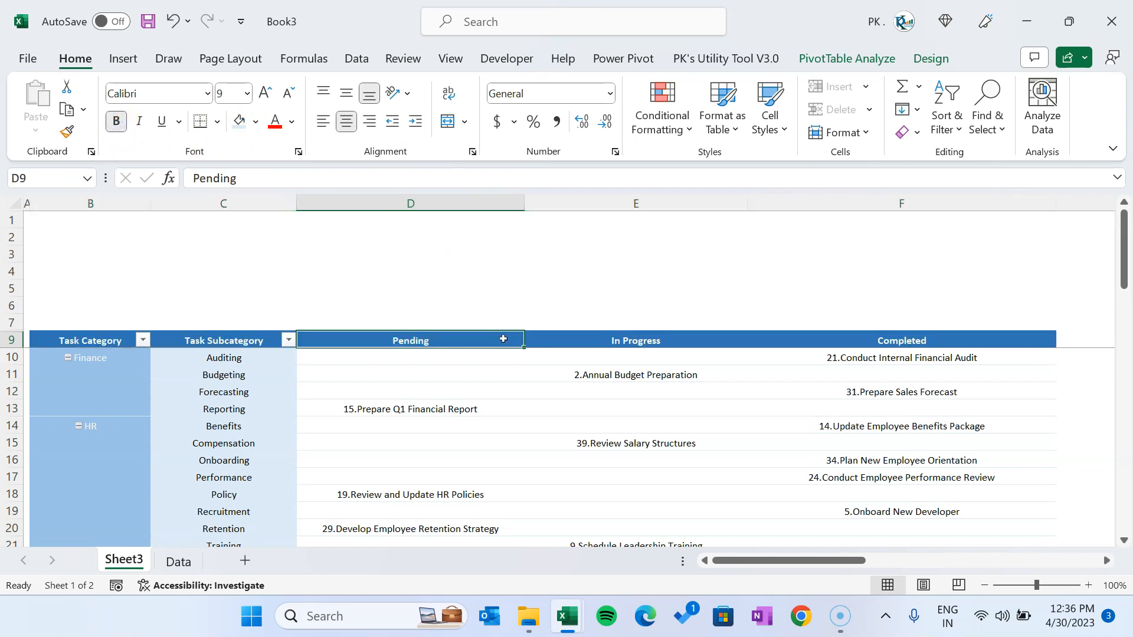
key(Right)
key(Right)
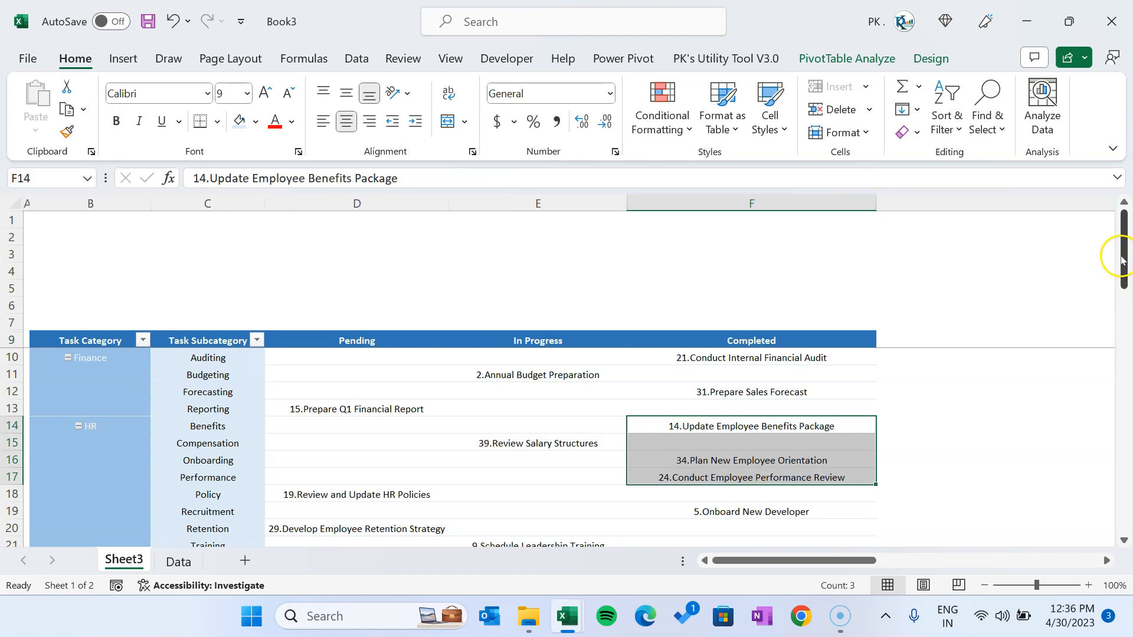
Examine the HR category's subcategories and the tasks listed for them in the Completed column.
drag(1123, 246, 1123, 260)
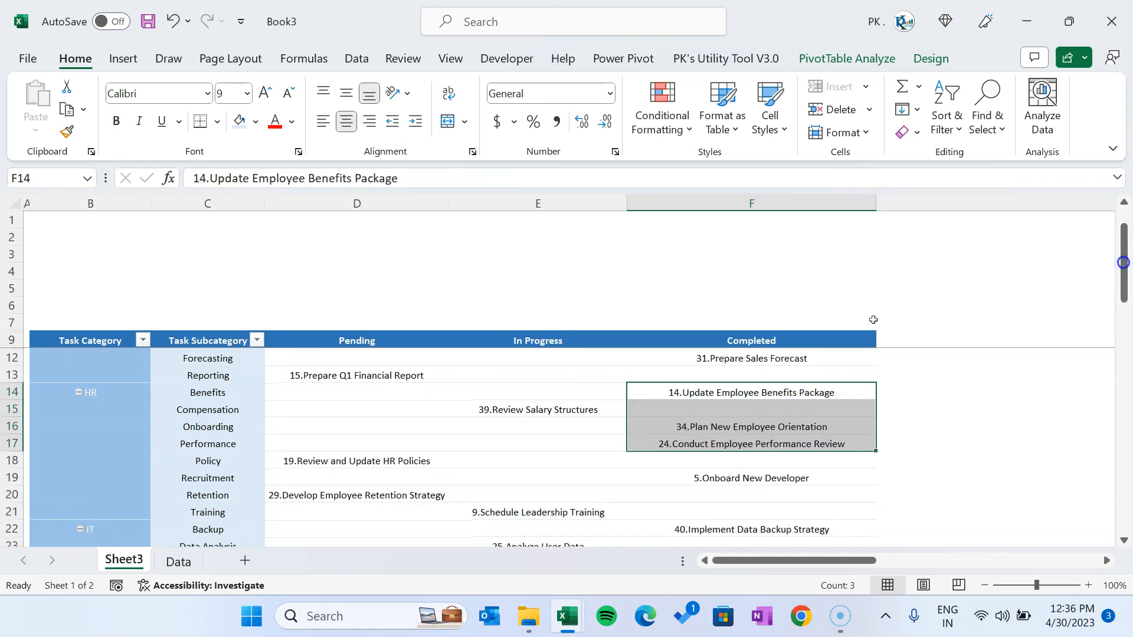
click(273, 393)
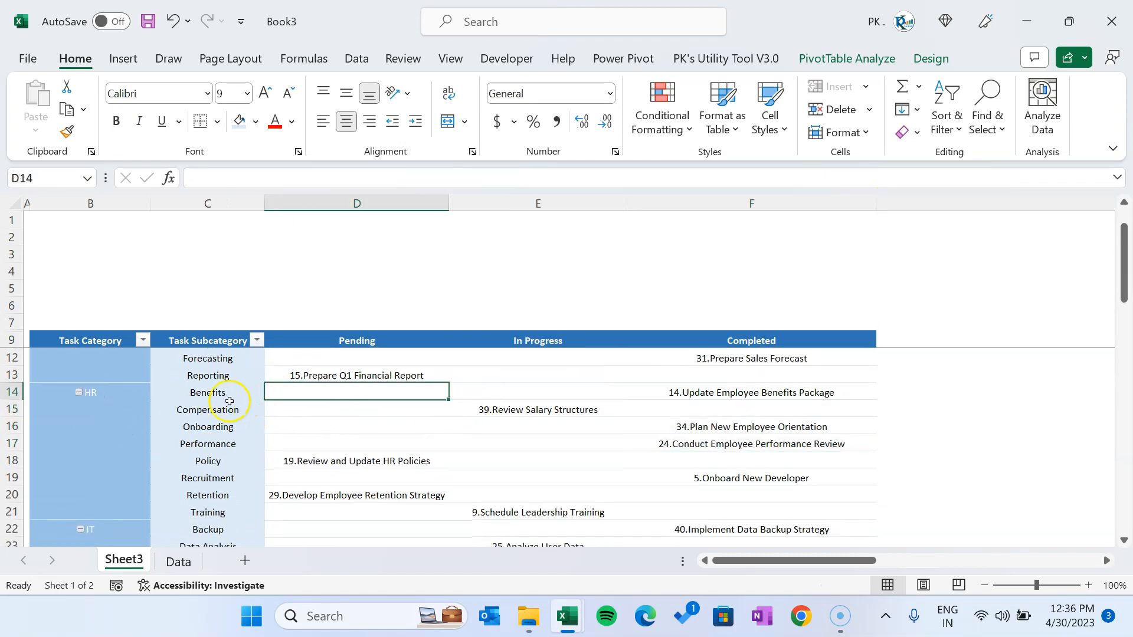
drag(723, 400, 705, 453)
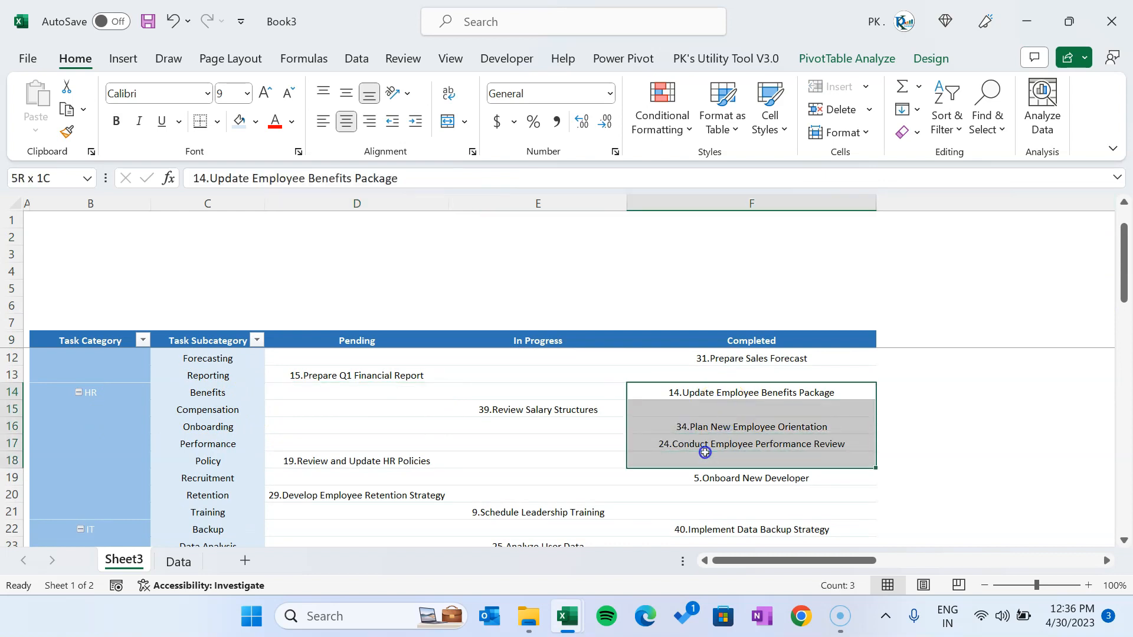
drag(212, 390, 202, 508)
drag(743, 393, 741, 489)
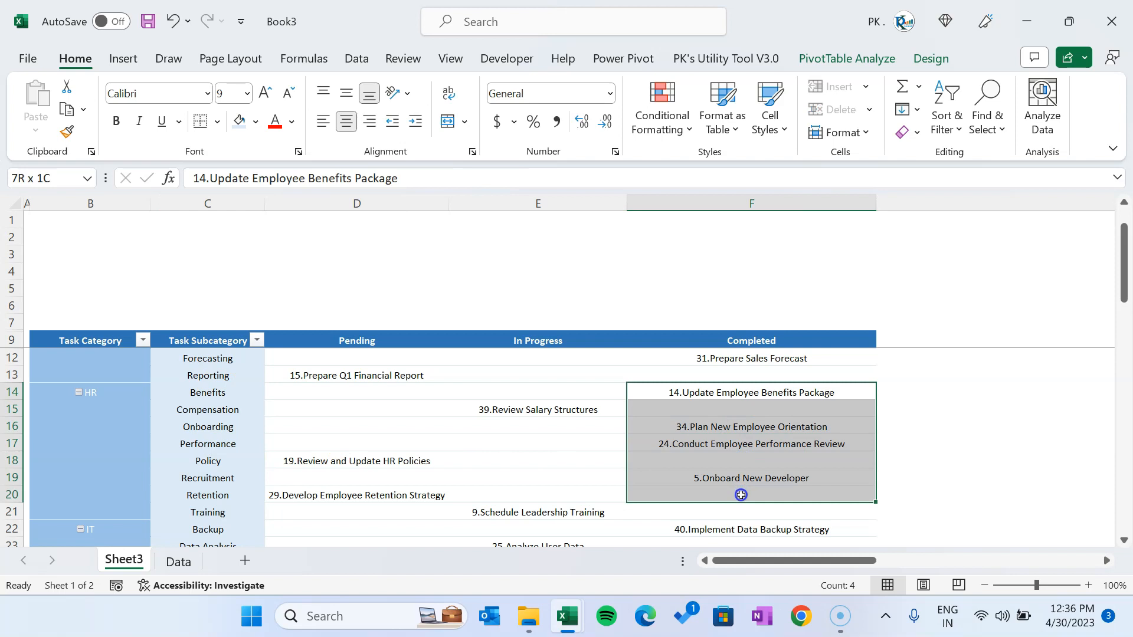
click(670, 401)
click(76, 387)
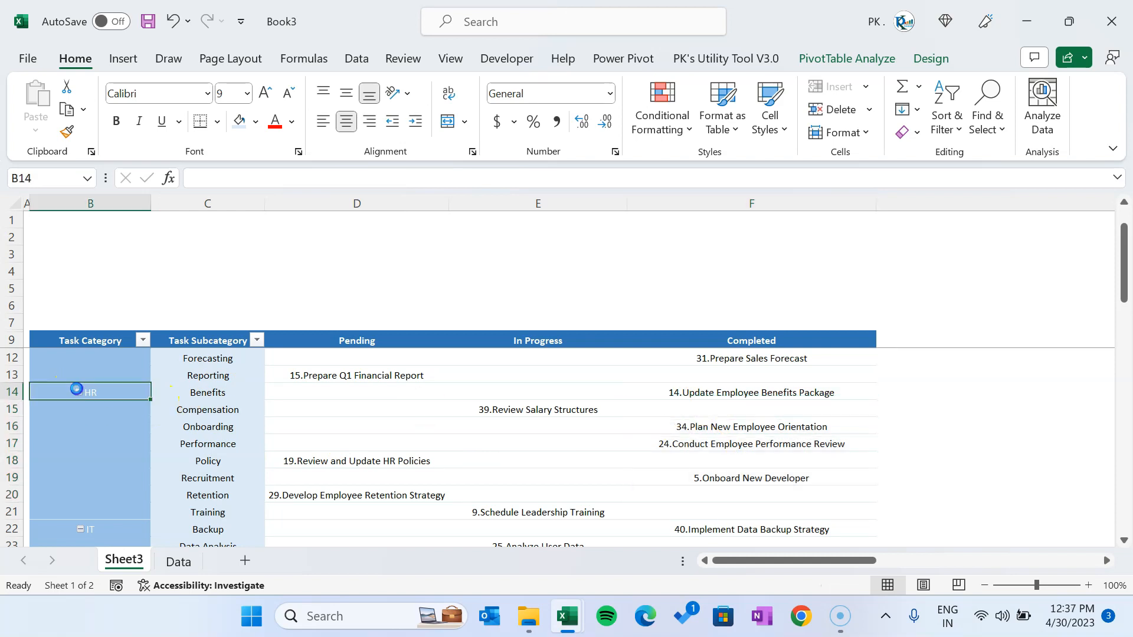
Collapse the HR category to examine its combined tasks under Pending, In Progress and Completed, and expand it again.
click(79, 392)
click(373, 392)
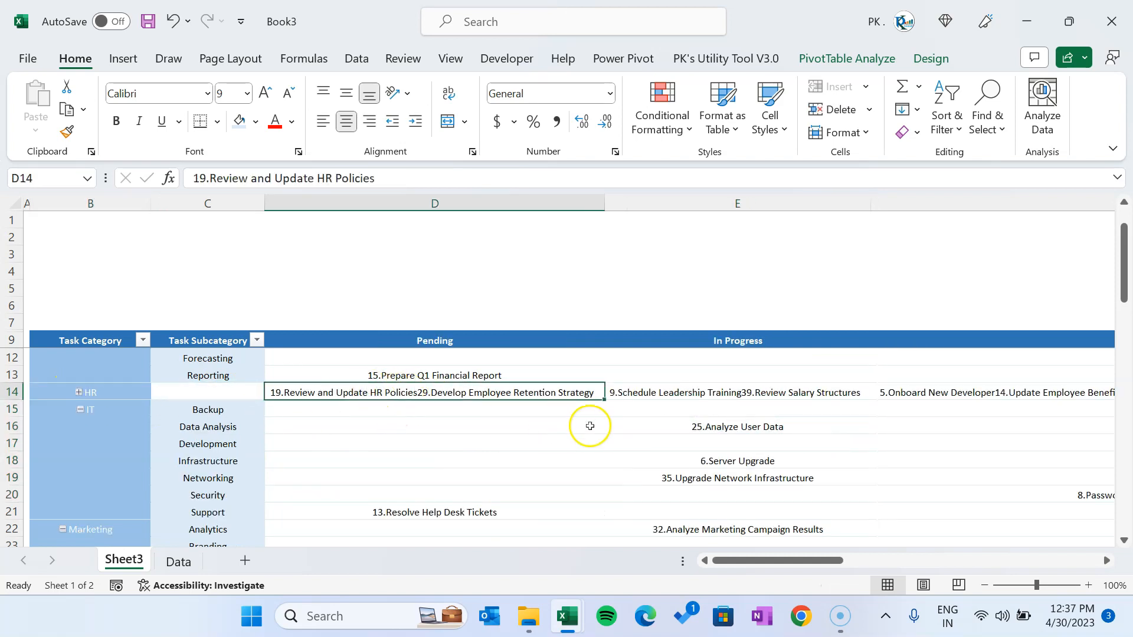
key(Right)
key(Right)
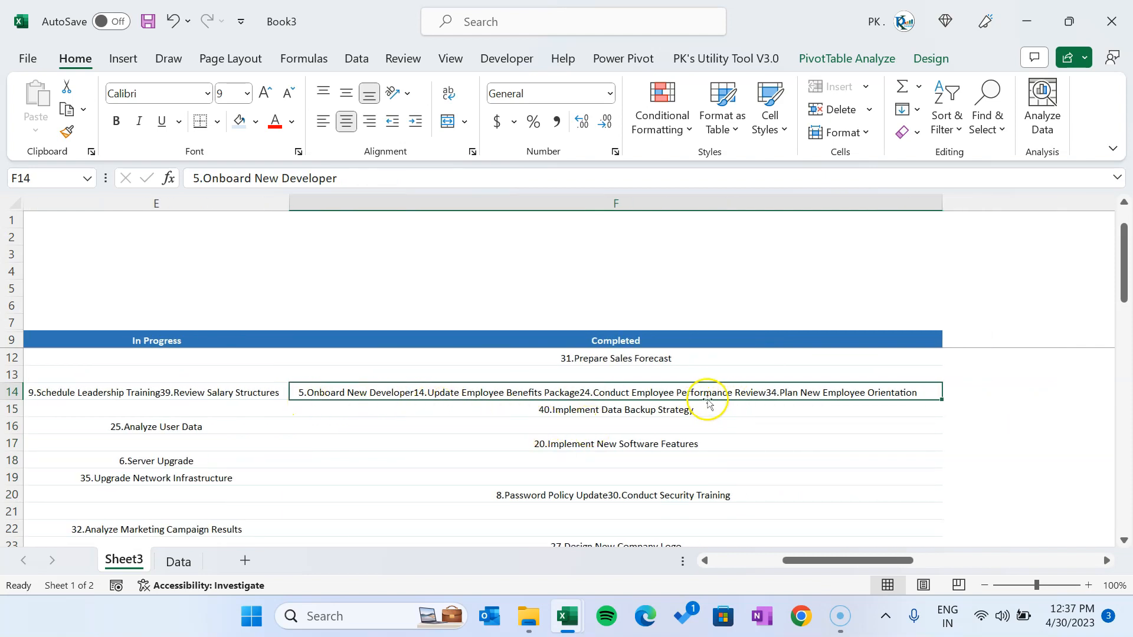
key(Left)
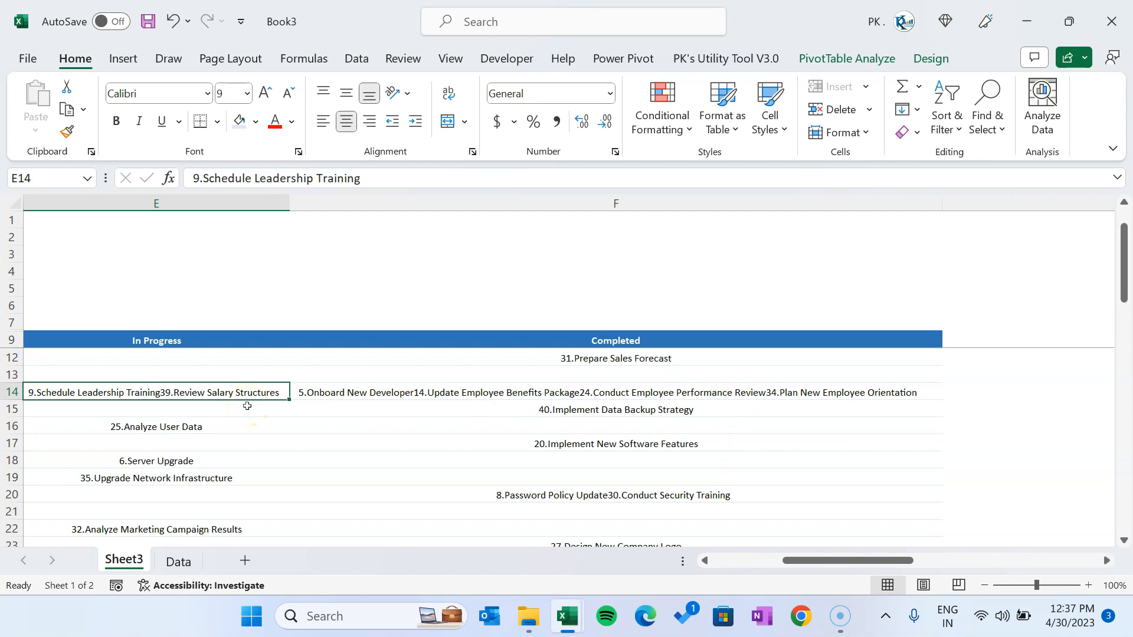
key(Right)
key(Left)
key(Left)
key(Left)
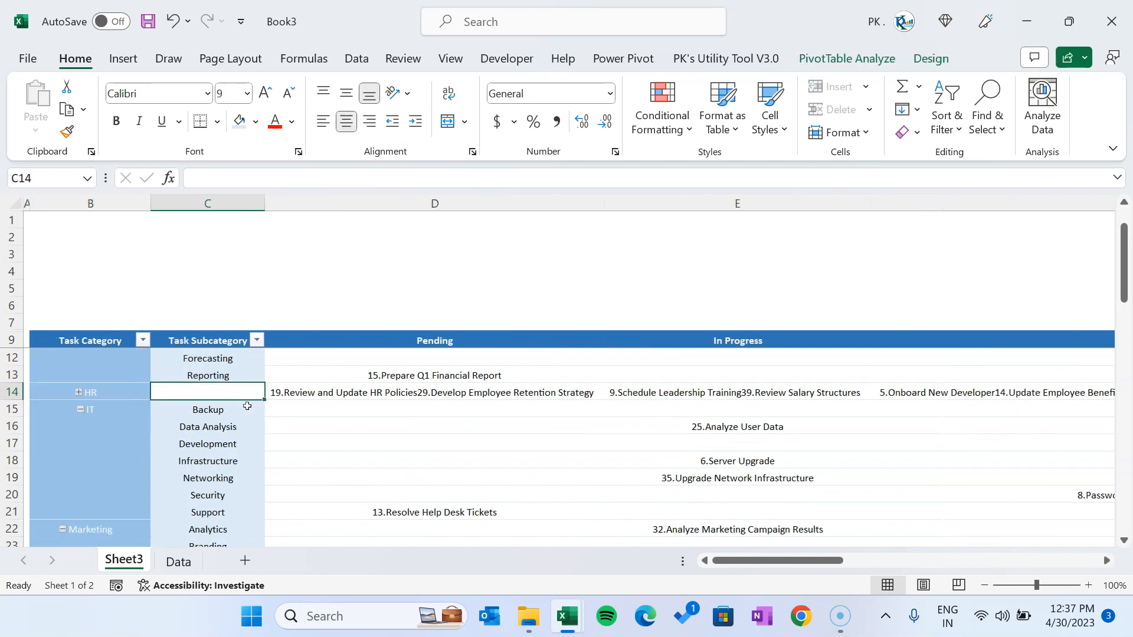
key(Right)
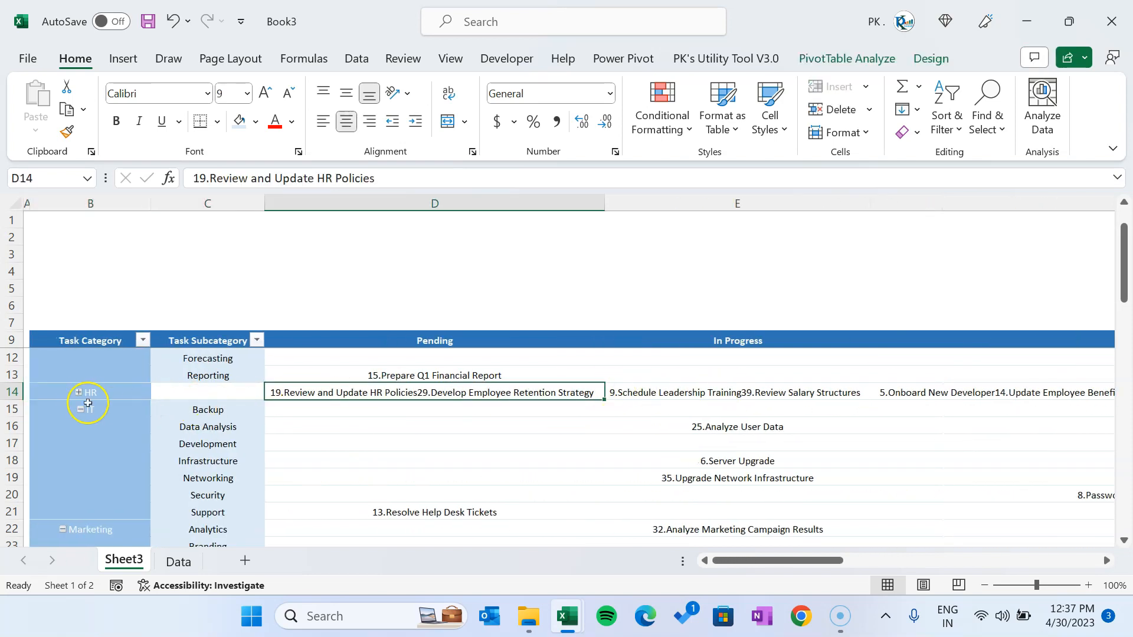
click(79, 392)
Widen columns D to F equally and turn off autofitting of column widths on update in the PivotTable options.
drag(421, 204, 815, 204)
drag(877, 204, 1047, 204)
right_click(486, 382)
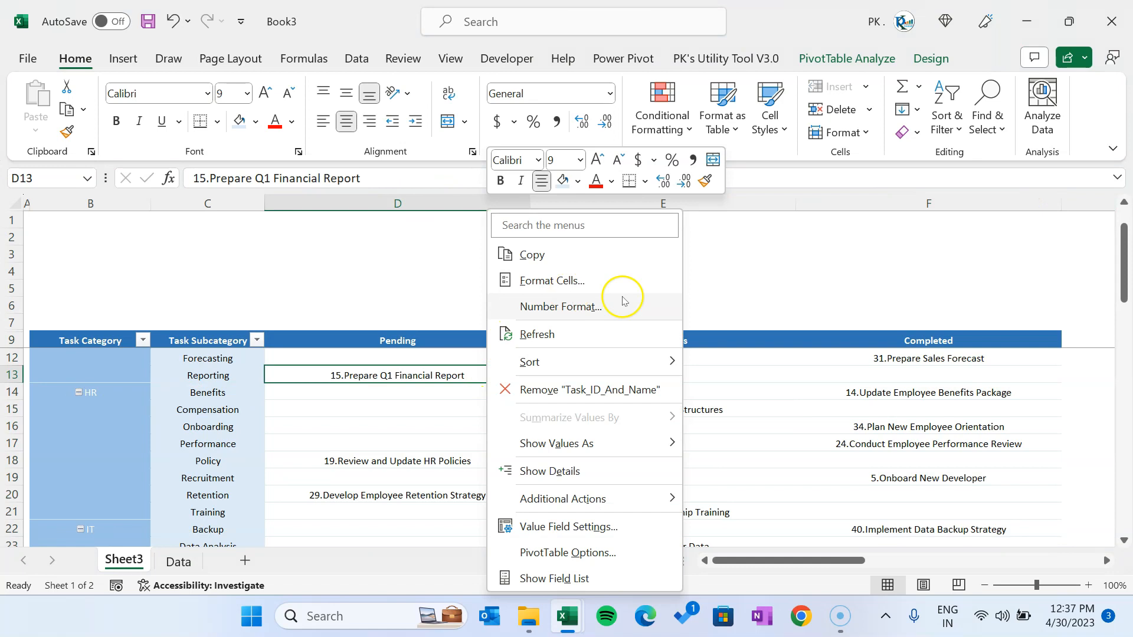
click(573, 552)
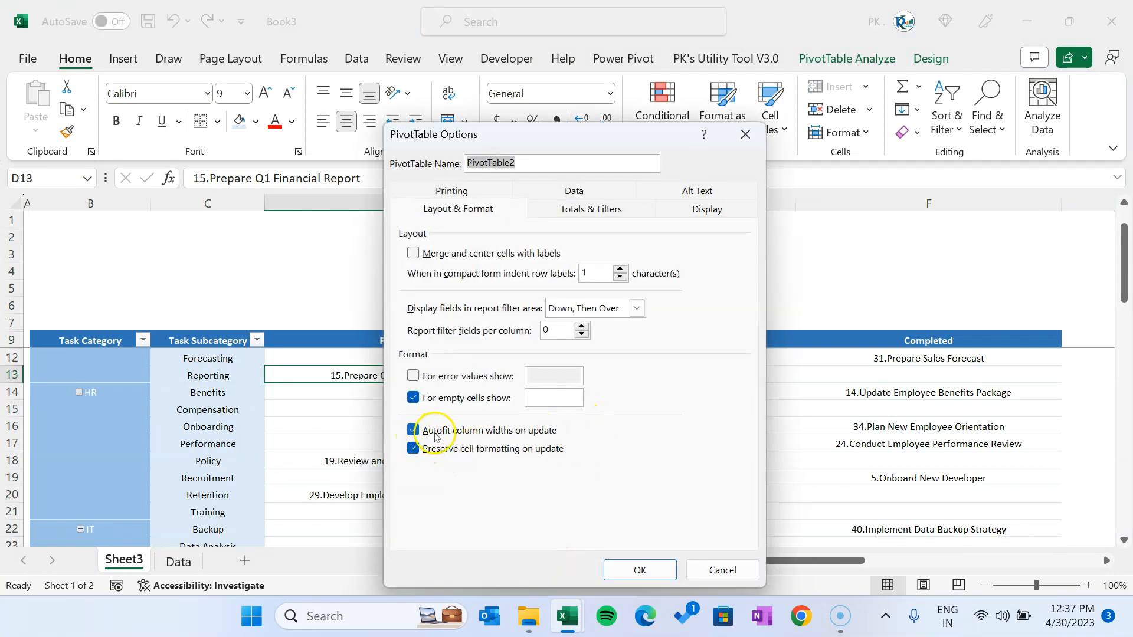
click(519, 434)
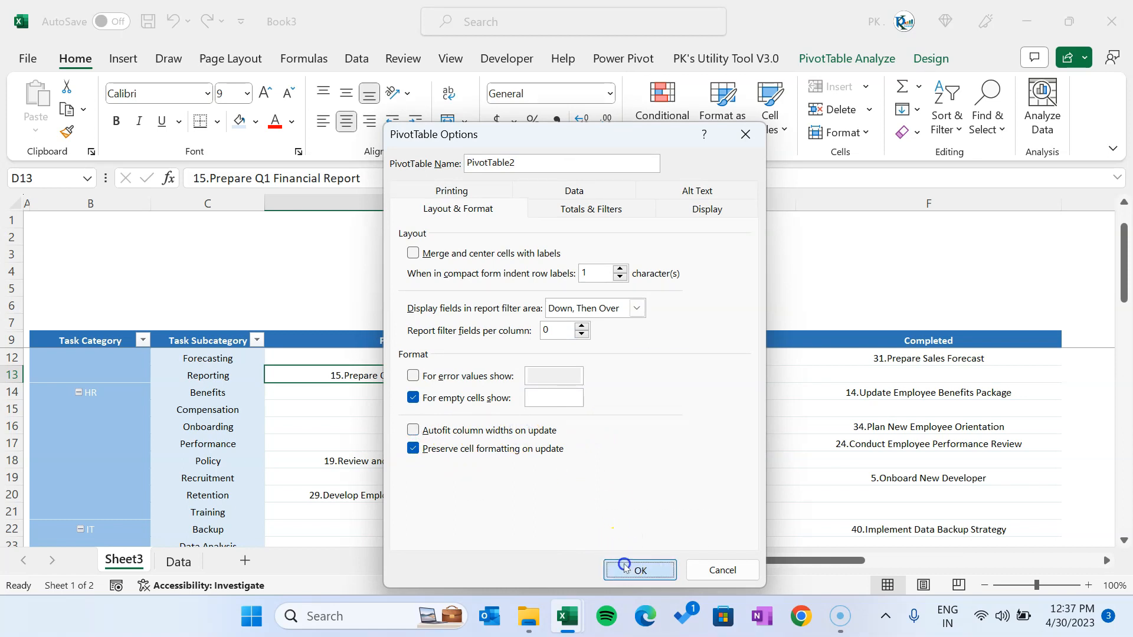
click(636, 567)
Apply Wrap Text to all cells of Sheet3.
click(439, 336)
key(ctrl+a)
key(ctrl+a)
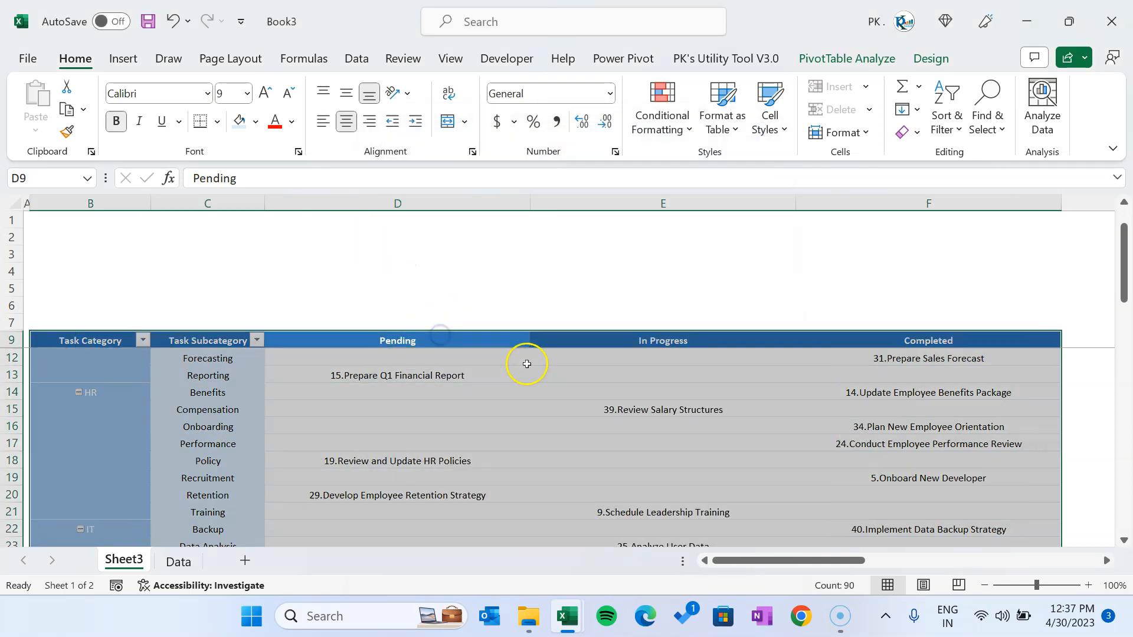
click(449, 95)
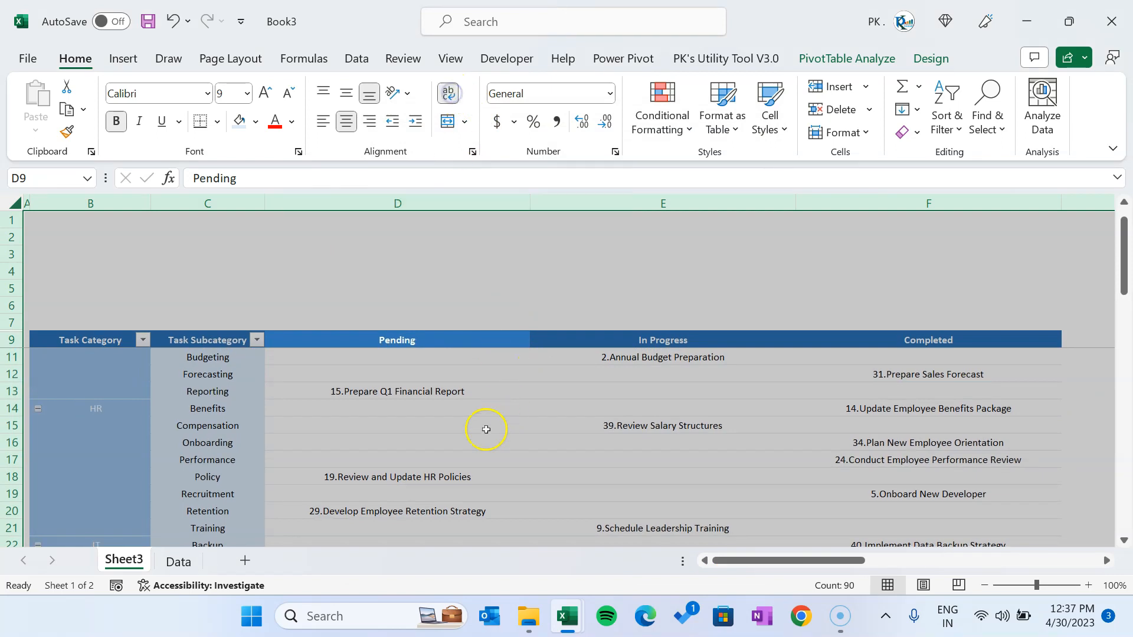
click(484, 429)
Collapse the HR category to check how its wrapped tasks are listed in each status column, and expand it again.
click(38, 408)
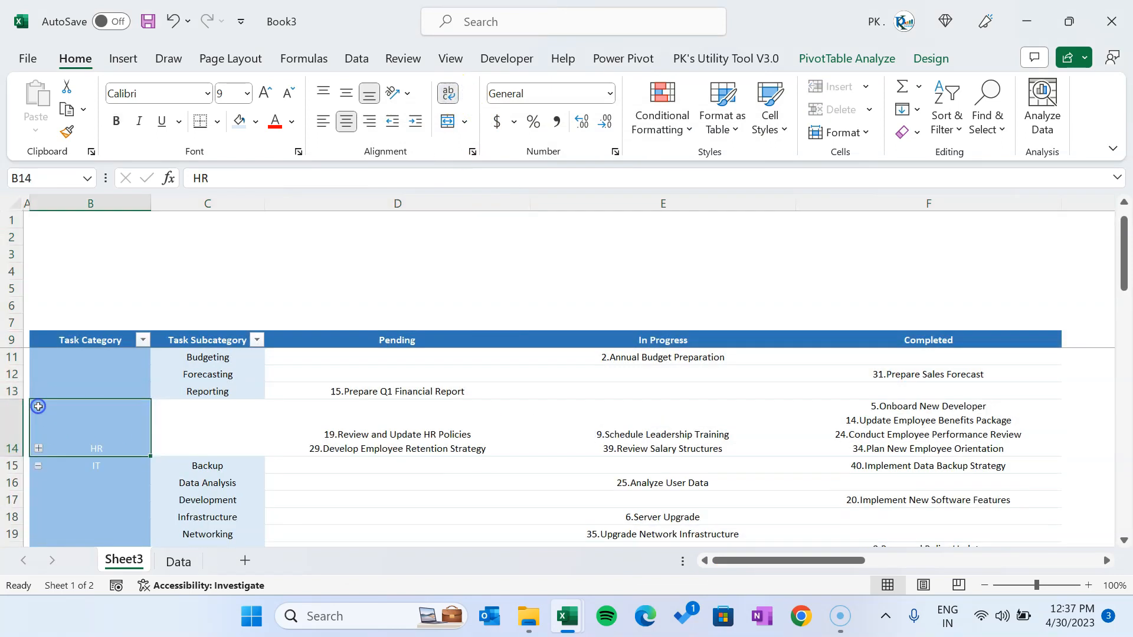
click(812, 429)
click(407, 433)
click(382, 436)
click(665, 424)
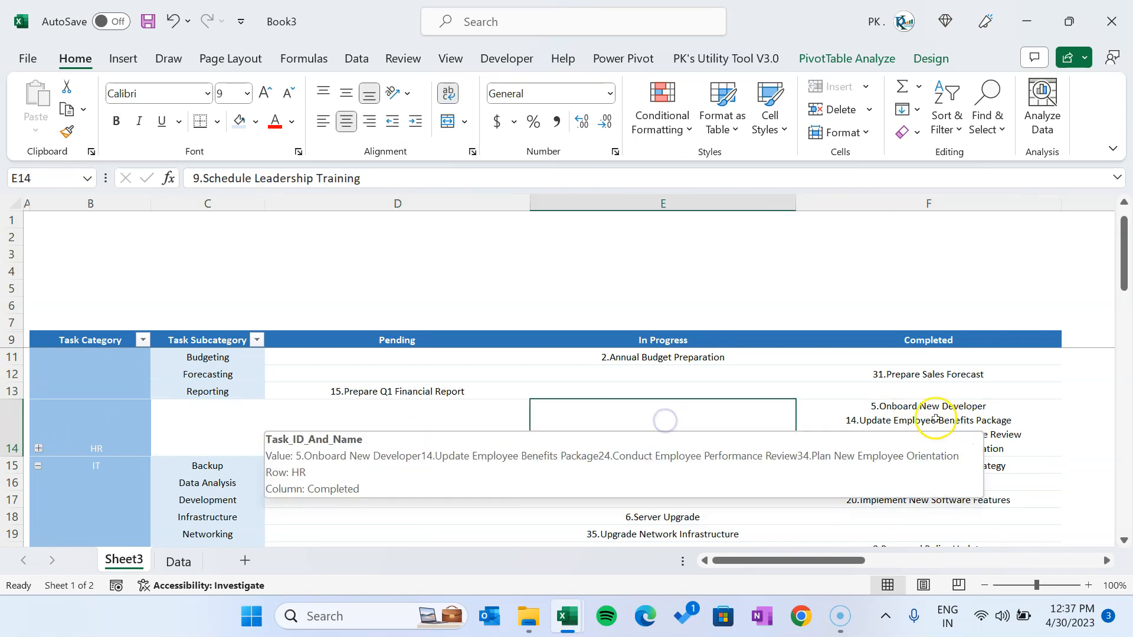
click(936, 416)
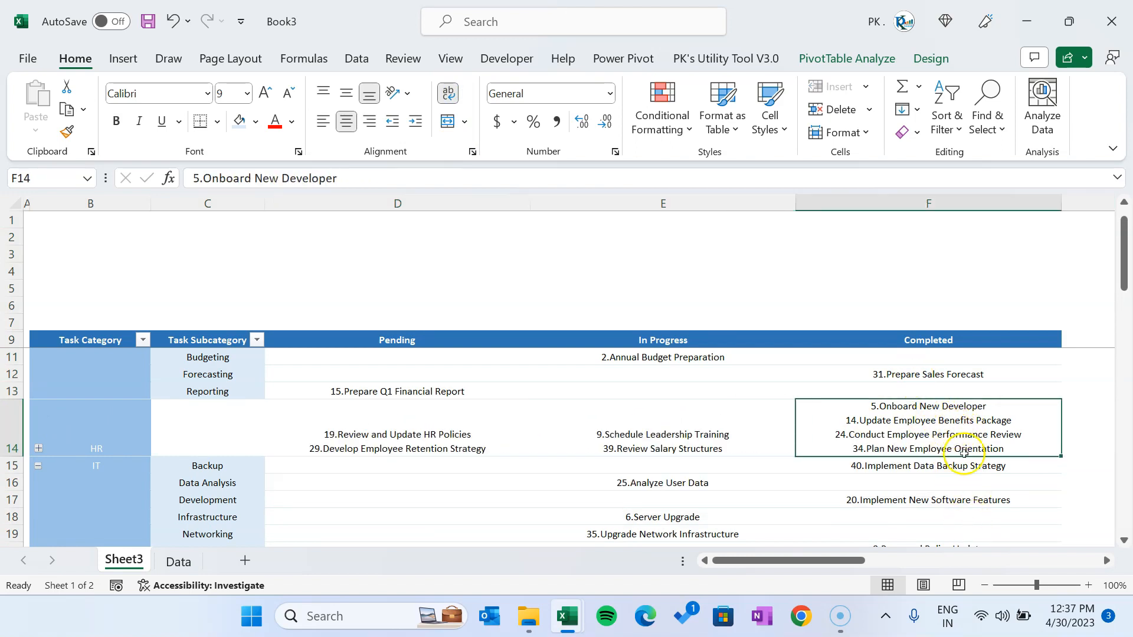
click(643, 430)
click(403, 429)
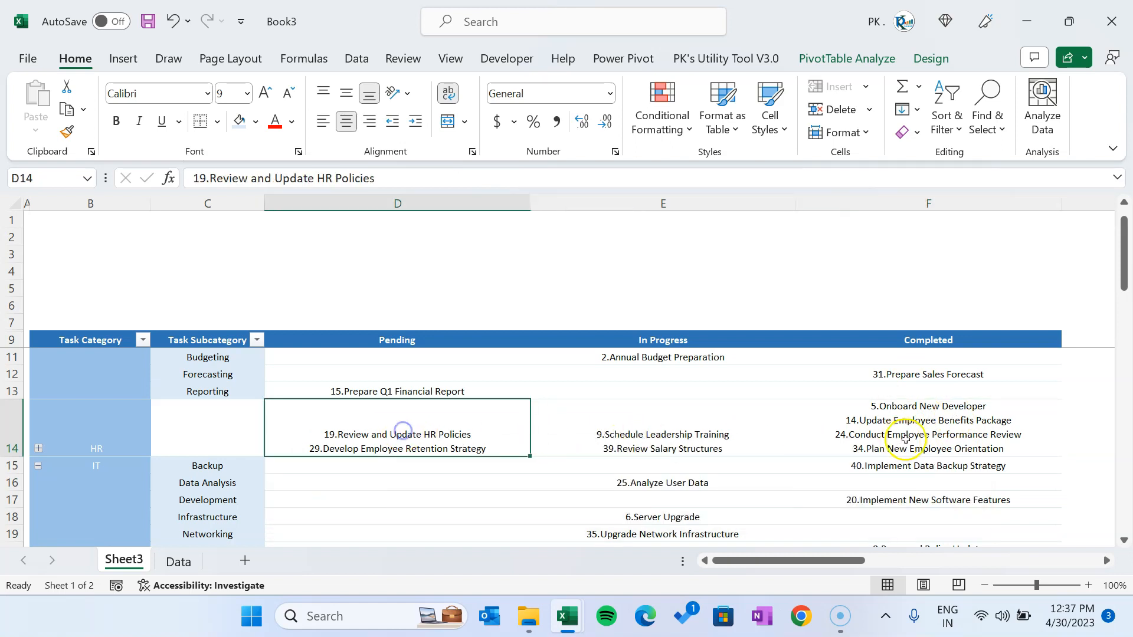
click(906, 439)
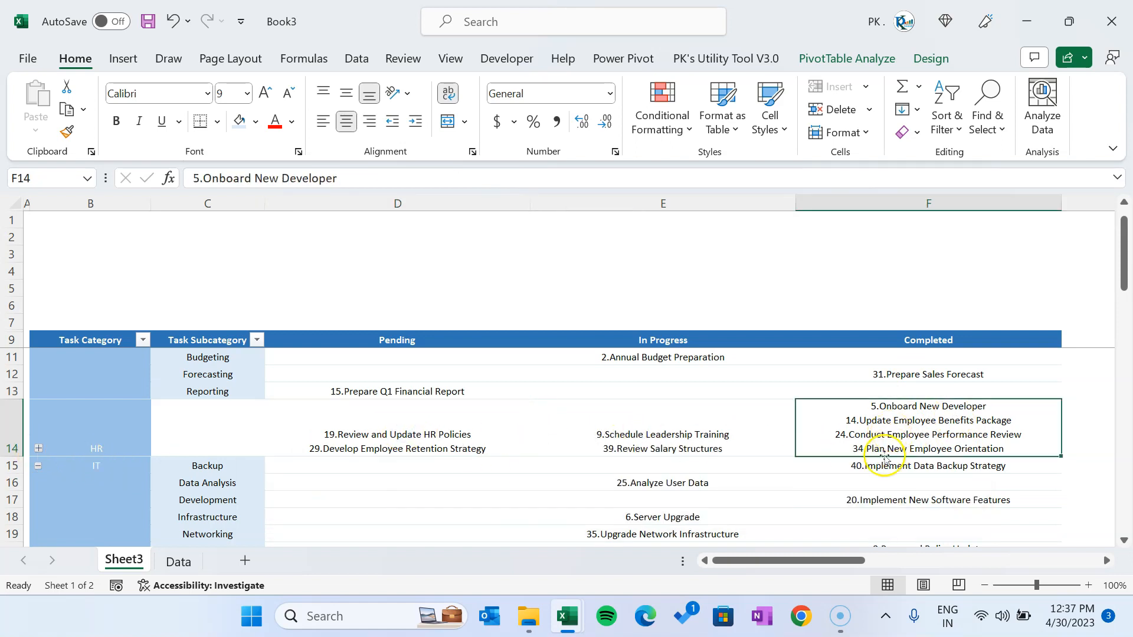
click(39, 449)
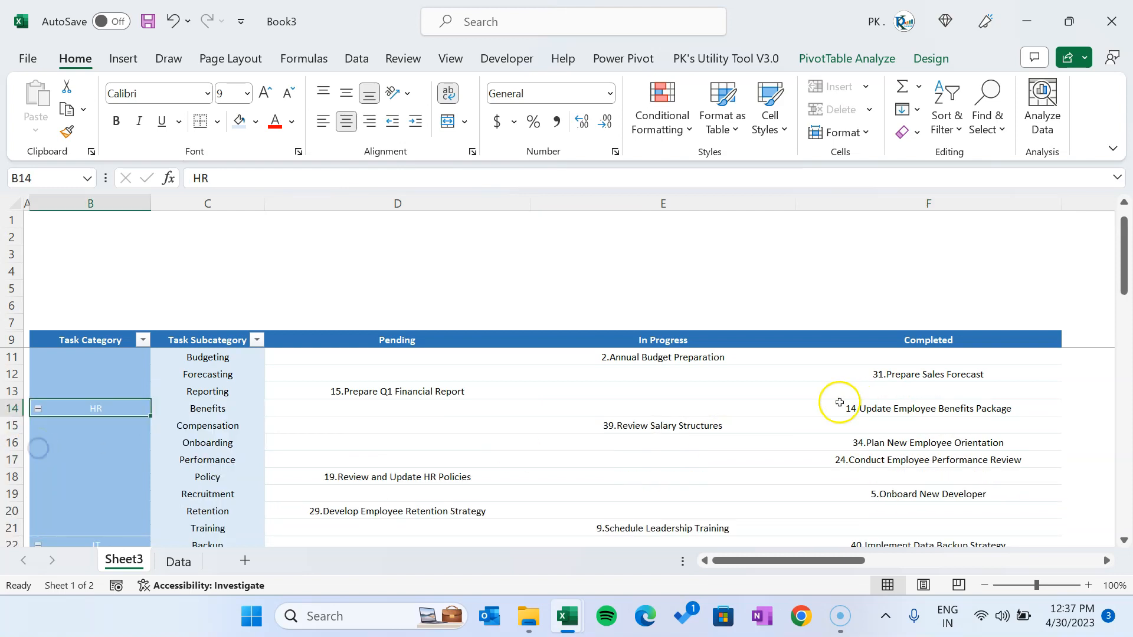
click(630, 406)
Set up a horizontal two-color gradient fill for the Pending header D9, with Dark Red as Color 1 and Red as Color 2.
click(198, 342)
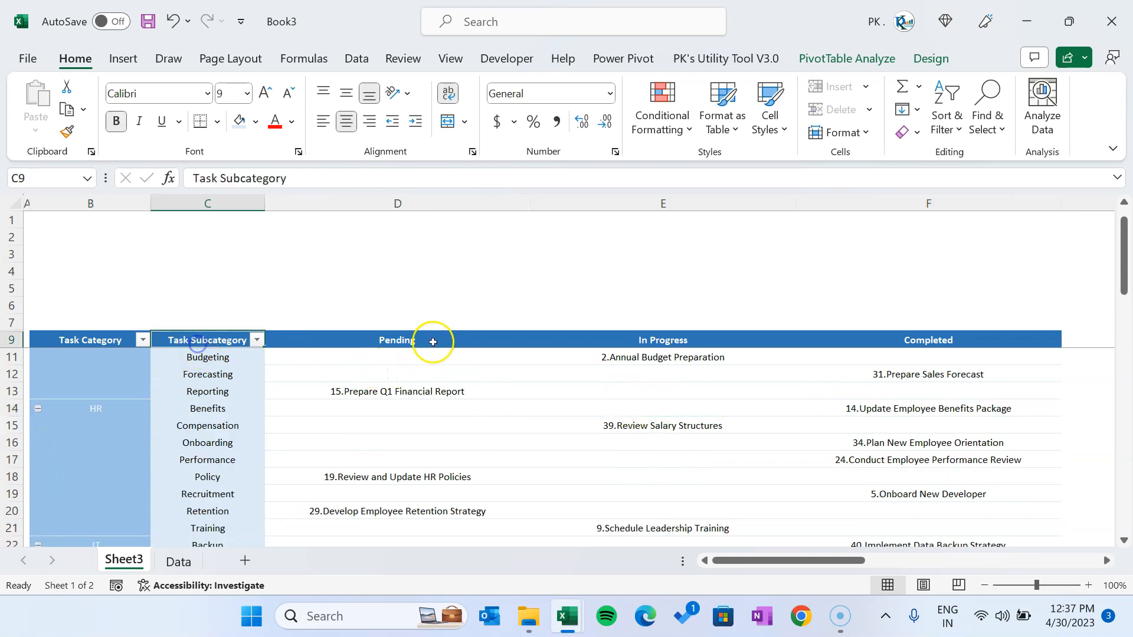
click(432, 343)
key(Right)
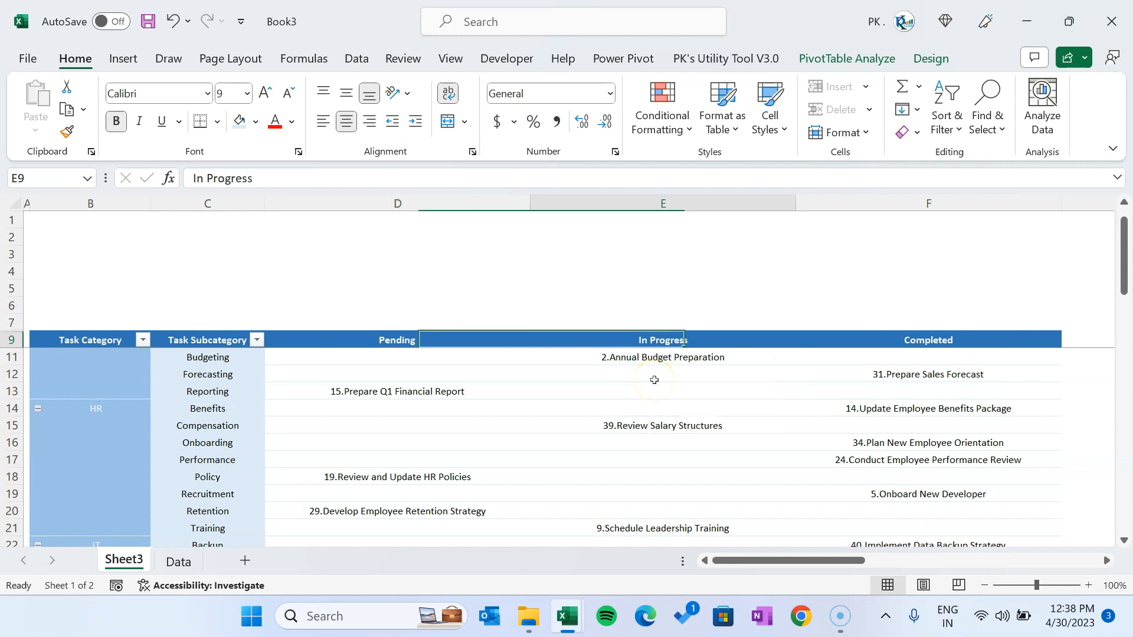
key(Right)
key(Left)
key(Left)
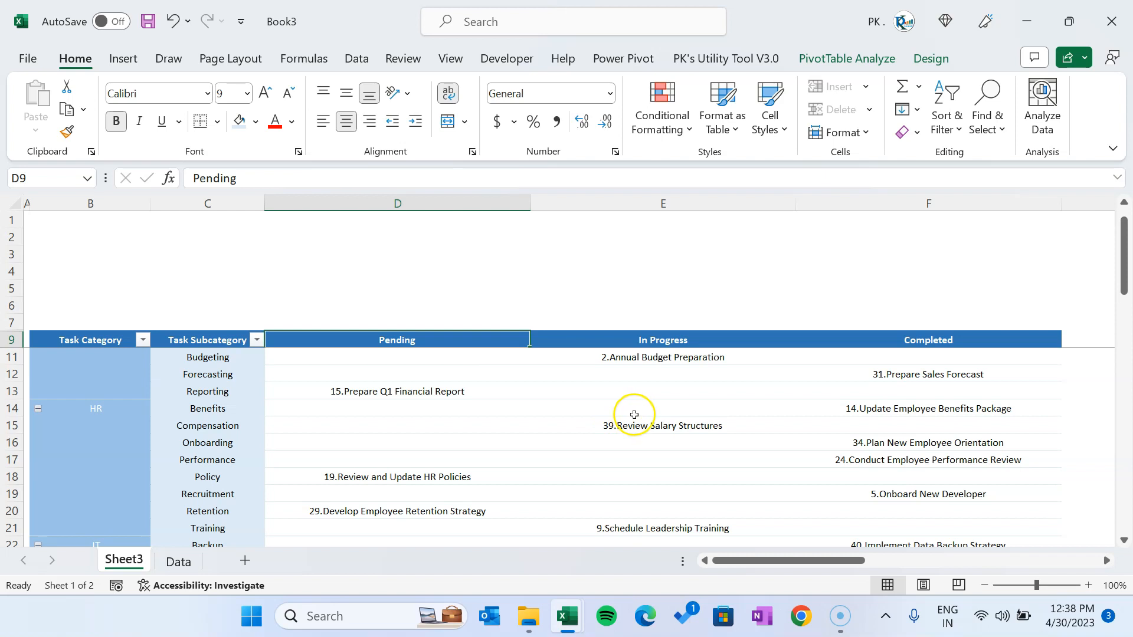
key(ctrl+1)
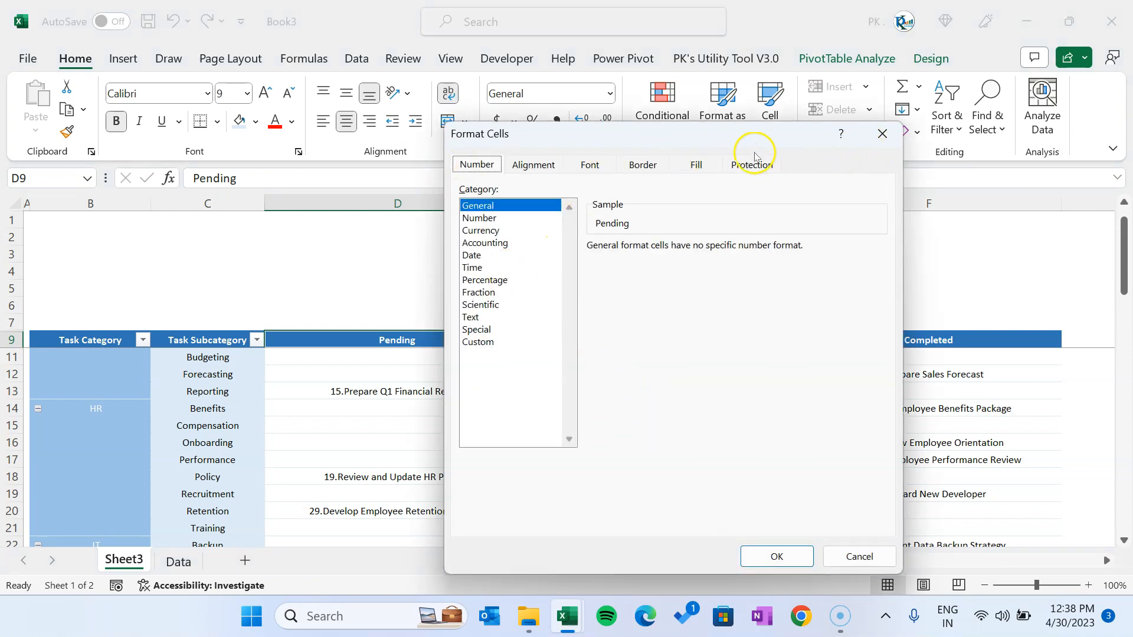
click(696, 160)
click(503, 359)
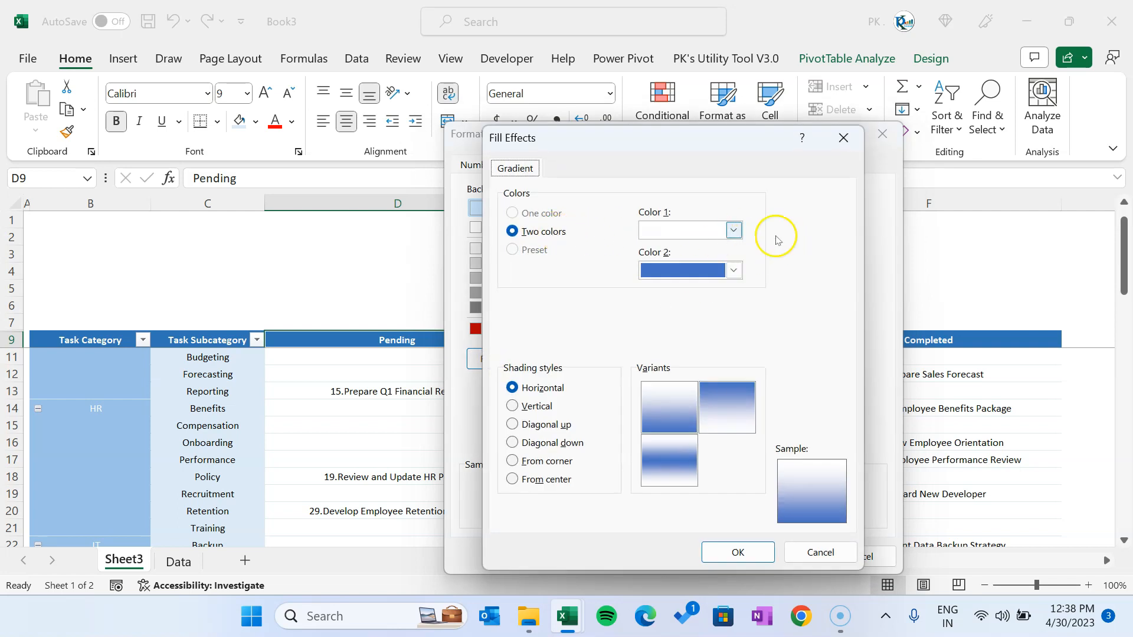
click(733, 229)
click(647, 396)
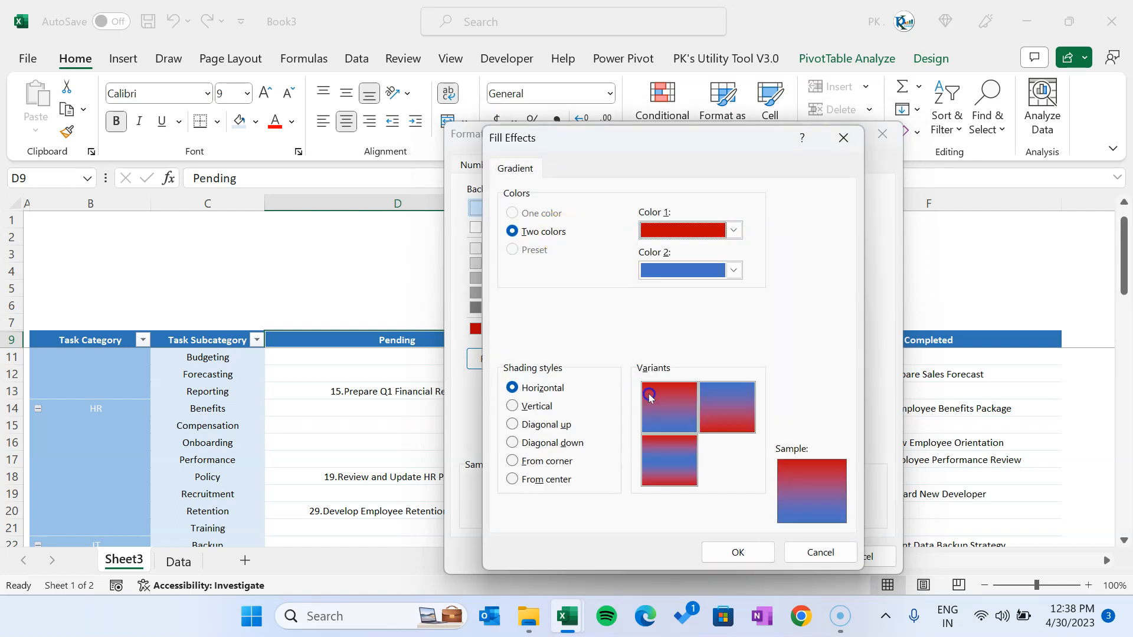
click(733, 270)
click(663, 436)
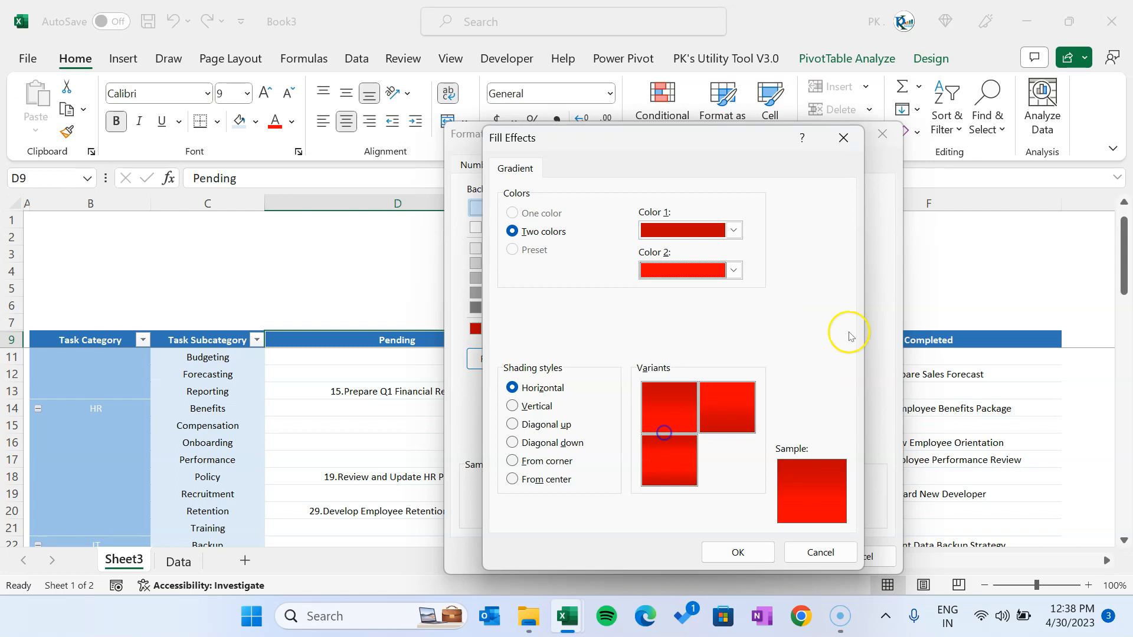
Choose the gradient variant with Red at the top and Dark Red at the bottom, and apply it to the Pending header.
click(735, 415)
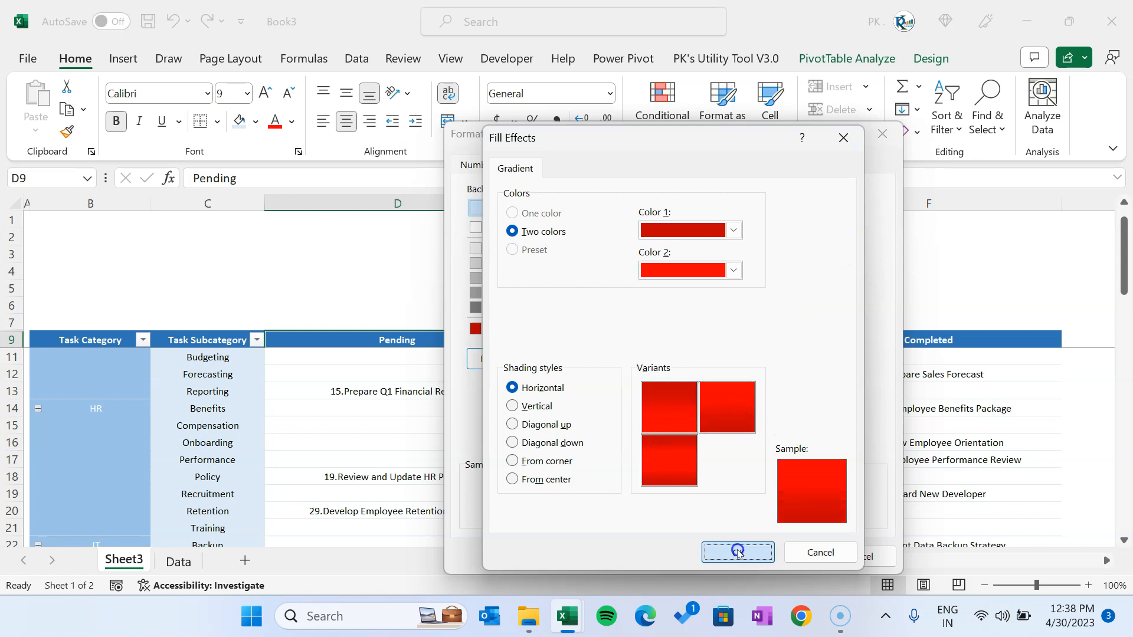
click(737, 552)
click(767, 554)
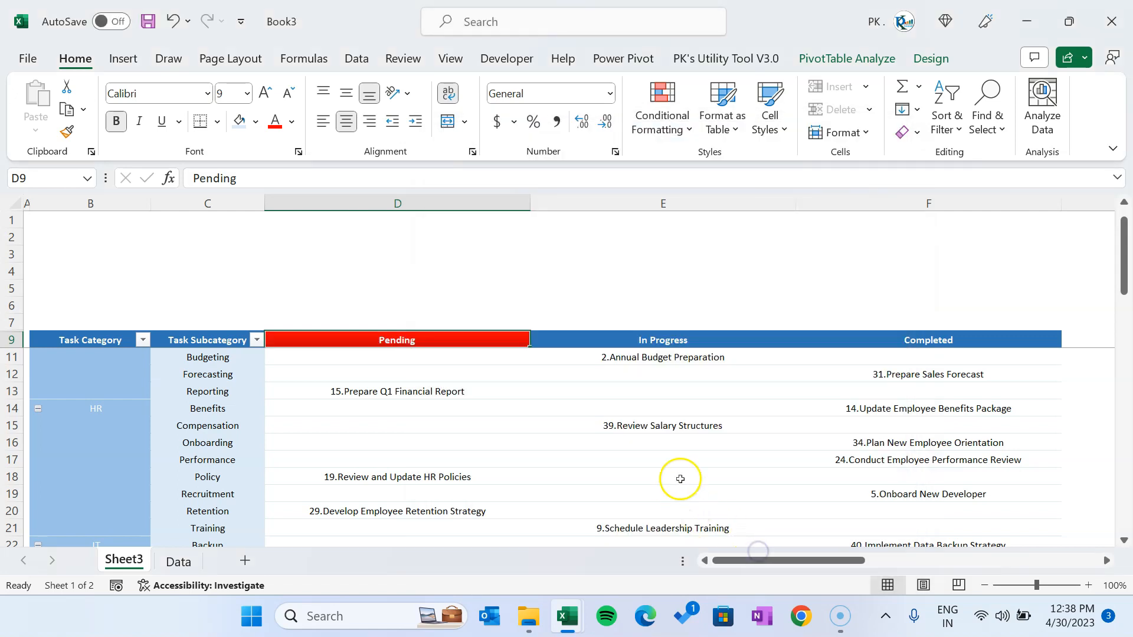
Set up a horizontal two-color gradient fill for the In Progress header E9, with theme gold as Color 1 and a lighter gold as Color 2.
click(647, 338)
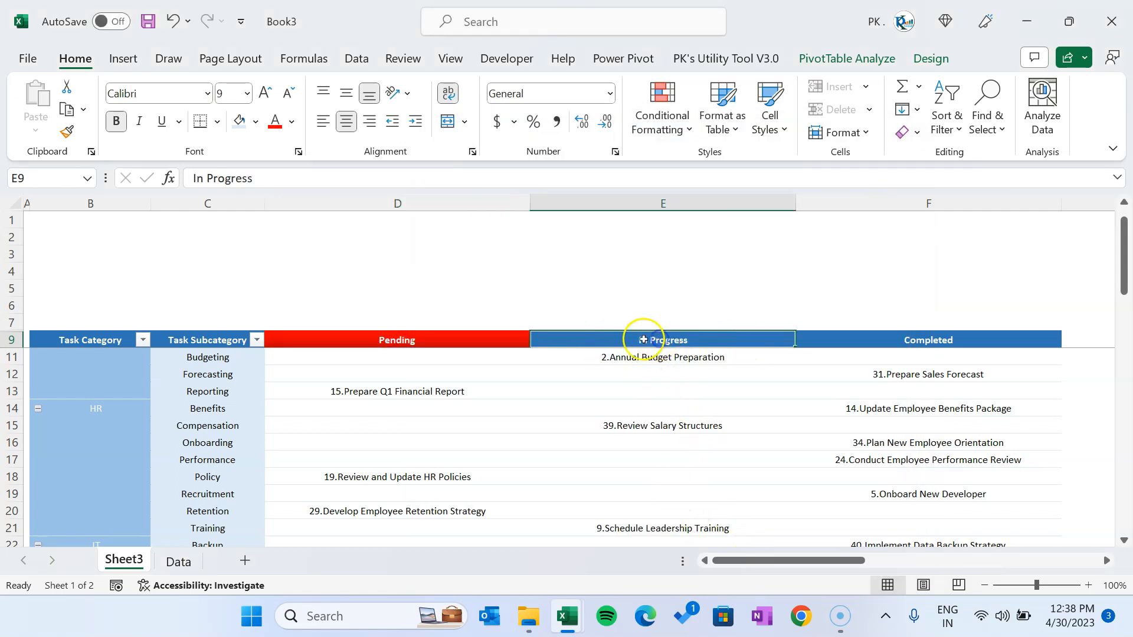
click(908, 343)
click(720, 341)
key(ctrl+1)
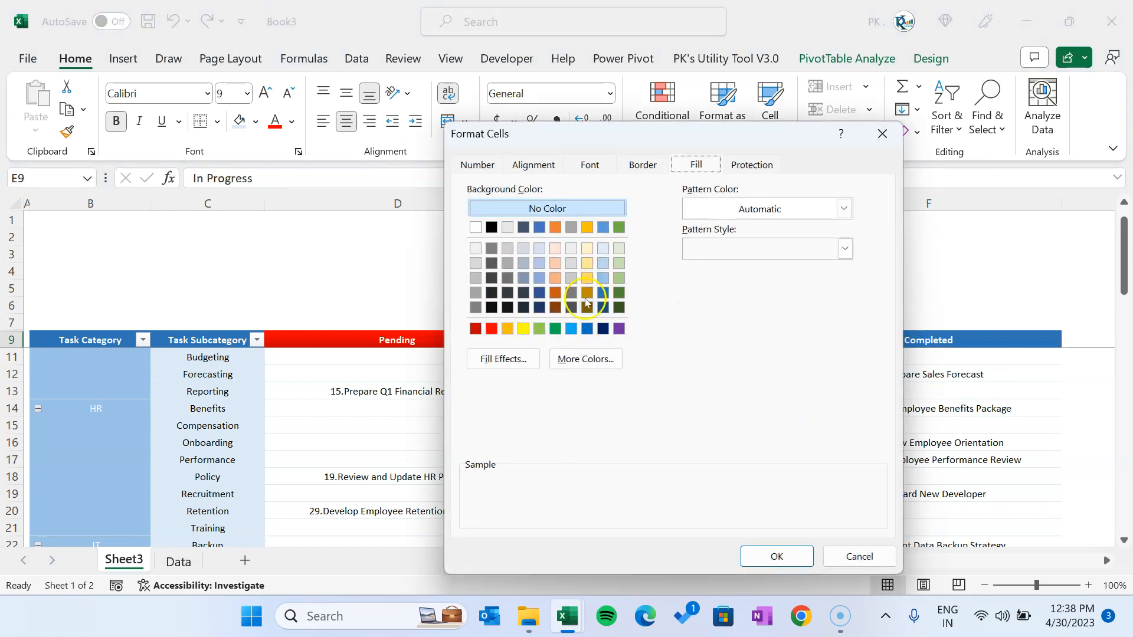
click(526, 357)
click(732, 230)
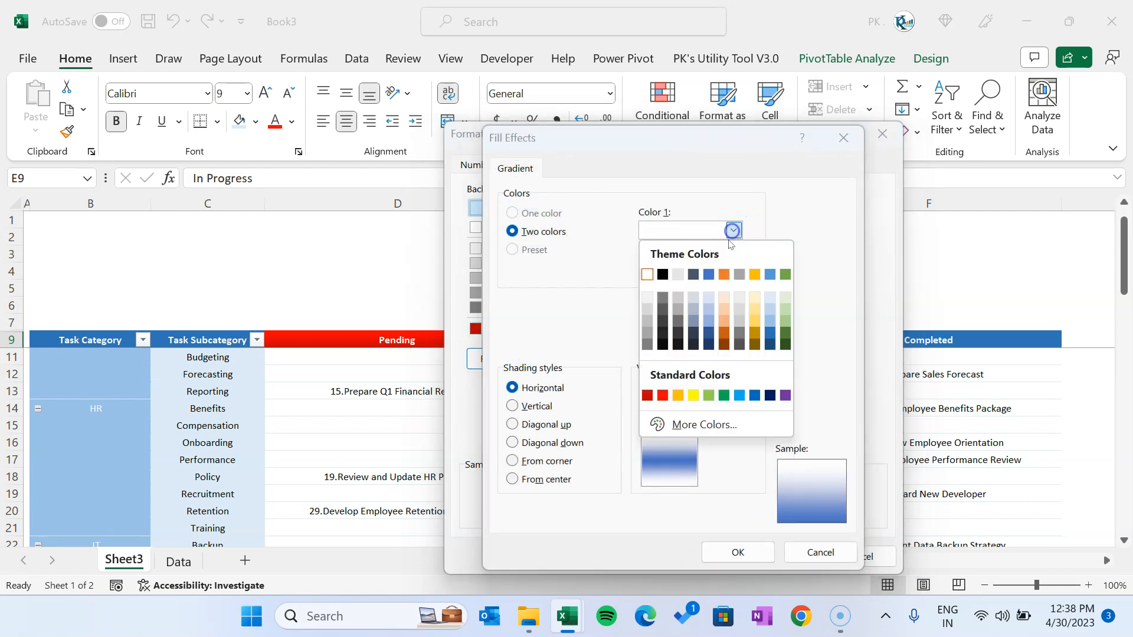
click(753, 273)
click(735, 270)
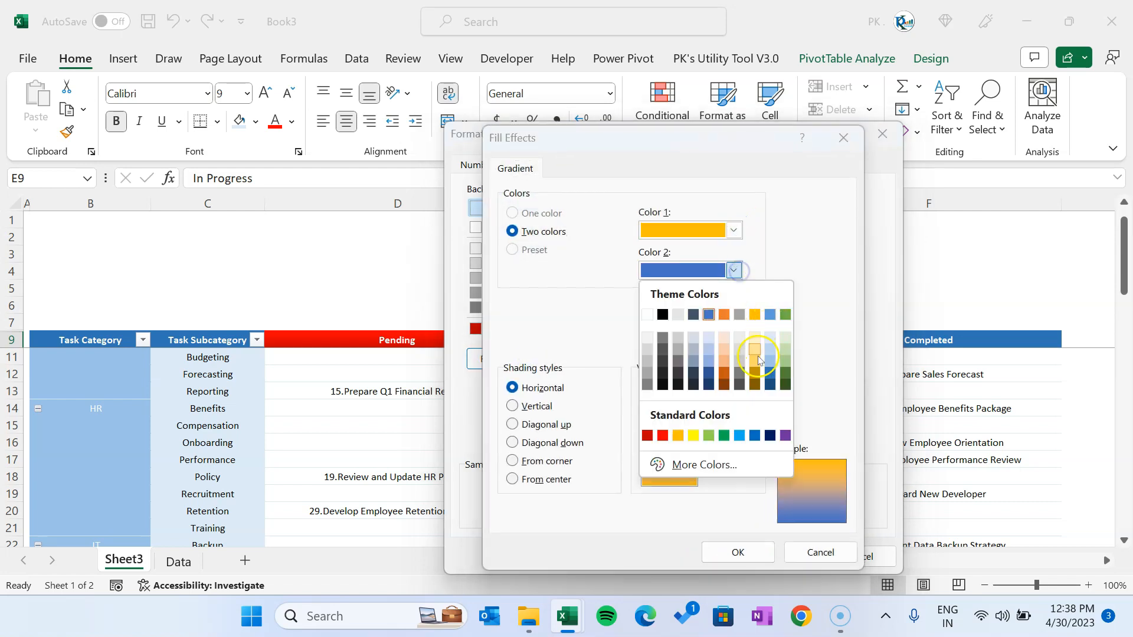
click(755, 353)
click(732, 551)
Switch the In Progress header's gradient to the variant with the lighter gold at the top, and apply it.
click(502, 358)
click(734, 407)
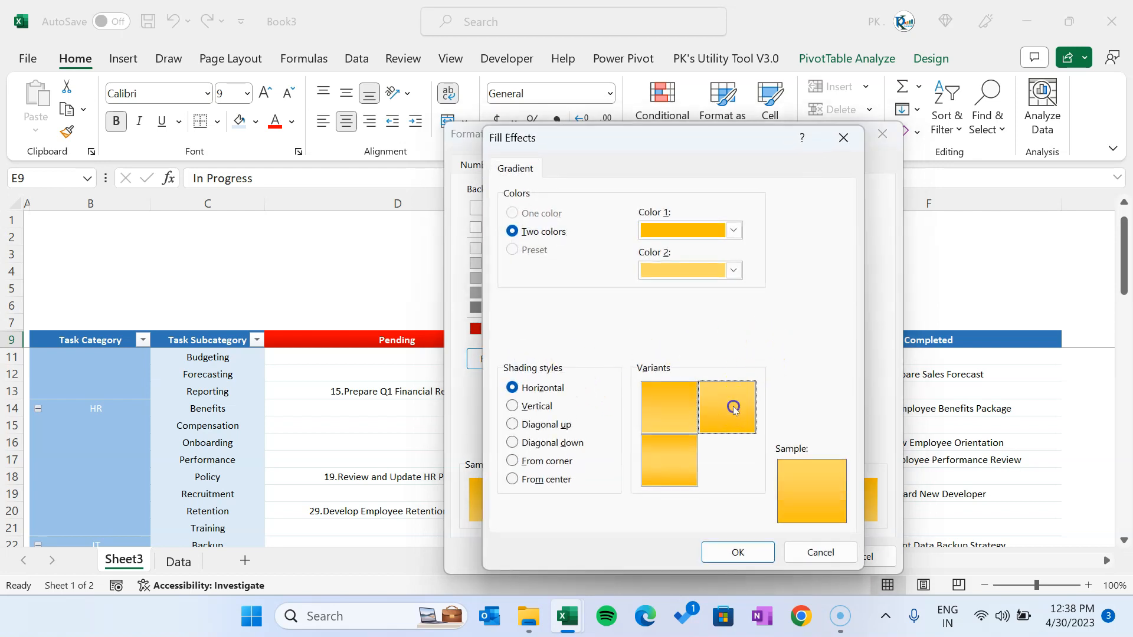
click(731, 552)
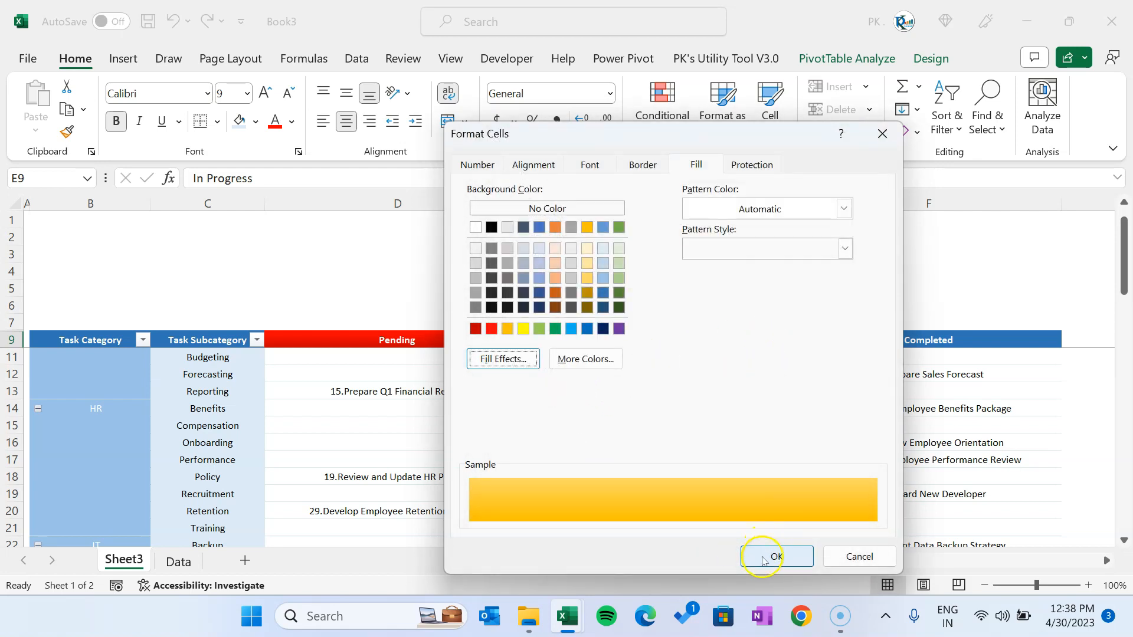
click(763, 558)
Apply a horizontal two-color gradient fill to the Completed header F9, with standard Light Green as Color 1 and theme green as Color 2.
click(856, 339)
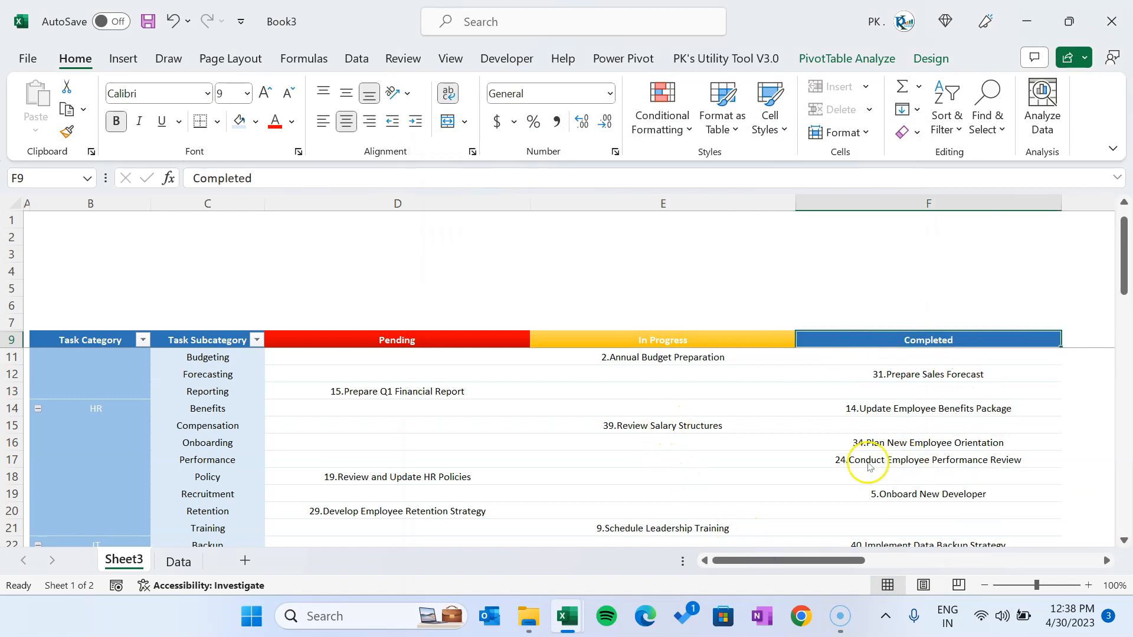
key(ctrl+1)
click(511, 361)
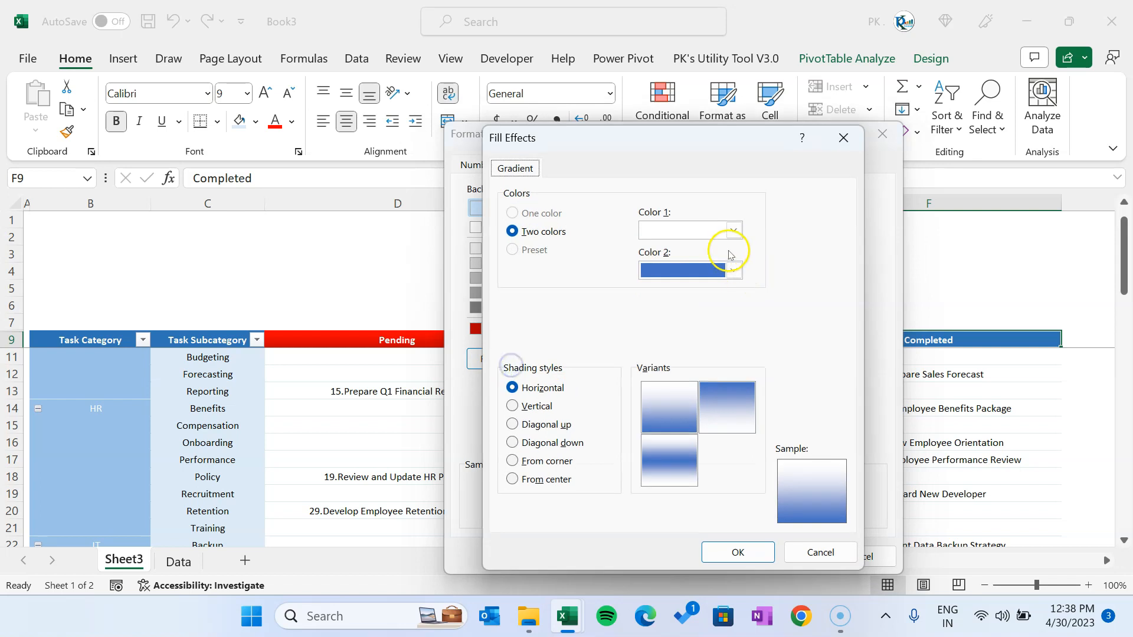
click(734, 230)
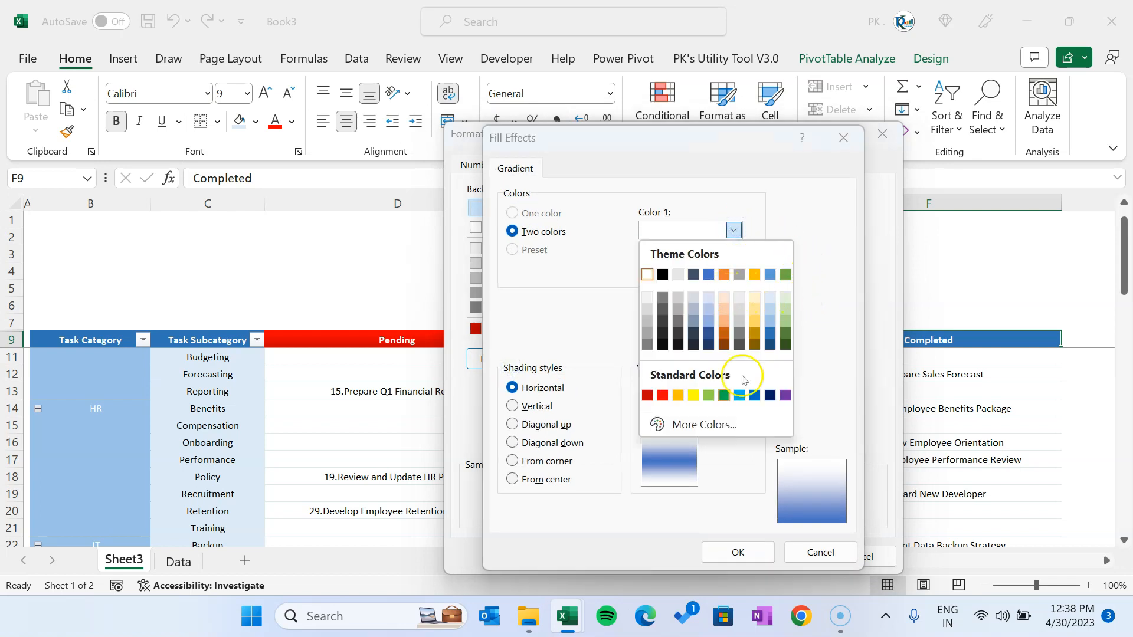
click(709, 395)
click(733, 270)
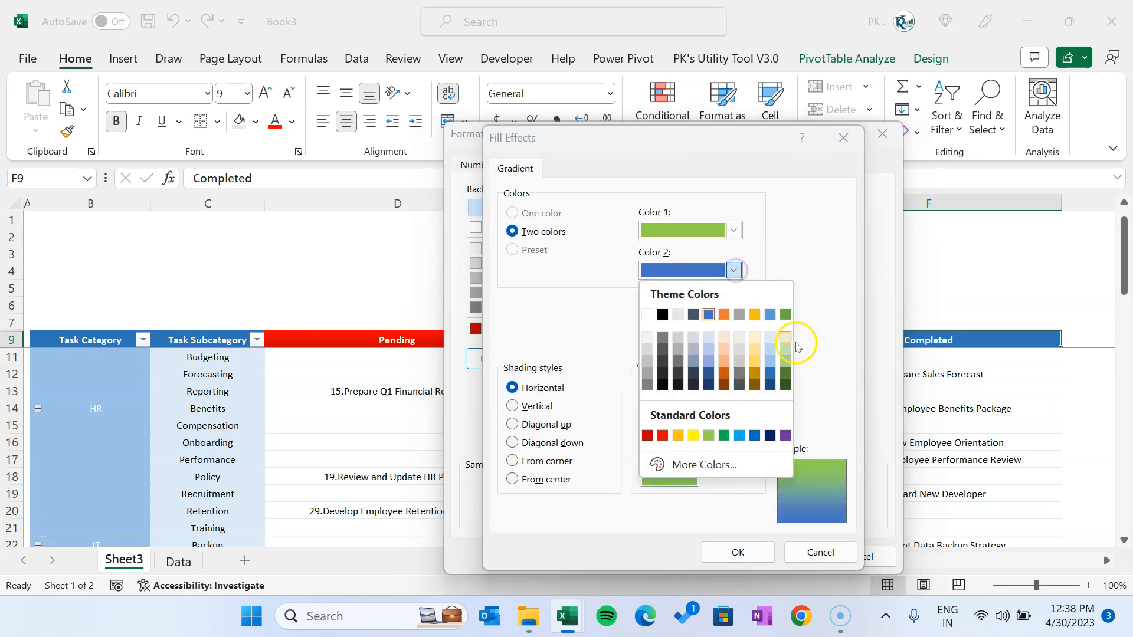
click(785, 315)
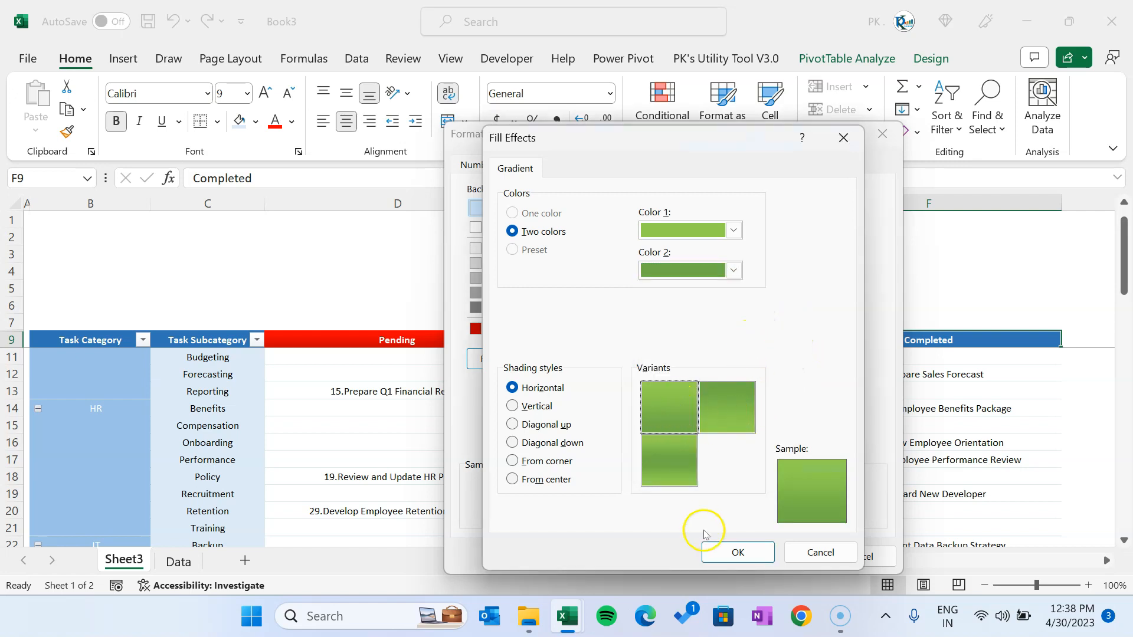
click(738, 552)
click(776, 553)
click(577, 404)
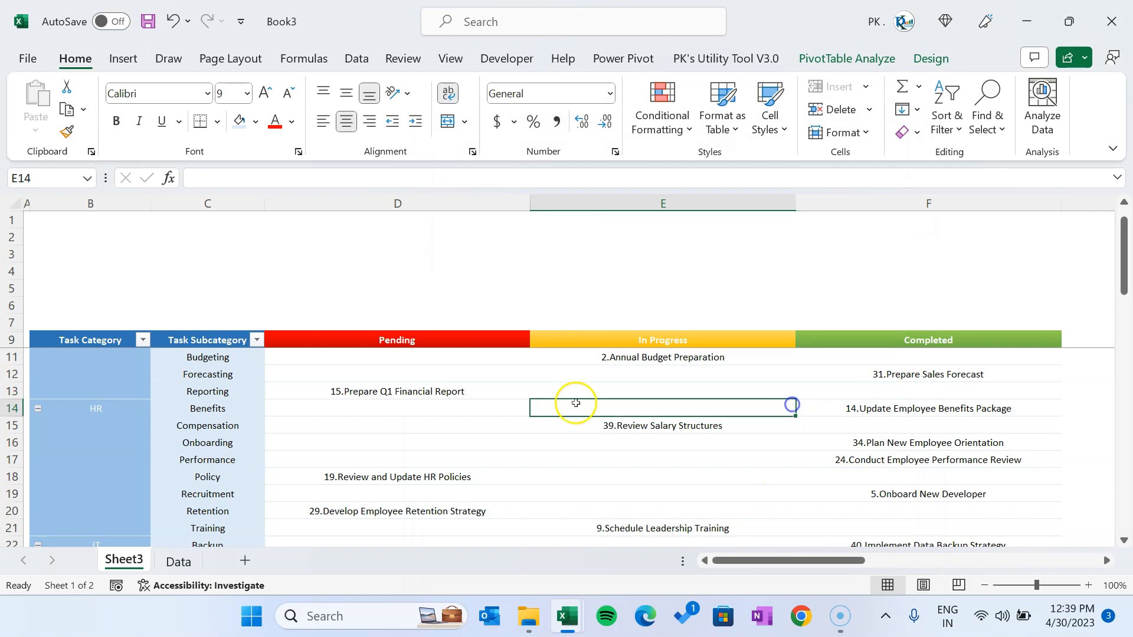
Fill the Pending column's task cells down to row 48 with the lightest theme orange.
click(515, 356)
scroll(535, 378, down, 2)
scroll(536, 378, down, 12)
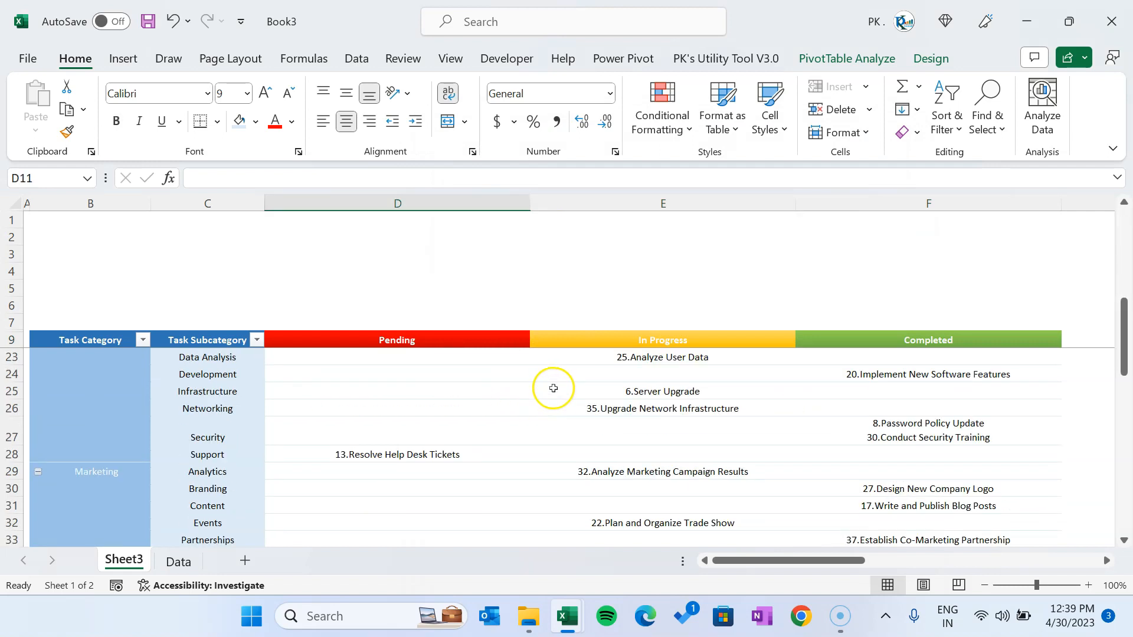
scroll(565, 388, up, 4)
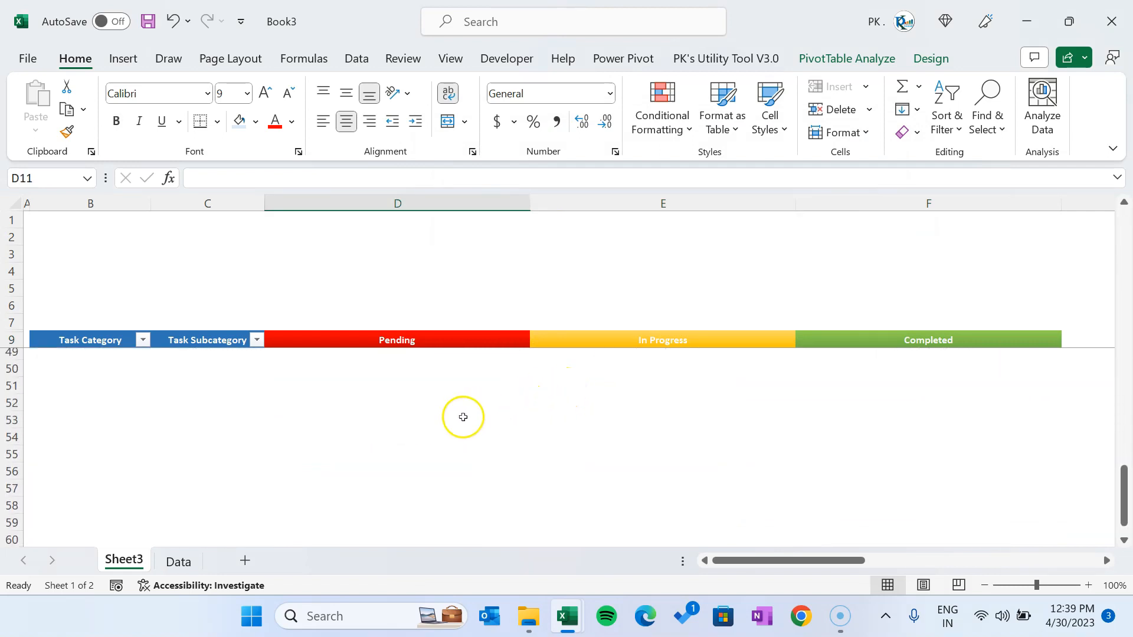
shift+click(450, 489)
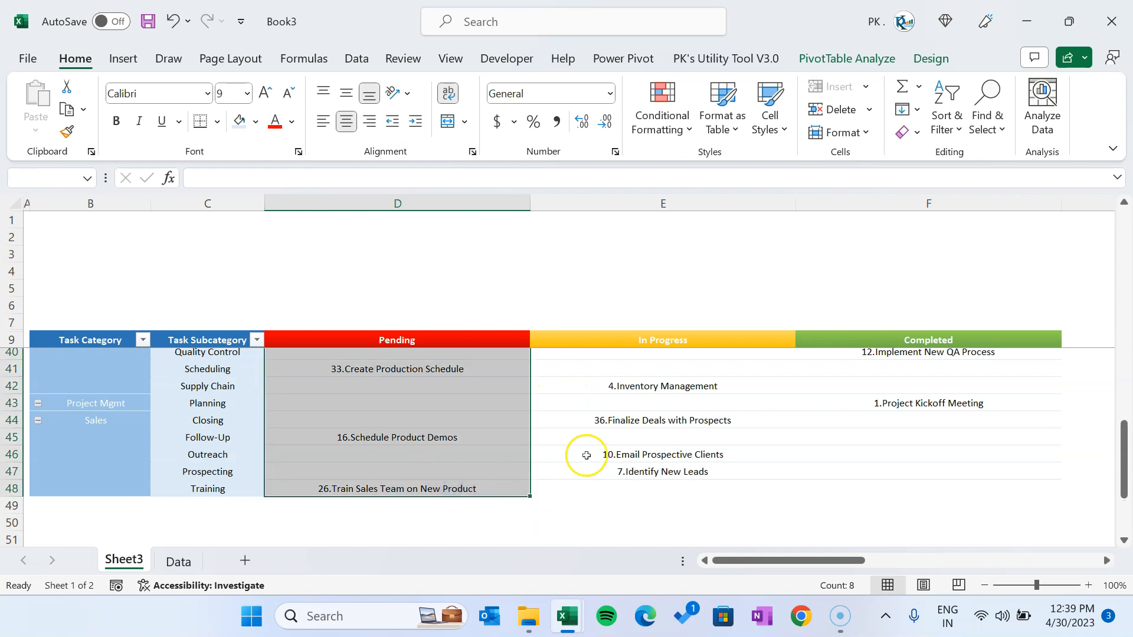
click(256, 121)
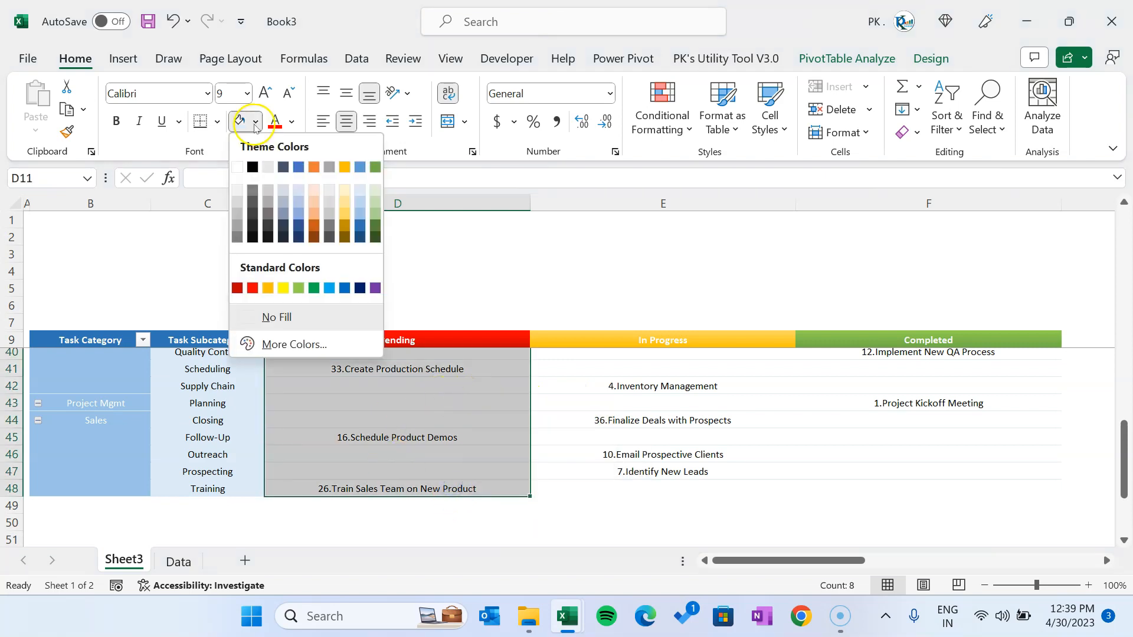
click(317, 190)
Fill the In Progress task cells with the lightest theme gold and the Completed task cells with light green.
drag(607, 420, 607, 490)
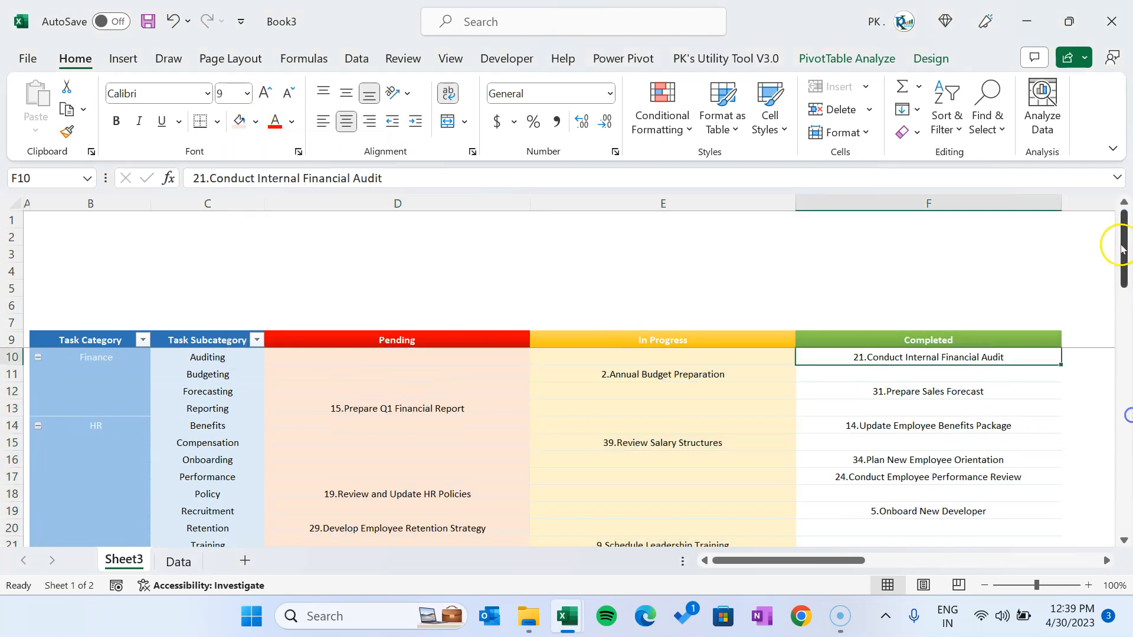
scroll(899, 446, down, 10)
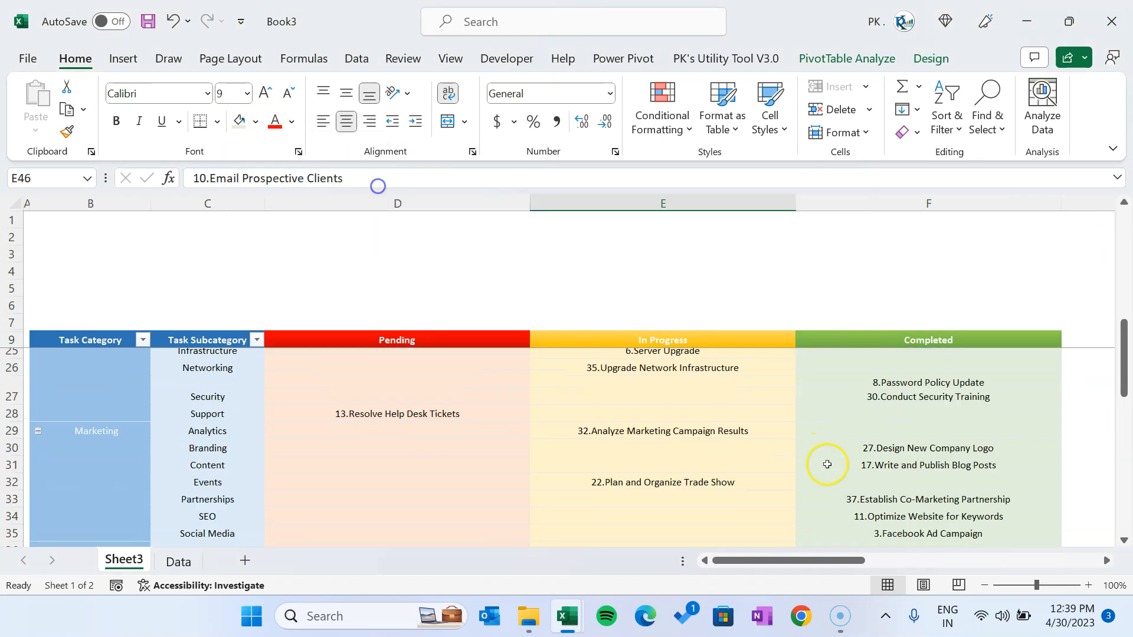
scroll(825, 464, up, 6)
Switch to the finished KANBAN board workbook and examine its charts, Assigned To slicer and Due Date timeline.
click(317, 266)
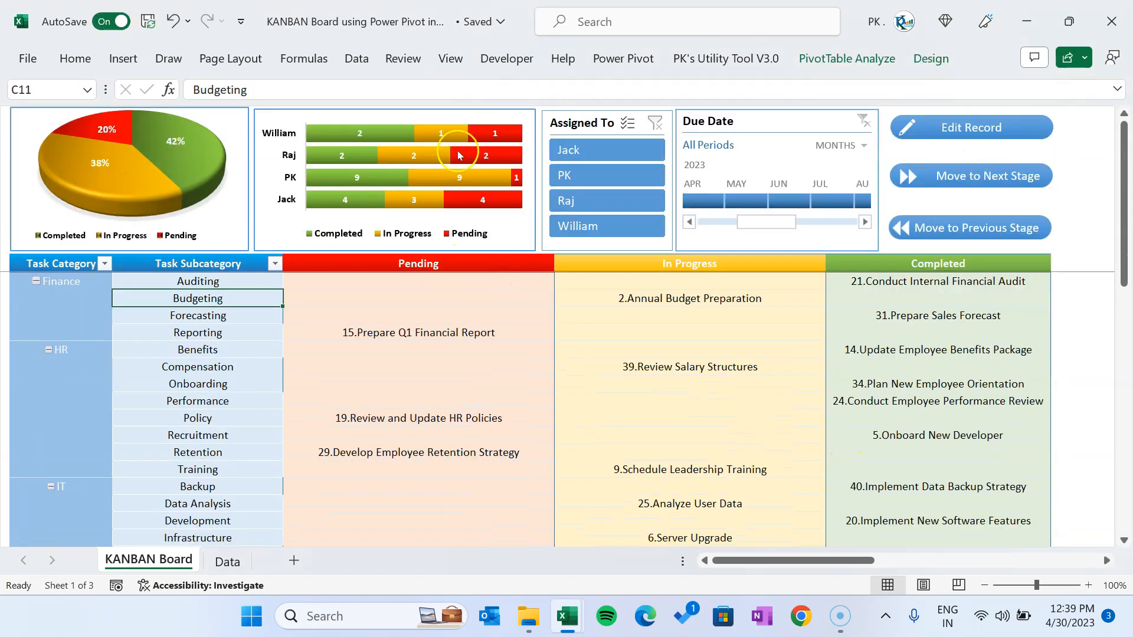
click(578, 124)
click(708, 122)
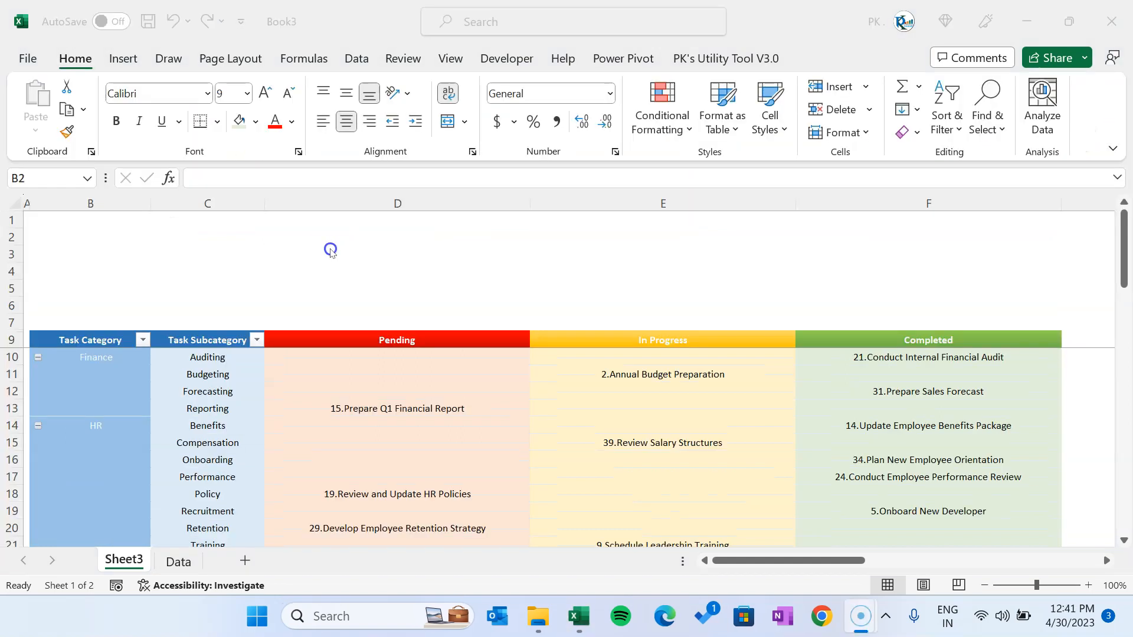
Add a new worksheet after Sheet3 in Book3 and rename it Support.
click(258, 238)
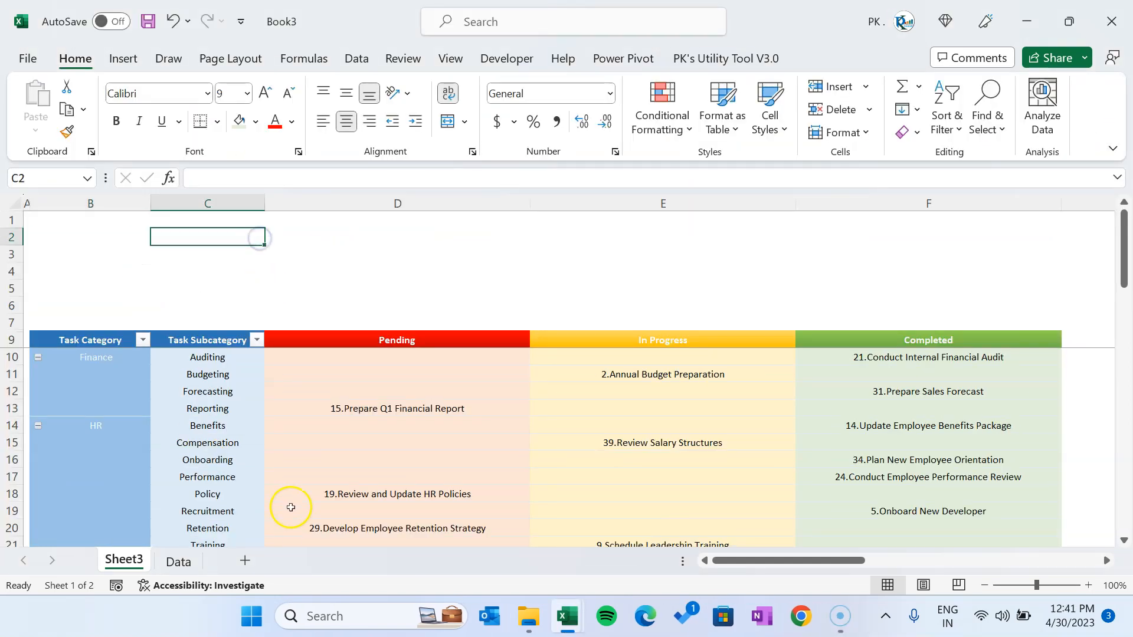
click(245, 564)
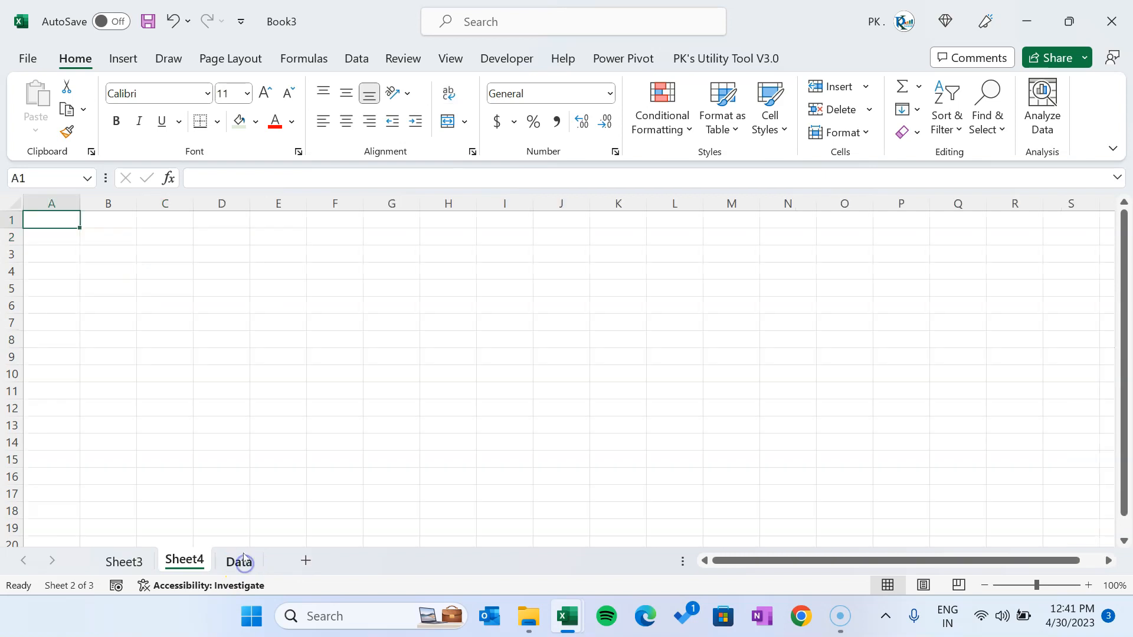
double_click(196, 560)
text(S)
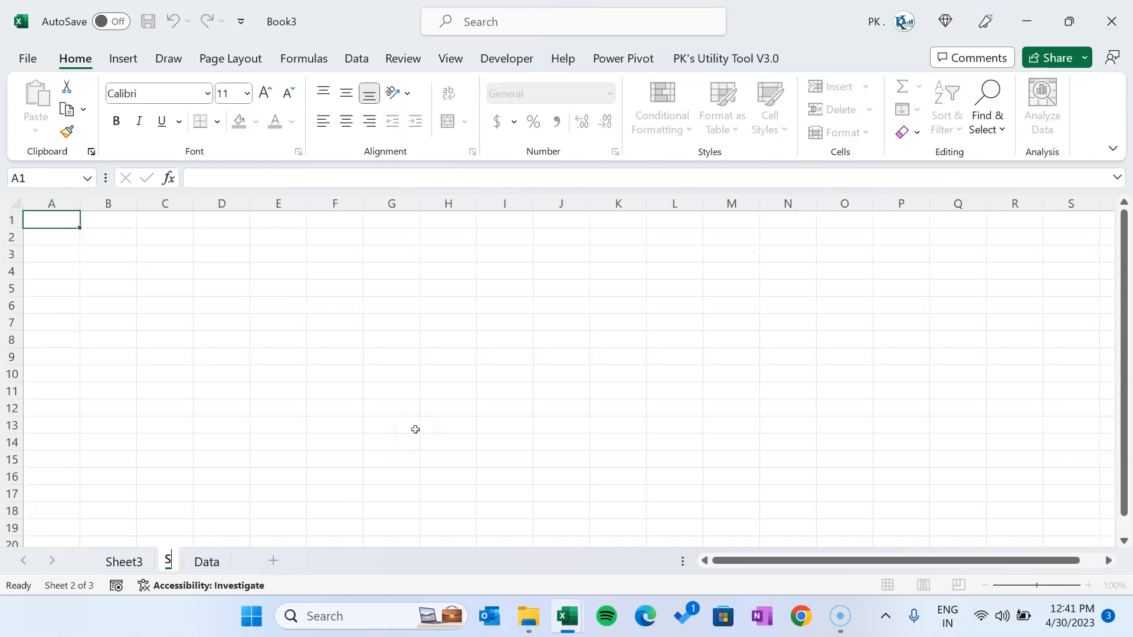
click(314, 376)
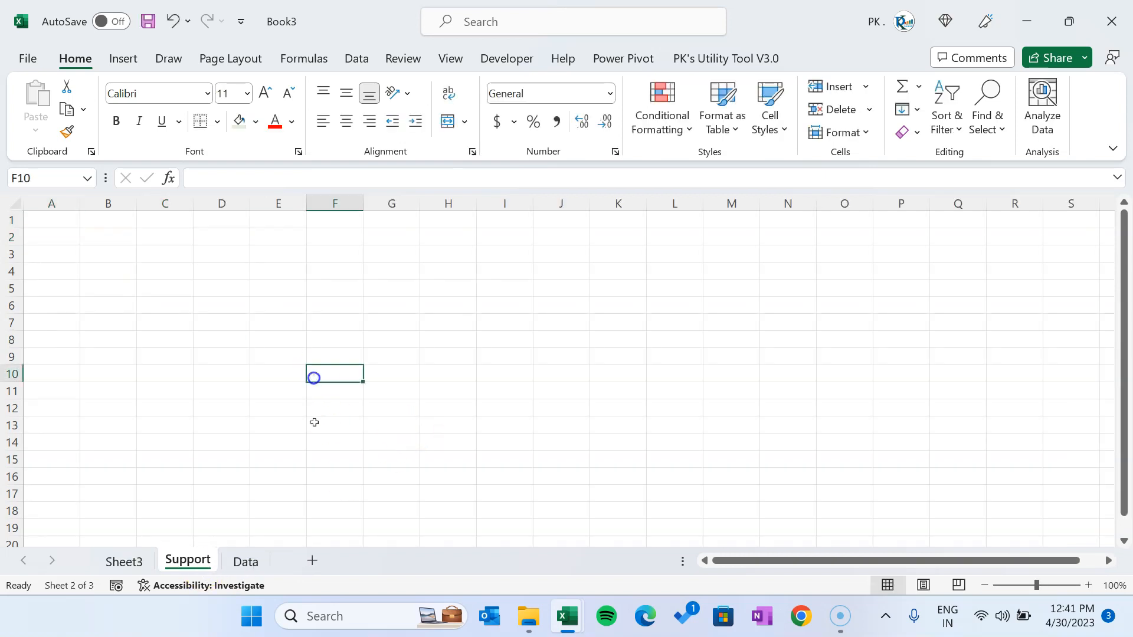
Open the data model in Power Pivot from the Data sheet and start creating a PivotTable from it.
click(245, 561)
click(228, 355)
click(357, 287)
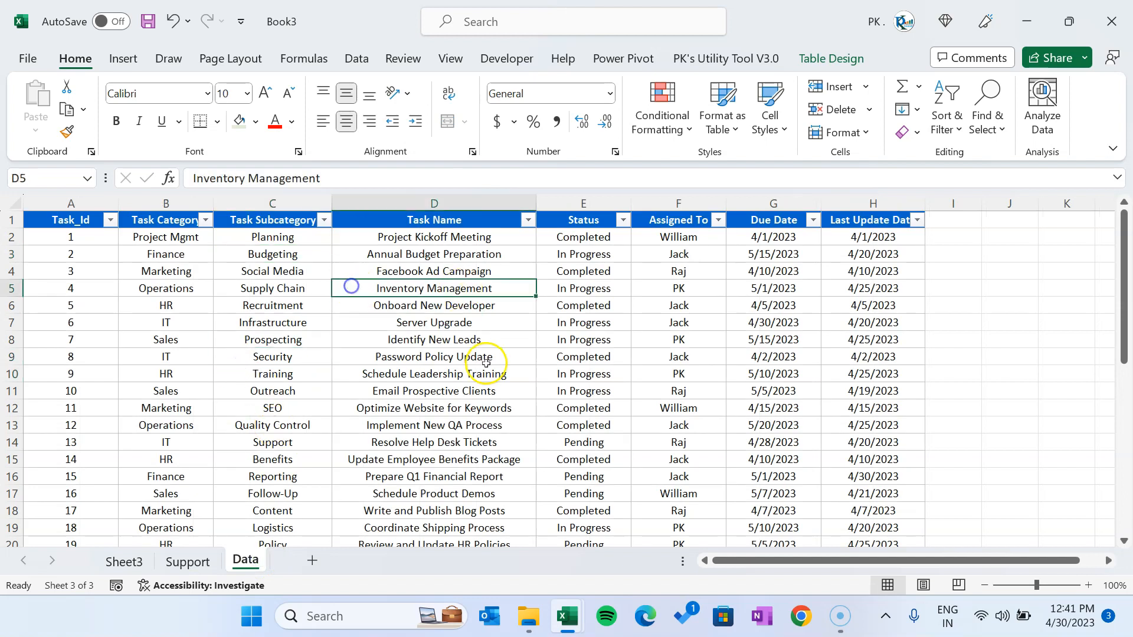
key(Up)
key(Right)
key(Up)
click(626, 59)
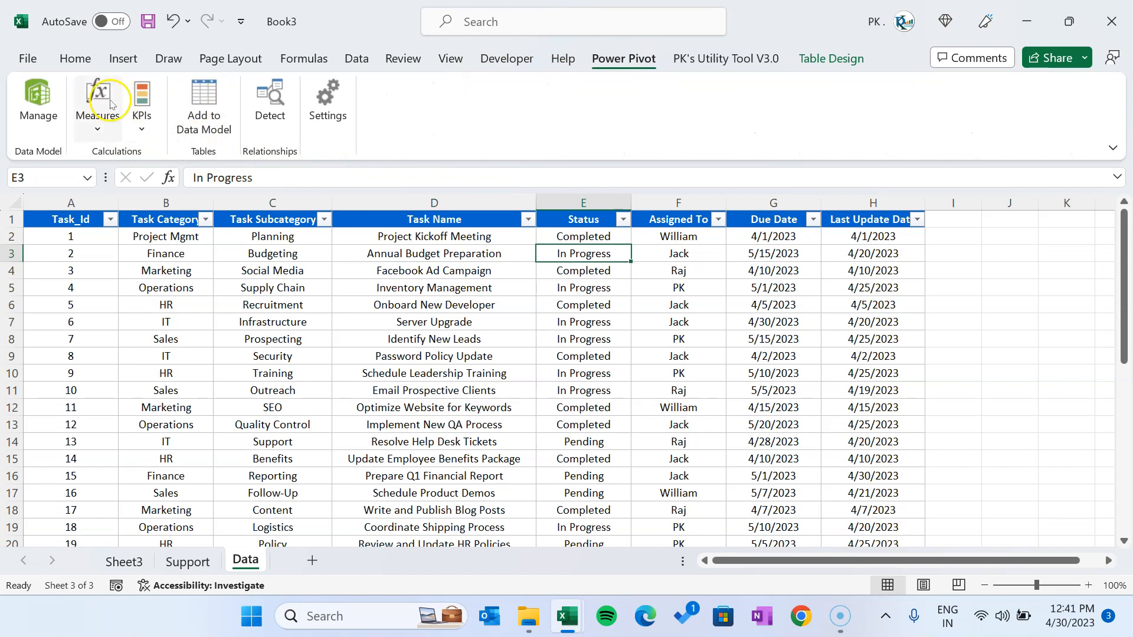
click(38, 101)
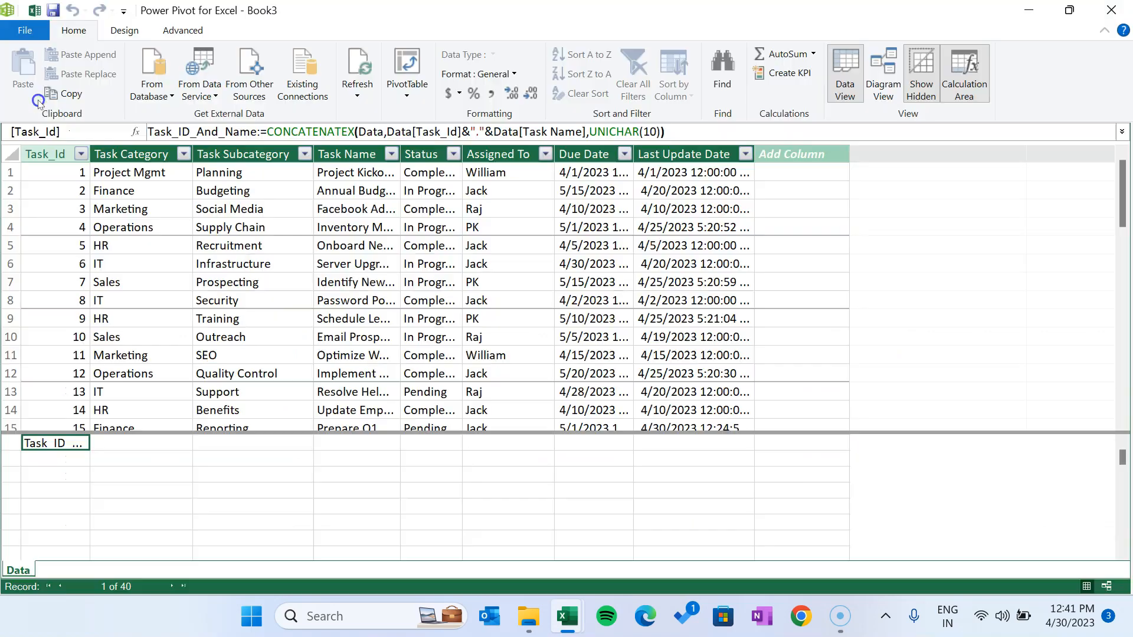
click(407, 94)
click(319, 114)
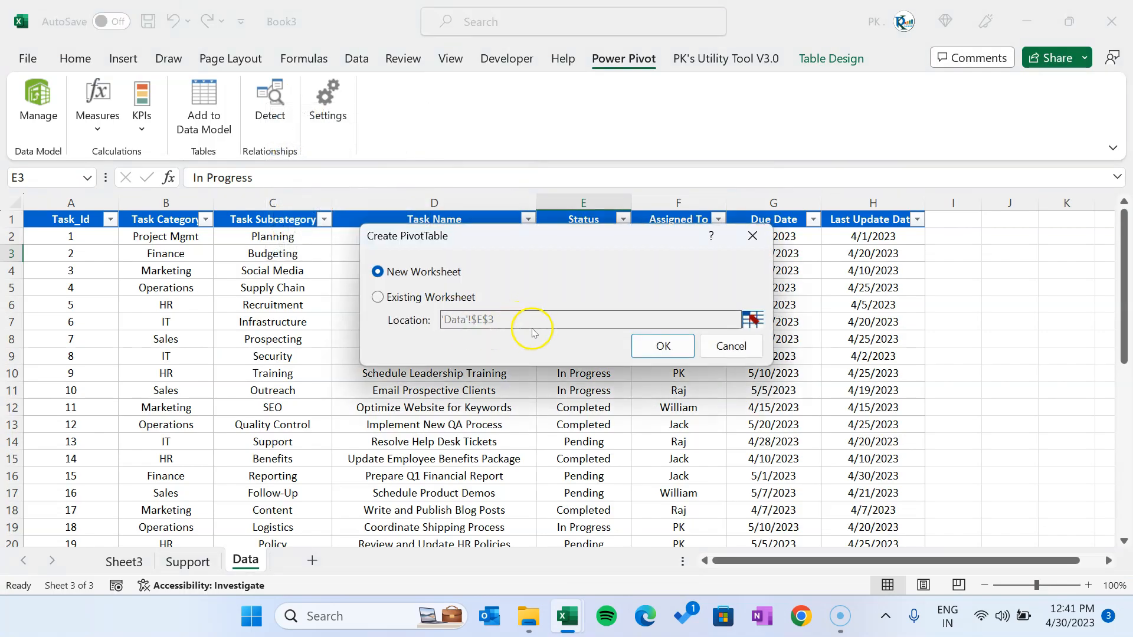
Place the new PivotTable in the existing Support worksheet at cell B2.
click(378, 297)
click(752, 319)
click(198, 561)
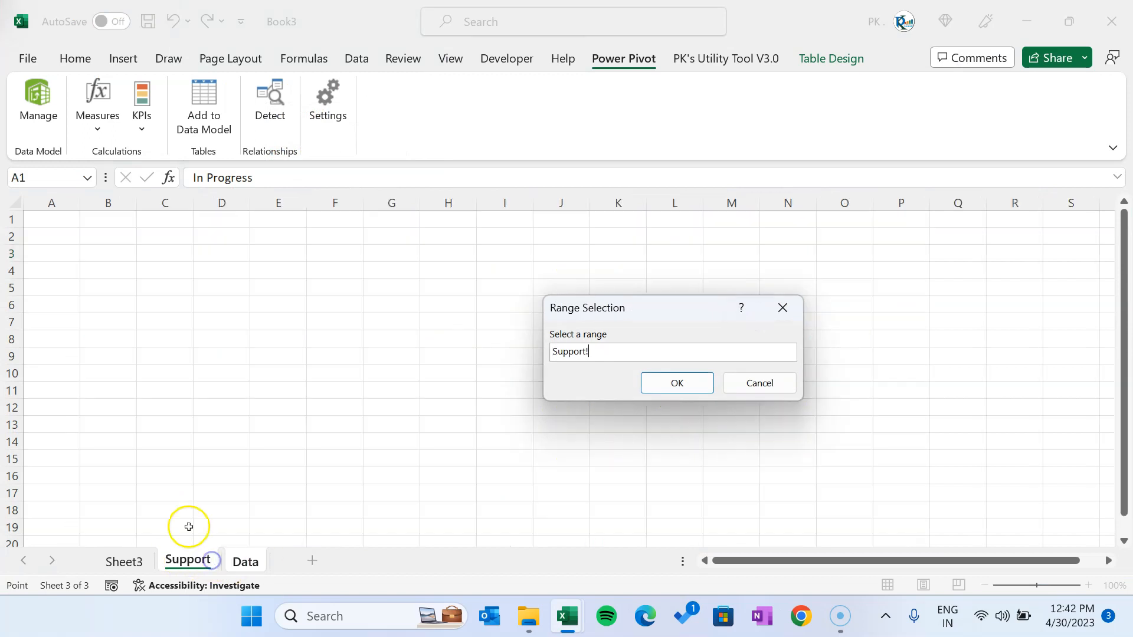
click(90, 237)
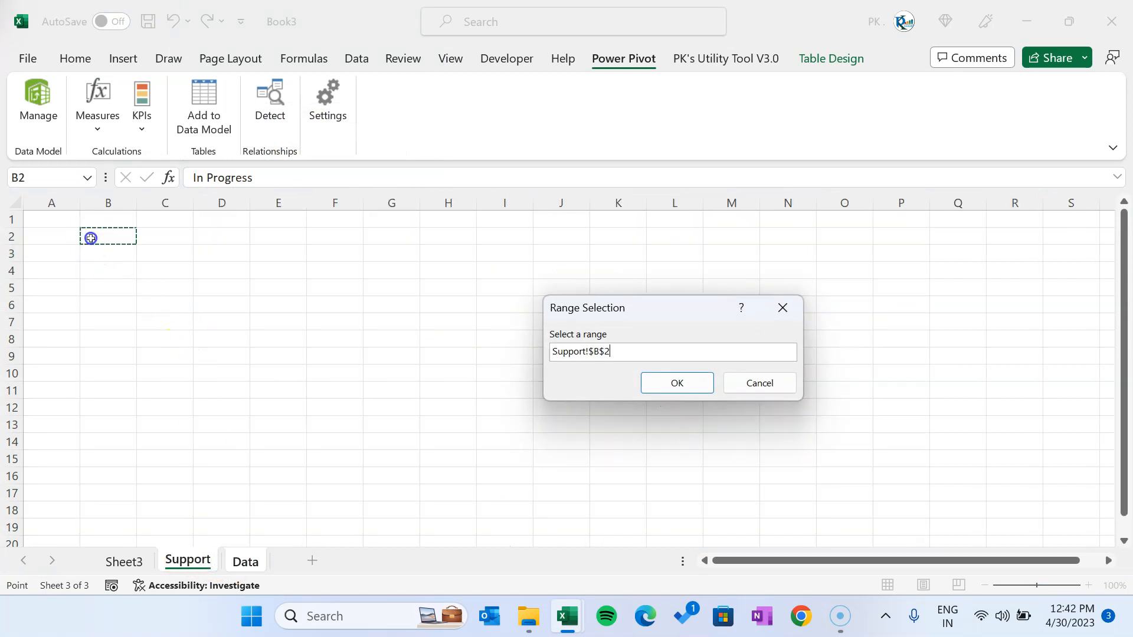
click(677, 383)
Add the Status field to both Rows and Values of the Support PivotTable, and close the field list.
right_click(102, 239)
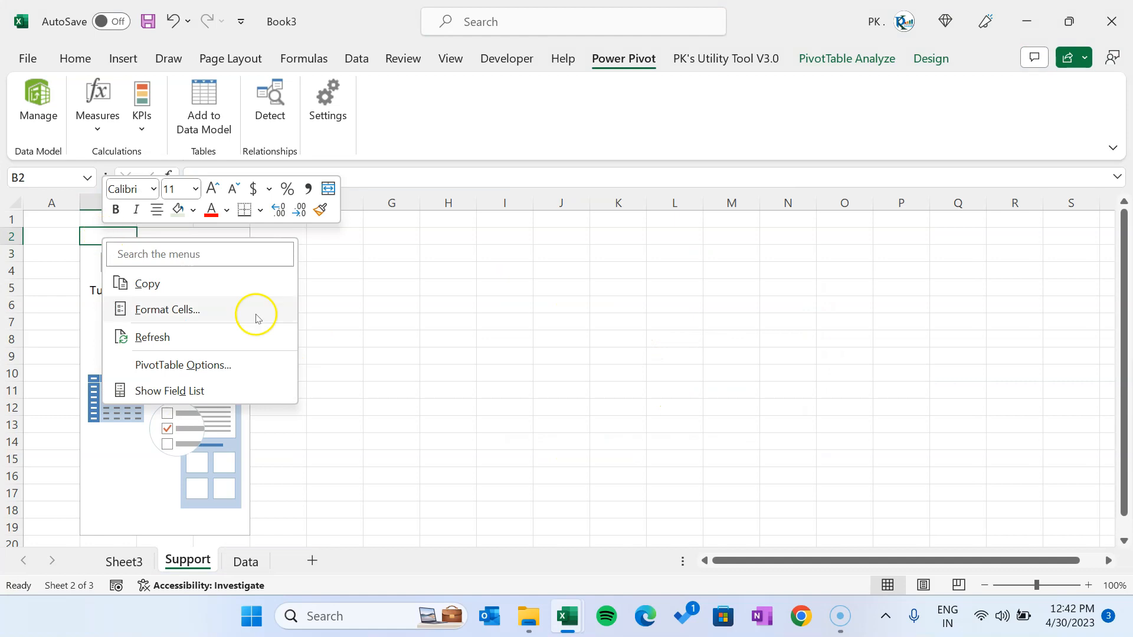
click(160, 391)
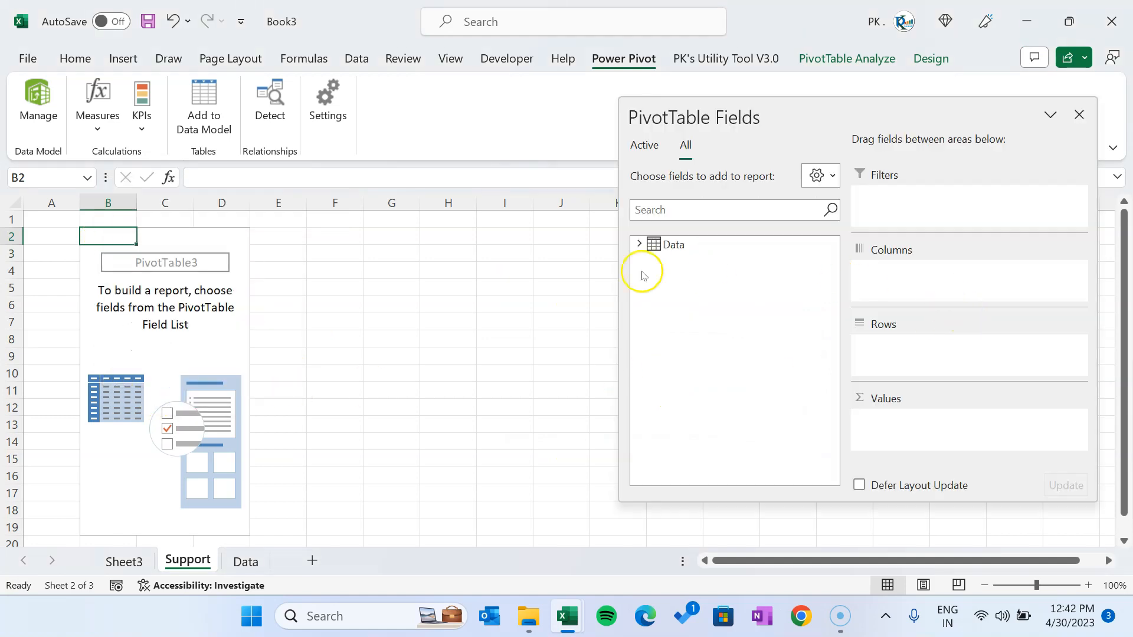
click(639, 244)
click(696, 350)
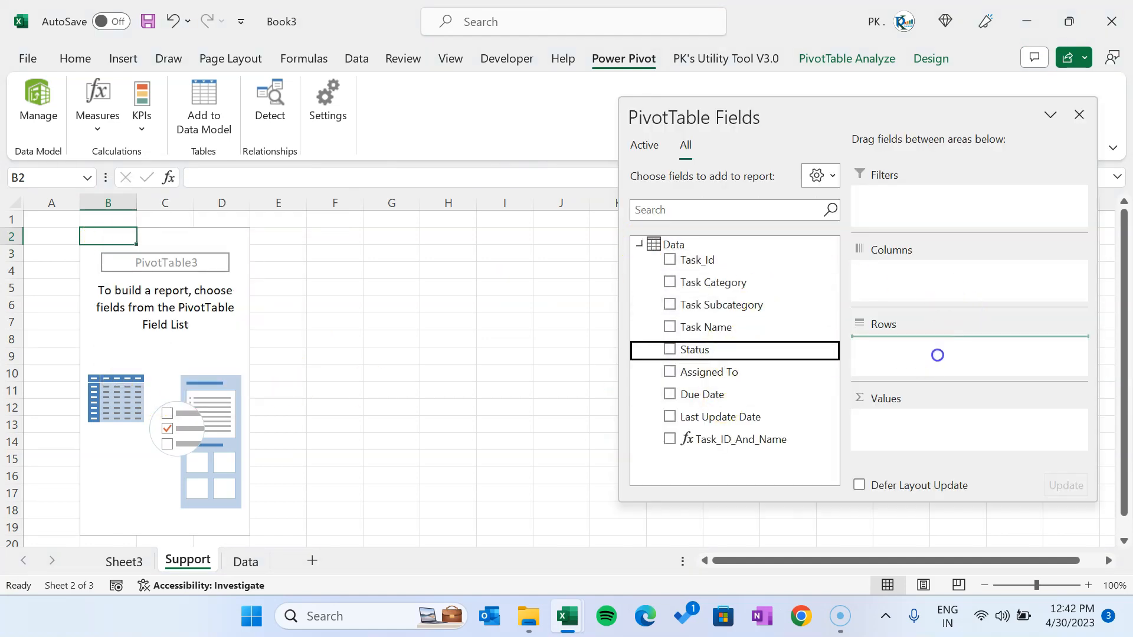
drag(937, 355, 938, 355)
drag(697, 350, 961, 436)
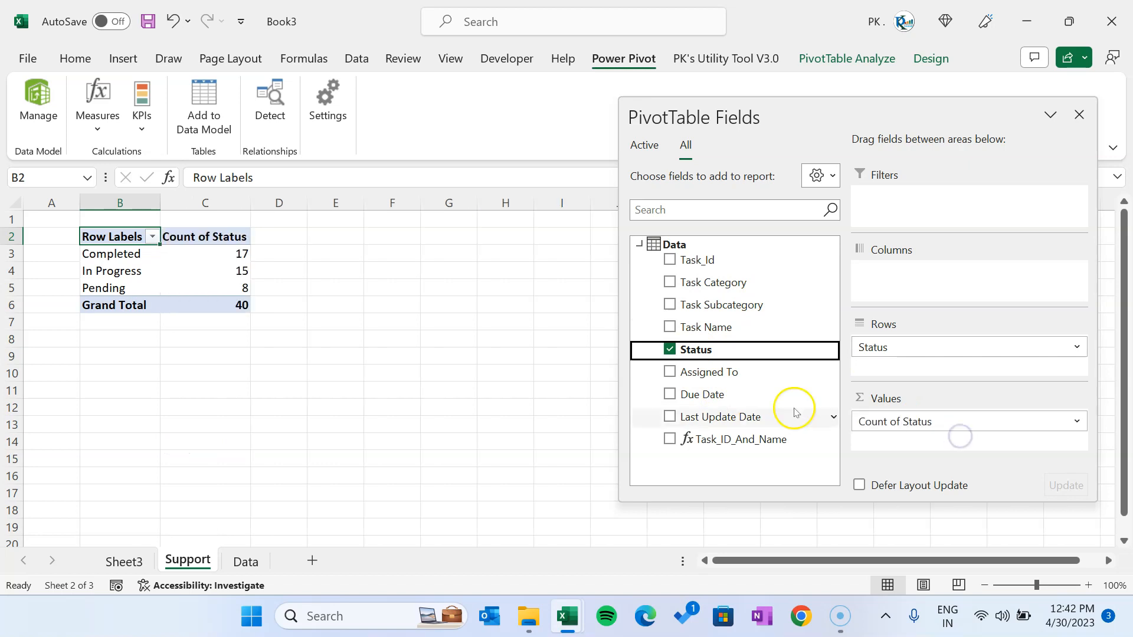
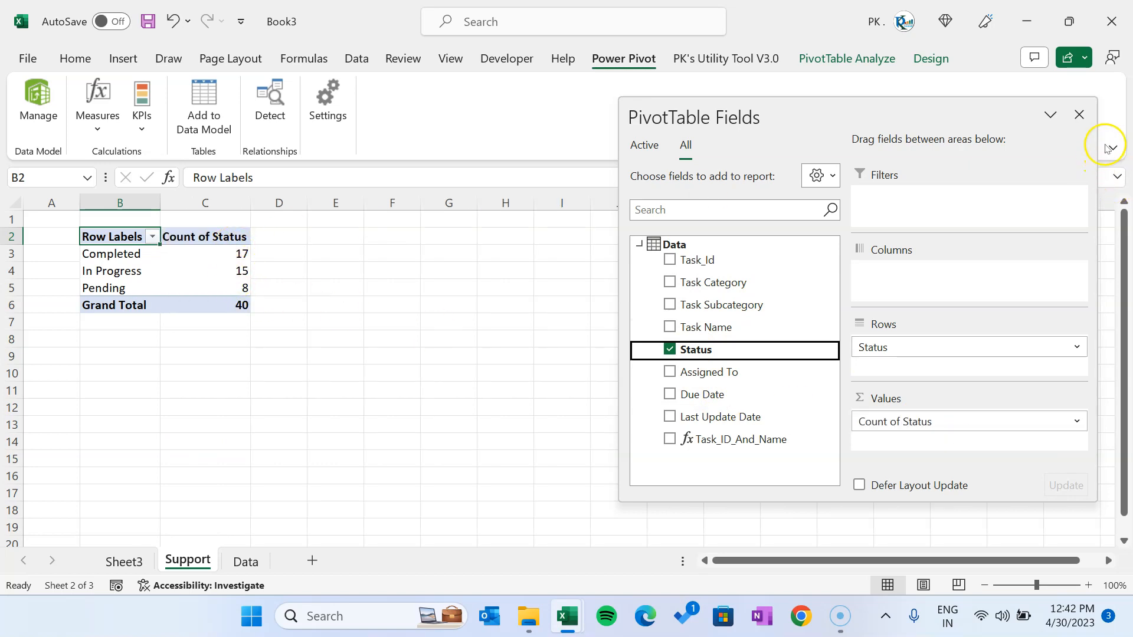
click(1079, 115)
Turn off grand totals for rows and columns in the Support PivotTable.
right_click(200, 254)
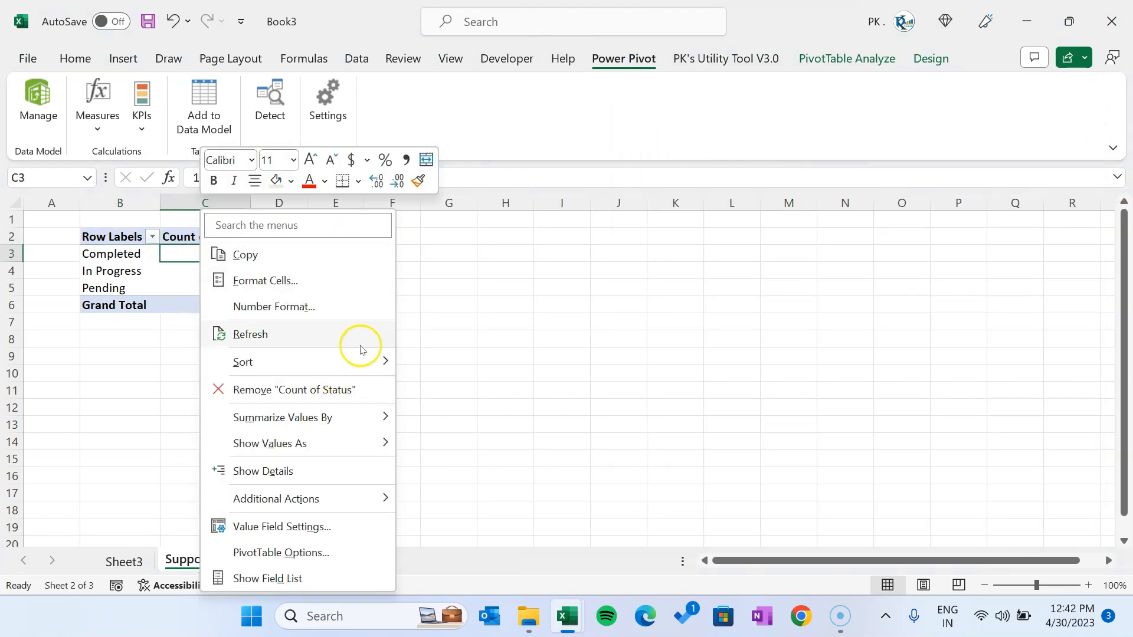
key(Escape)
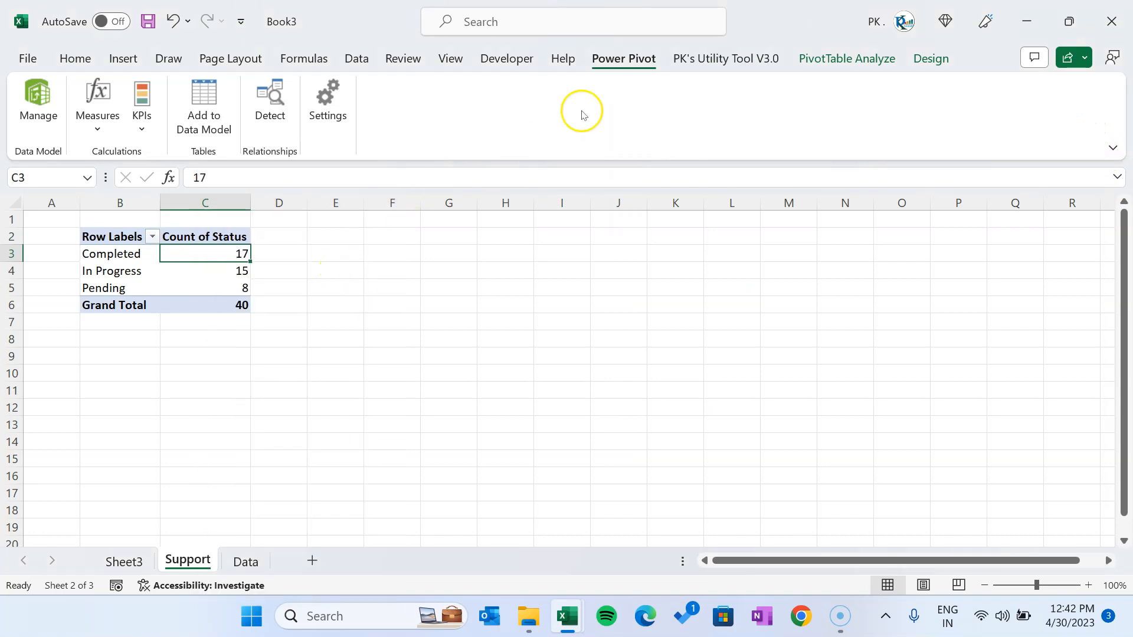
click(204, 237)
click(939, 59)
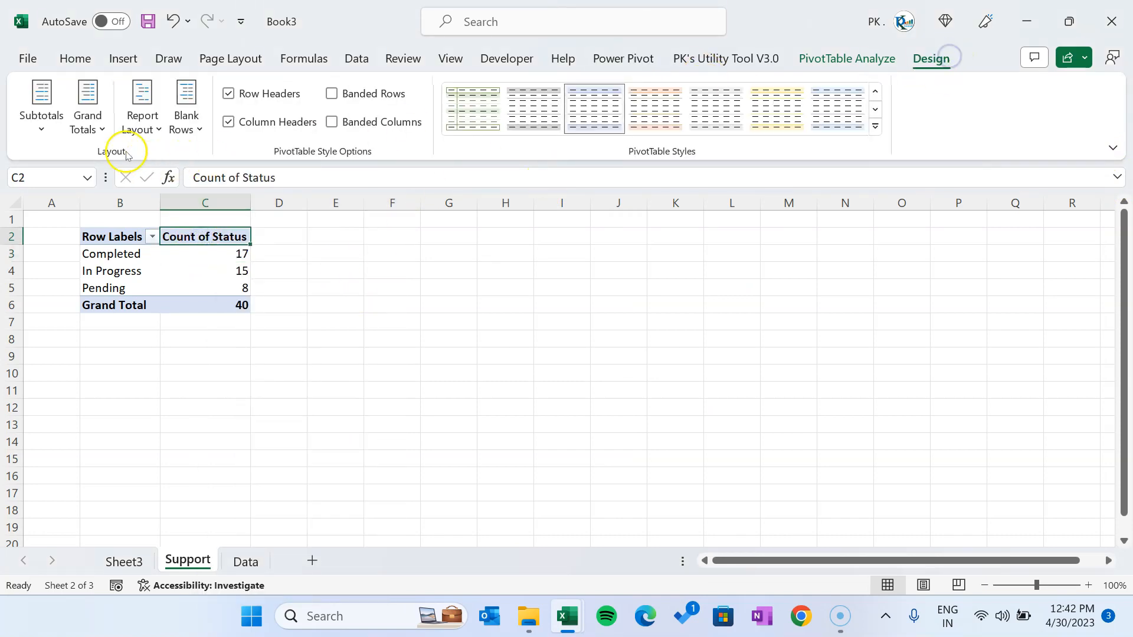
click(88, 115)
click(98, 166)
click(332, 267)
Insert a 3-D pie chart based on the whole status count PivotTable.
click(201, 259)
key(ctrl+a)
click(136, 59)
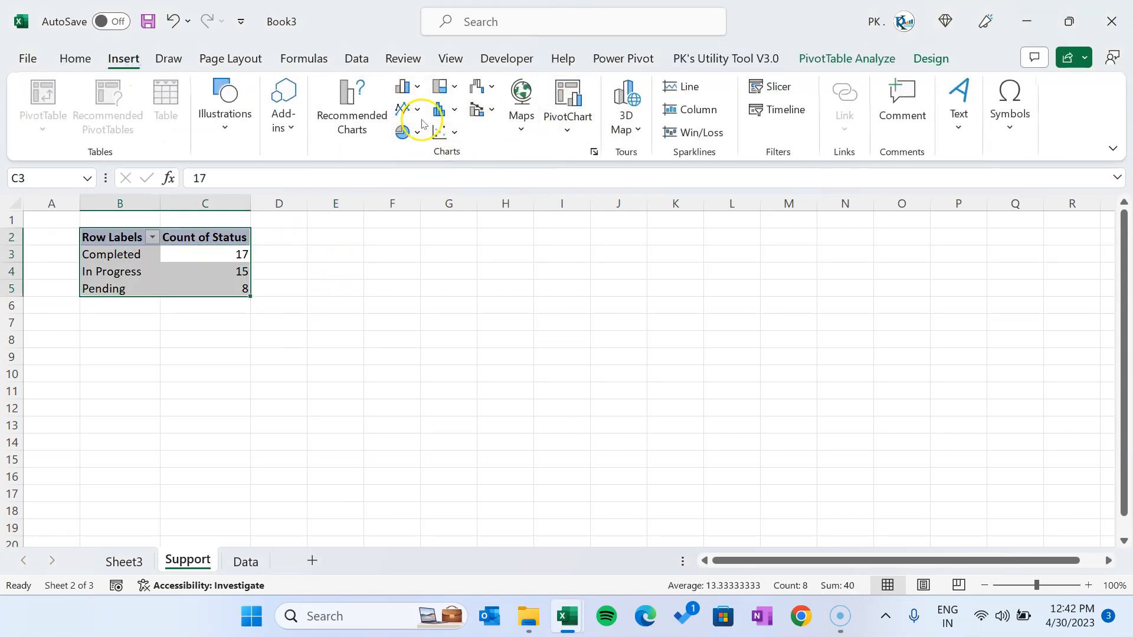
click(420, 131)
click(420, 275)
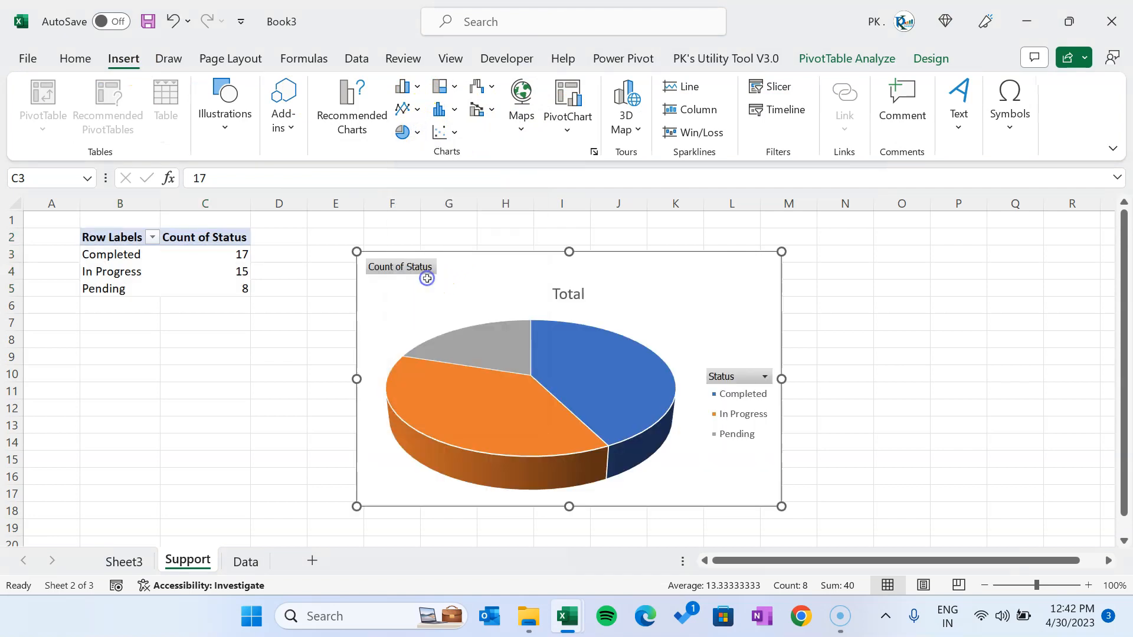
Move the pie chart closer to the pivot table and apply the chart style with coloured category labels outside the slices.
click(590, 252)
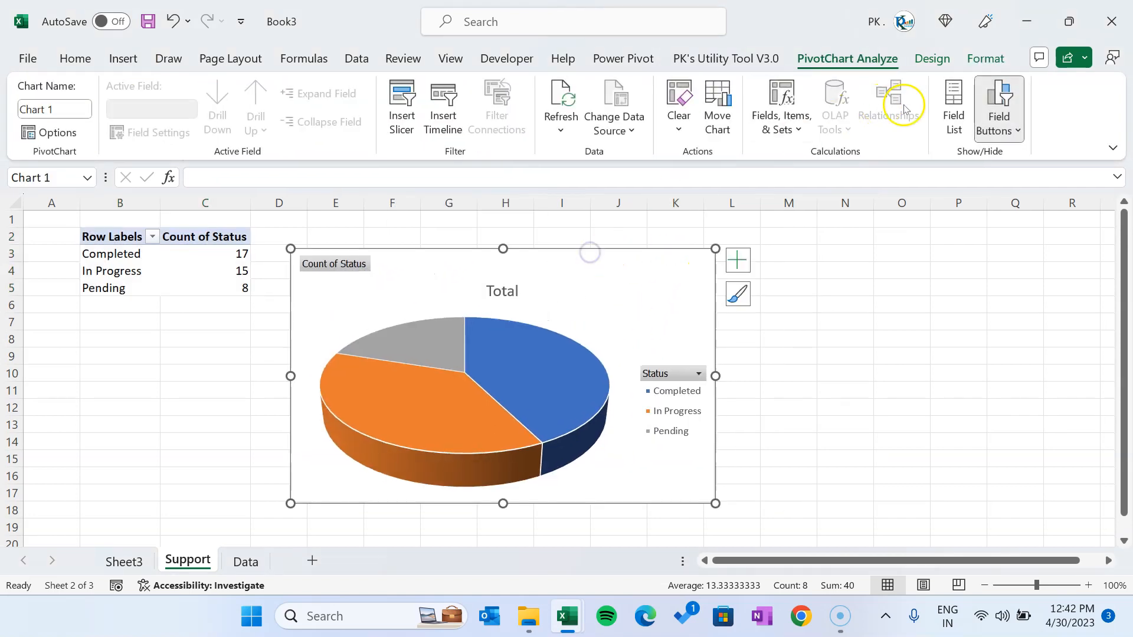
click(936, 60)
click(812, 134)
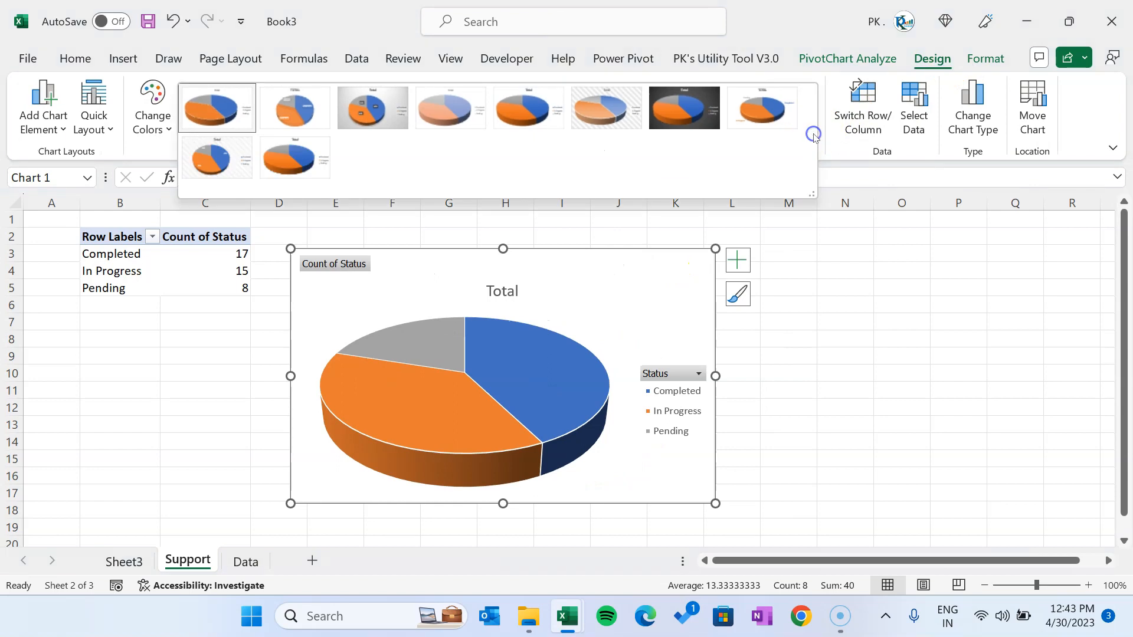
click(745, 123)
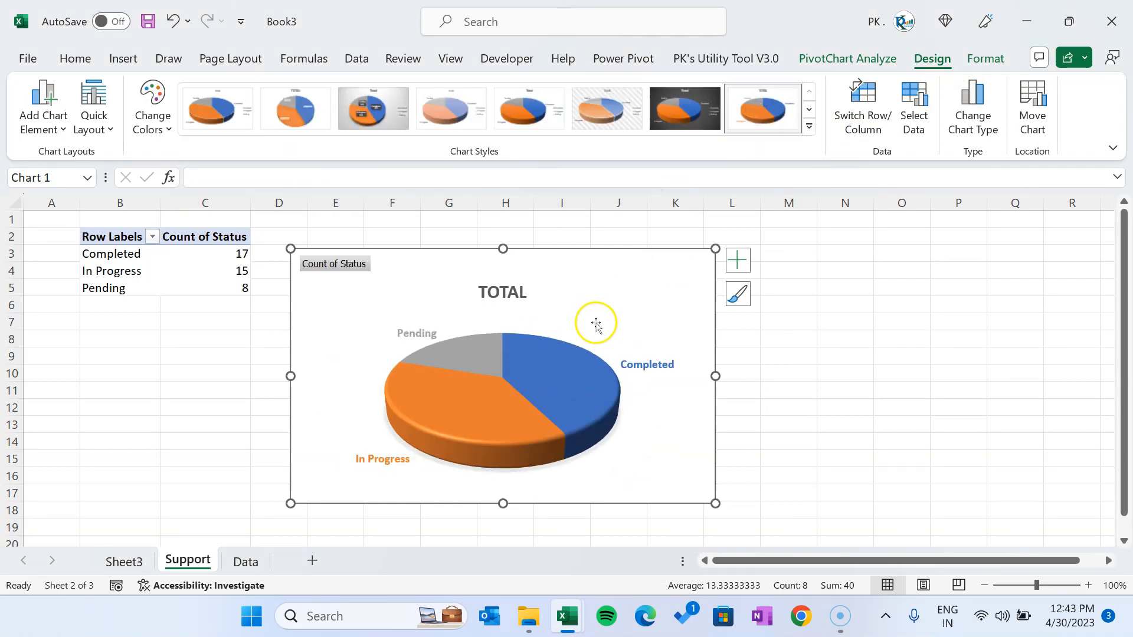
Remove the title from the pie chart.
click(744, 265)
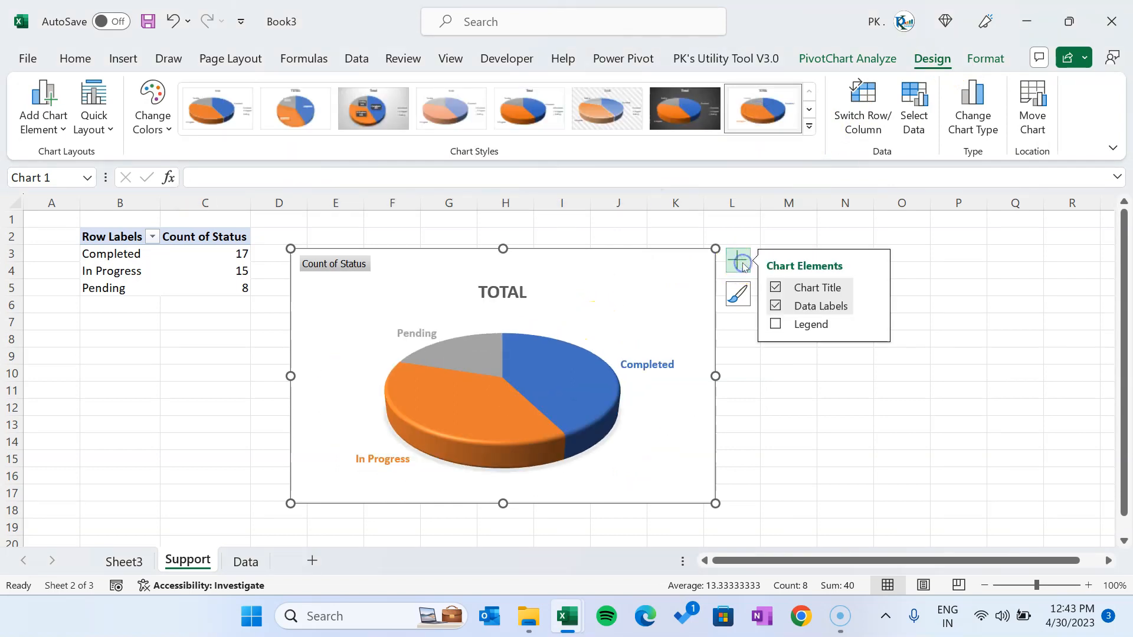
click(775, 288)
click(655, 267)
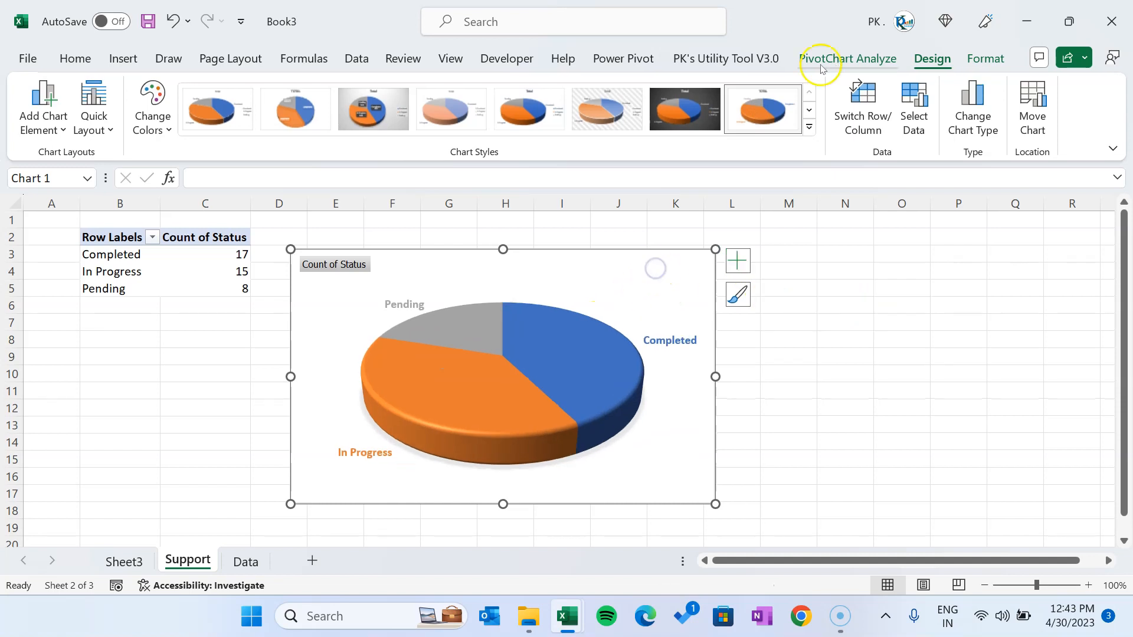
Hide all field buttons on the pivot chart and shrink the chart to span roughly columns E to I, down to row 12.
click(845, 61)
click(1001, 131)
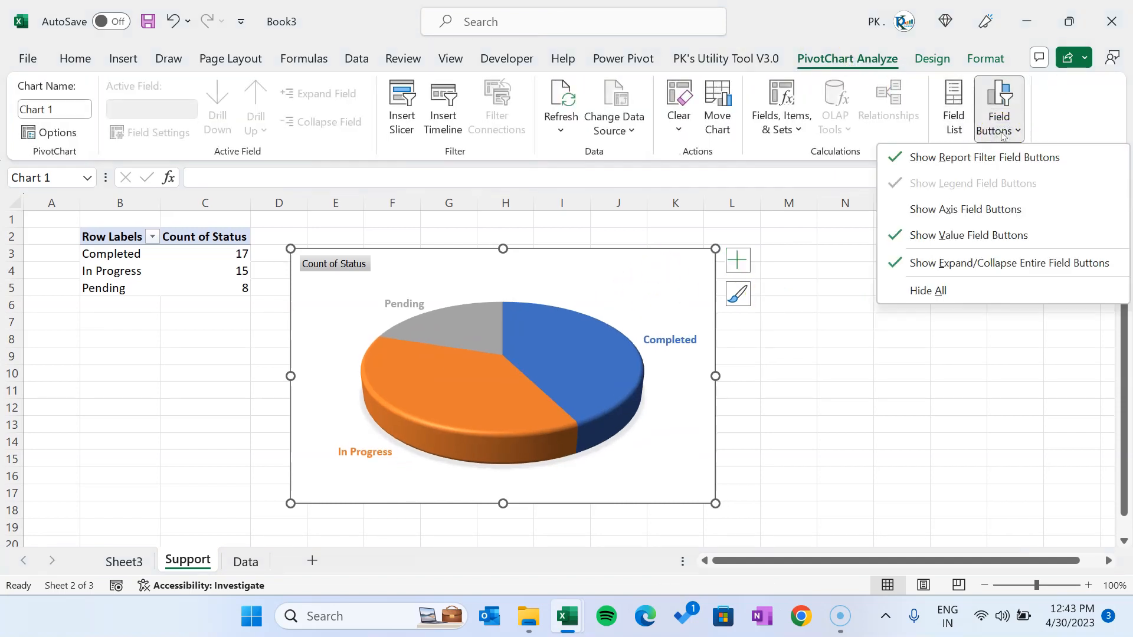
click(929, 291)
drag(715, 505, 584, 406)
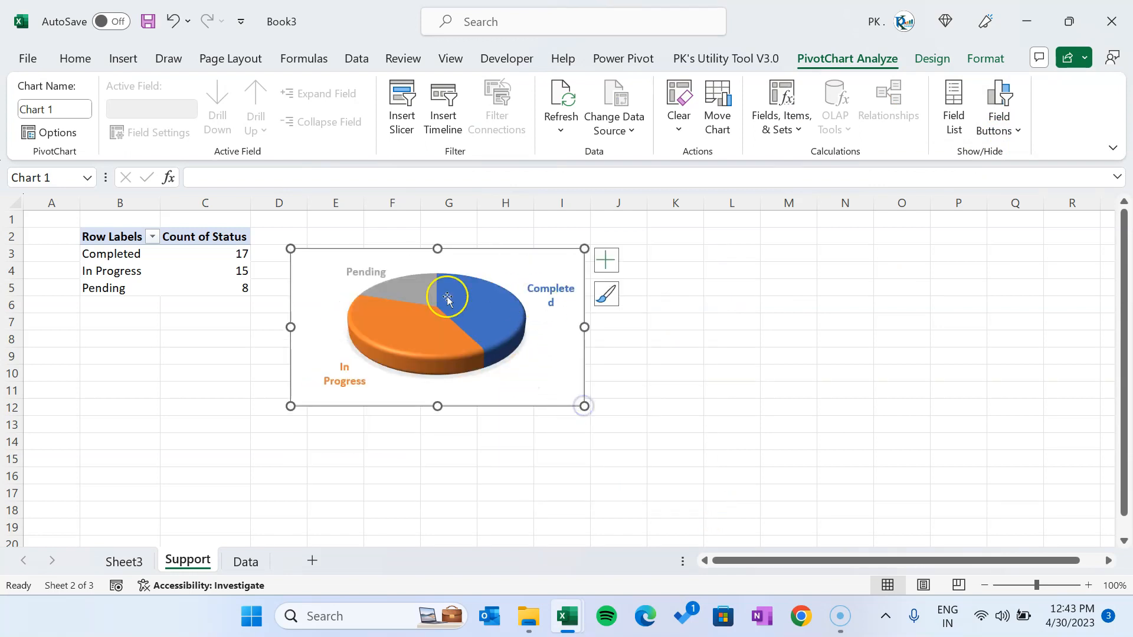
Fill only the Completed slice of the pie with standard light green.
click(503, 315)
double_click(494, 314)
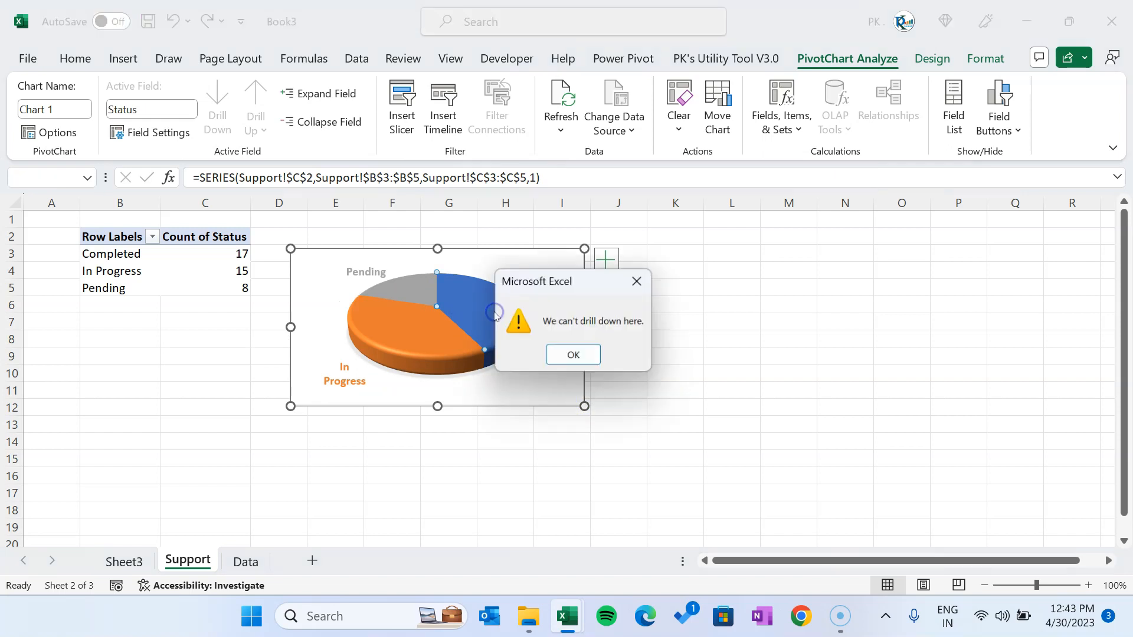
key(Escape)
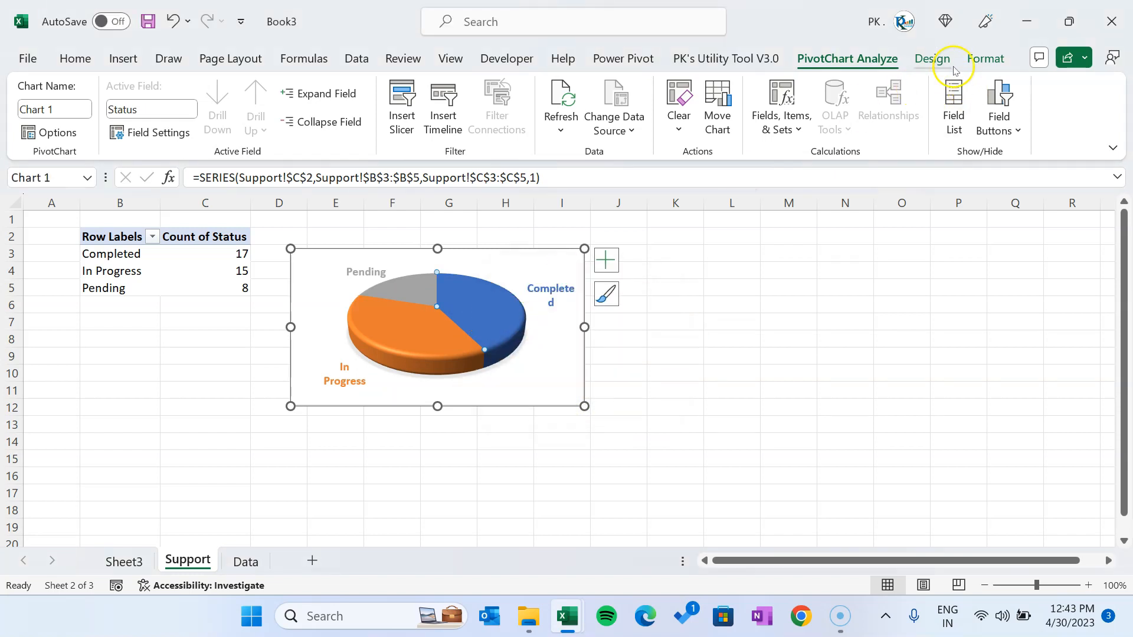
click(932, 59)
click(984, 58)
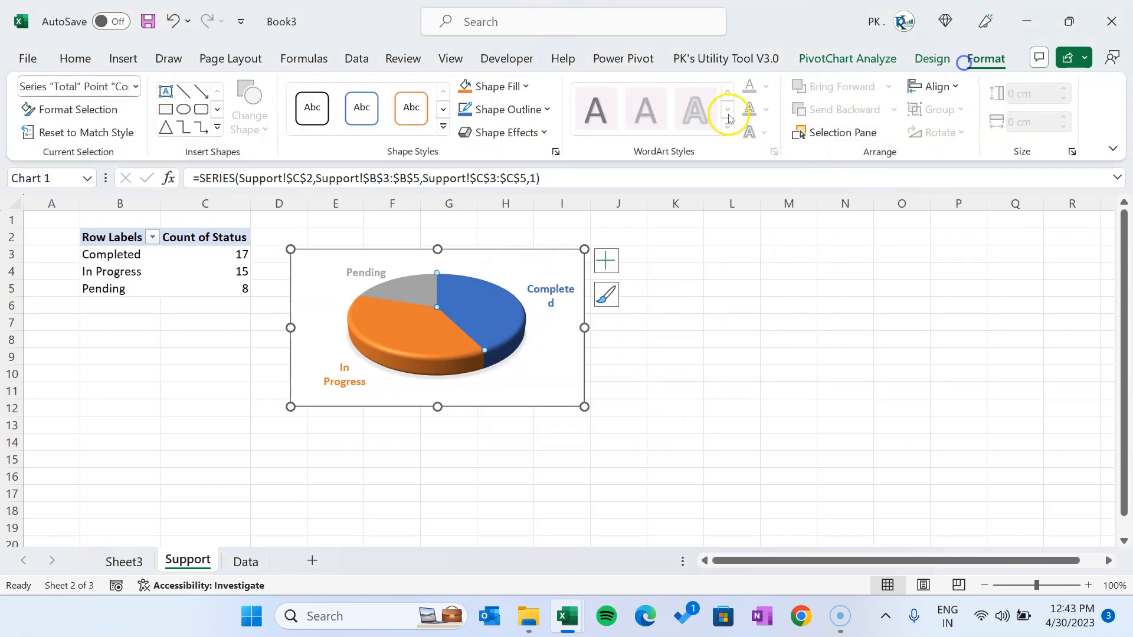
click(528, 87)
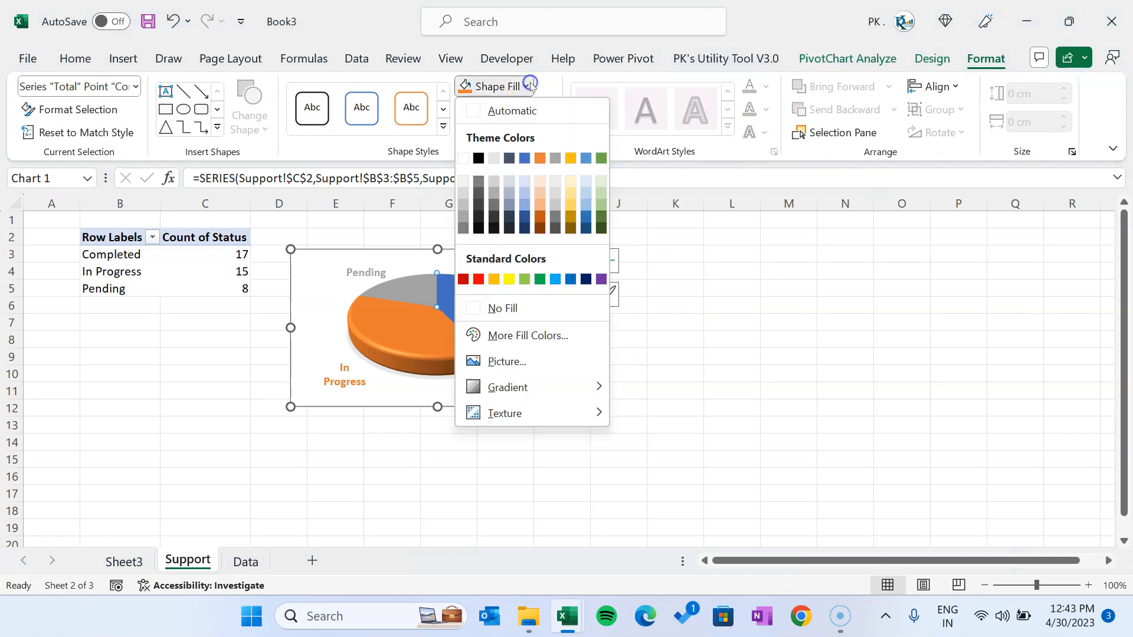
click(523, 279)
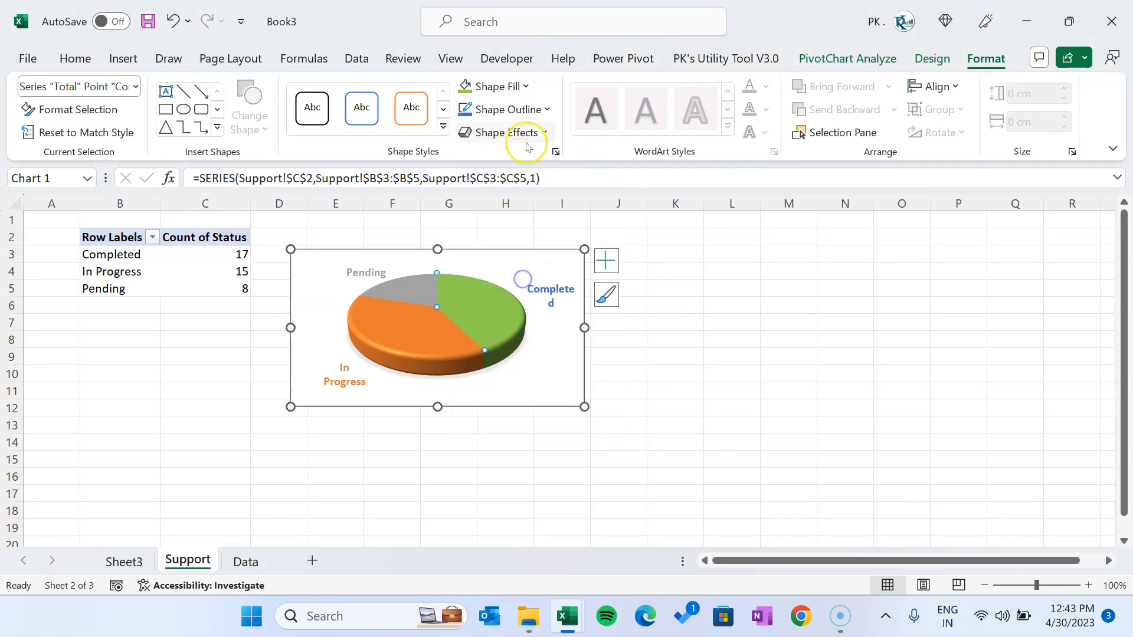
Apply a dark-variation horizontal gradient, darkest at the left, to the Completed slice.
click(524, 86)
mouse_move(515, 387)
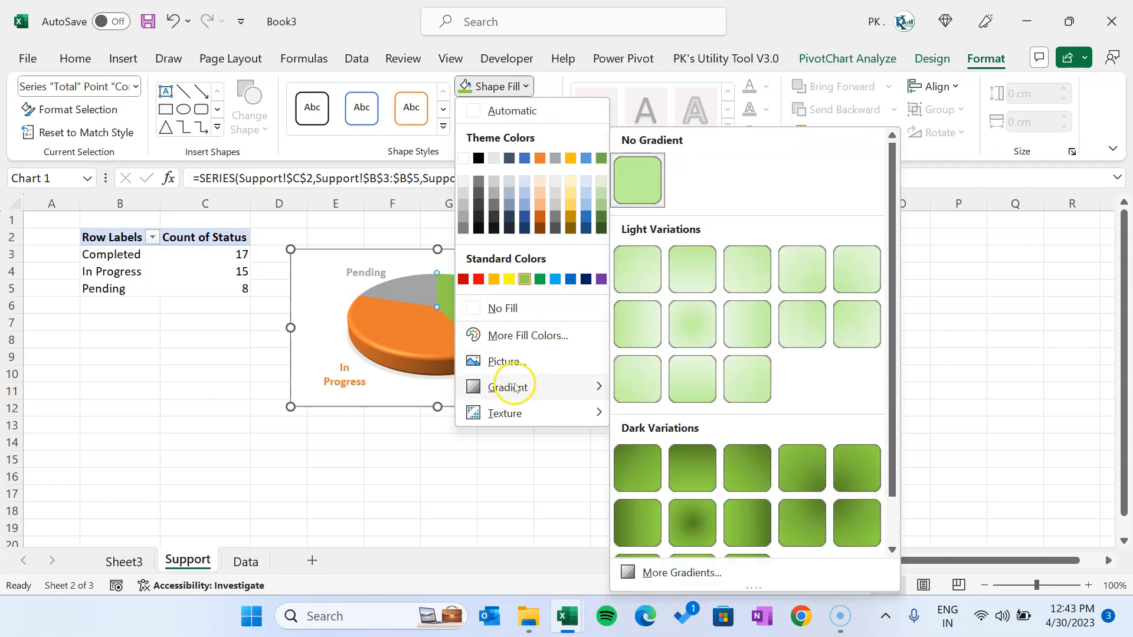
drag(891, 381, 891, 455)
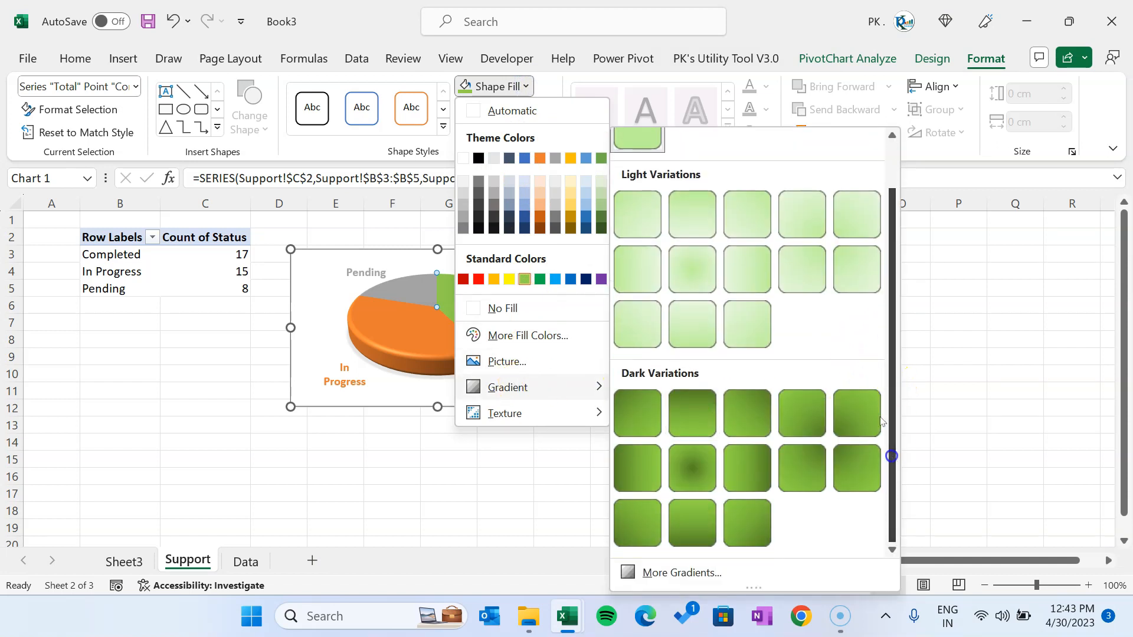
click(647, 473)
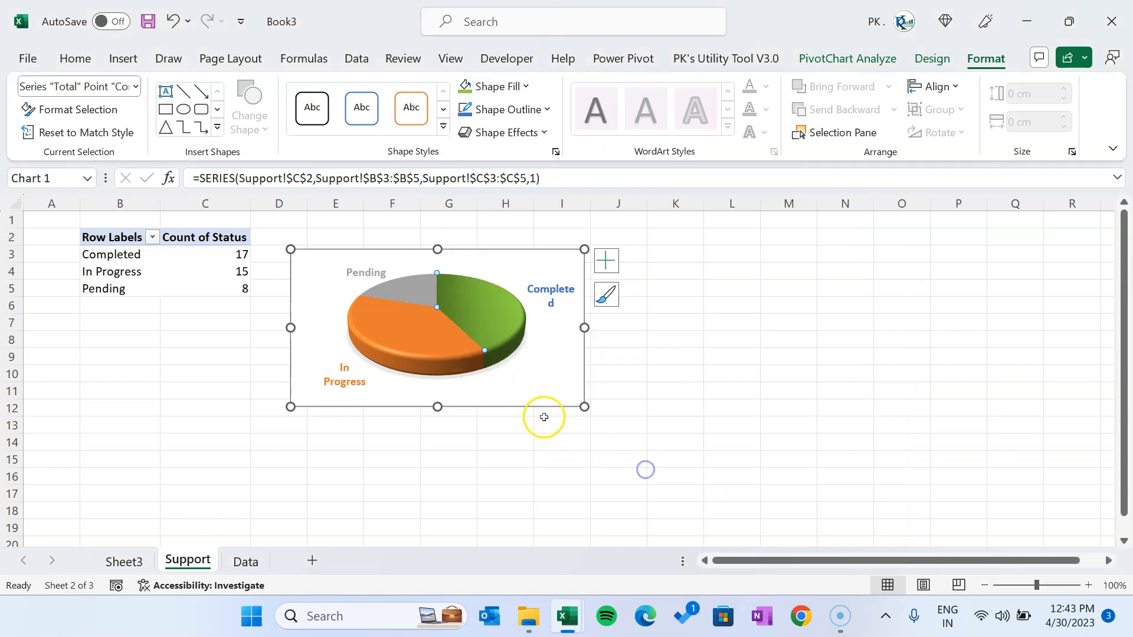
Fill the In Progress slice with theme gold and a dark-variation horizontal gradient that is darkest at the left.
click(441, 353)
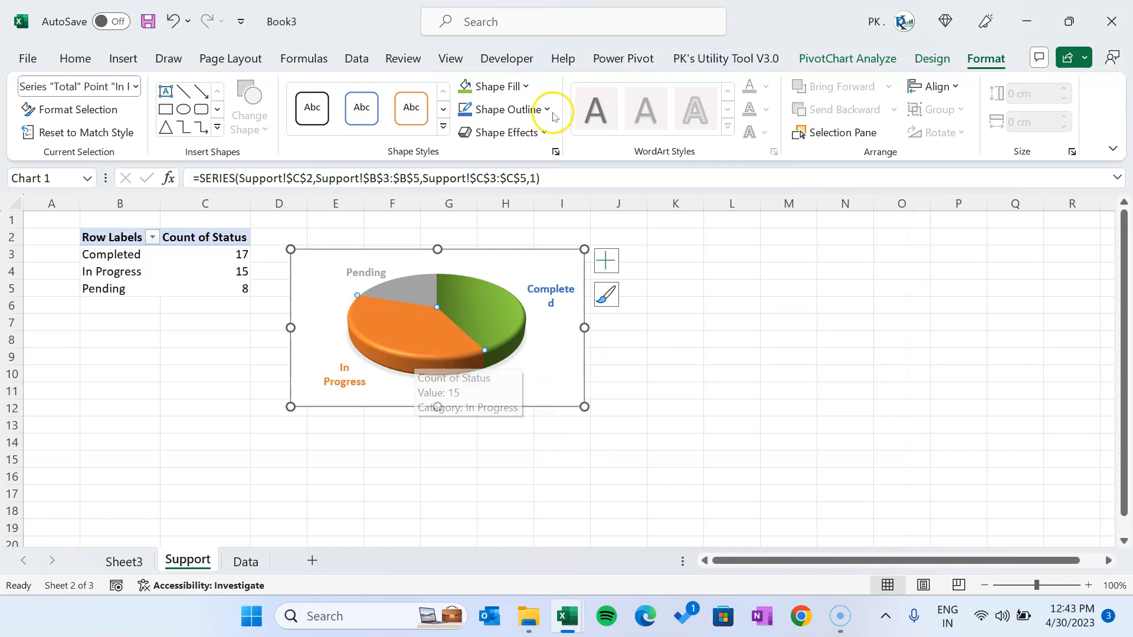
click(518, 86)
click(571, 158)
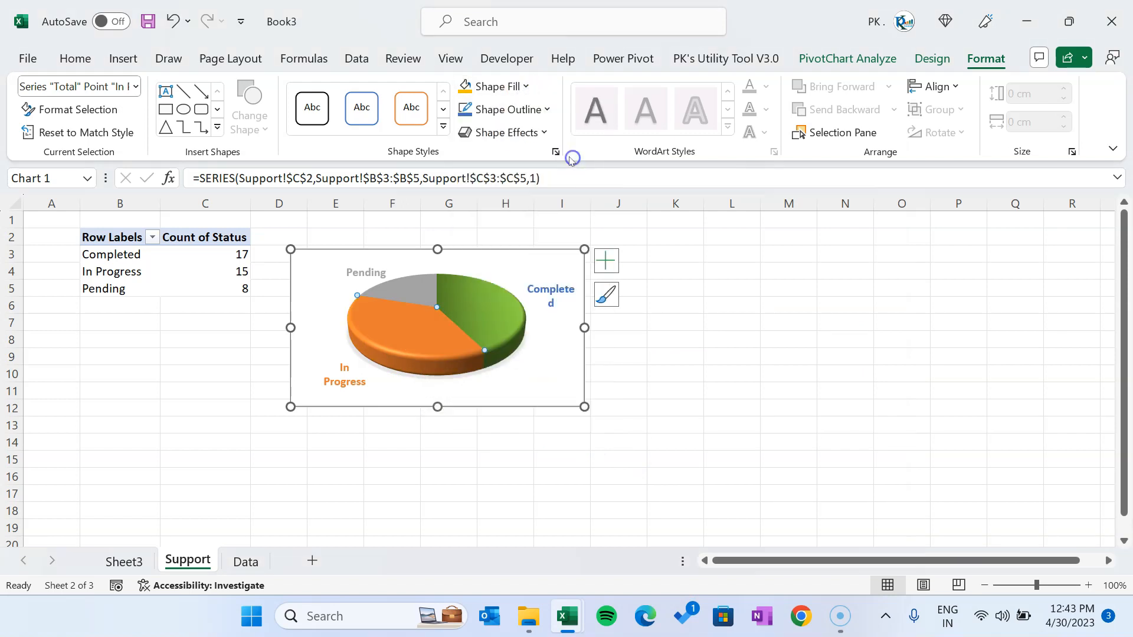
click(519, 86)
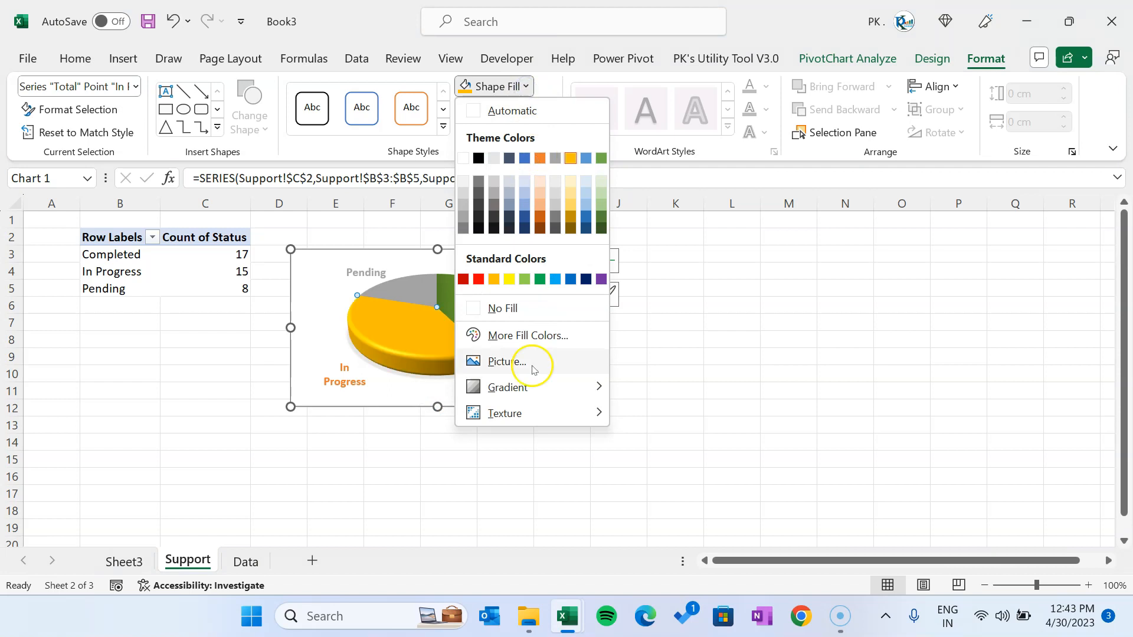
mouse_move(584, 385)
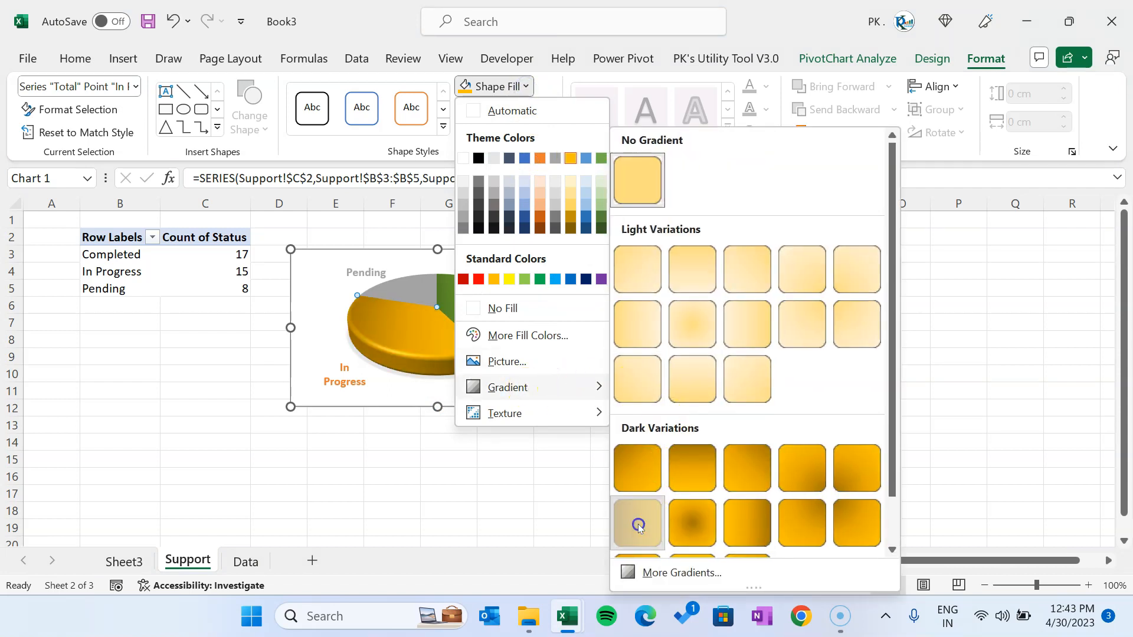
click(638, 525)
Fill the Pending slice with standard red and a dark-variation horizontal gradient that is darkest at the left.
click(420, 286)
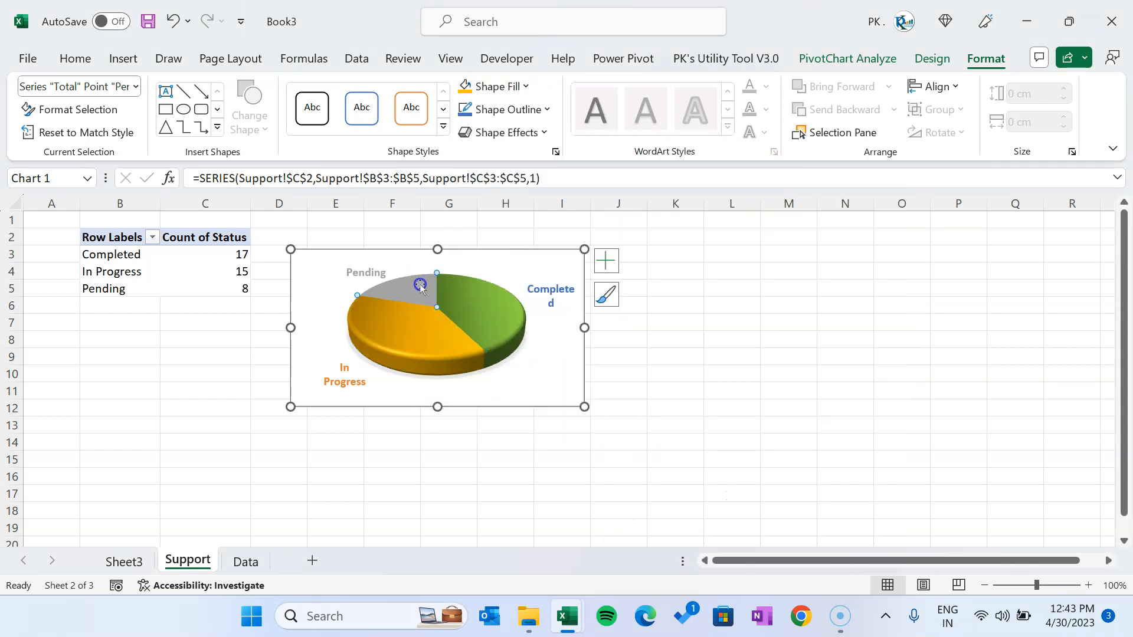
click(529, 86)
click(475, 278)
click(501, 86)
click(526, 86)
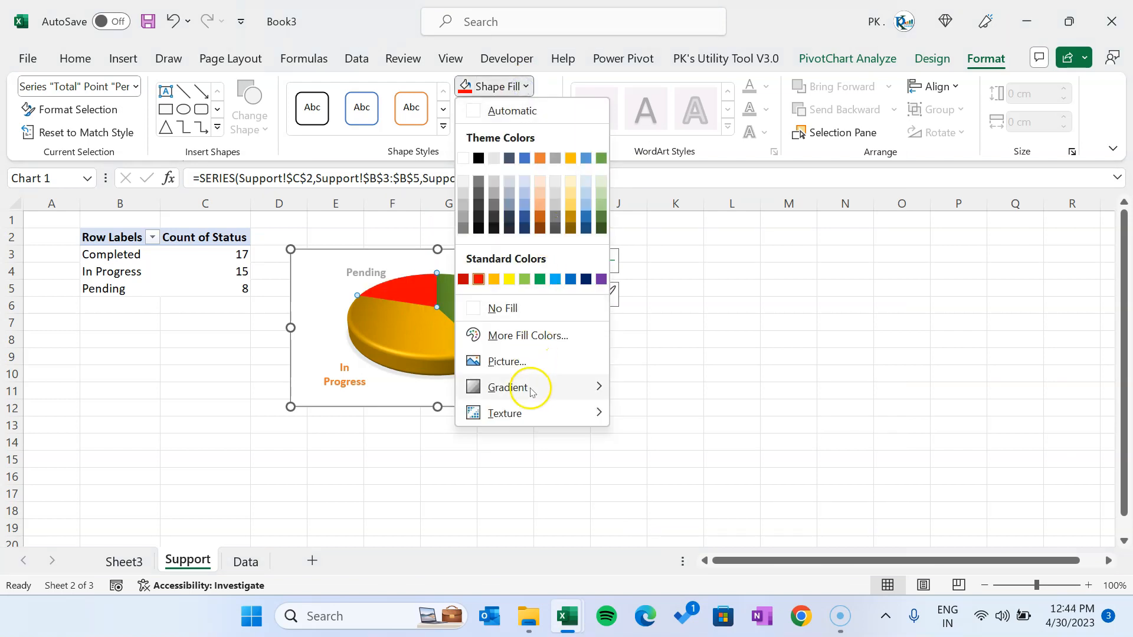
mouse_move(531, 390)
click(637, 522)
Make the pie's data labels show only the percentage, without category names or leader lines.
click(544, 297)
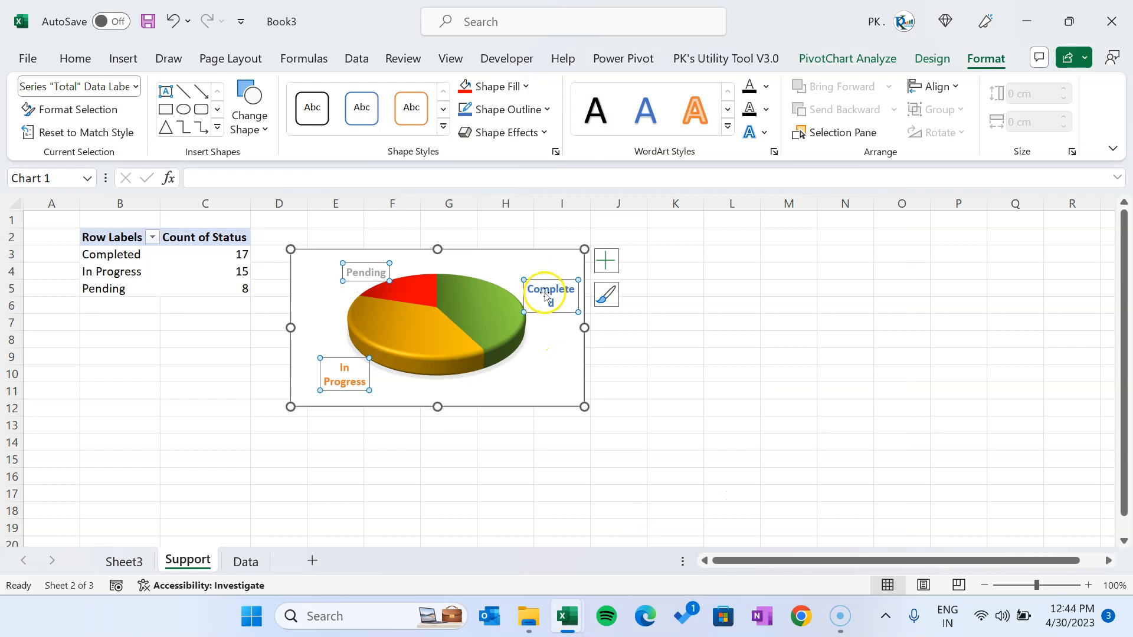
right_click(548, 298)
click(630, 515)
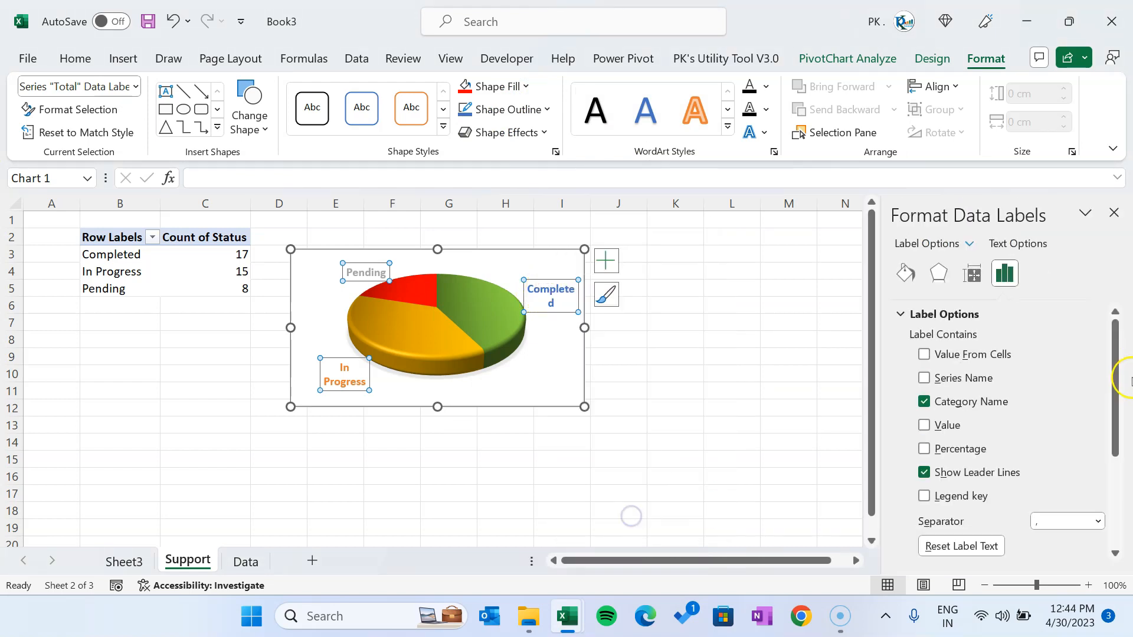
click(940, 449)
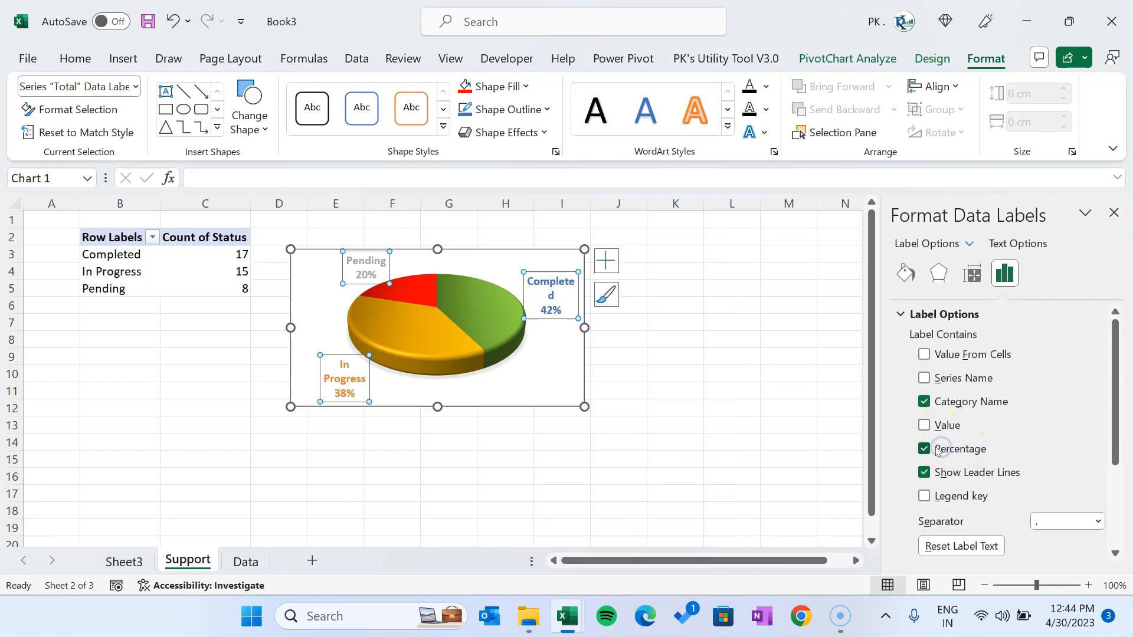
click(938, 403)
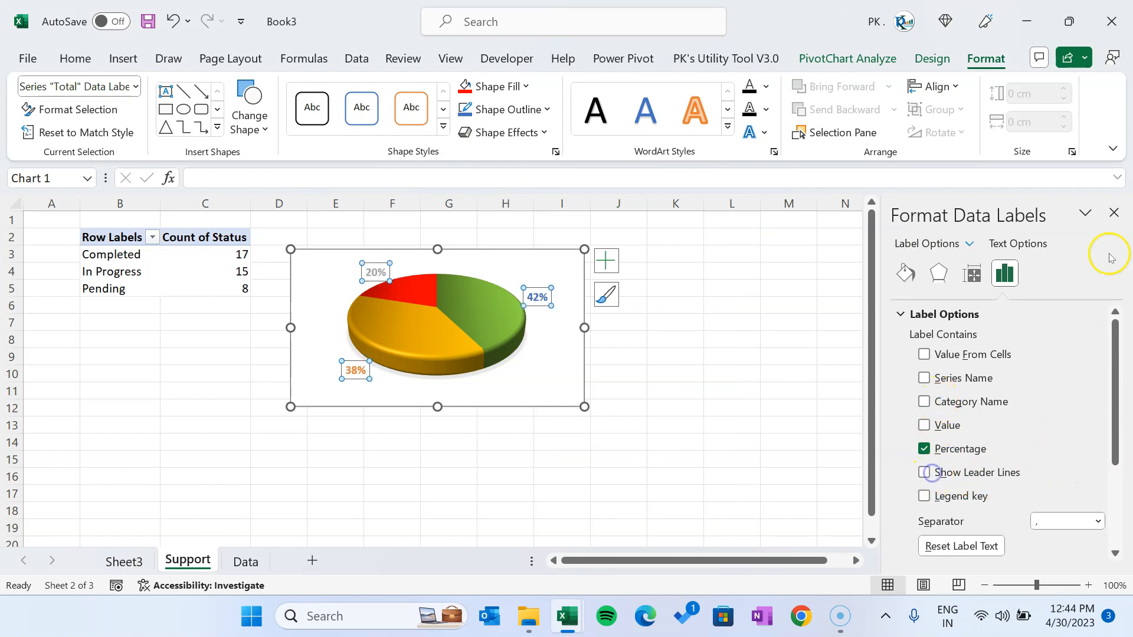
click(1115, 214)
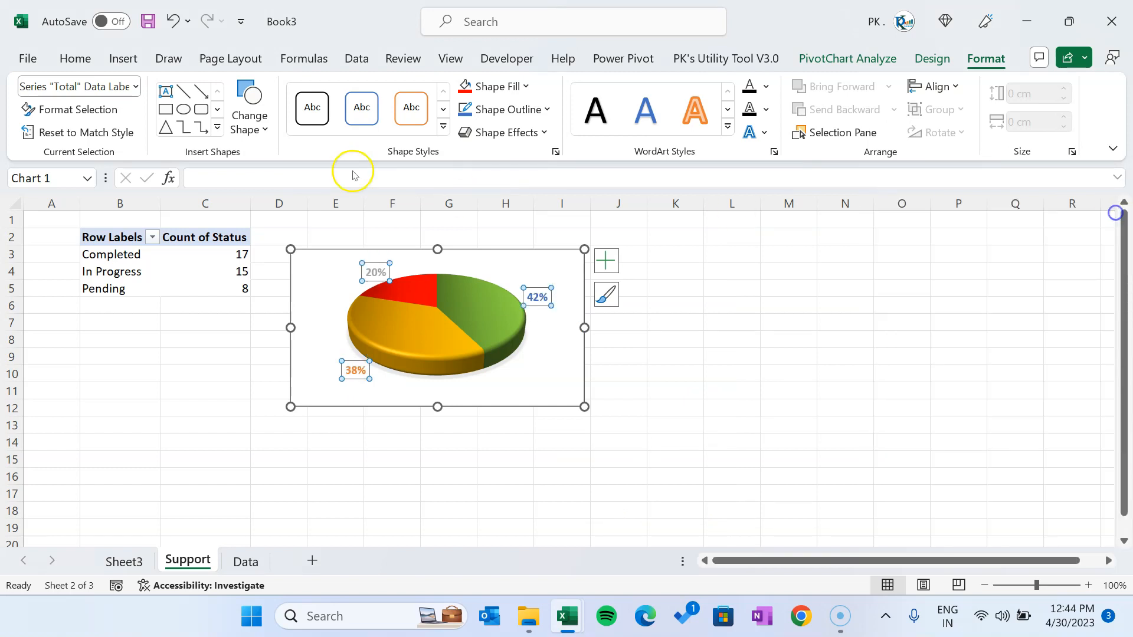
Set the font colour of the percentage labels to white.
click(78, 58)
click(293, 122)
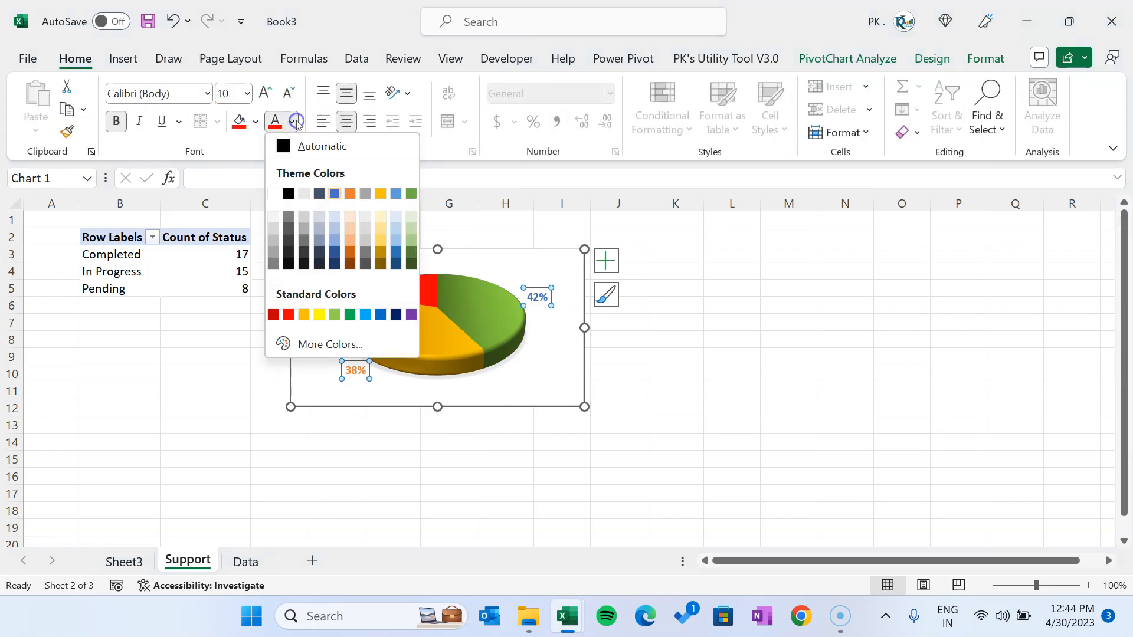
click(276, 194)
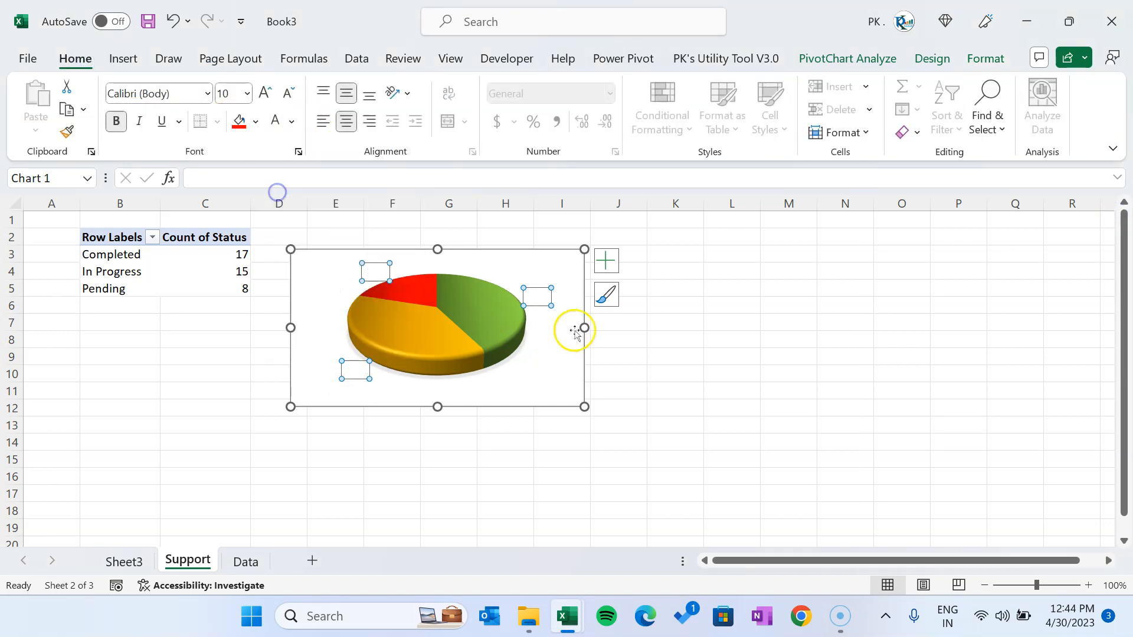
Set the label position of the percentage labels to Inside End.
right_click(539, 303)
click(645, 531)
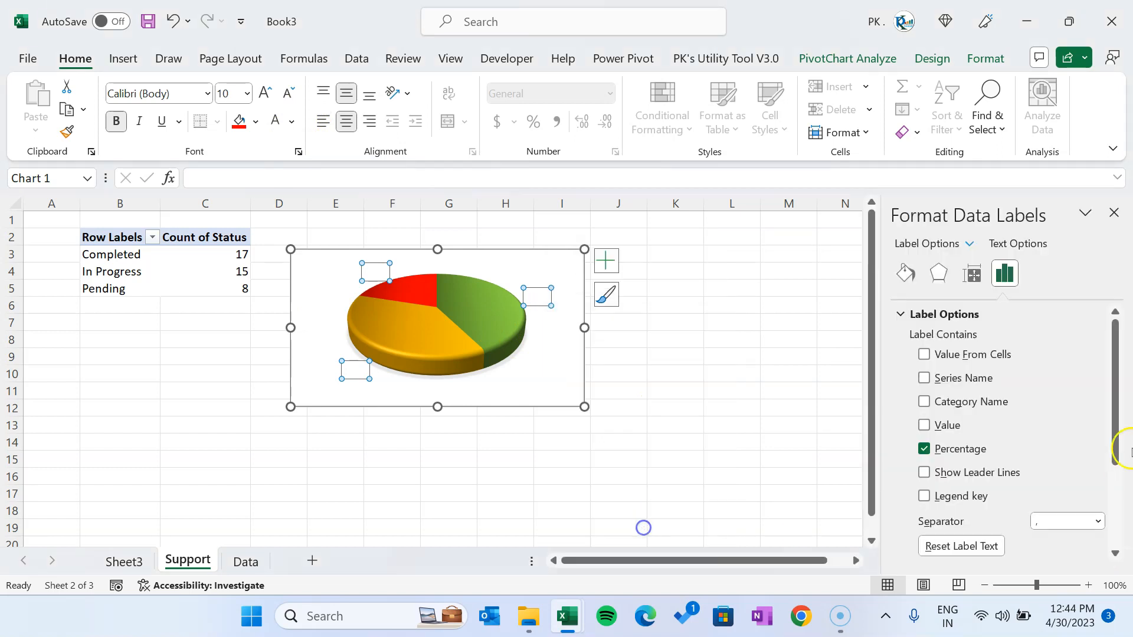
scroll(956, 475, down, 3)
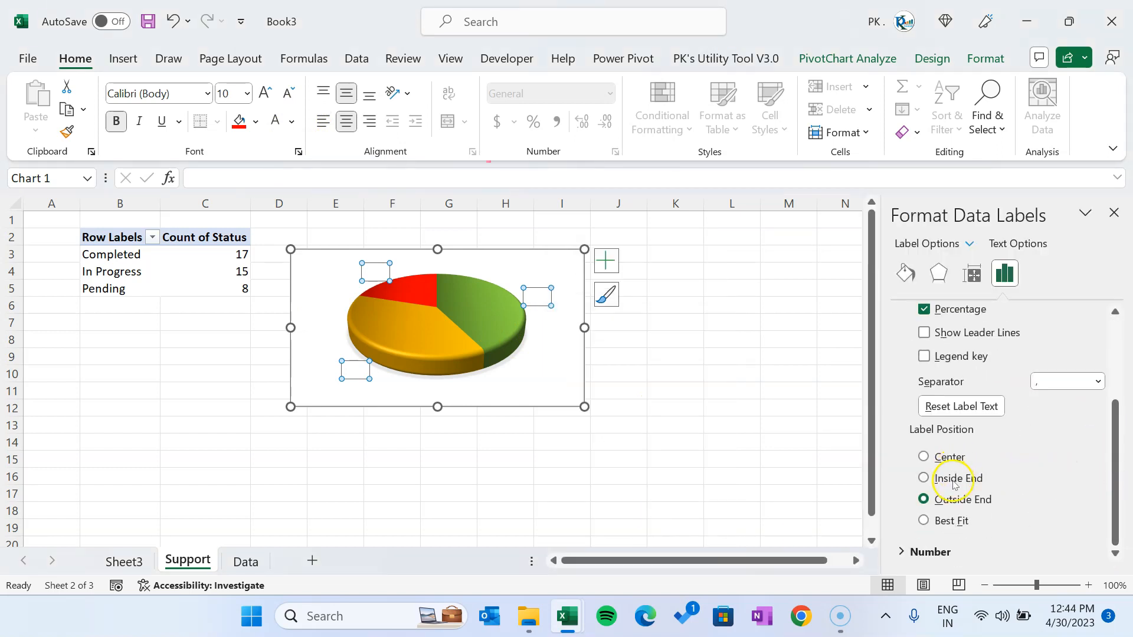
click(924, 478)
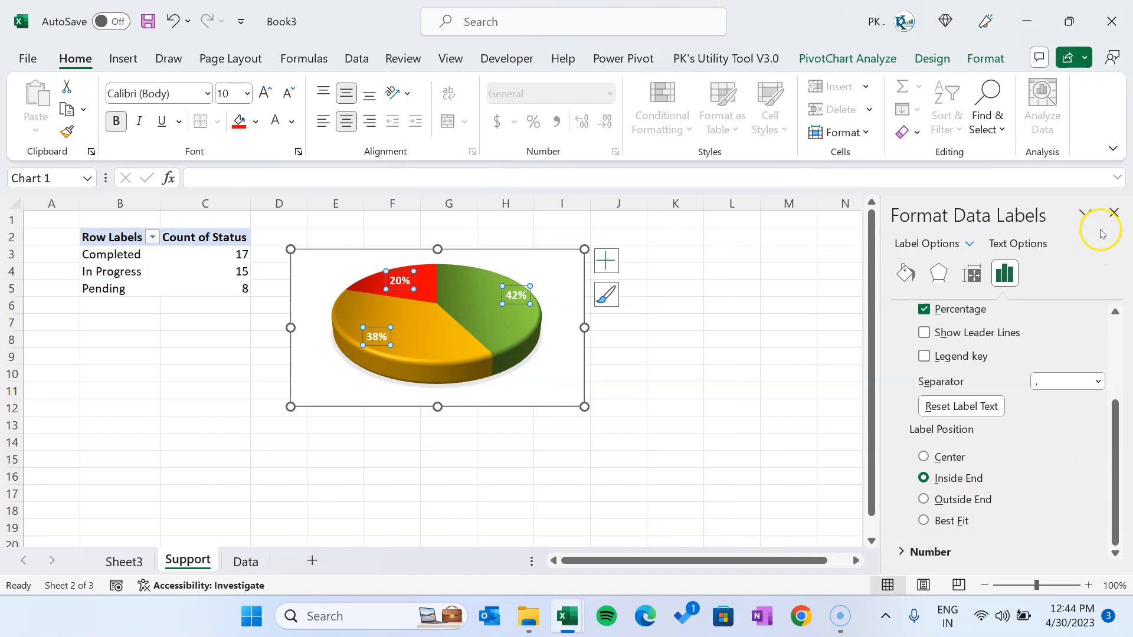
Add a legend to the pie chart and place it at the bottom of the chart.
click(603, 258)
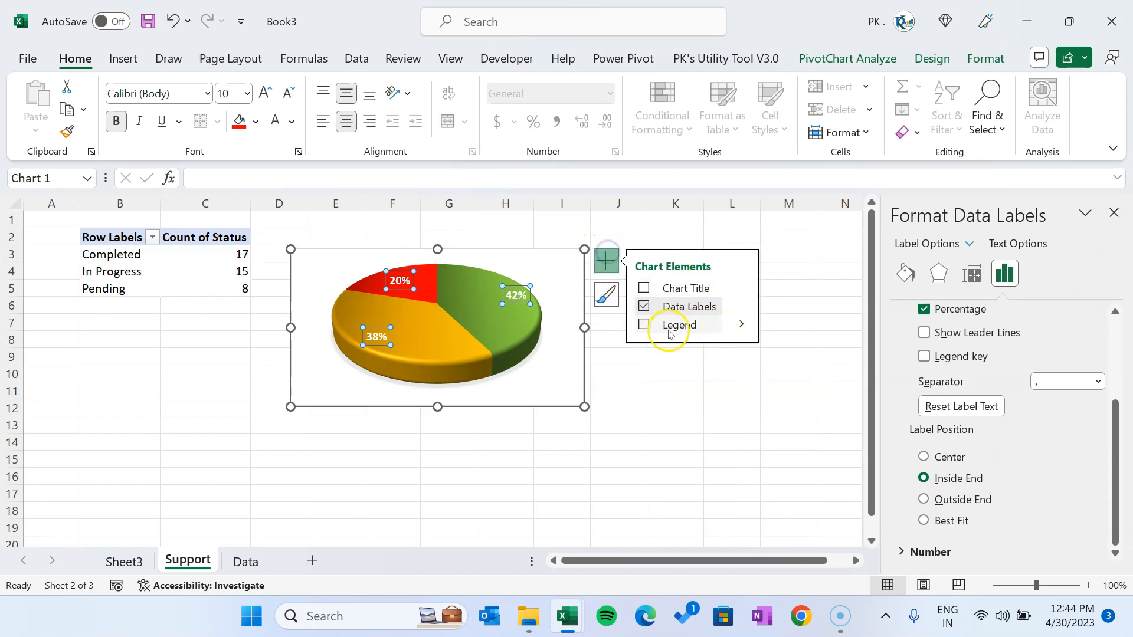
click(643, 324)
click(549, 328)
right_click(553, 328)
click(633, 500)
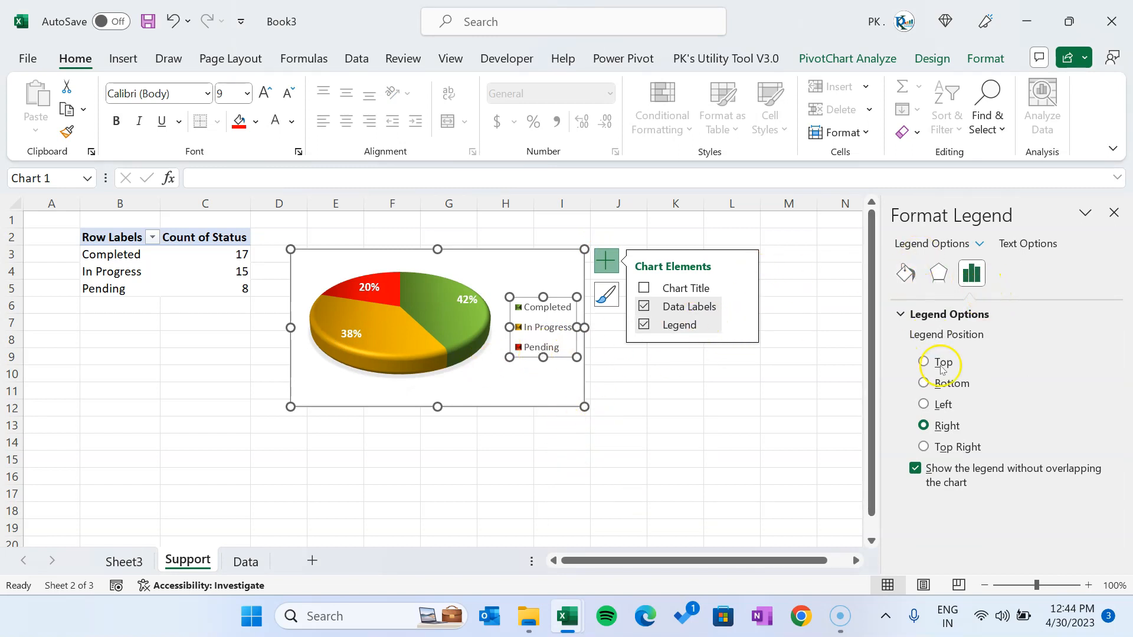
click(948, 385)
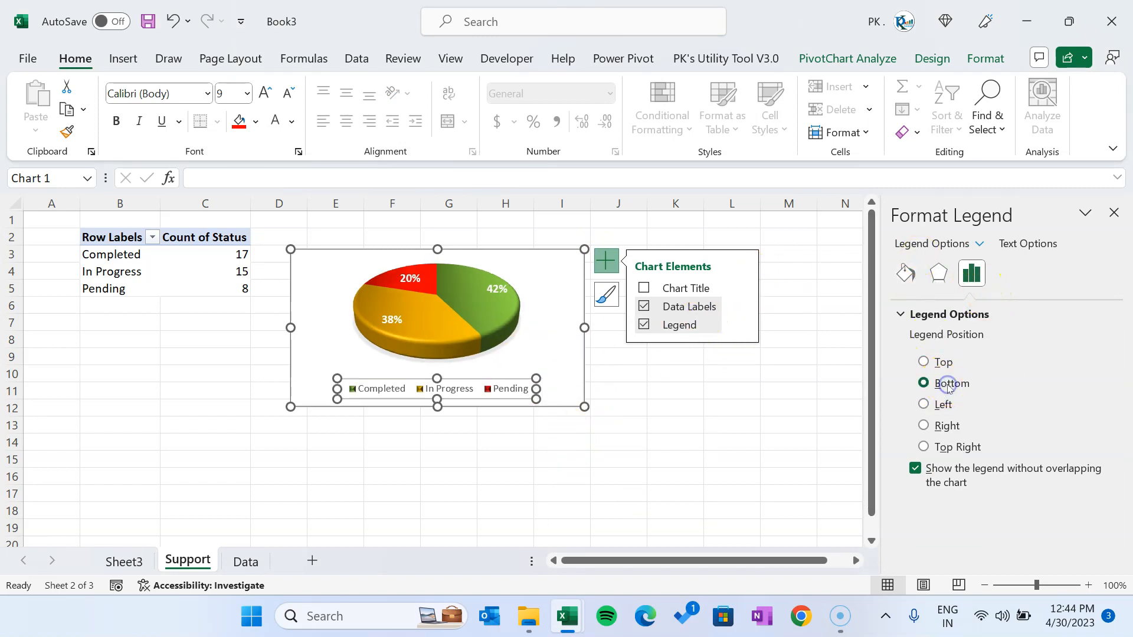
click(1114, 211)
click(792, 389)
click(582, 286)
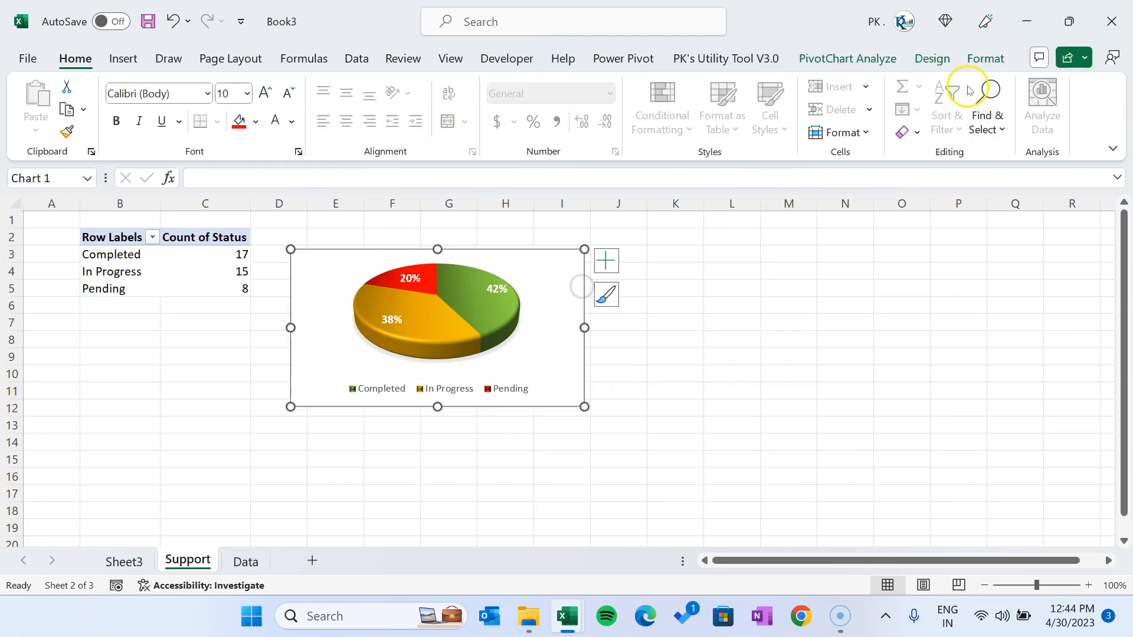
Remove the shape fill and the outline from the pie chart's chart area.
click(984, 58)
click(526, 86)
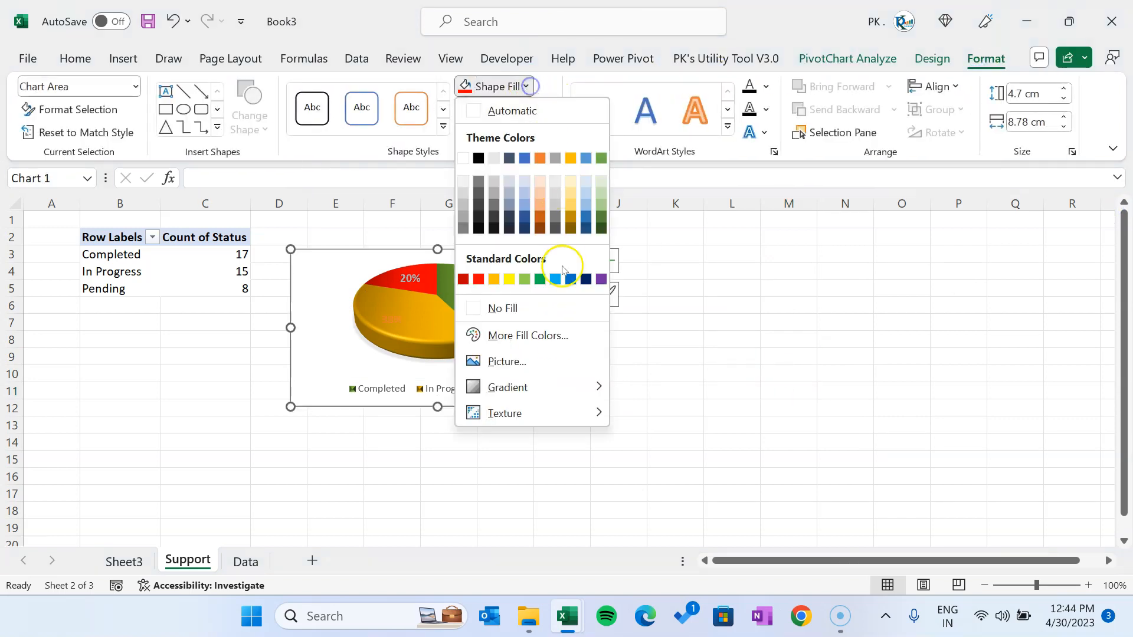
click(502, 308)
click(539, 110)
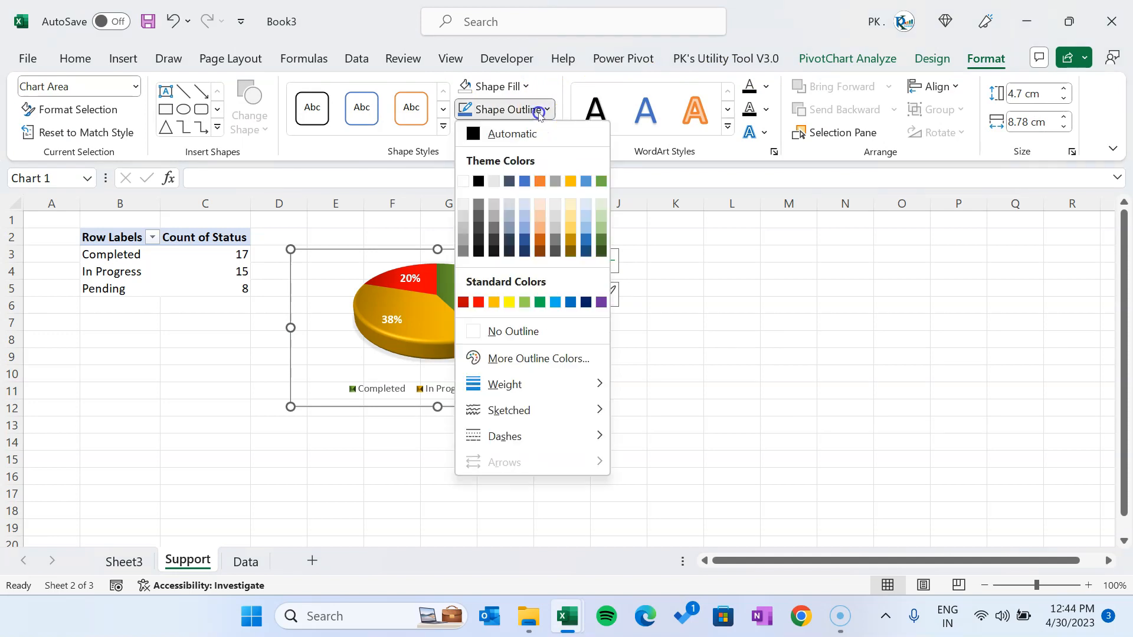
click(502, 331)
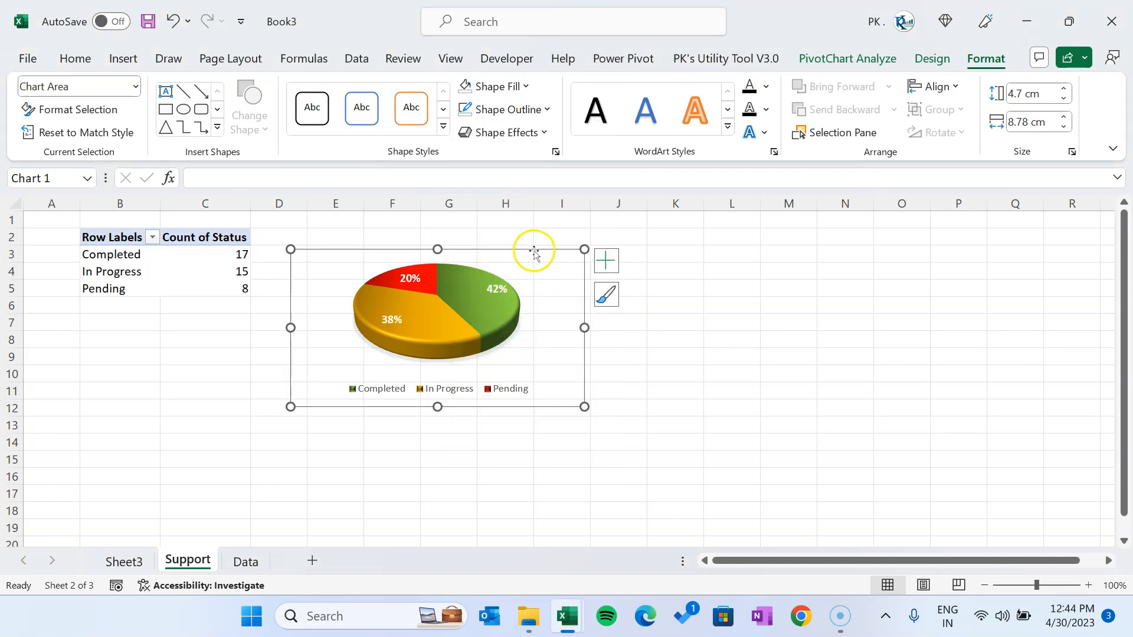
Move the pie chart to Sheet3, place it above the Task Category and Task Subcategory columns, and shrink it to fit there.
key(Delete)
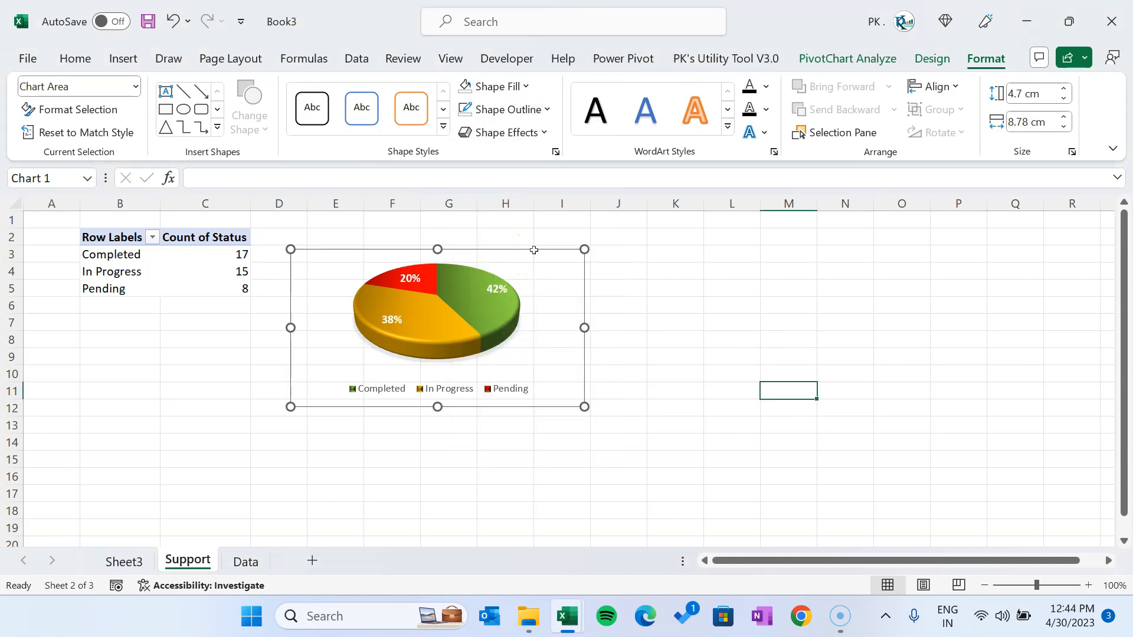
click(125, 561)
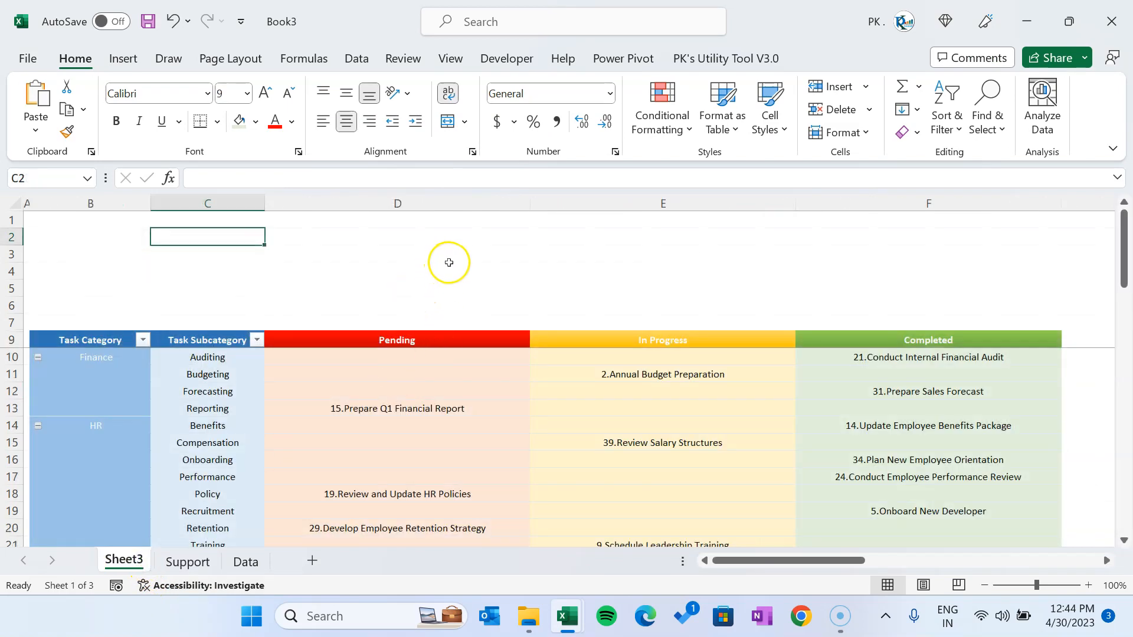
key(ctrl+v)
drag(444, 270, 293, 244)
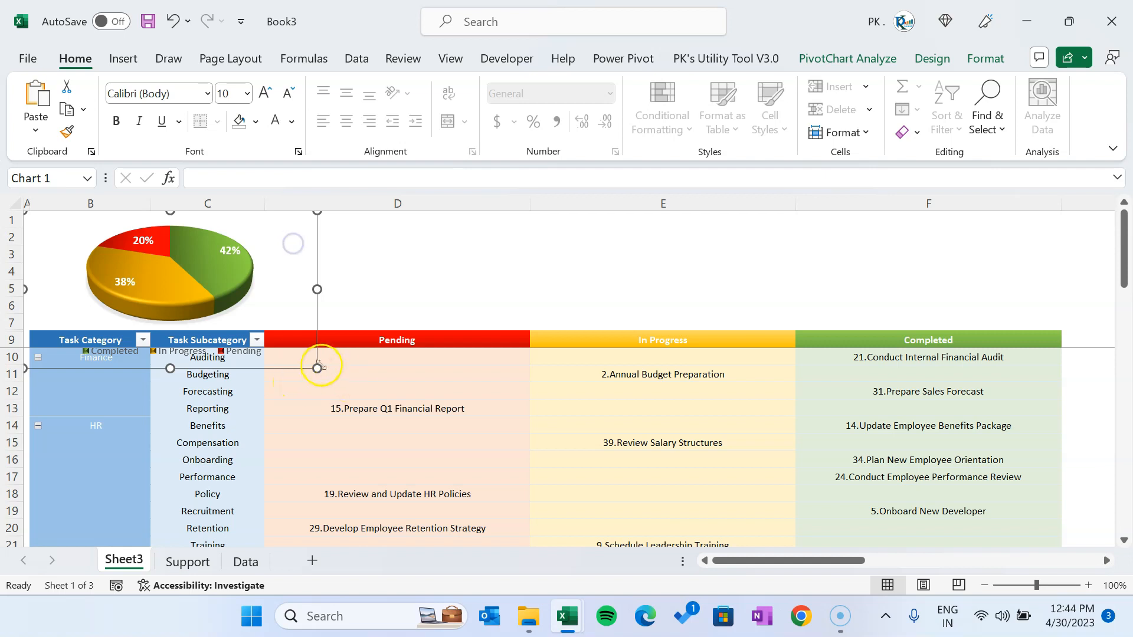
drag(316, 367, 271, 324)
Insert a new sheet row at row 5 above the task table in Sheet3.
click(382, 296)
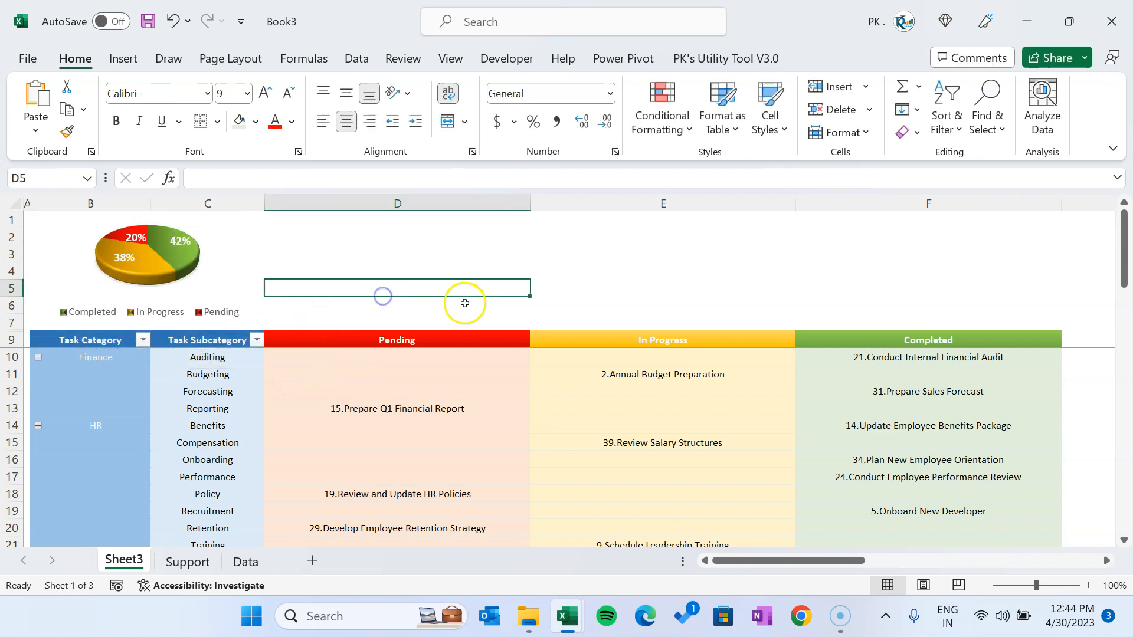
key(shift+space)
right_click(447, 289)
click(502, 424)
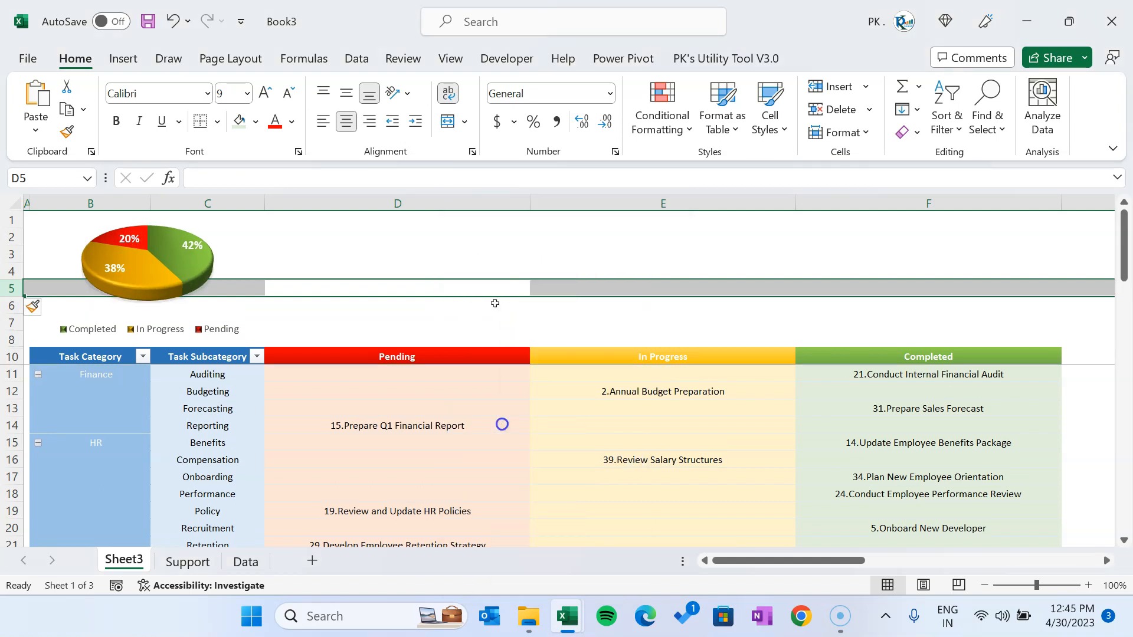
click(495, 304)
Collapse the ribbon and enlarge the pie within its chart above the task table.
double_click(83, 62)
click(255, 239)
drag(271, 253, 282, 263)
mouse_move(258, 222)
mouse_down()
mouse_move(273, 235)
mouse_move(270, 253)
mouse_up()
click(372, 197)
click(367, 217)
click(361, 166)
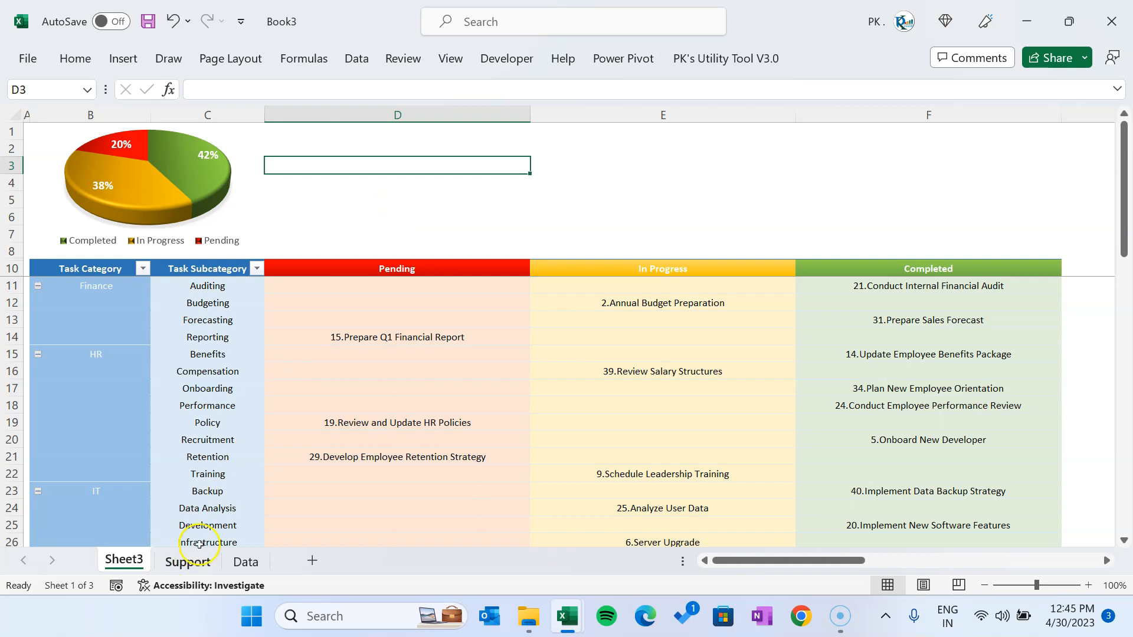
Copy the status count pivot table on the Support sheet and paste the copy at cell F2.
click(188, 562)
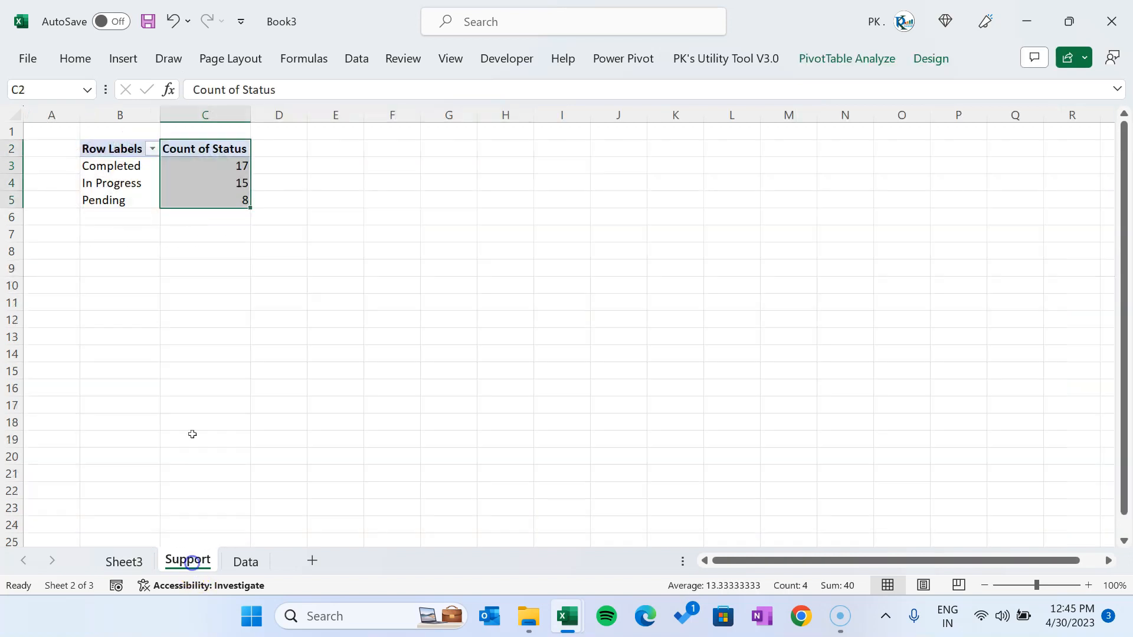
key(ctrl+a)
key(ctrl+c)
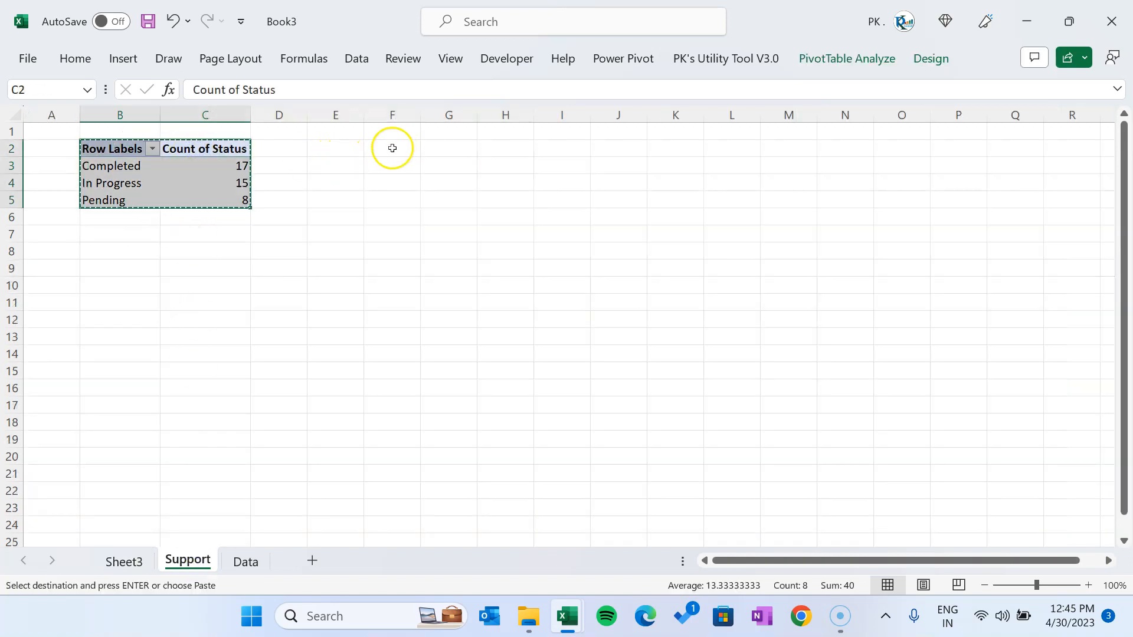
click(392, 148)
key(ctrl+v)
key(Escape)
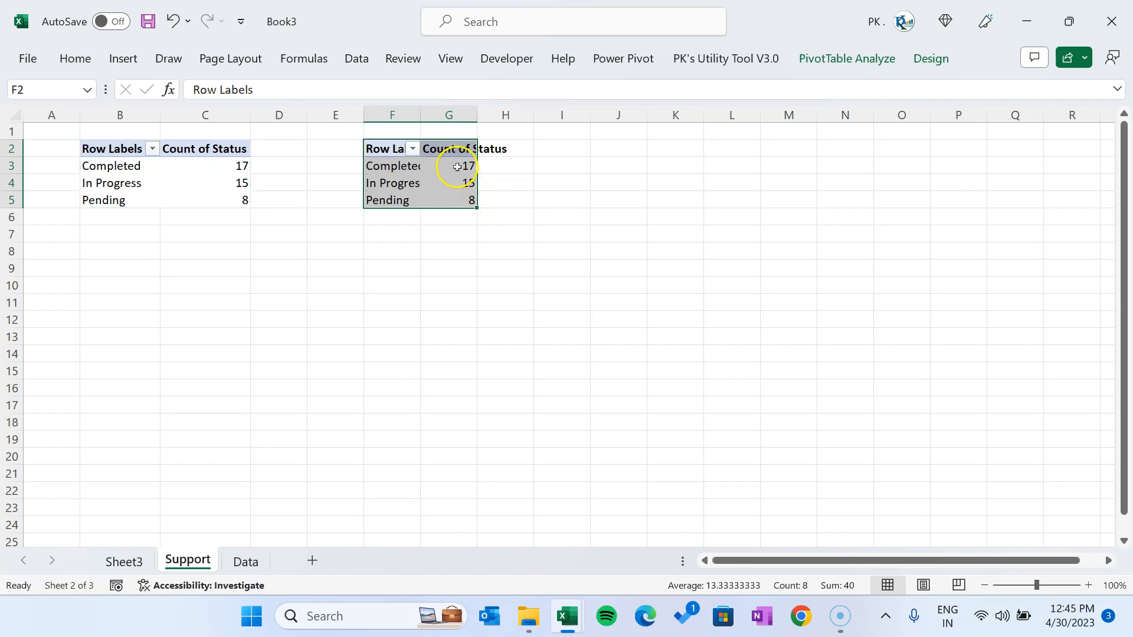
Rearrange the copied pivot table so that Assigned To is in Rows and Status is in Columns, keeping Count of Status as values.
right_click(457, 167)
click(560, 328)
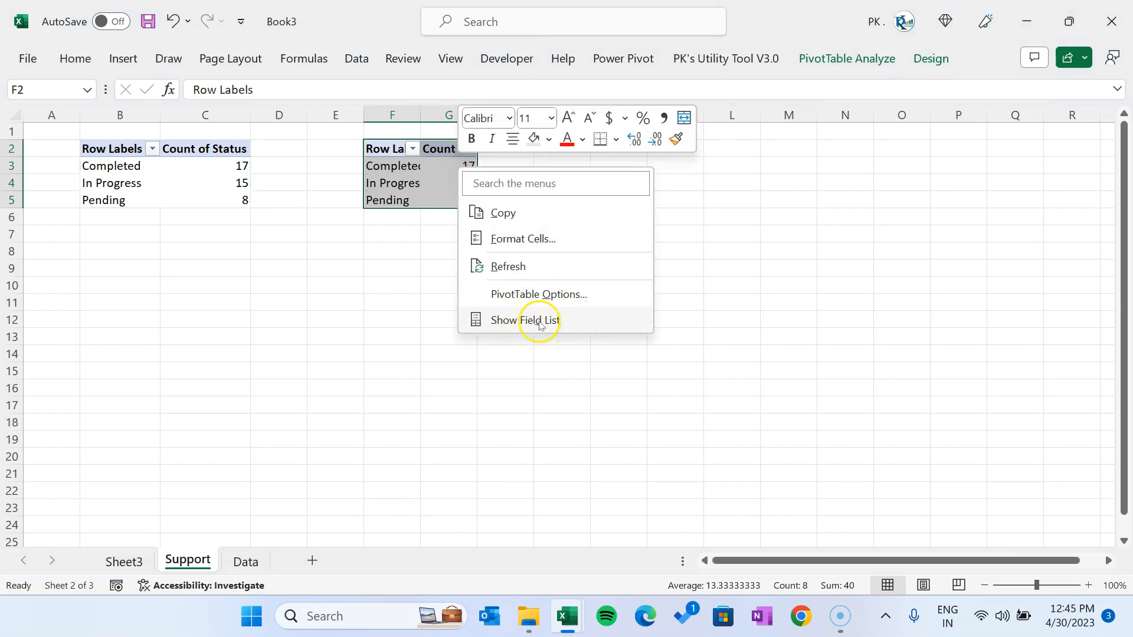
click(539, 322)
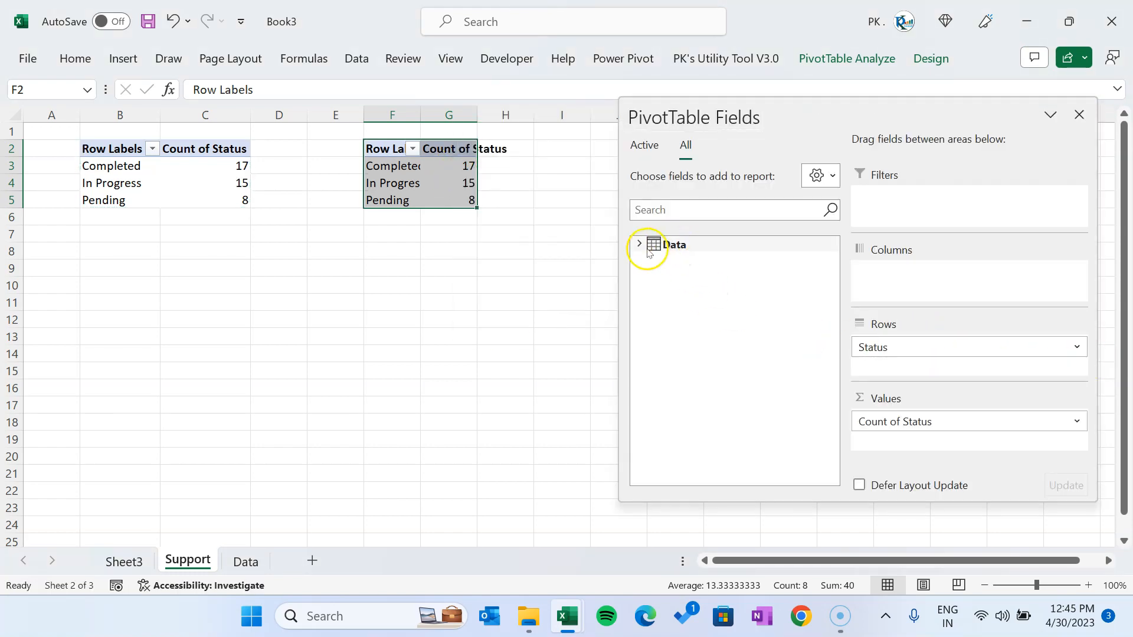
click(647, 250)
drag(729, 366, 937, 280)
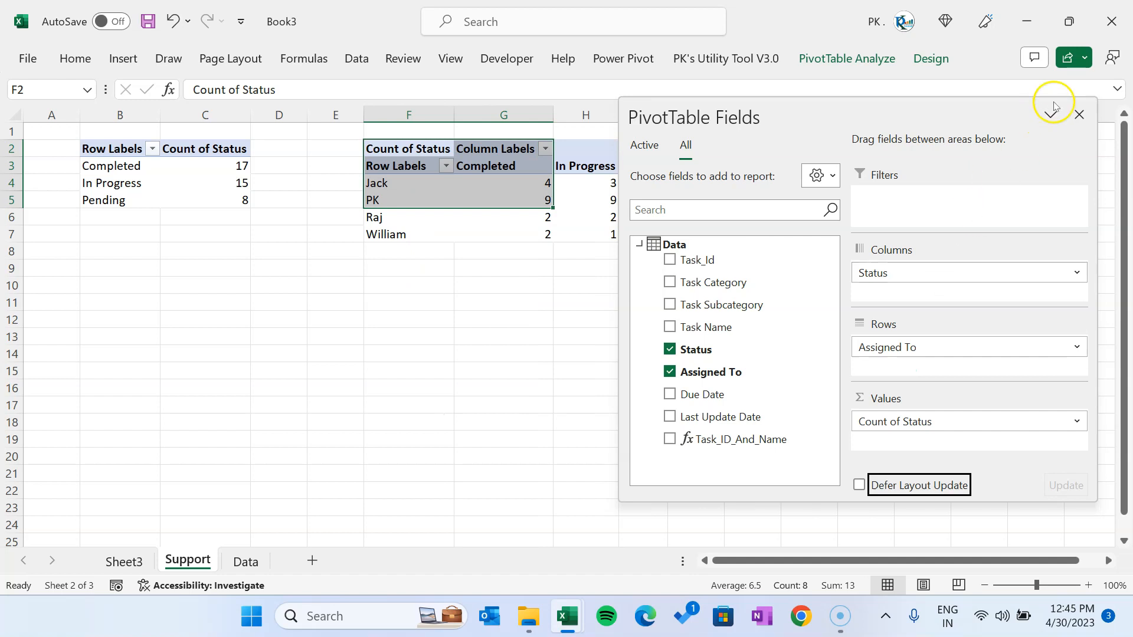
click(1079, 114)
Insert a 2-D 100% stacked bar pivot chart from the Assigned To by Status pivot table.
click(123, 58)
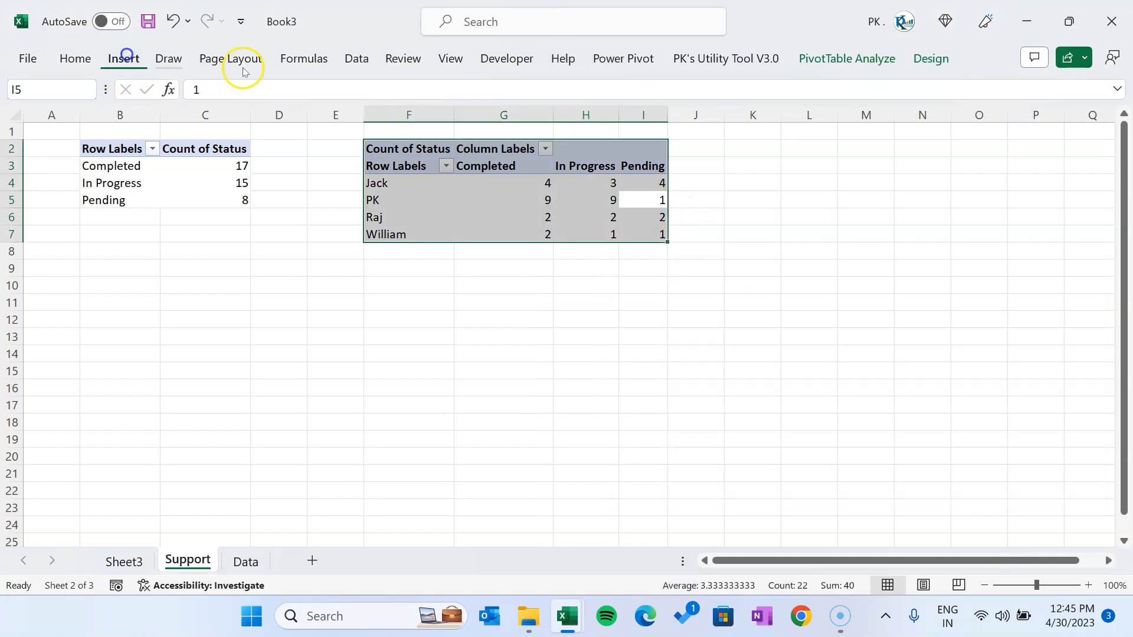
click(409, 87)
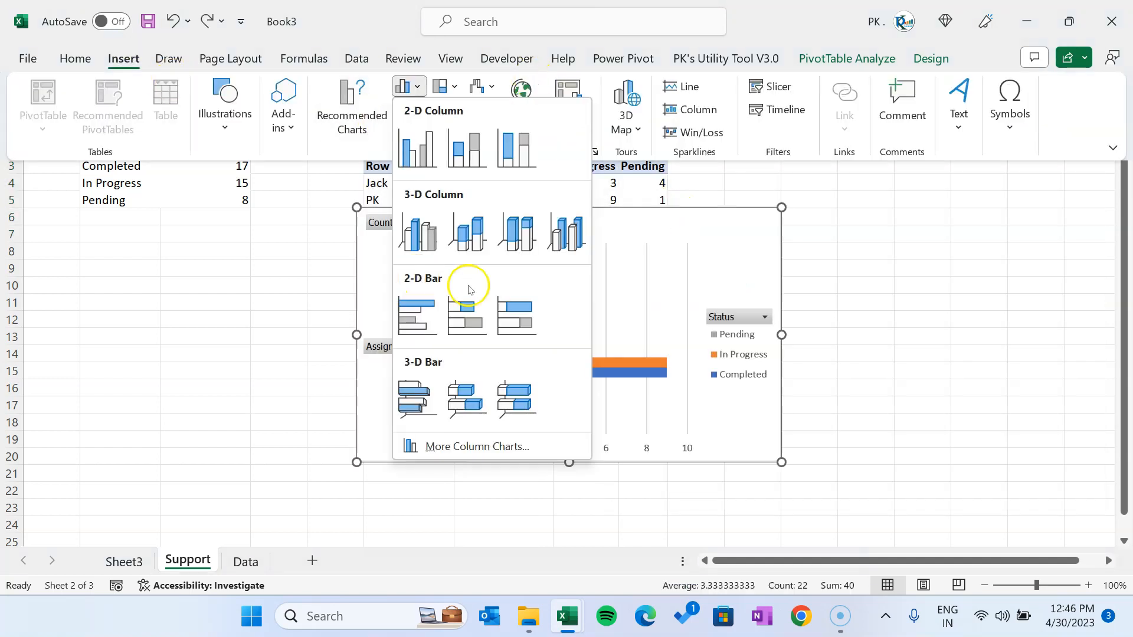
click(517, 321)
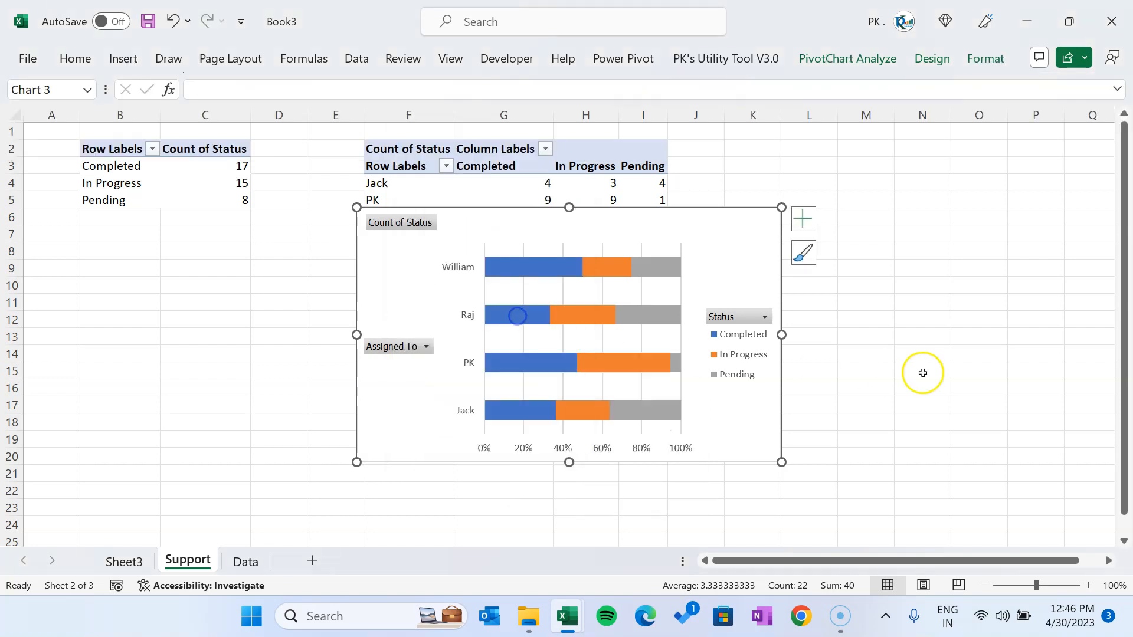
Delete the bar chart's legend and hide all its field buttons.
click(757, 336)
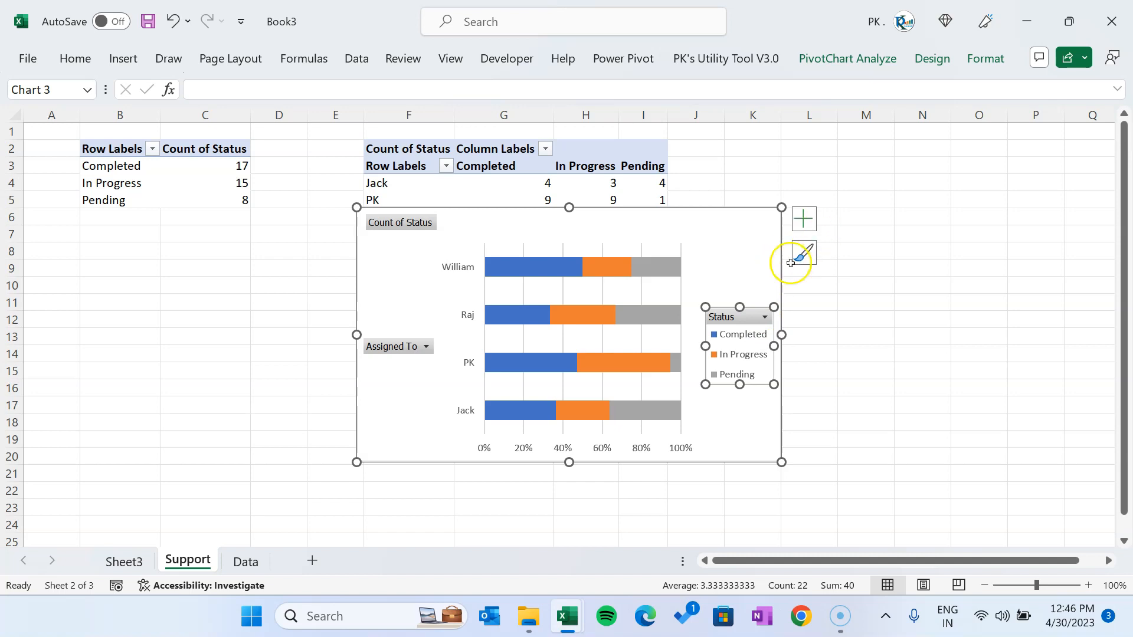
key(Delete)
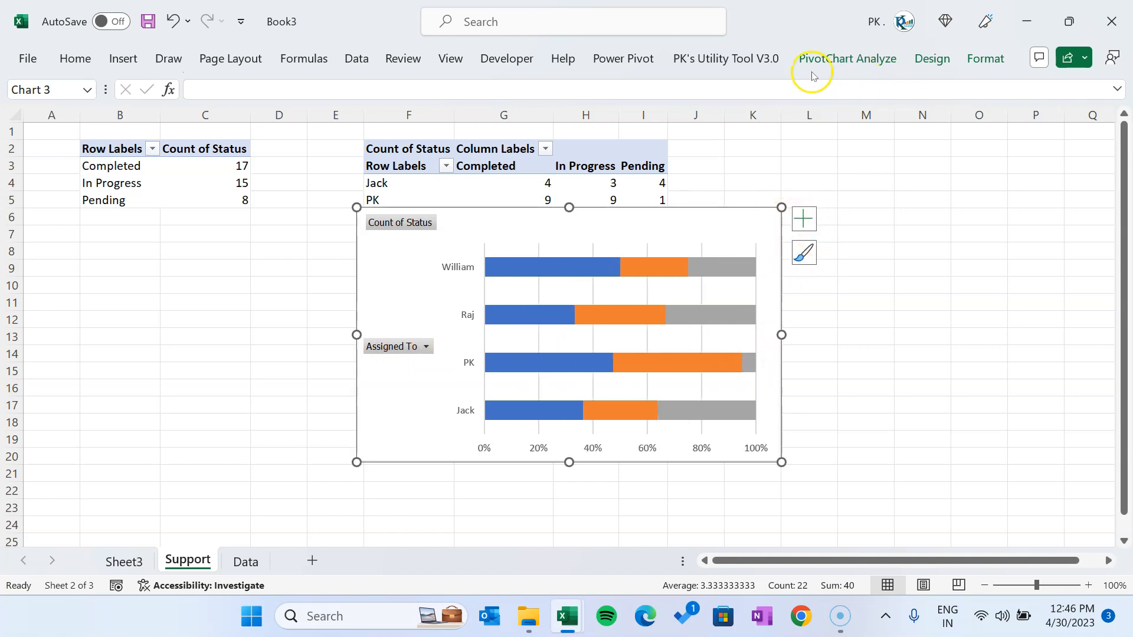
click(846, 58)
click(1014, 131)
click(994, 290)
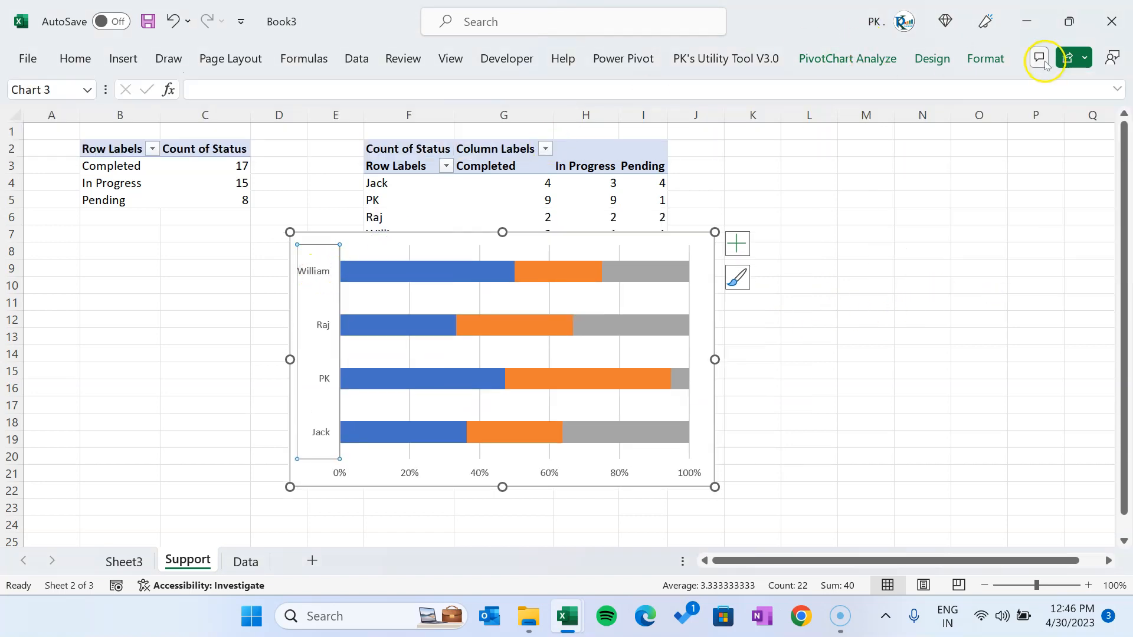
Make the vertical and horizontal axis labels of the bar chart bold with a black font.
click(992, 59)
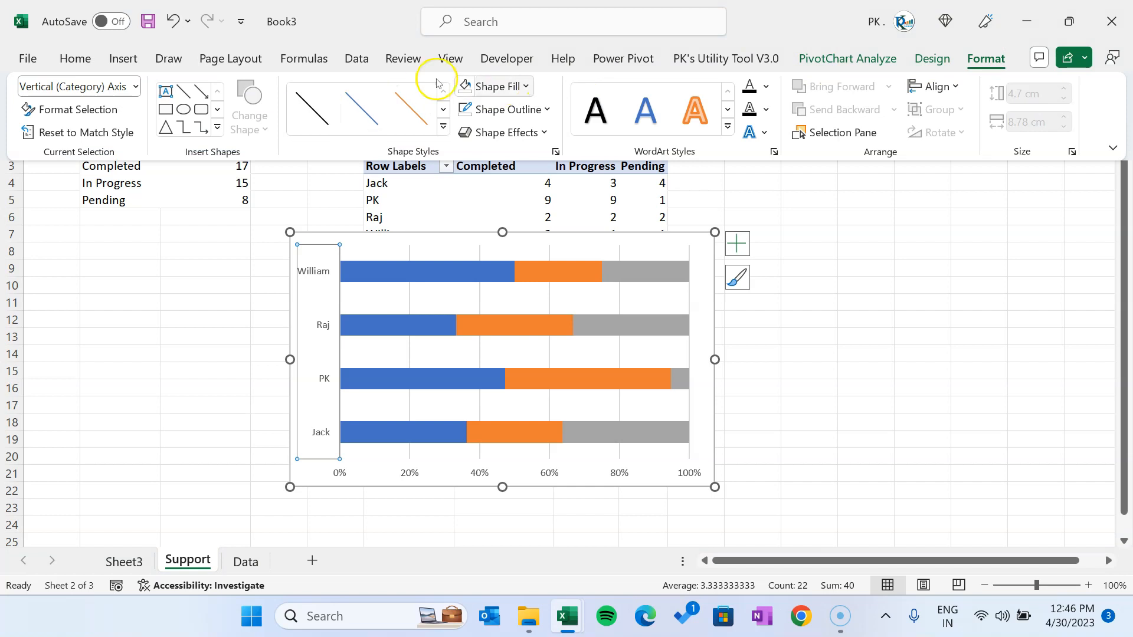
click(75, 58)
click(292, 122)
click(288, 193)
key(ctrl+b)
click(408, 472)
click(70, 57)
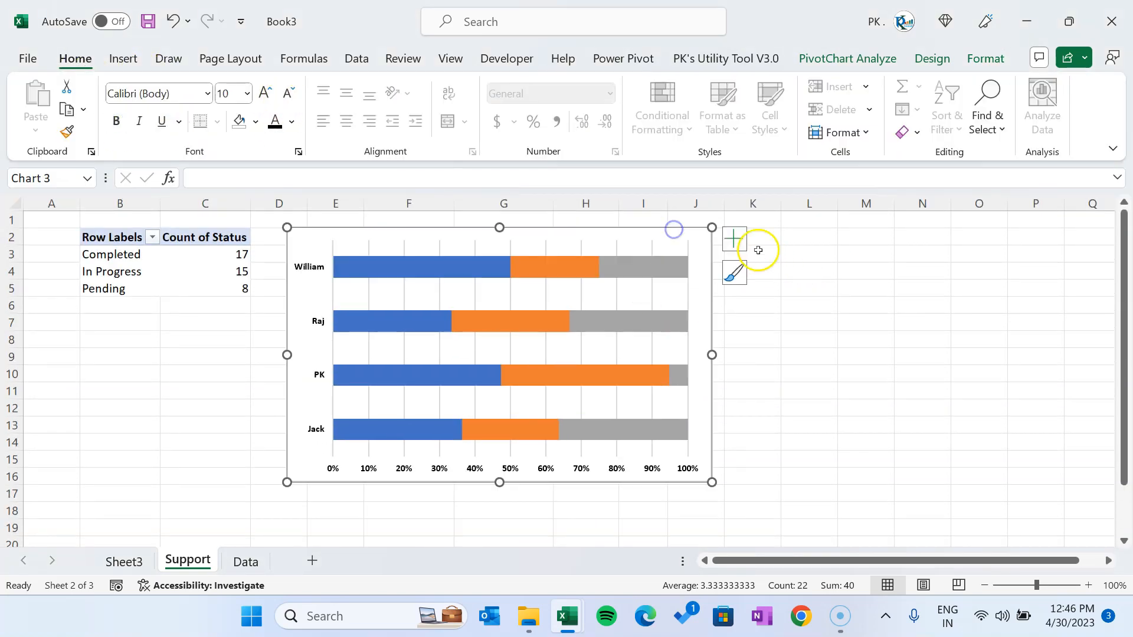
Remove the gridlines from the bar chart and shrink the chart to roughly columns E to G, rows 2 to 10.
click(735, 239)
click(772, 376)
drag(711, 483, 545, 373)
Set the gap width of the bar chart's data series to 30%.
right_click(469, 319)
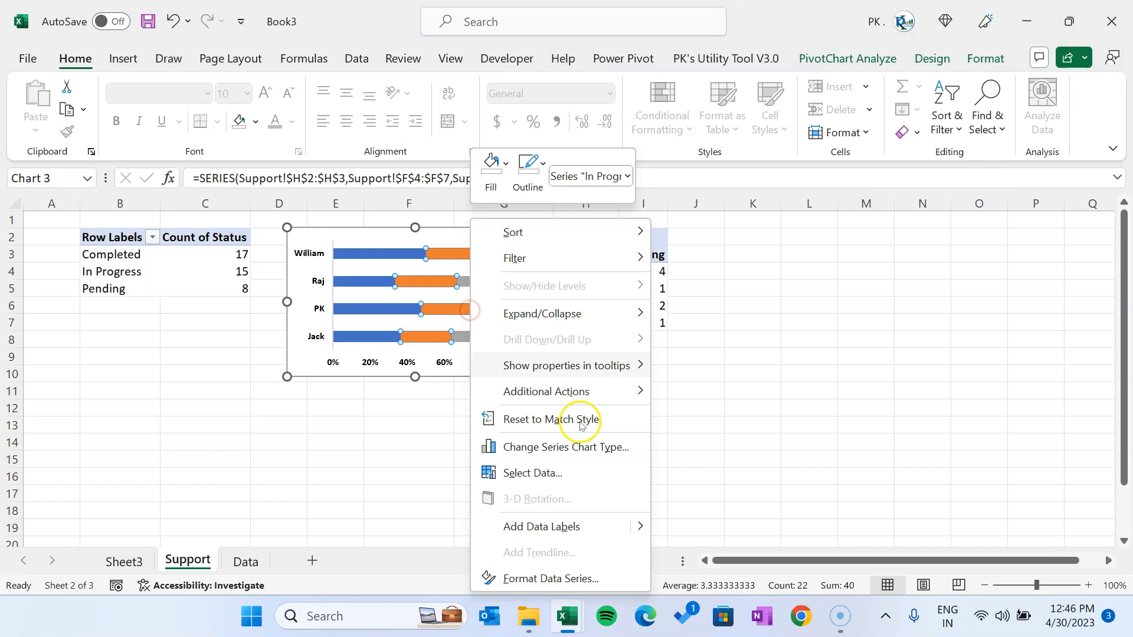
click(547, 574)
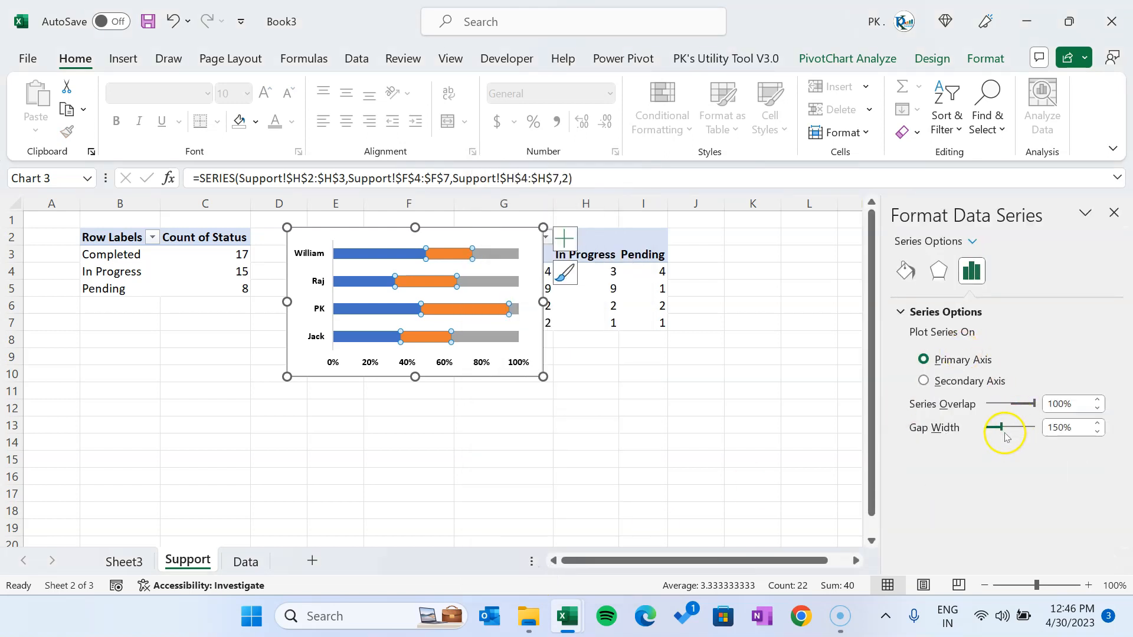
drag(996, 430, 990, 432)
click(946, 420)
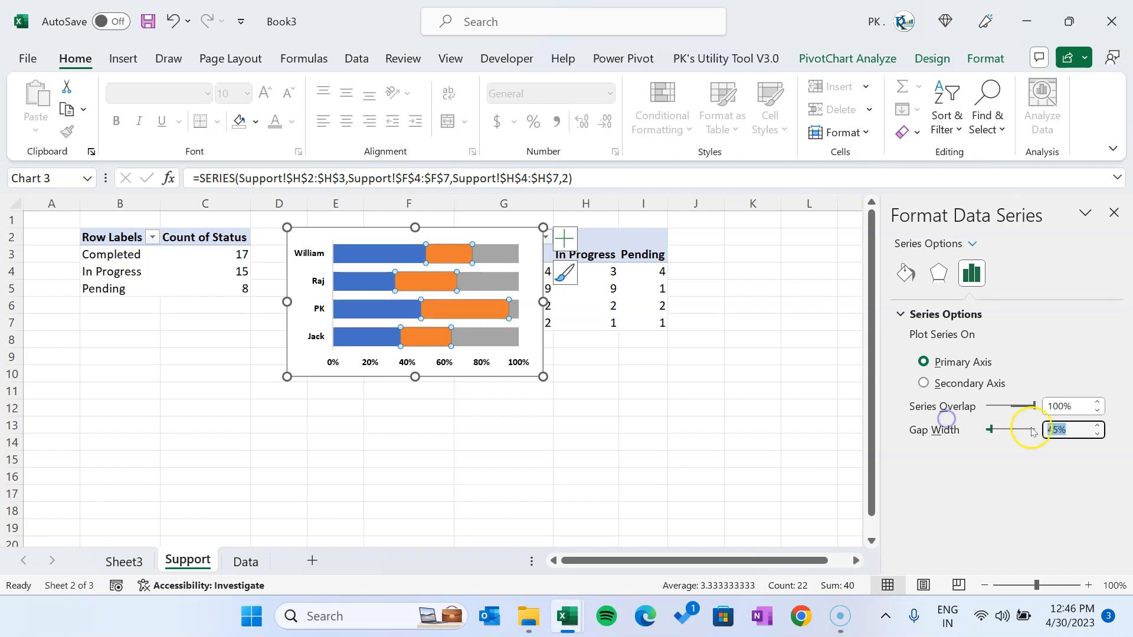
text(30)
key(Return)
click(815, 392)
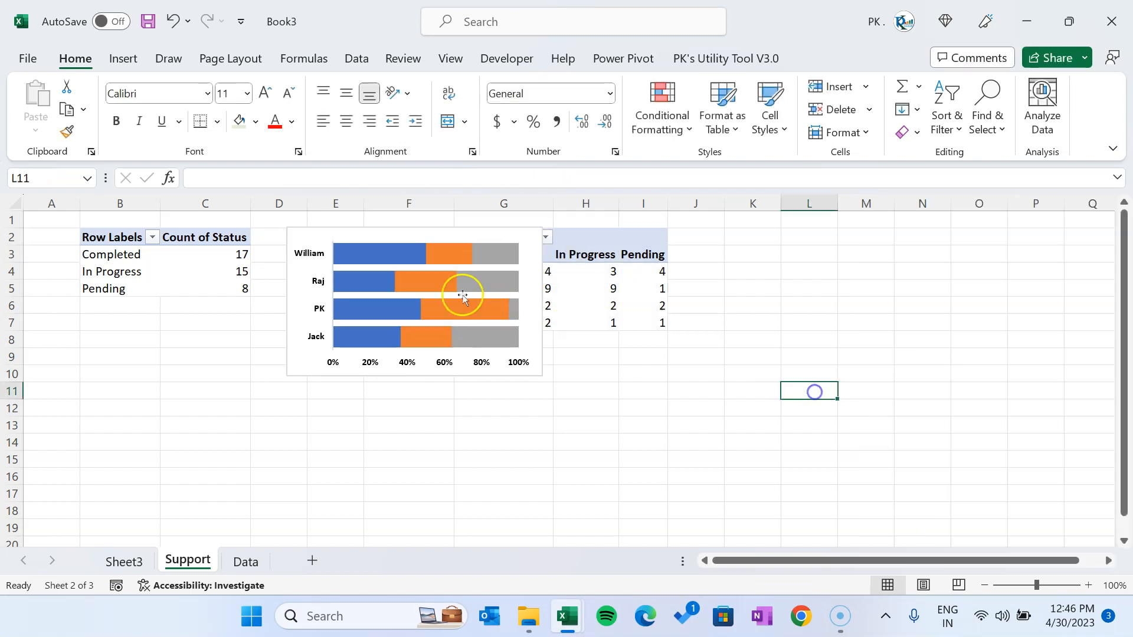
Fill the Completed series with standard light green and apply the dark Linear Up gradient.
click(385, 253)
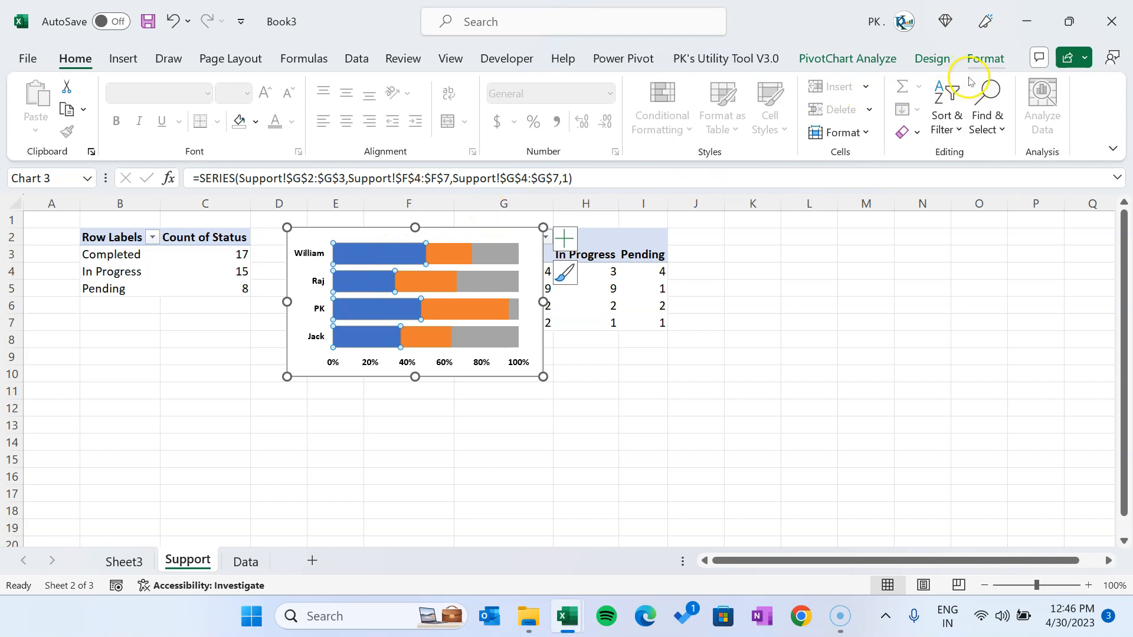
click(984, 57)
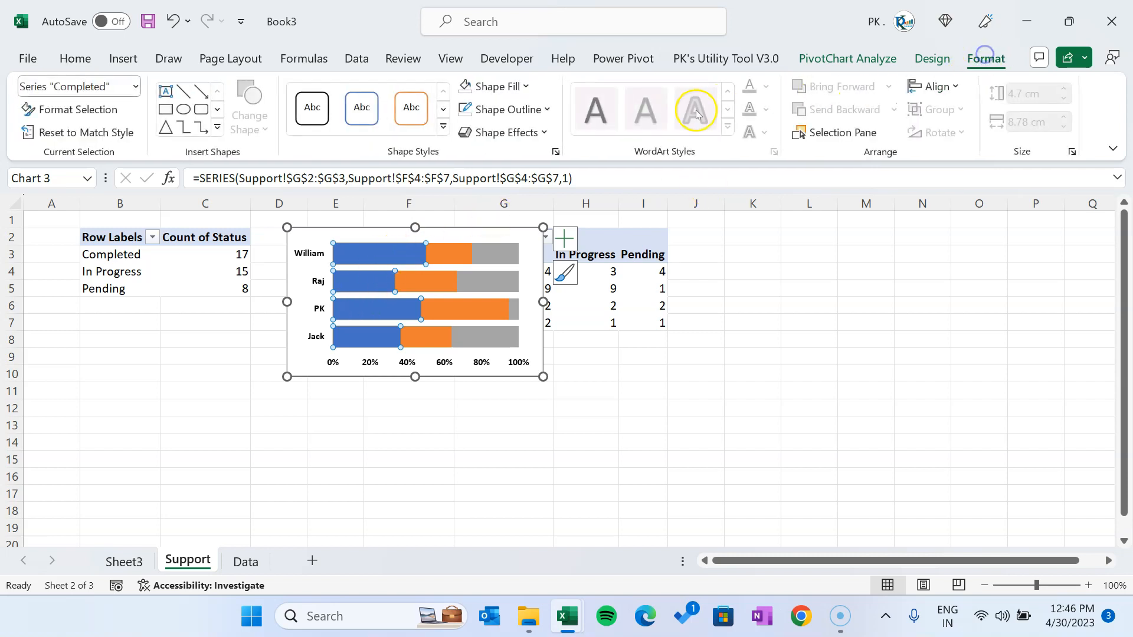
click(525, 86)
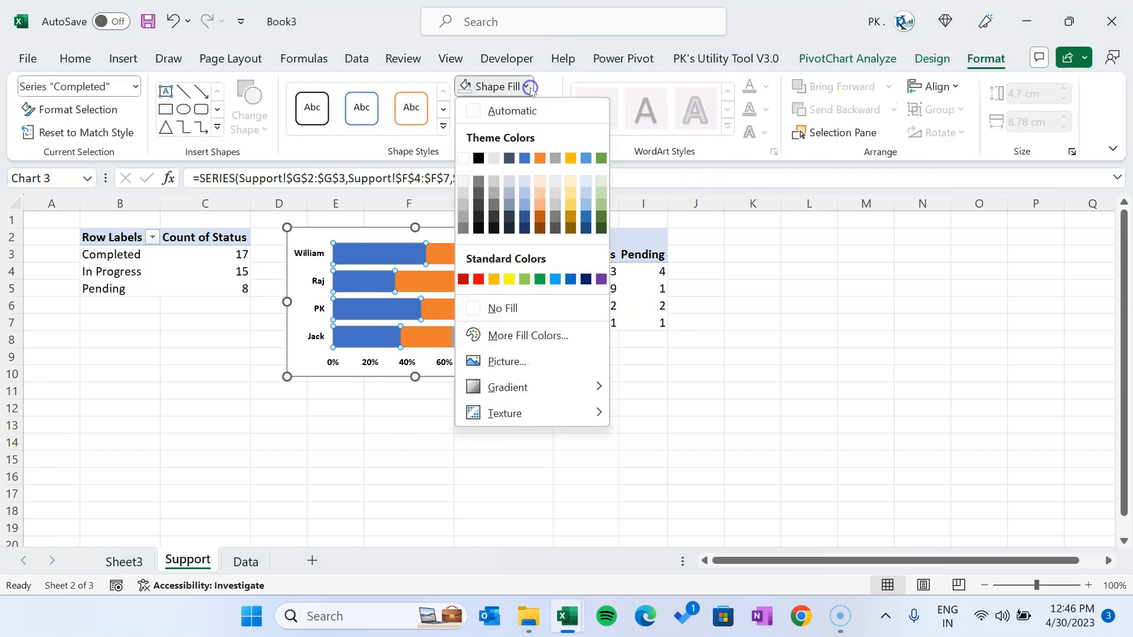
click(525, 279)
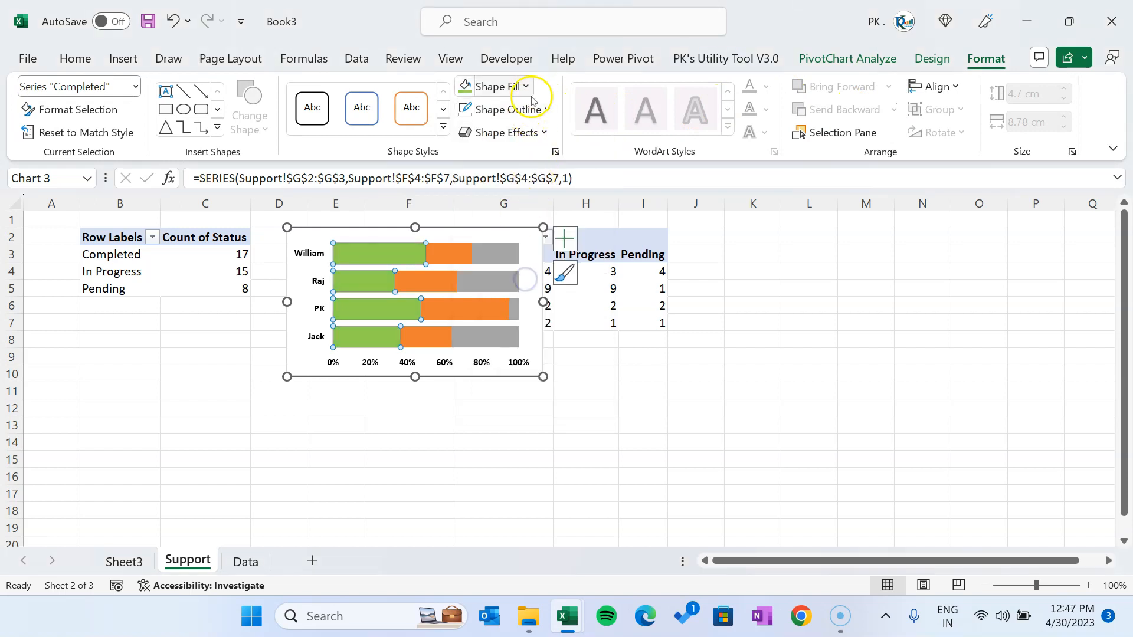
click(525, 86)
mouse_move(538, 393)
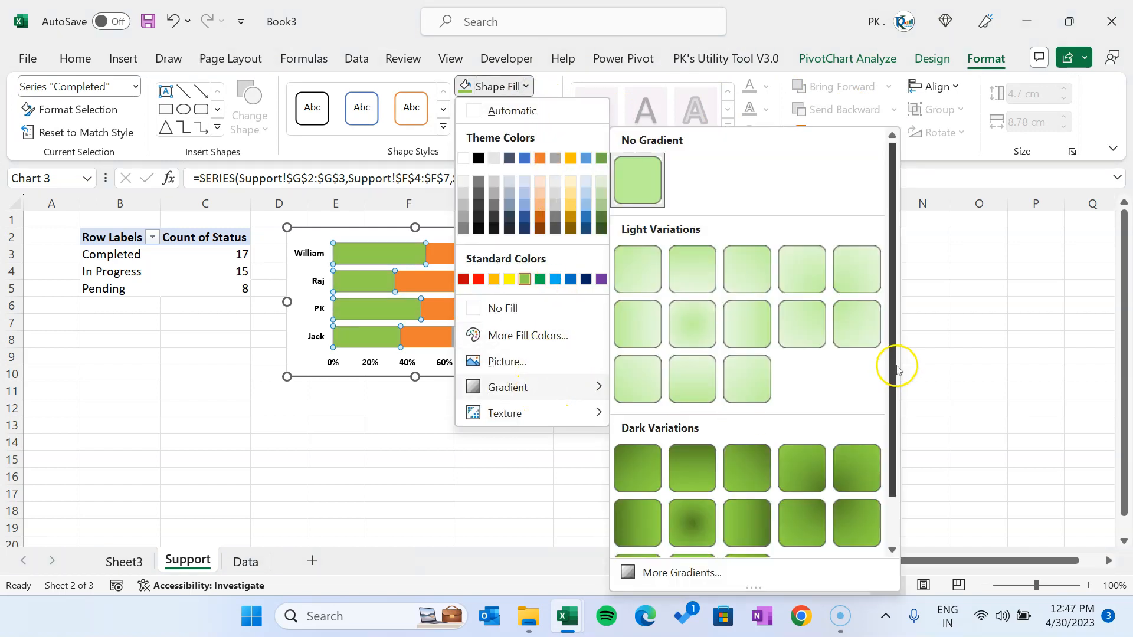
drag(891, 356, 887, 433)
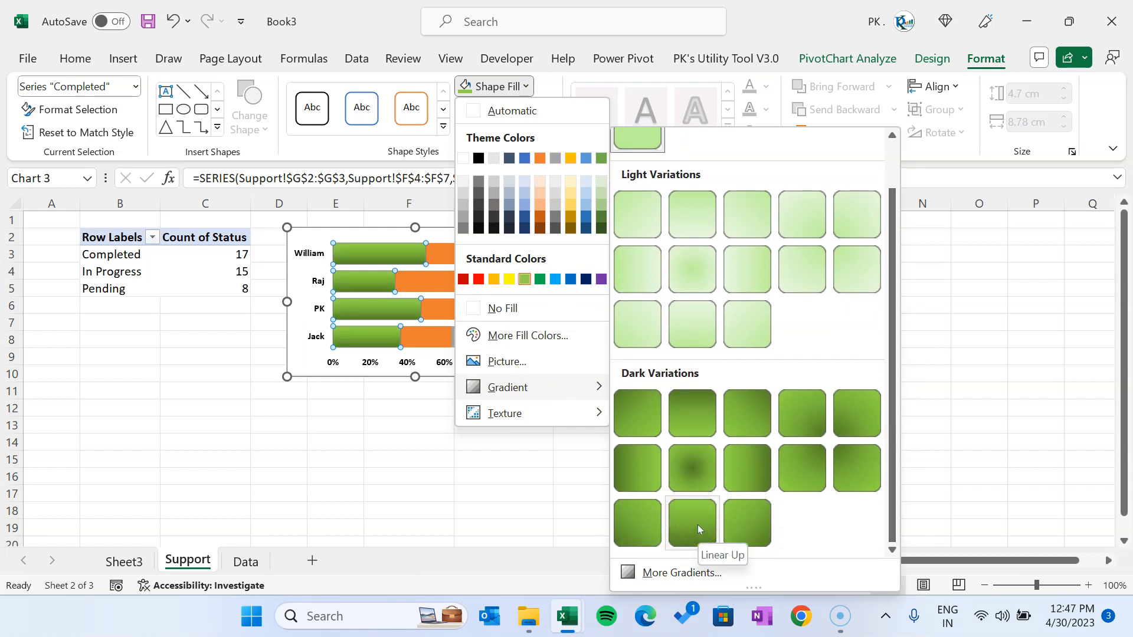
click(697, 526)
Fill the In Progress series of the bar chart with theme gold and apply the dark Linear Up gradient.
click(458, 252)
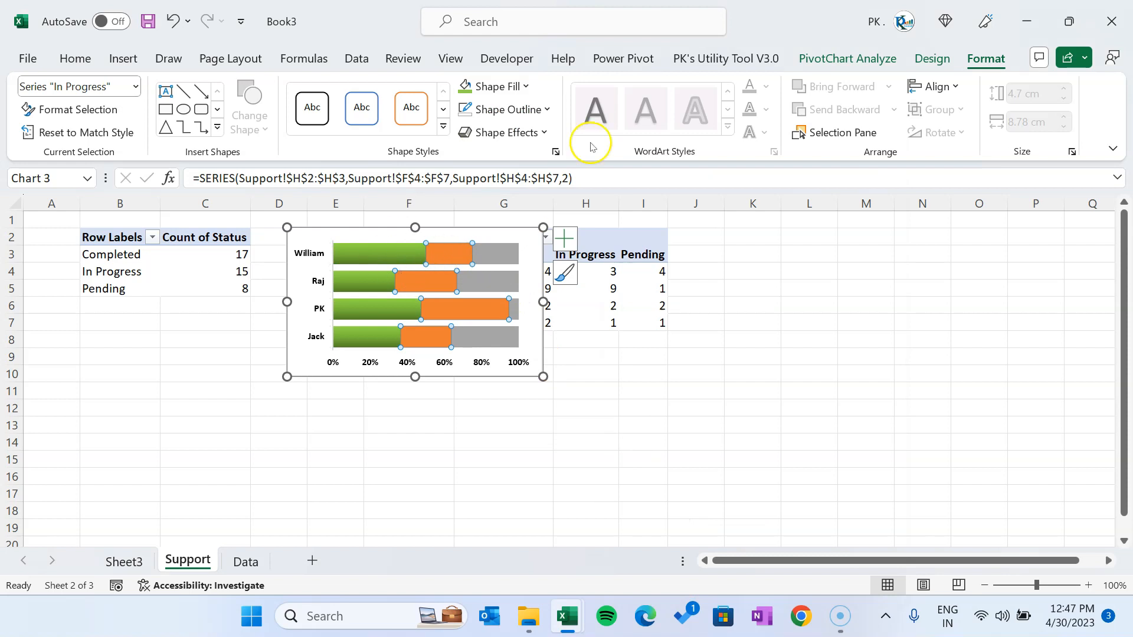
click(523, 86)
click(572, 156)
click(523, 86)
mouse_move(576, 389)
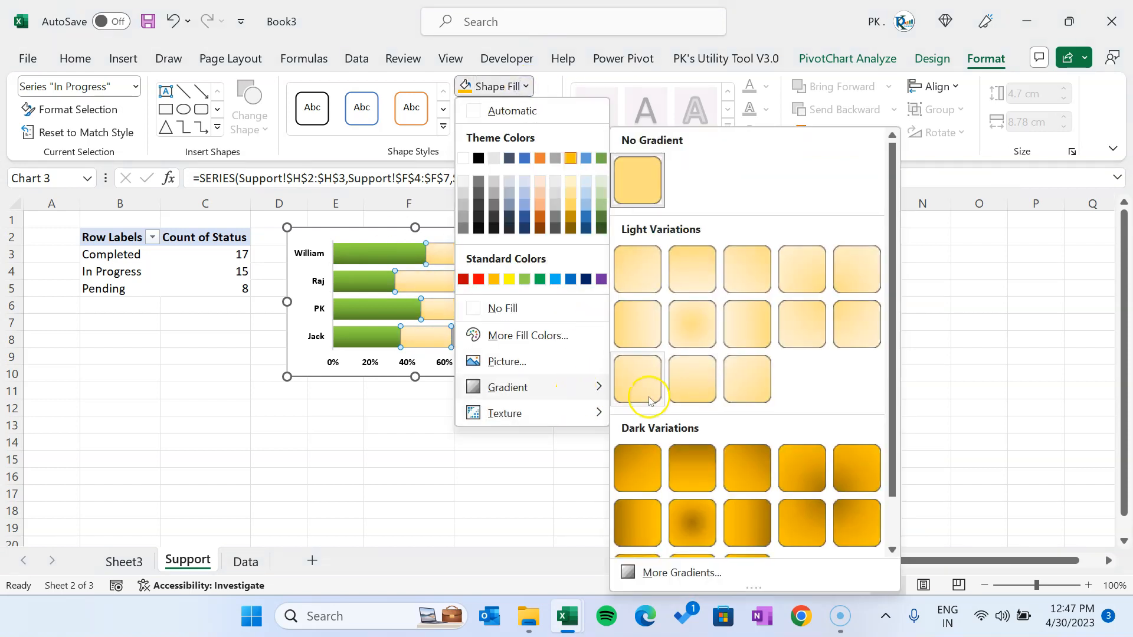
scroll(679, 502, down, 2)
click(686, 531)
Fill the Pending series of the bar chart with standard red and apply the dark Linear Up gradient.
click(508, 254)
click(523, 88)
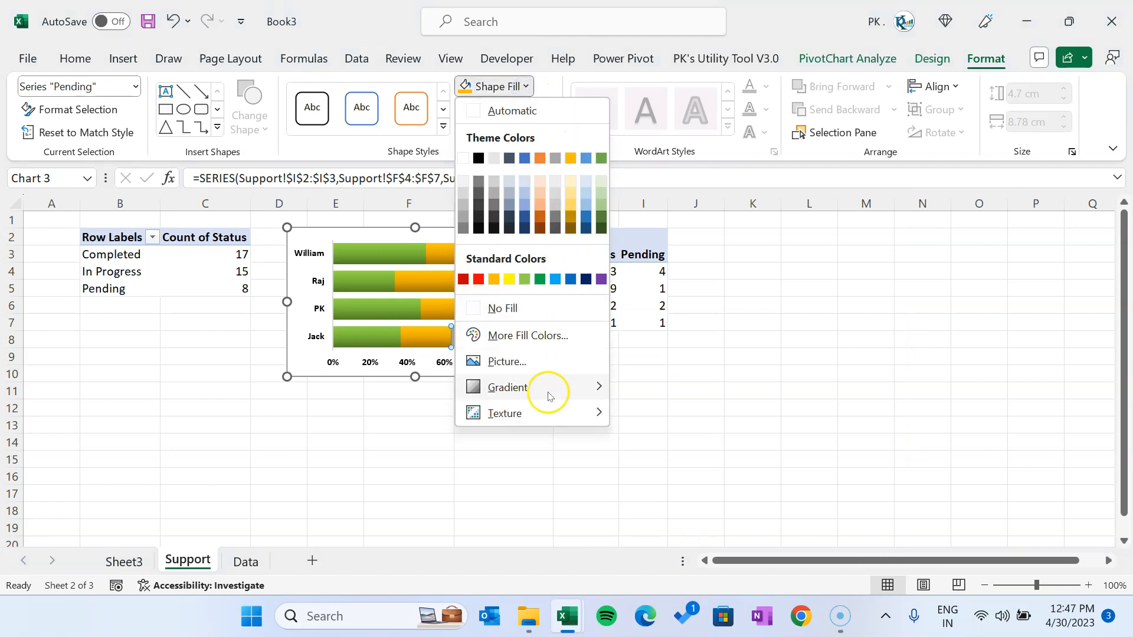
click(479, 279)
click(525, 87)
mouse_move(548, 397)
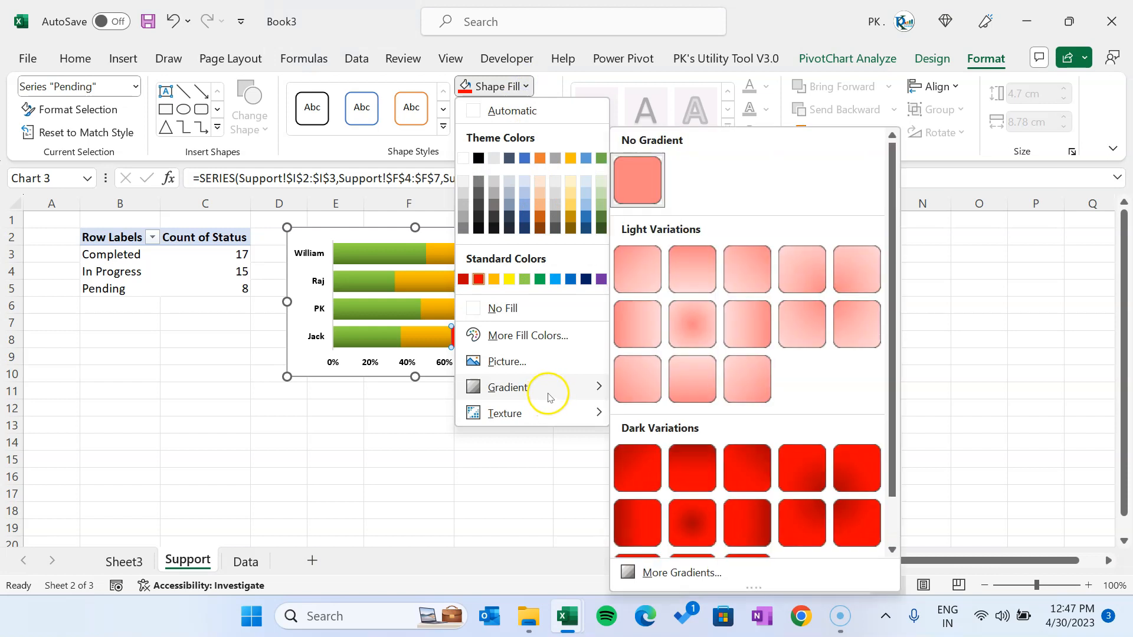
scroll(890, 362, down, 2)
click(733, 506)
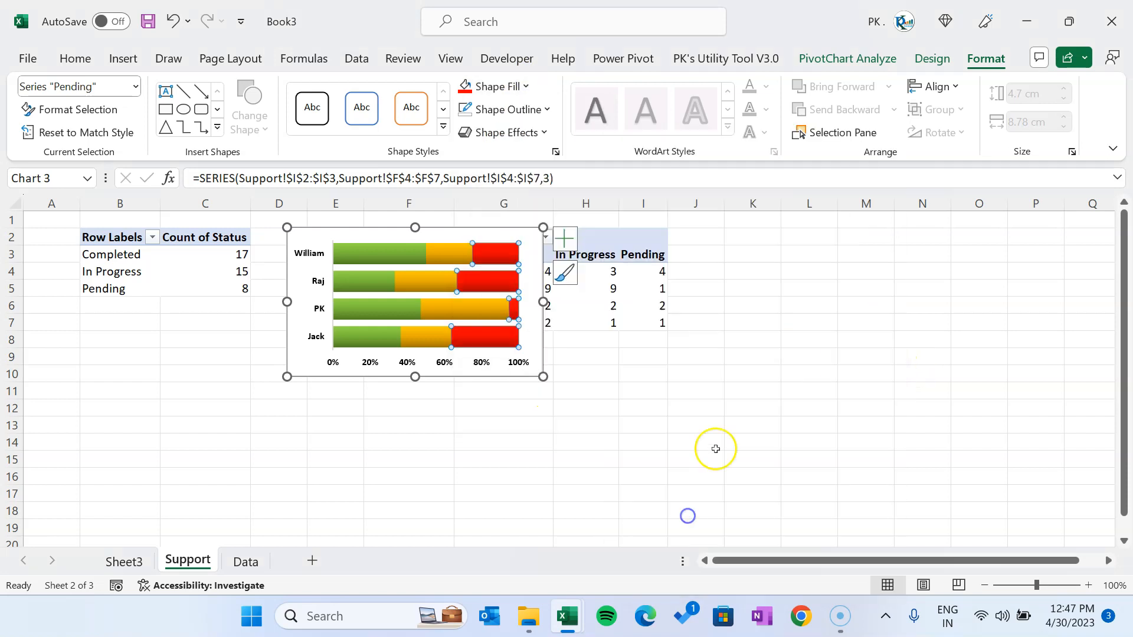
click(850, 357)
Add data labels to the Completed series and make them bold with a white font.
click(387, 248)
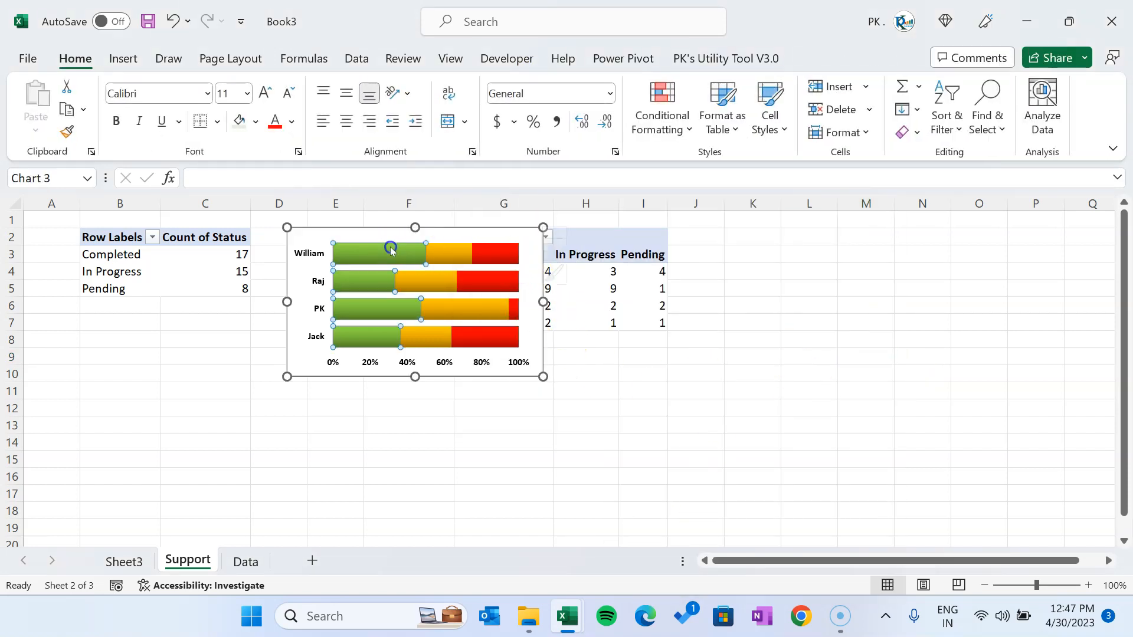
right_click(387, 246)
key(Escape)
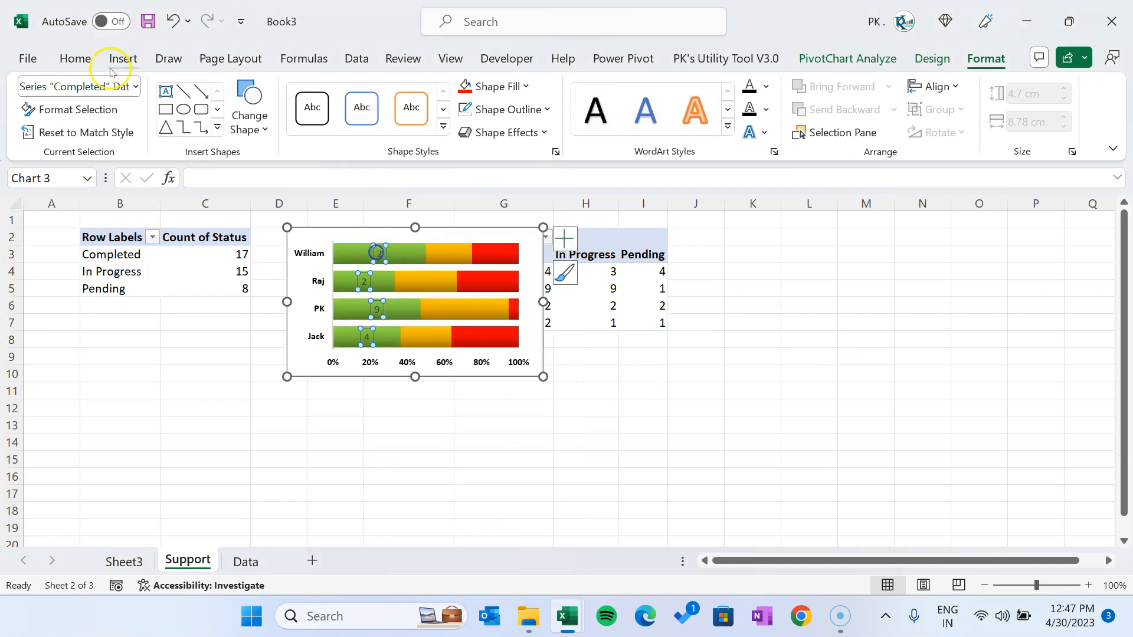
click(75, 58)
click(292, 123)
click(275, 194)
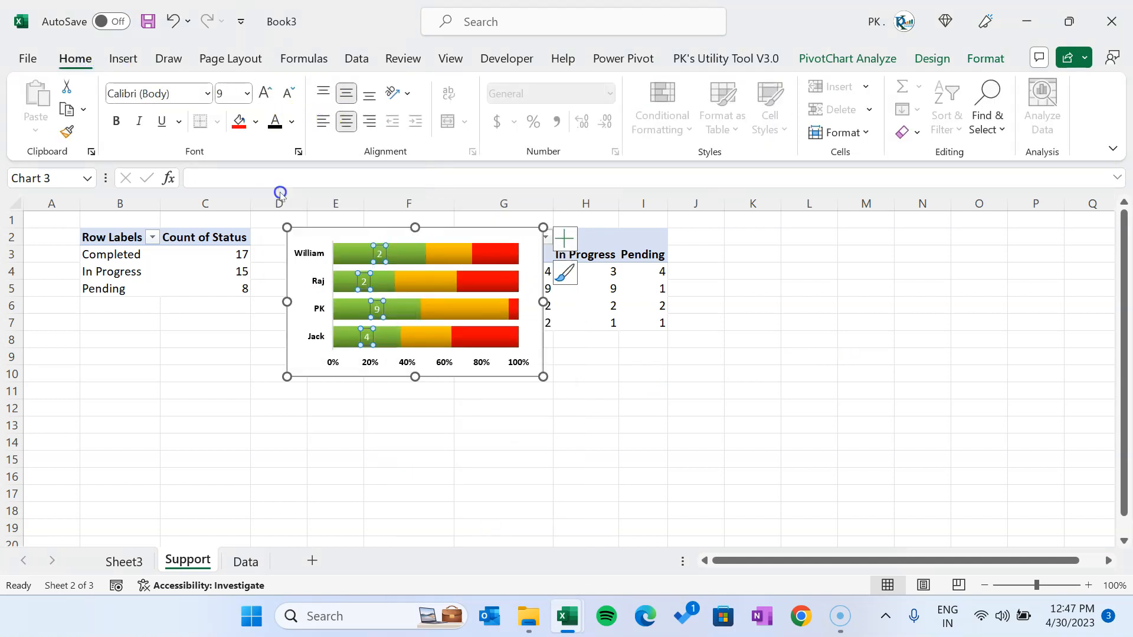
click(116, 122)
Add bold white data labels to the In Progress and Pending series of the bar chart.
right_click(447, 254)
click(519, 526)
click(448, 253)
right_click(506, 254)
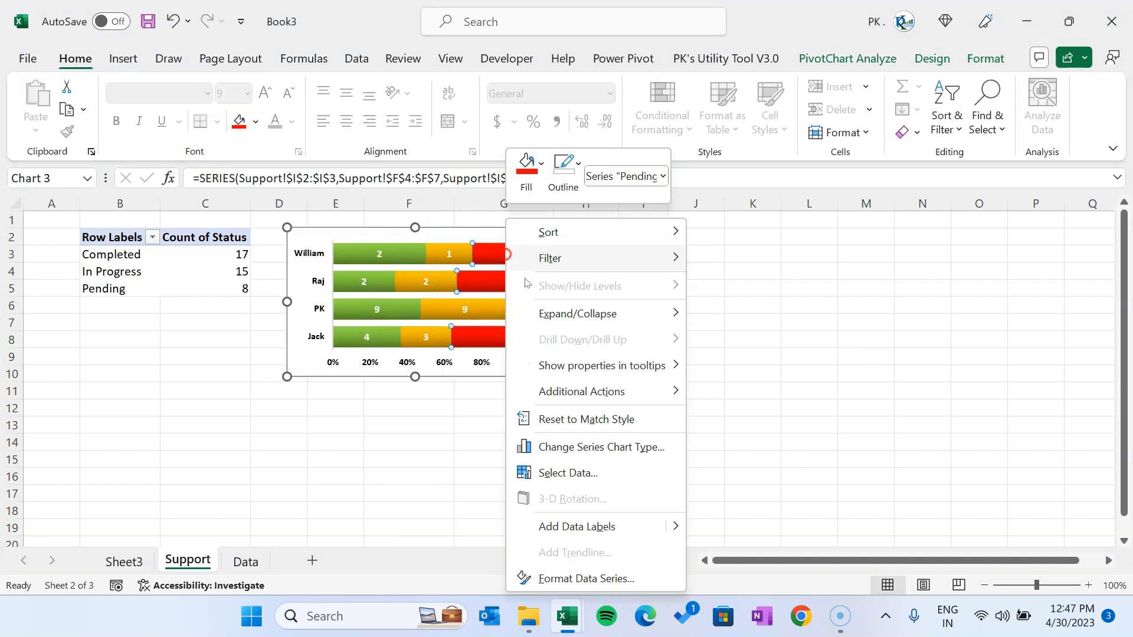
click(577, 527)
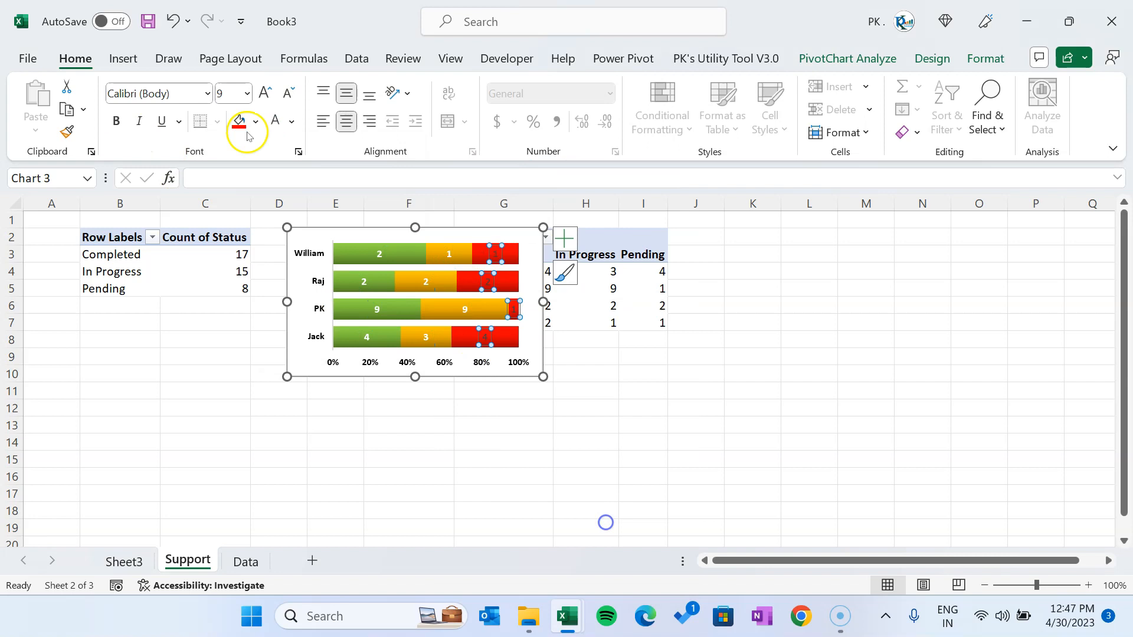
click(751, 374)
Move the bar chart from the Support sheet to Sheet3 and fit it into column D above the pivot table.
drag(444, 228, 594, 244)
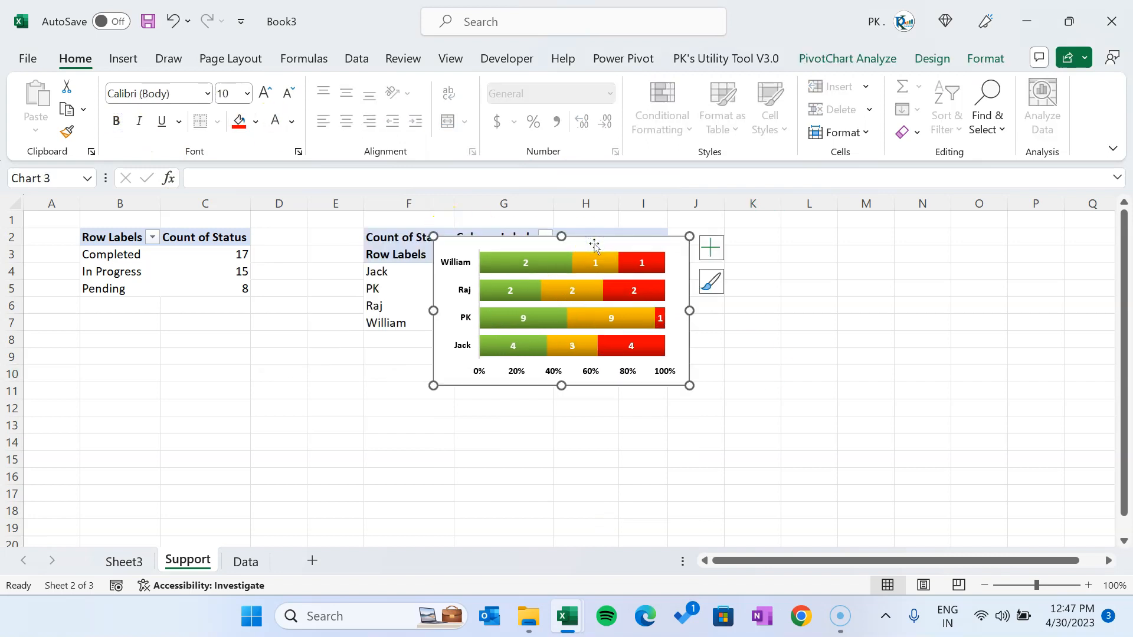
key(Delete)
click(148, 560)
key(ctrl+v)
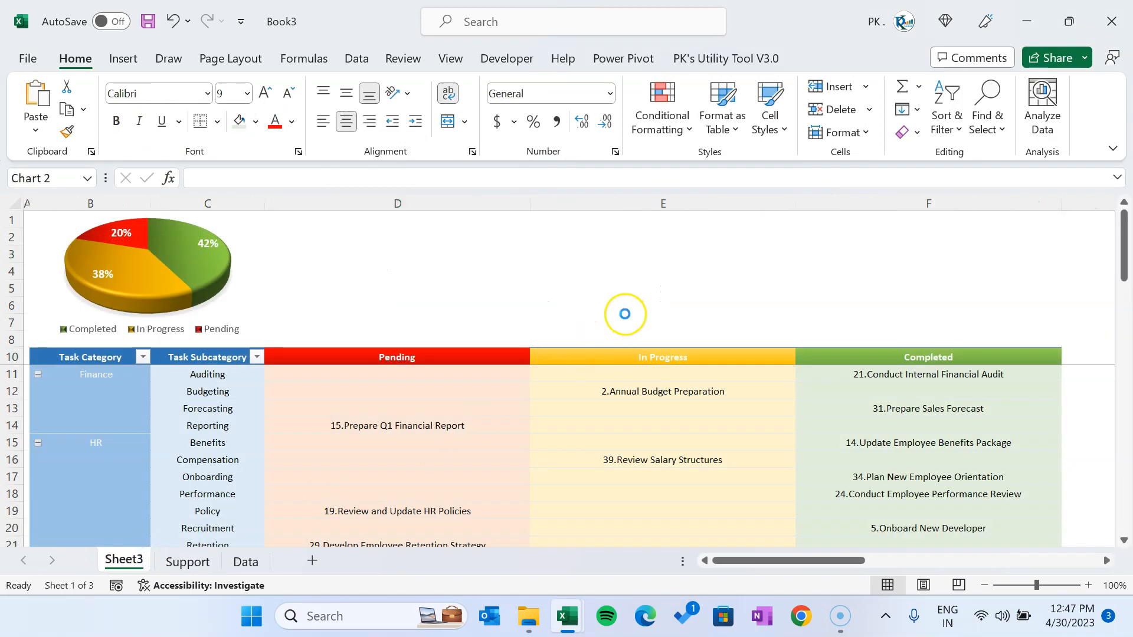
drag(495, 251, 508, 218)
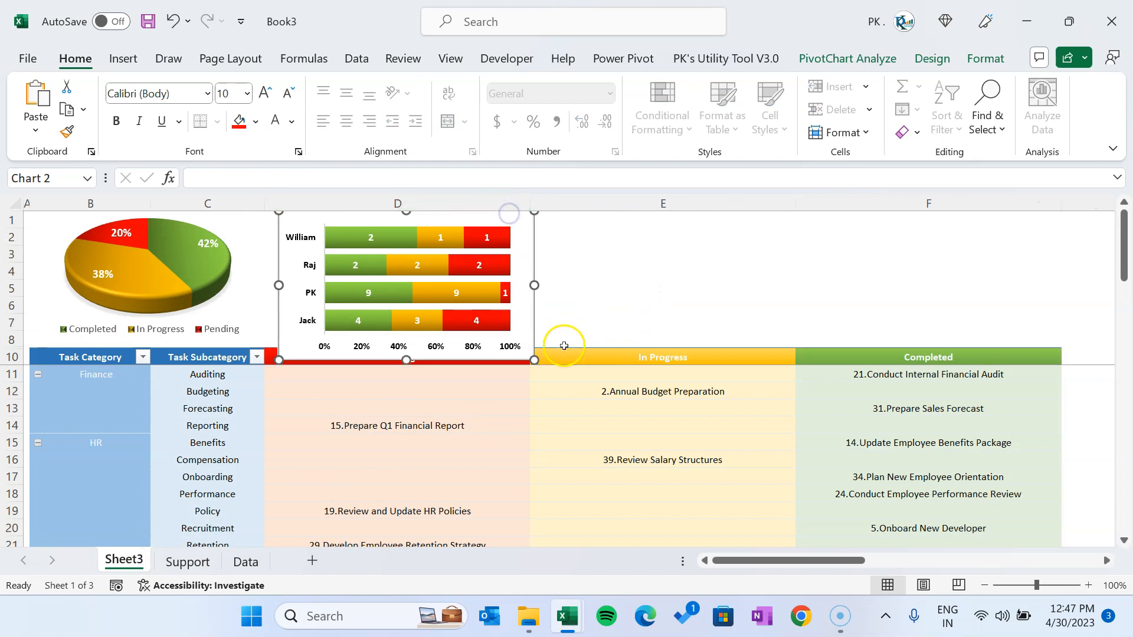
drag(534, 360, 529, 338)
click(580, 302)
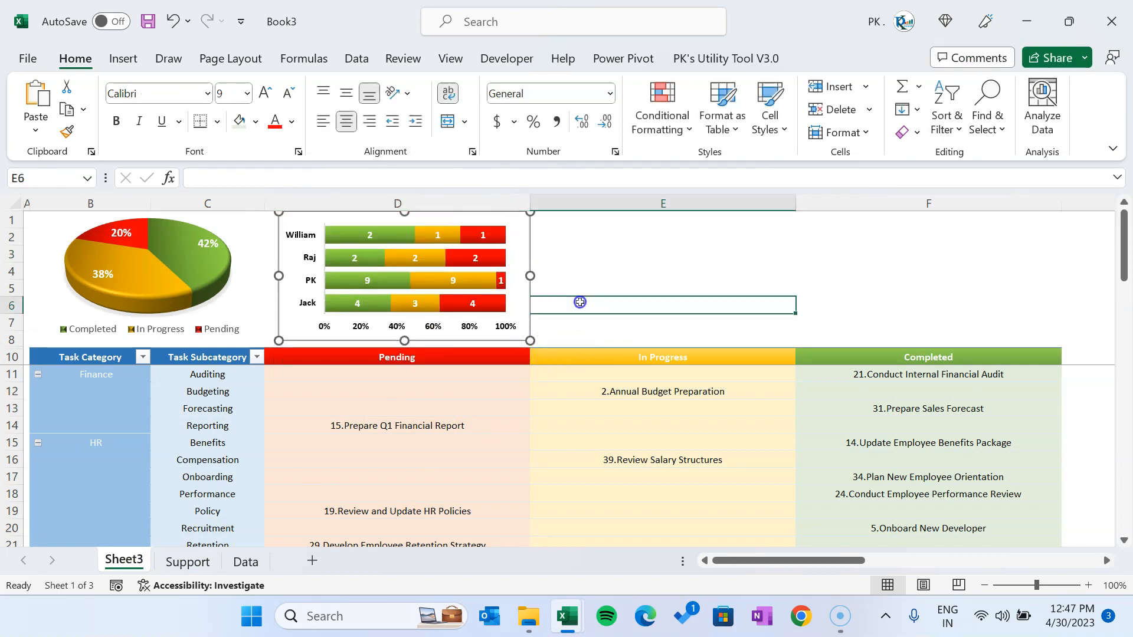
Remove the fill and outline from the bar chart's chart area on Sheet3.
click(527, 263)
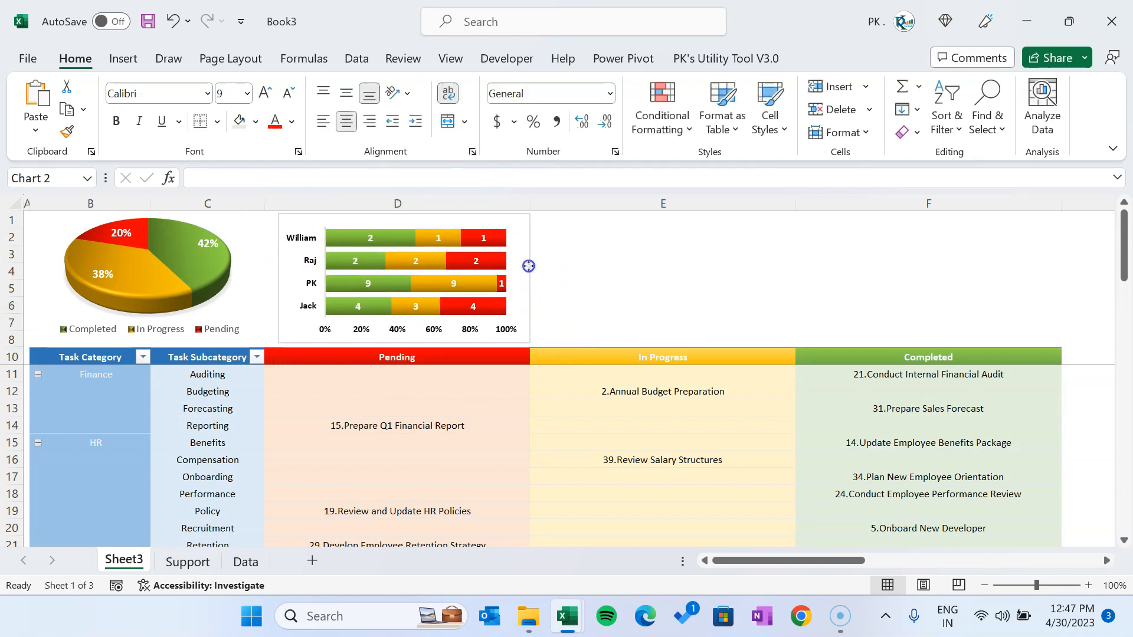
click(507, 86)
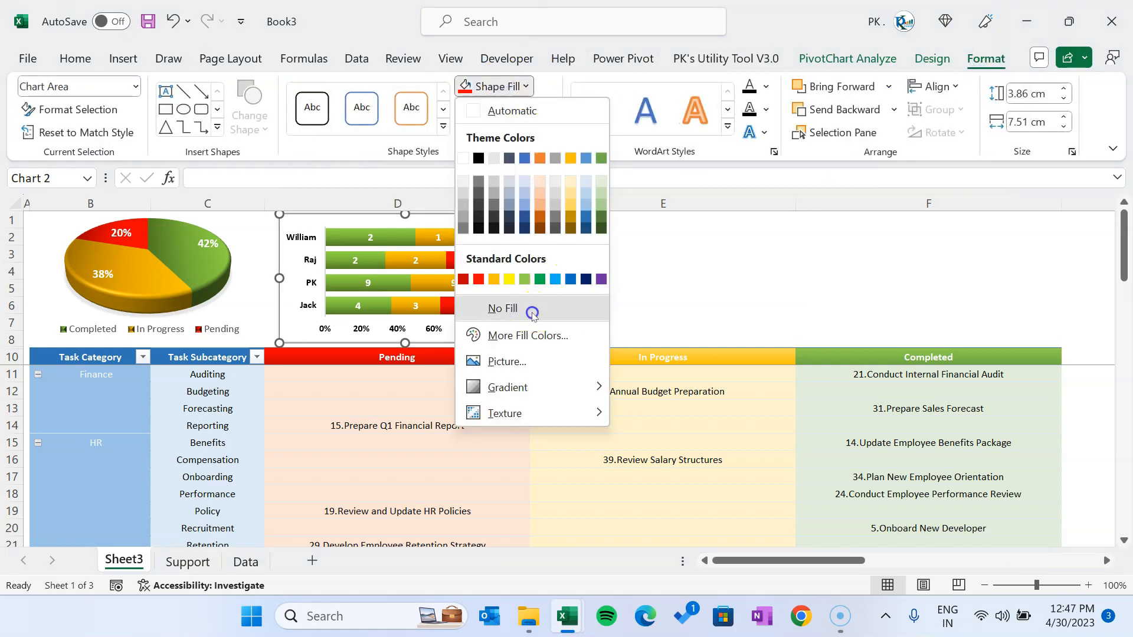
click(497, 307)
click(508, 109)
click(513, 331)
click(536, 240)
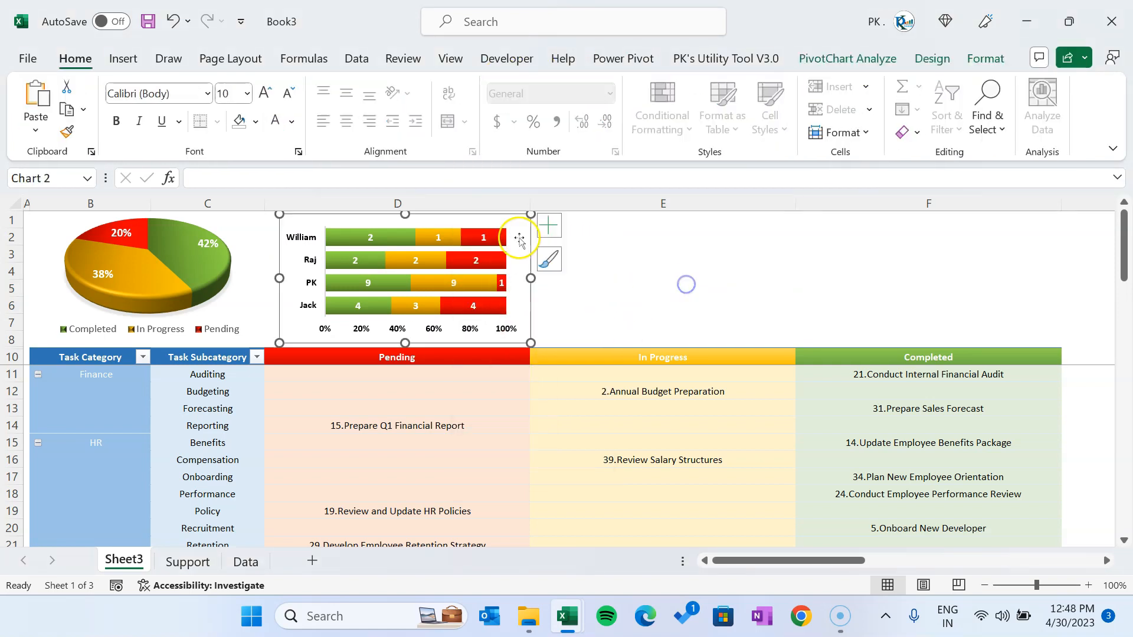
Insert an Assigned To slicer for the task pivot table and place it in column E beside the bar chart.
click(624, 377)
click(868, 59)
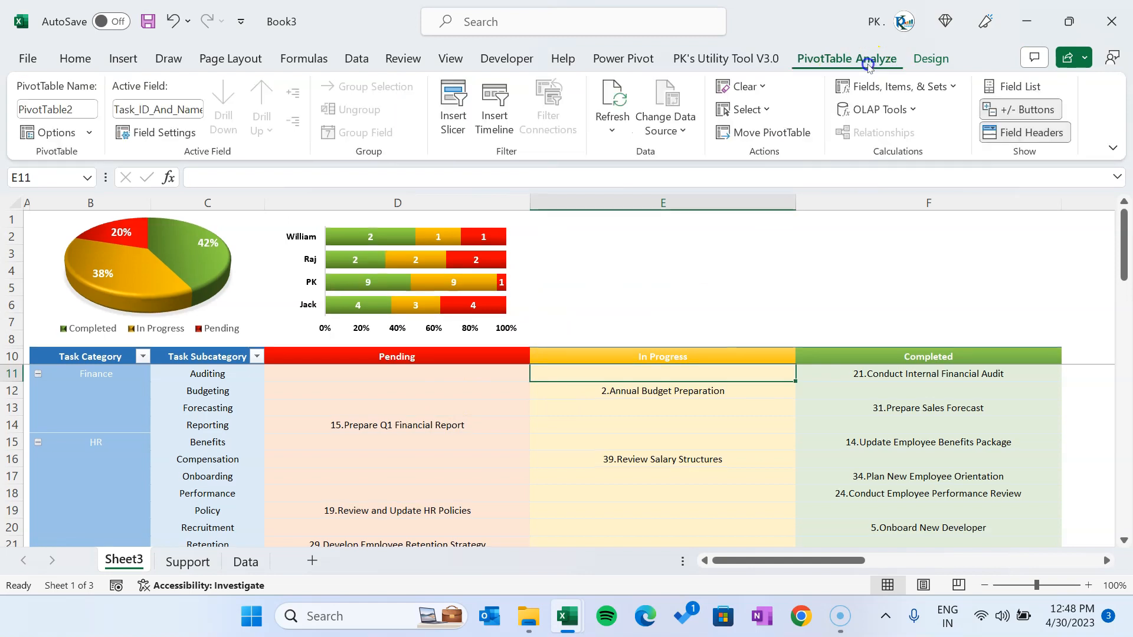
click(453, 101)
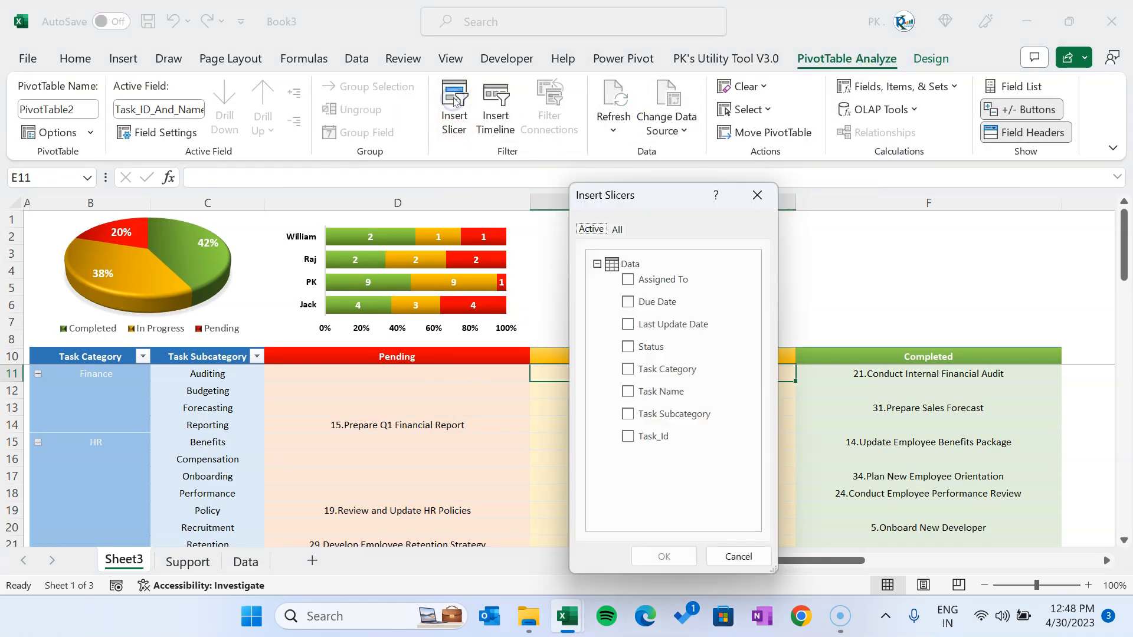
click(629, 282)
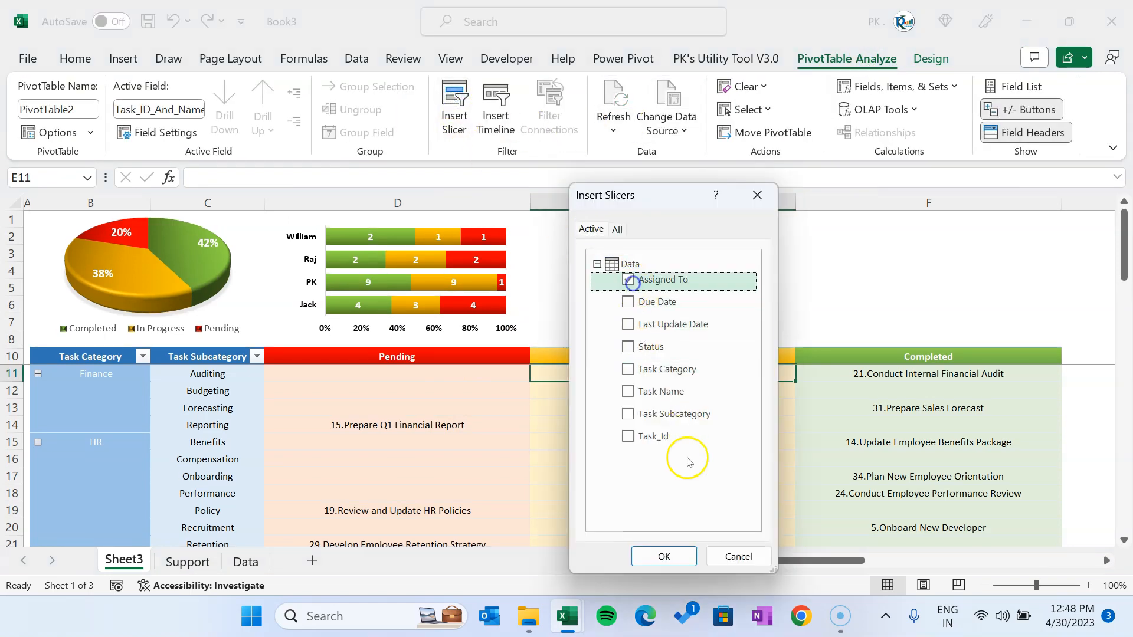
click(664, 556)
drag(559, 379, 601, 233)
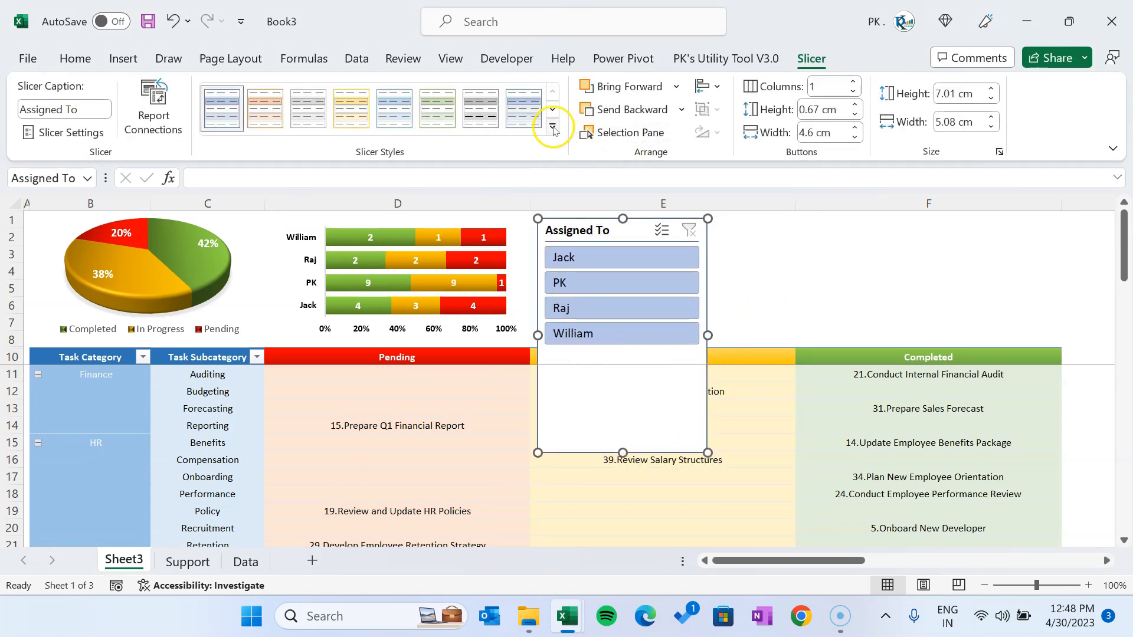
Apply the fifth dark slicer style (light blue) to the Assigned To slicer and shrink it to fit above the pivot table.
click(553, 127)
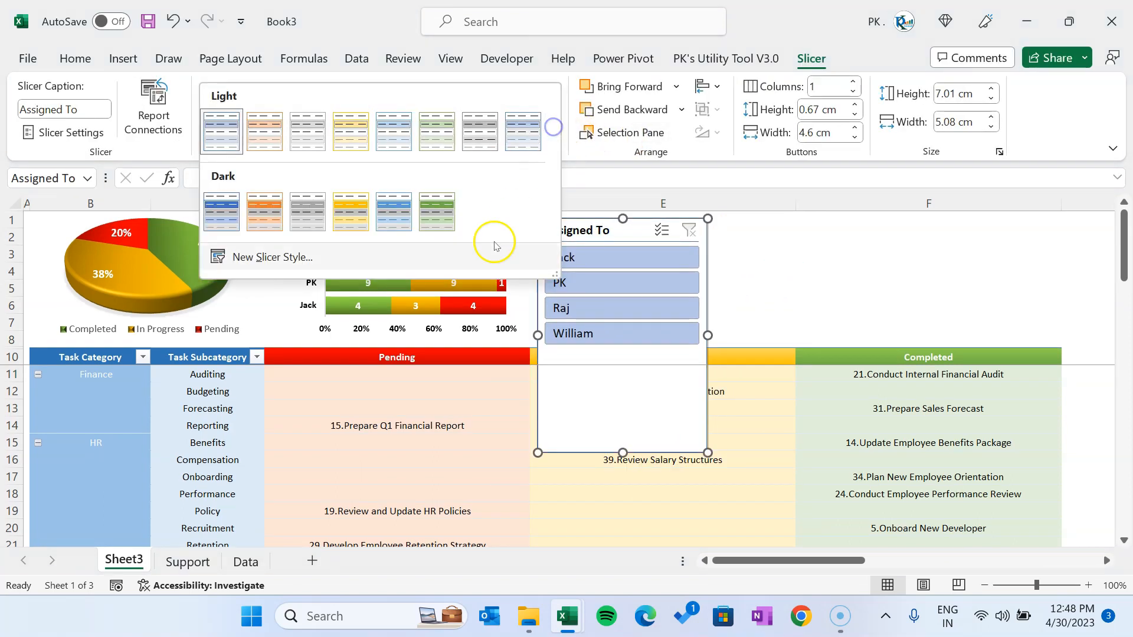
click(403, 221)
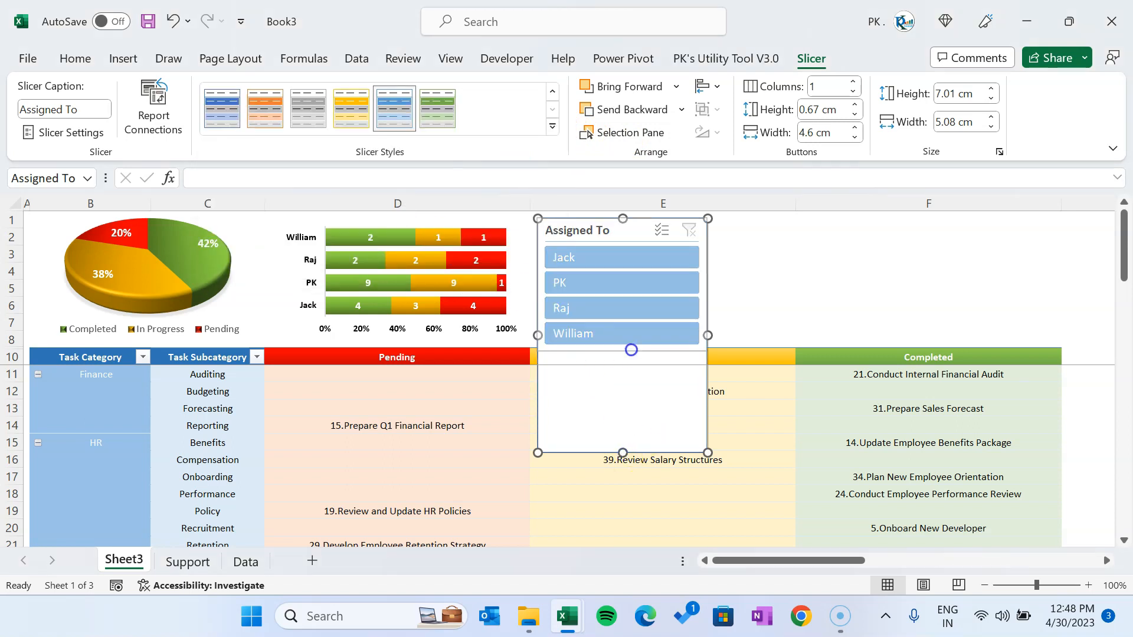
drag(631, 350, 631, 351)
drag(625, 233, 623, 224)
drag(708, 344, 707, 347)
drag(707, 280, 671, 283)
Connect the Assigned To slicer to the two other pivot tables through its report connections.
right_click(581, 224)
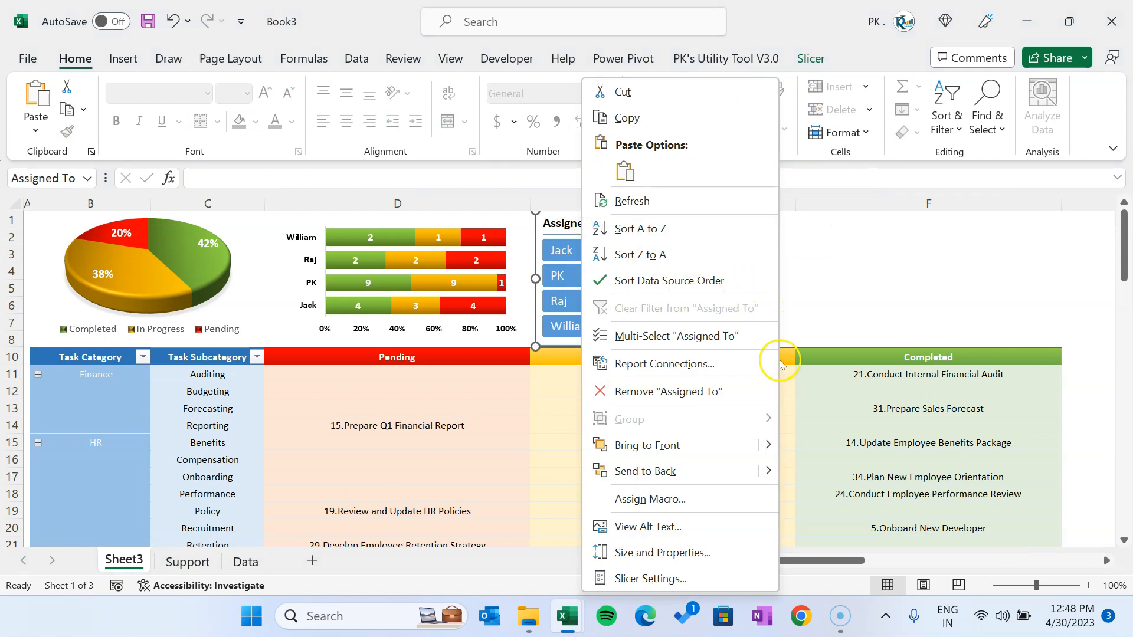
click(691, 364)
click(552, 399)
click(552, 423)
click(763, 448)
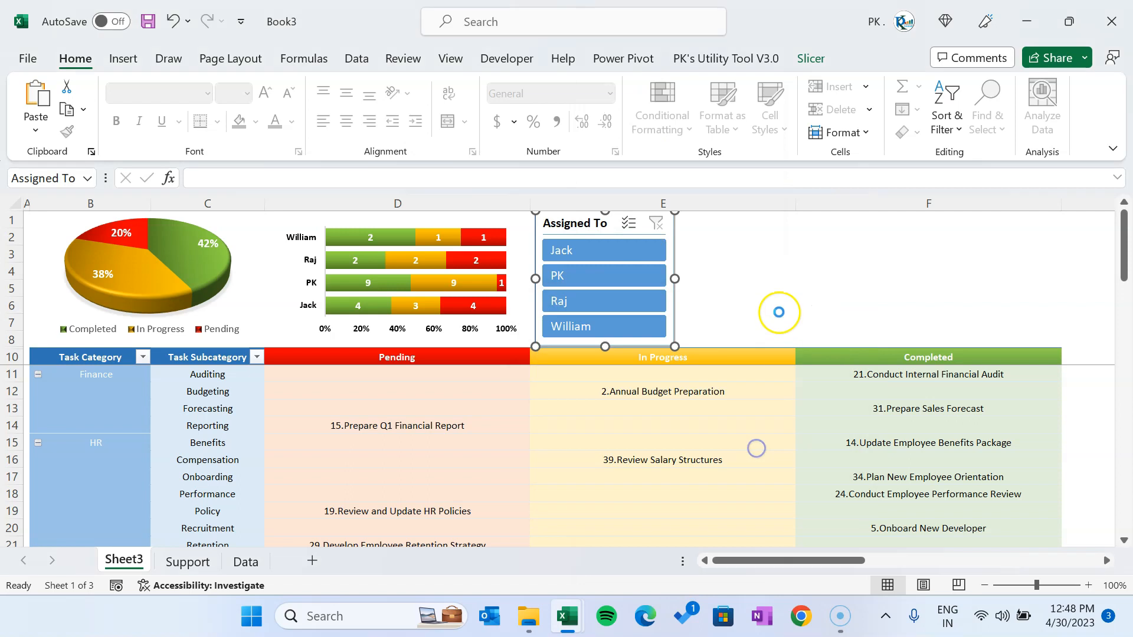
click(804, 283)
Test the Assigned To slicer by filtering on the first and third assignees, and clear the filter.
click(589, 246)
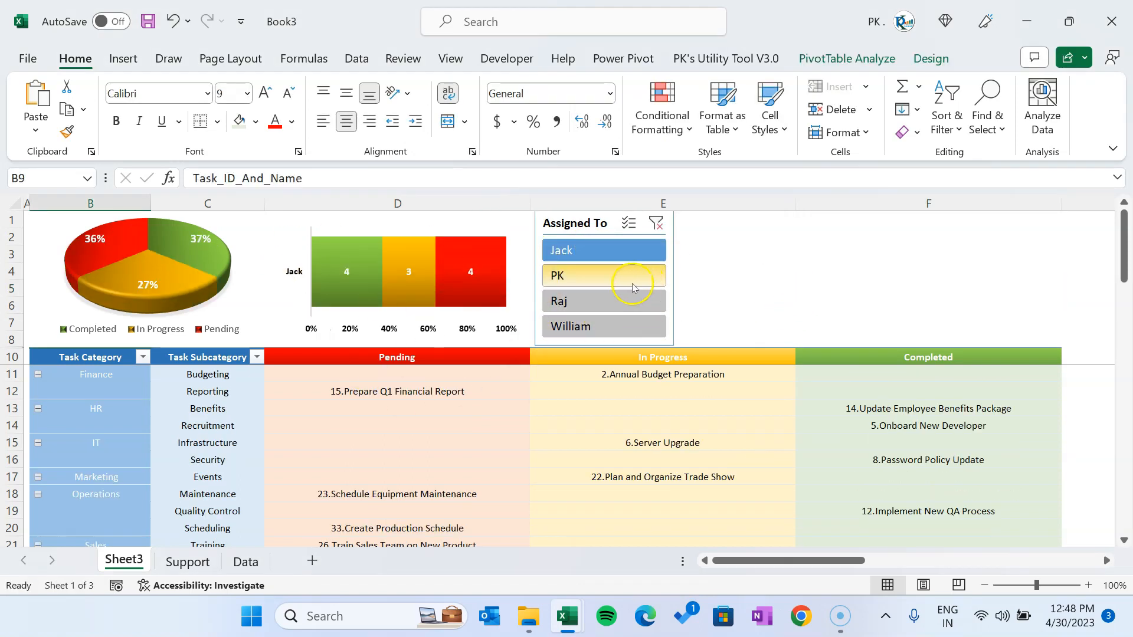
click(611, 299)
click(656, 223)
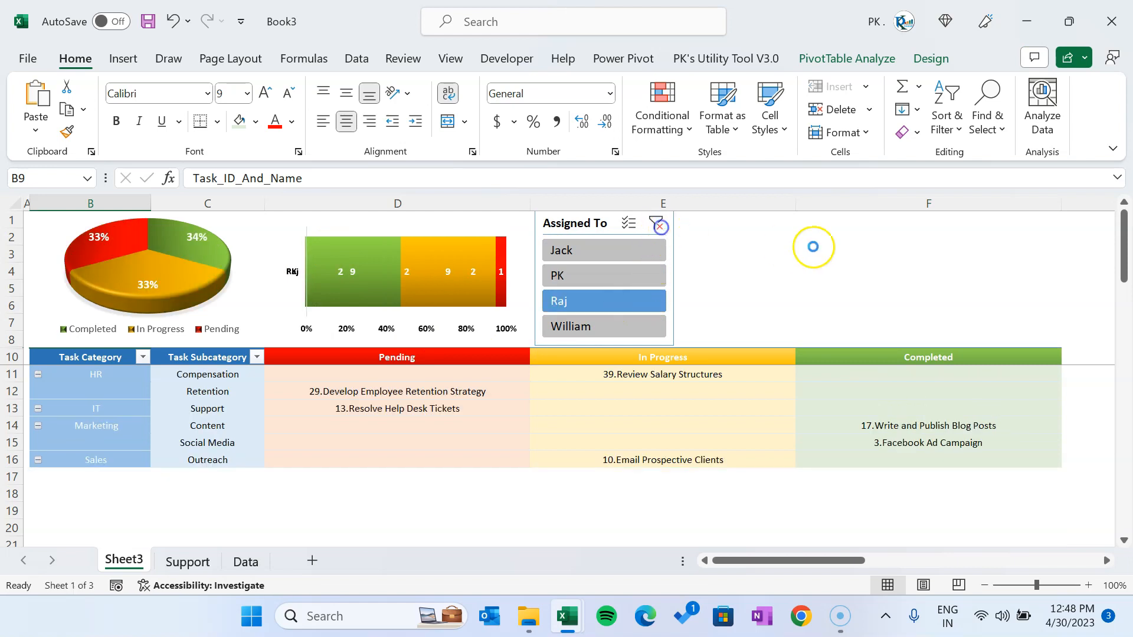
click(791, 239)
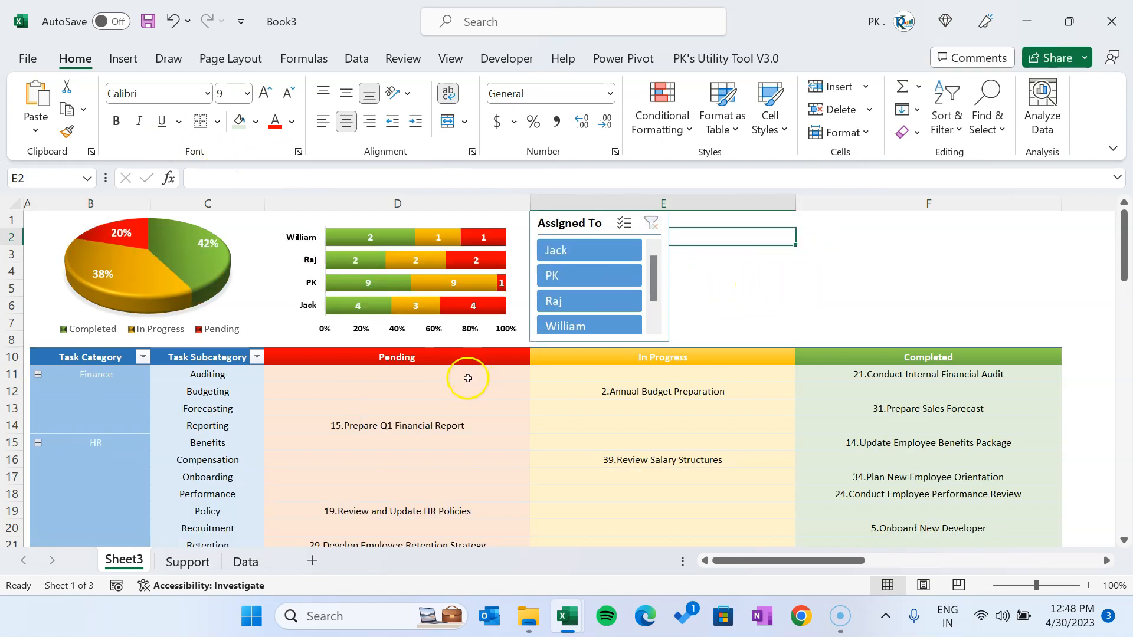
Insert a Due Date timeline, place it beside the Assigned To slicer above the table, and narrow it to about 5.6 cm.
click(468, 378)
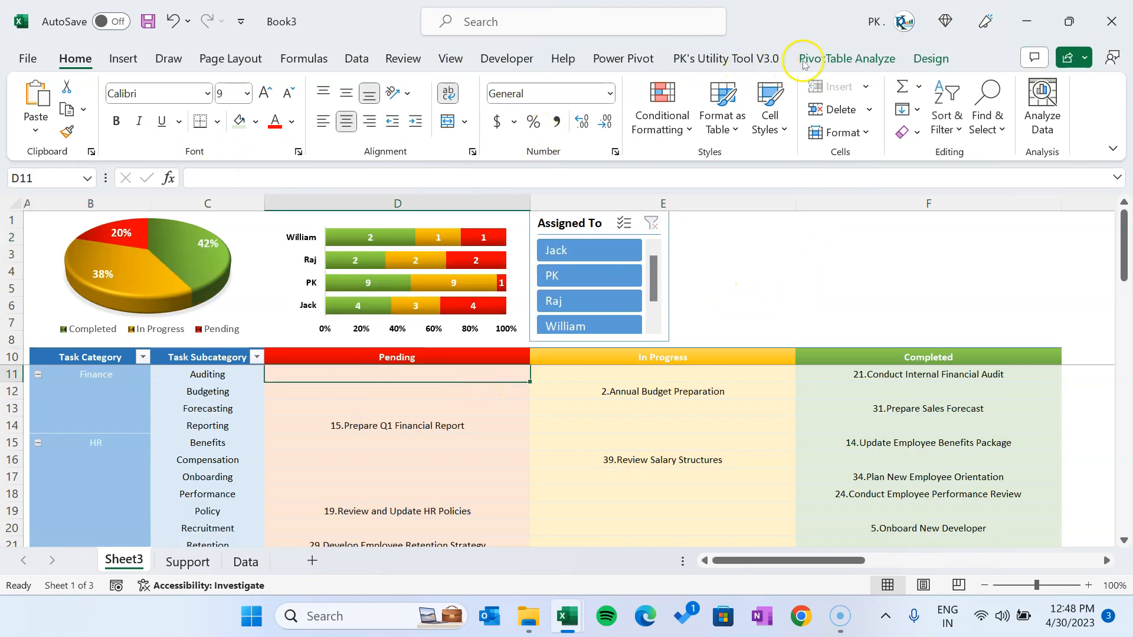
click(842, 59)
click(494, 115)
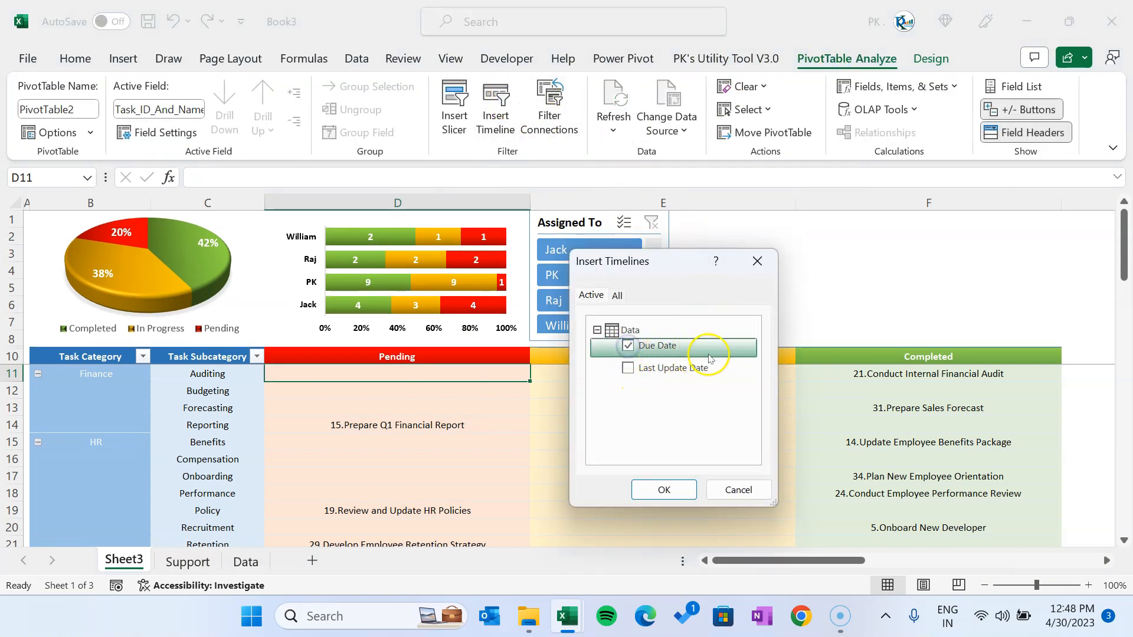
click(678, 496)
drag(549, 408, 801, 228)
drag(990, 338, 864, 339)
Apply the fifth dark timeline style (blue) to the Due Date timeline.
click(814, 62)
click(557, 125)
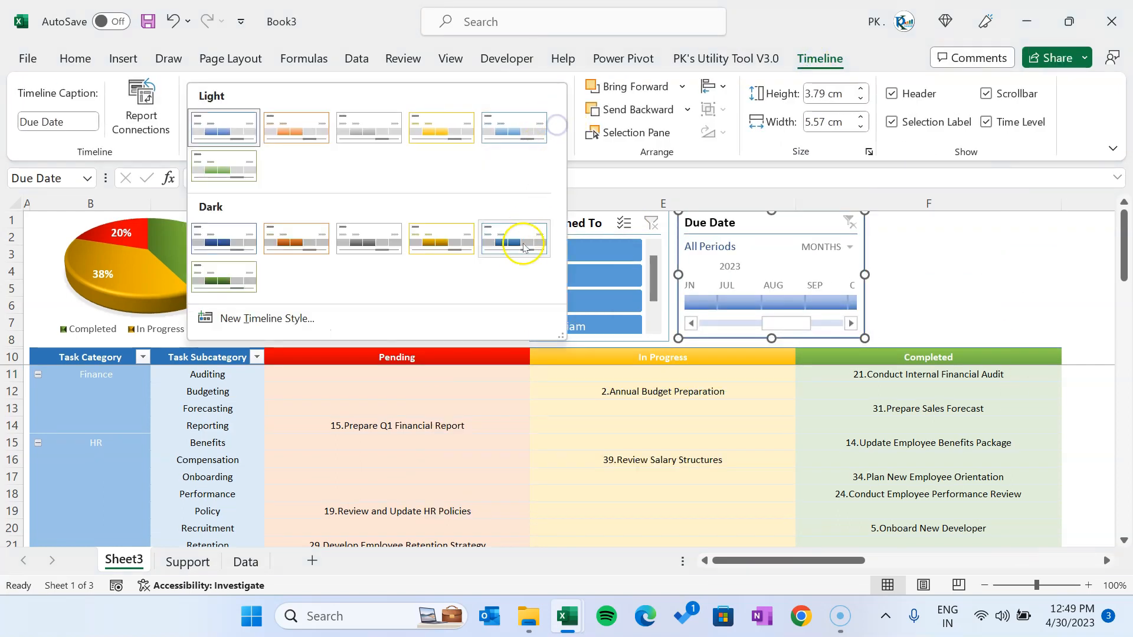
click(511, 250)
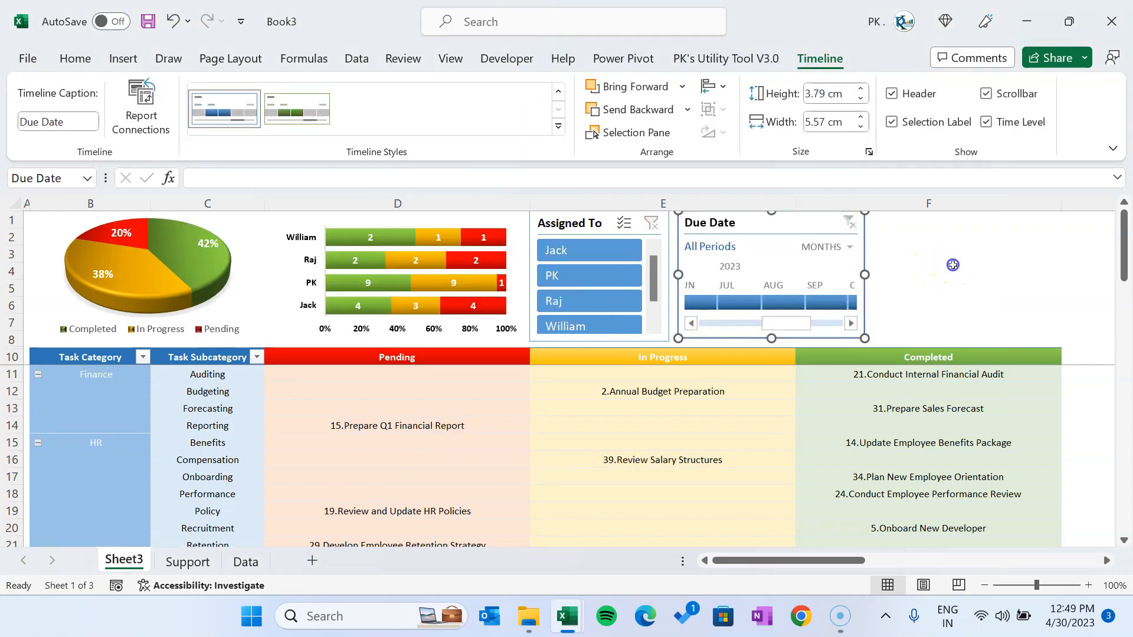
click(953, 265)
Connect the Due Date timeline to the two other pivot tables through its report connections.
drag(787, 333, 835, 323)
right_click(777, 220)
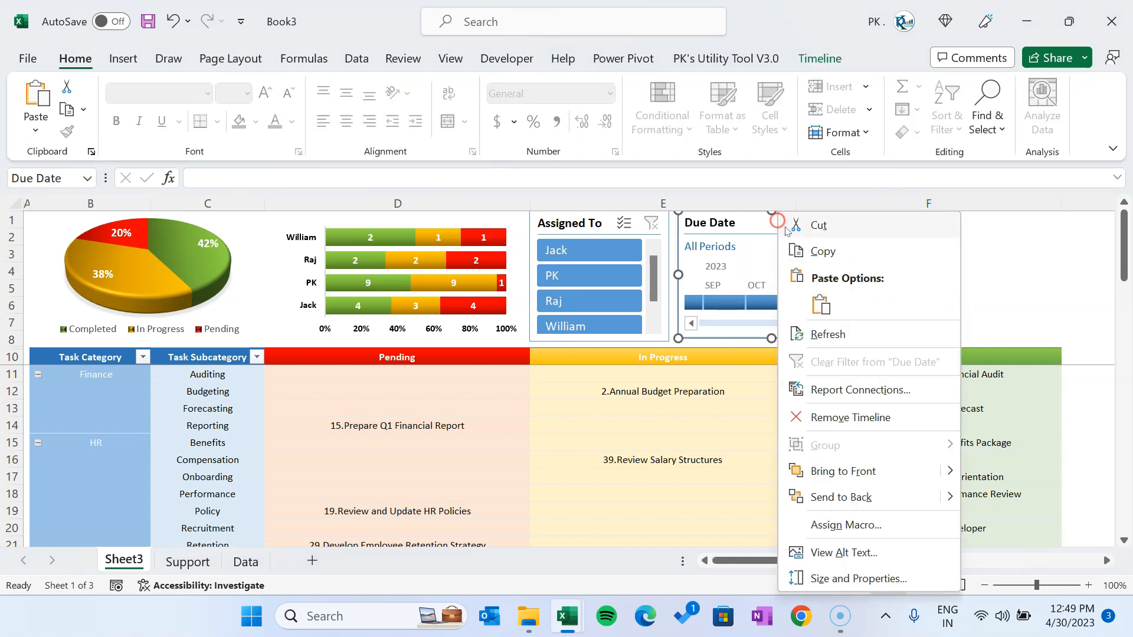
click(871, 390)
click(736, 427)
click(736, 450)
click(945, 477)
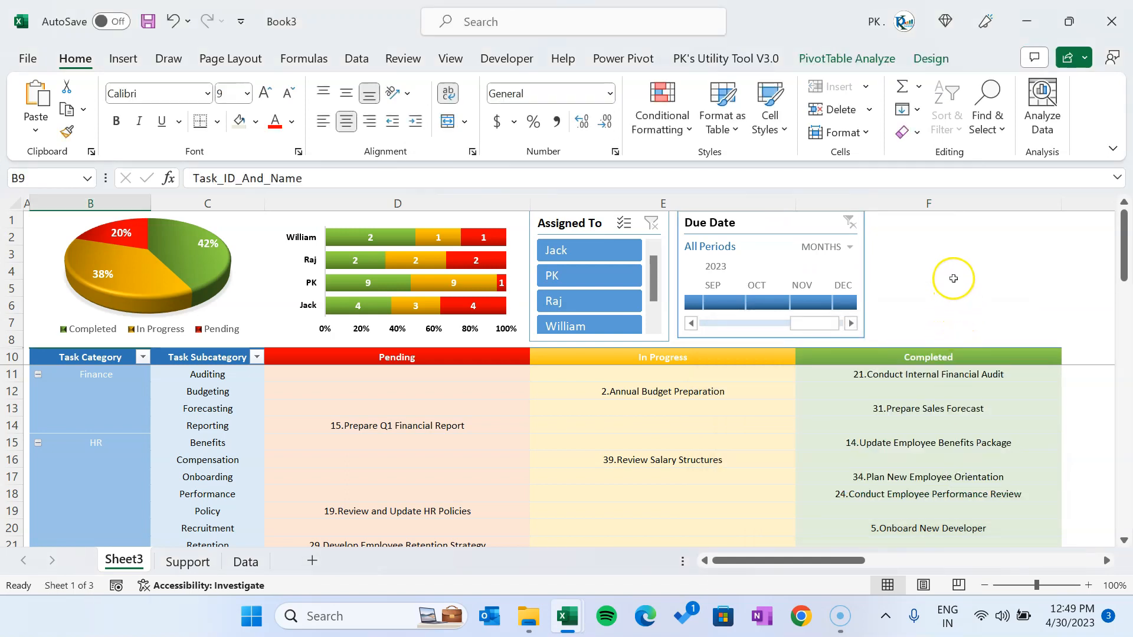
click(954, 278)
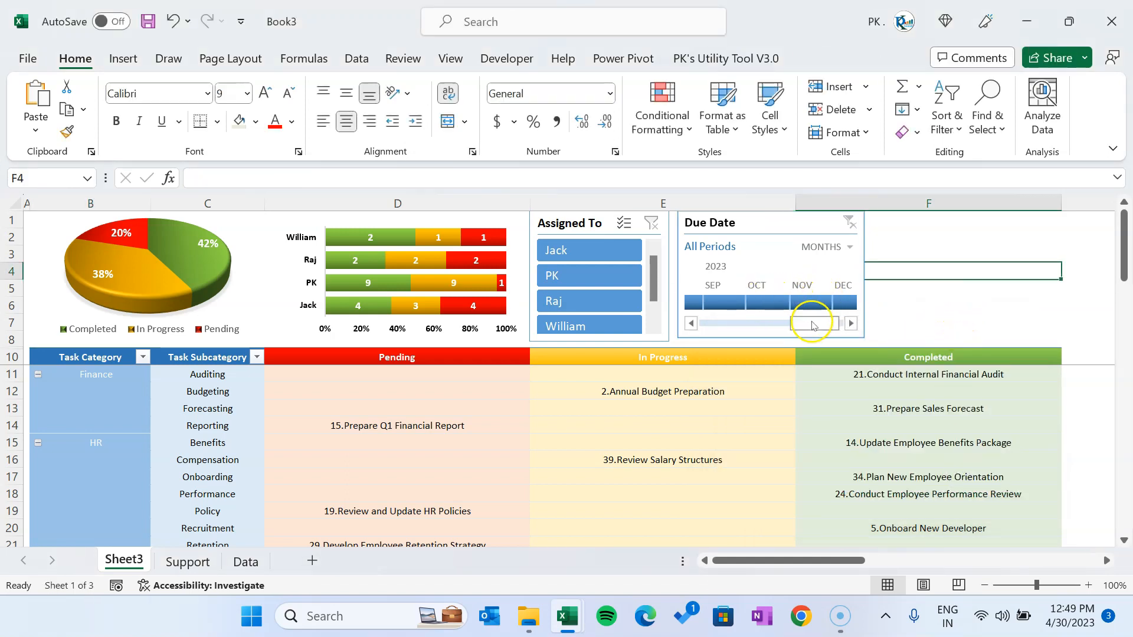
Test the Due Date timeline by filtering on April, May and June 2023, and clear the filter.
drag(814, 324, 752, 328)
click(765, 304)
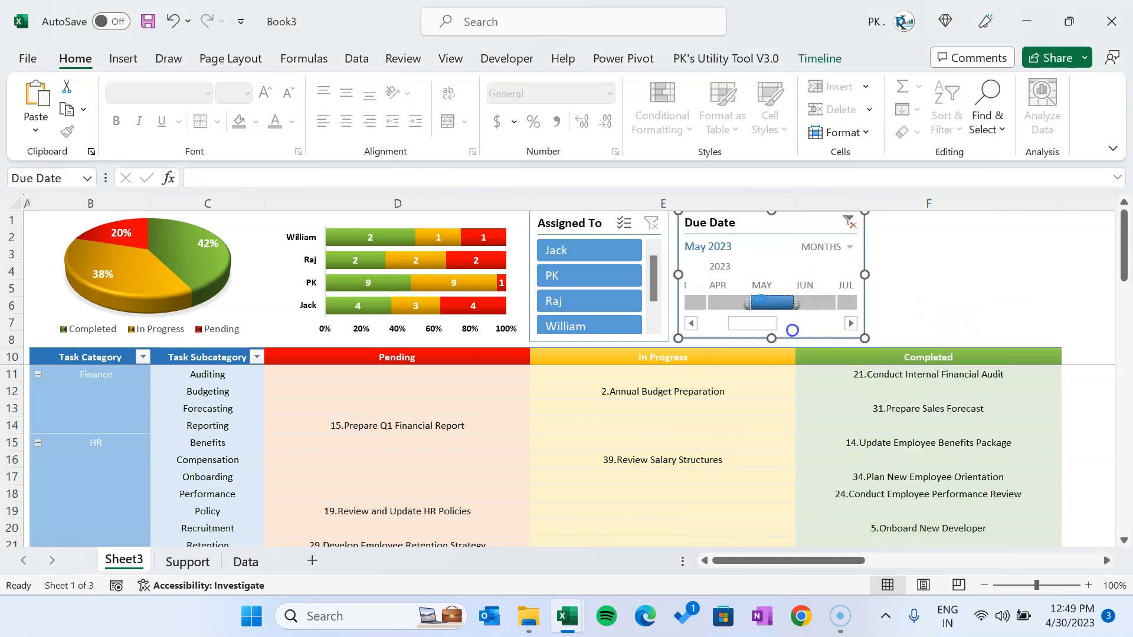
click(731, 304)
click(813, 304)
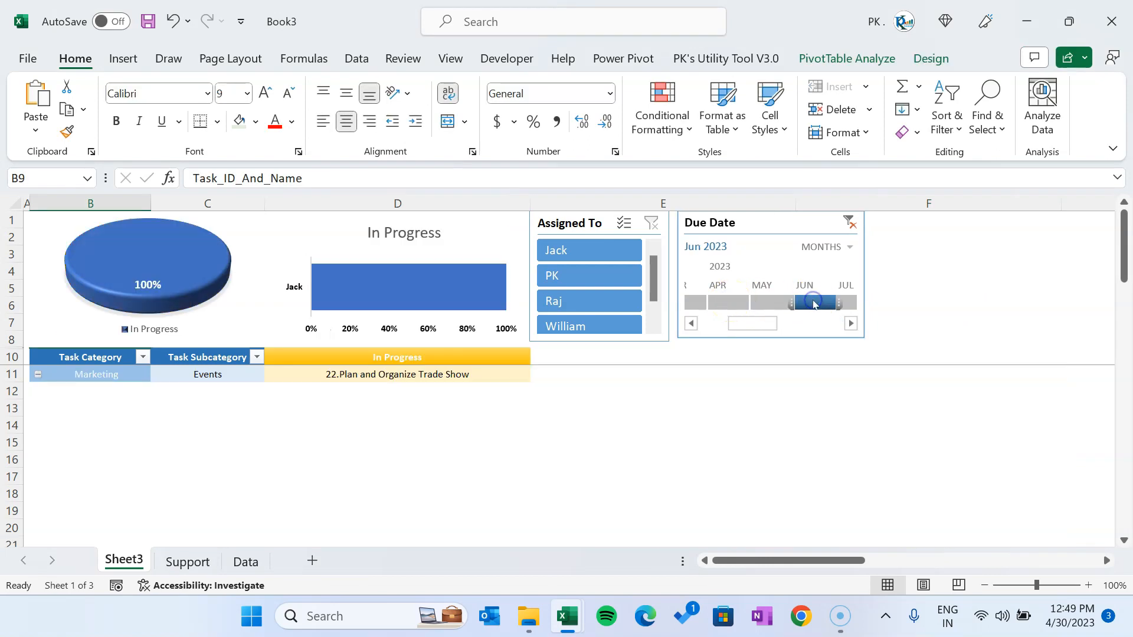
click(767, 303)
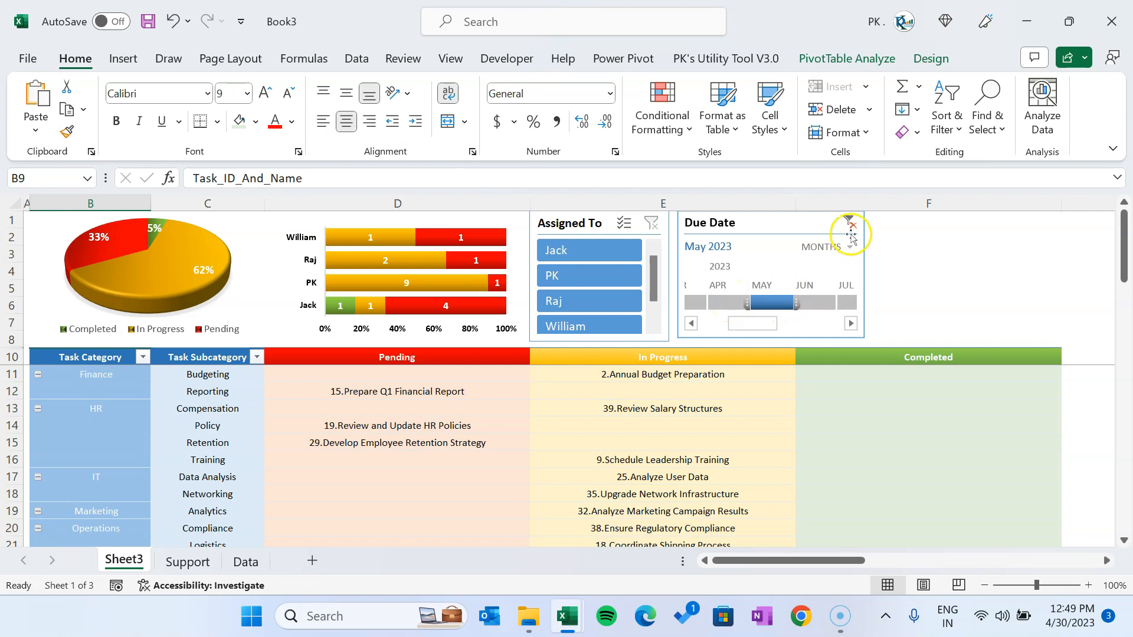
click(850, 222)
click(971, 267)
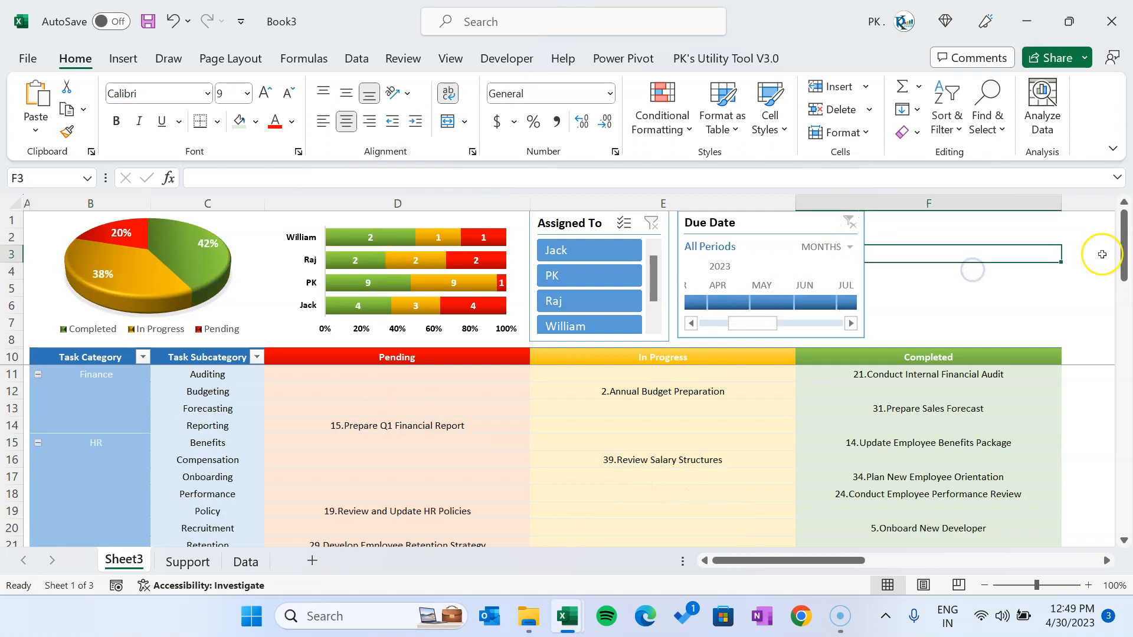
Change the status of the Annual Budget Preparation task to Completed on the Data sheet.
click(749, 393)
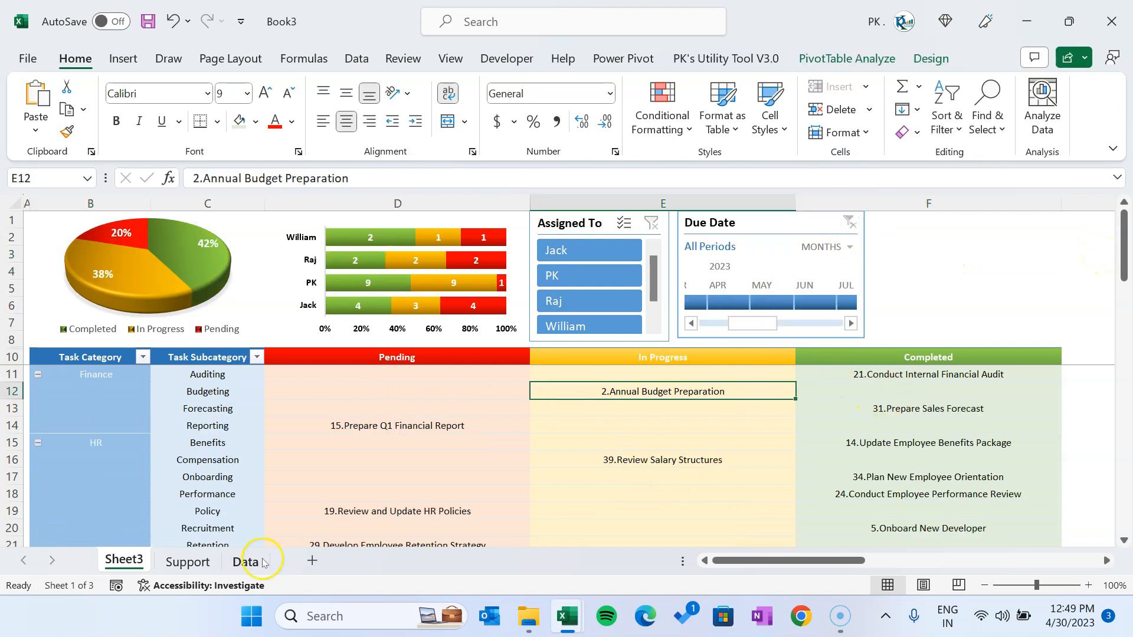
click(245, 562)
key(ctrl+Home)
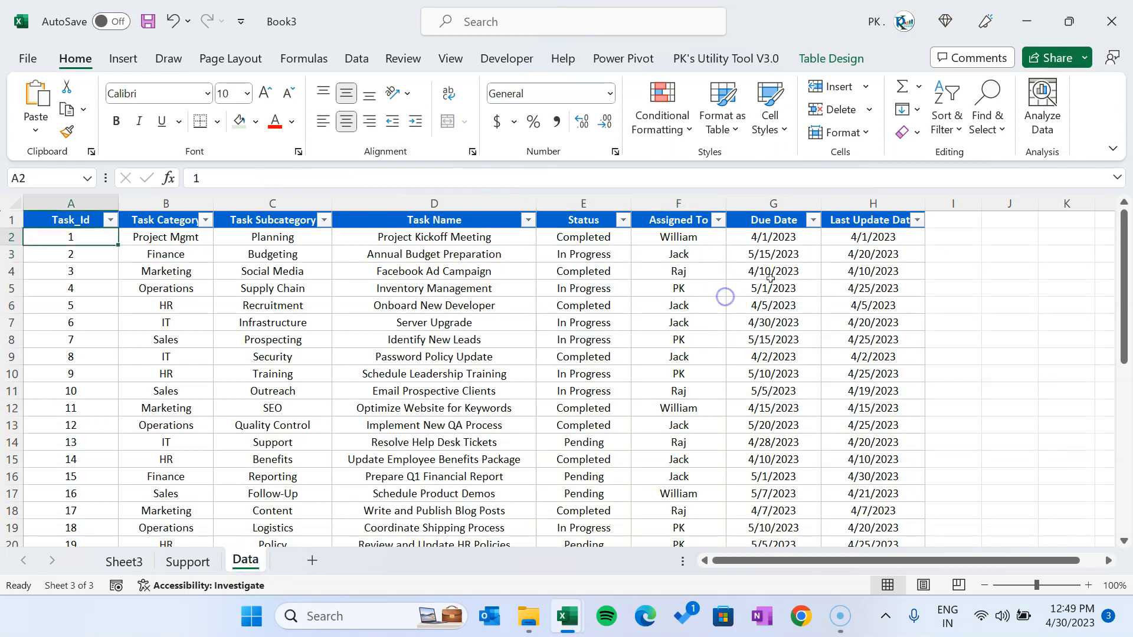
key(Right)
key(Right)
key(Down)
key(Right)
key(Right)
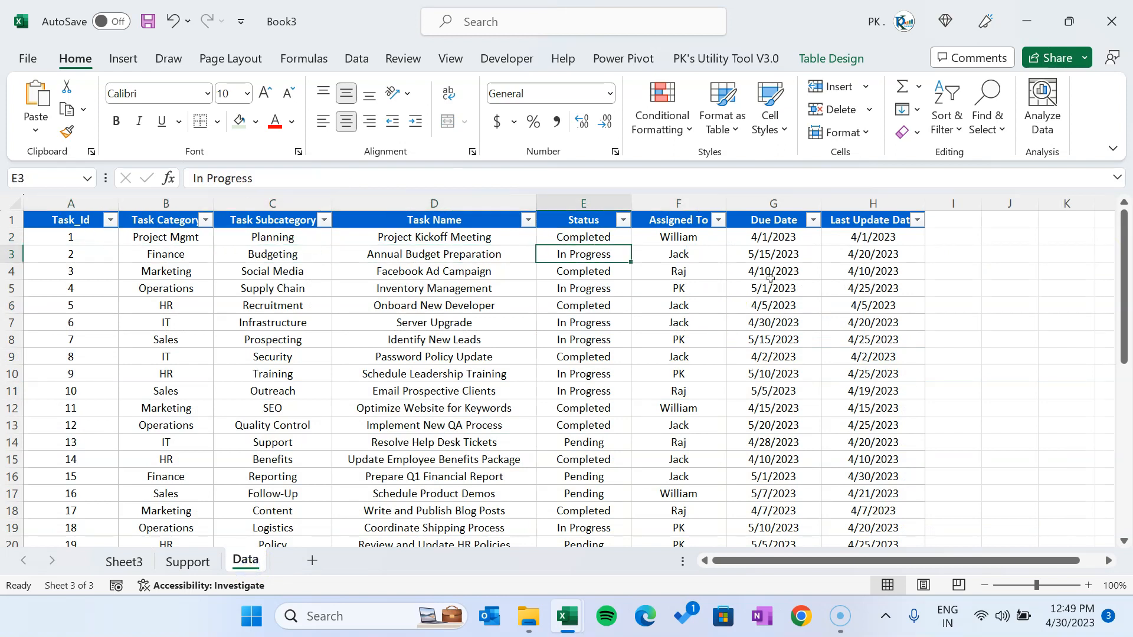
key(ctrl+c)
key(Down)
key(Return)
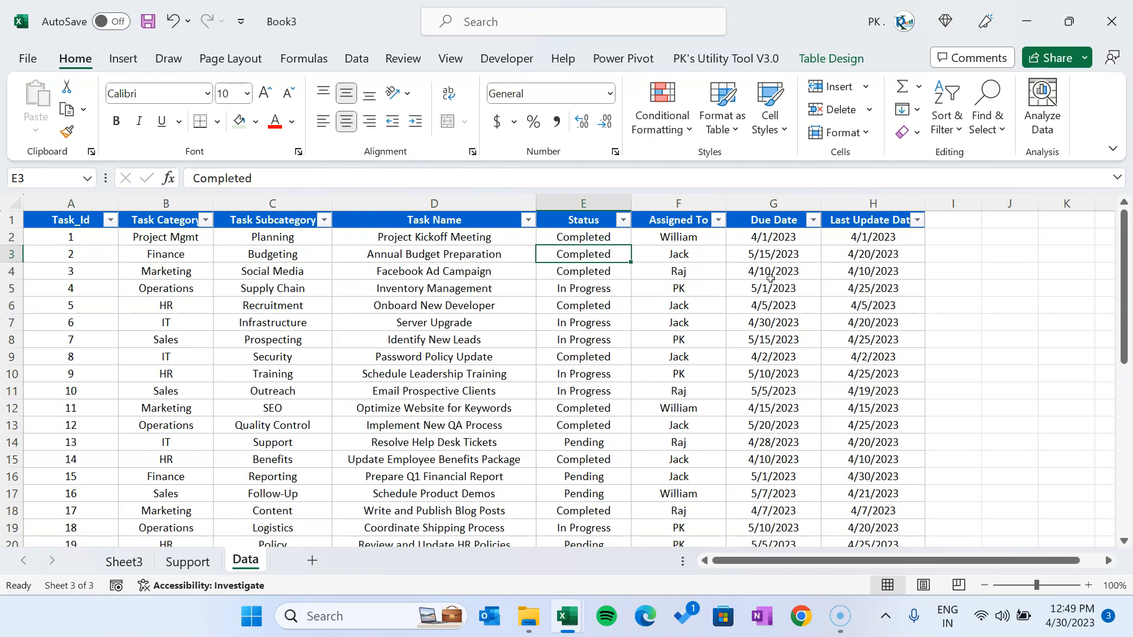
Refresh all pivot tables on Sheet3 and check the Budgeting row's In Progress and Completed cells.
click(121, 562)
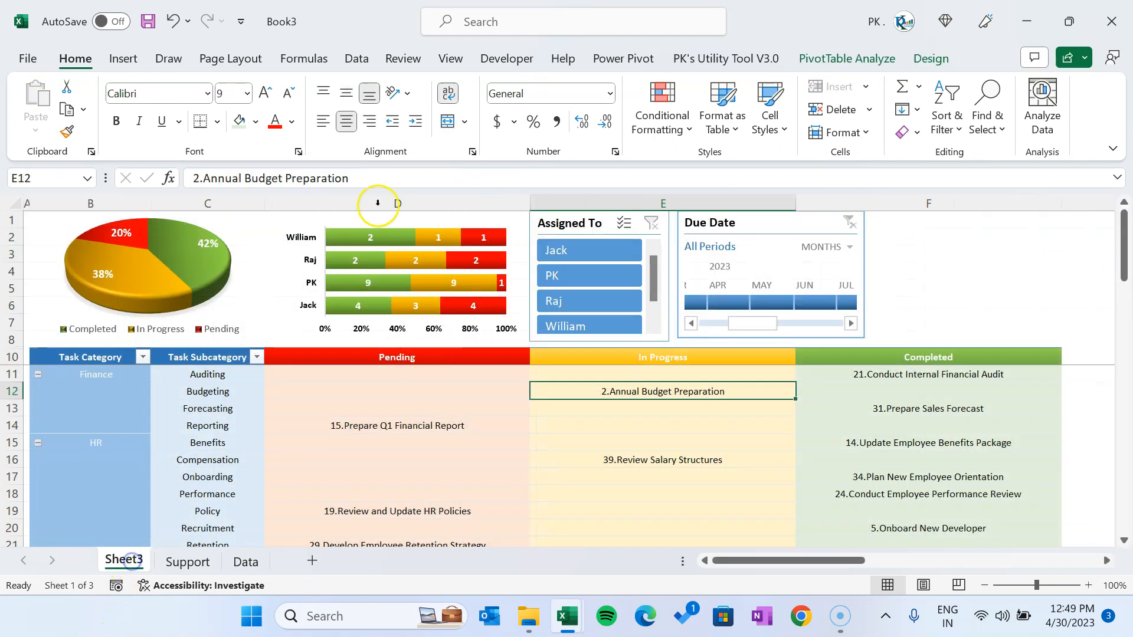
click(357, 58)
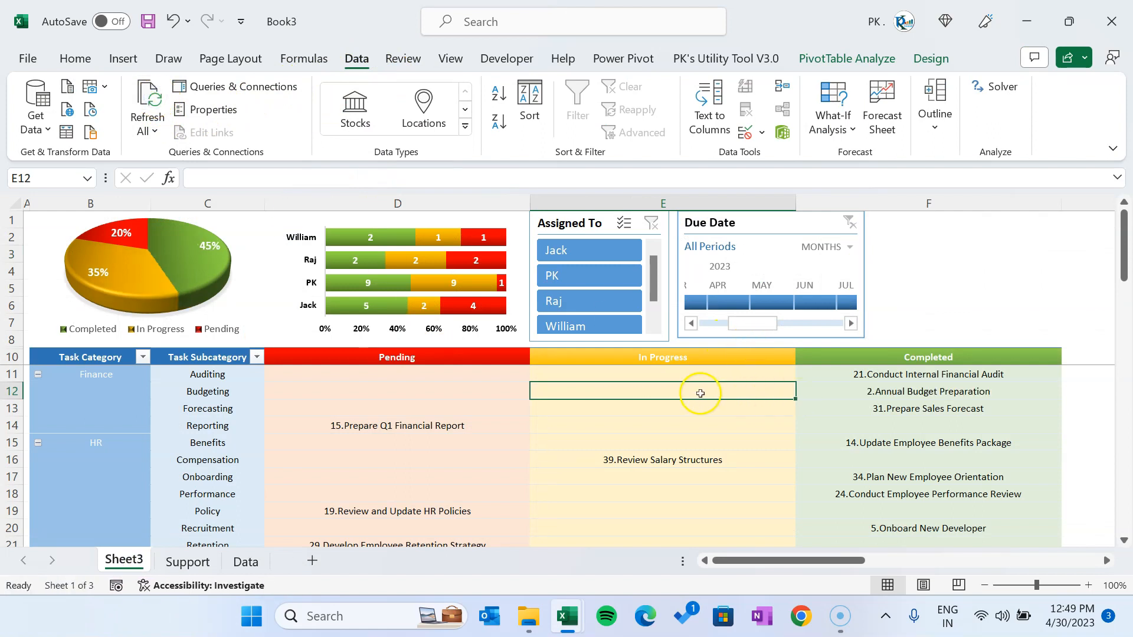
drag(928, 400, 540, 385)
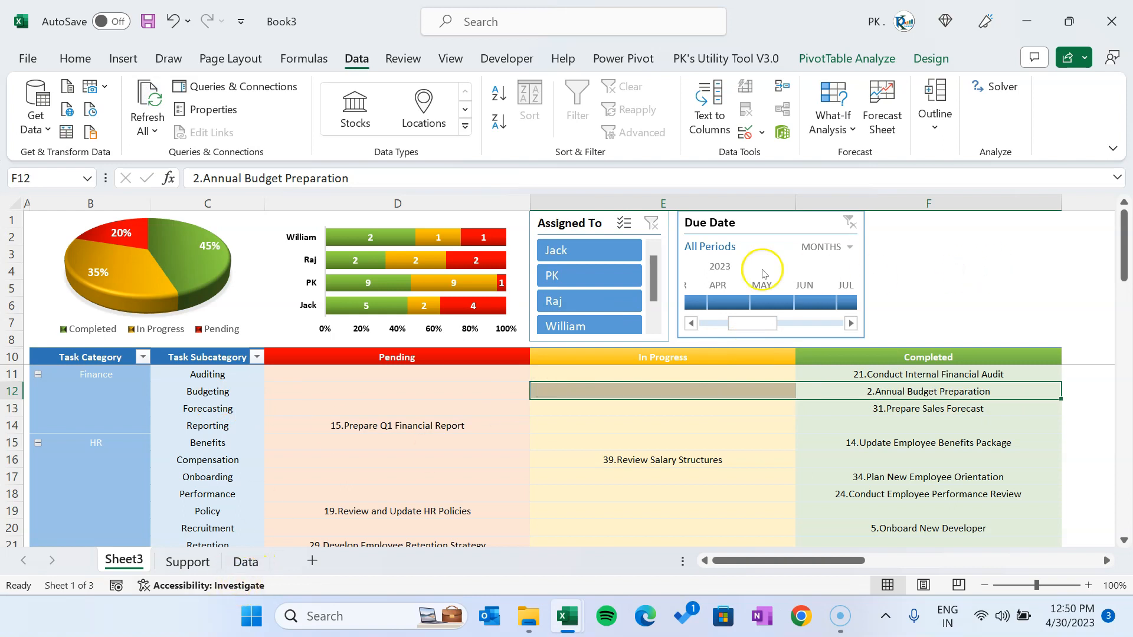
Nudge the Due Date timeline down slightly so it lines up with the Assigned To slicer.
click(731, 220)
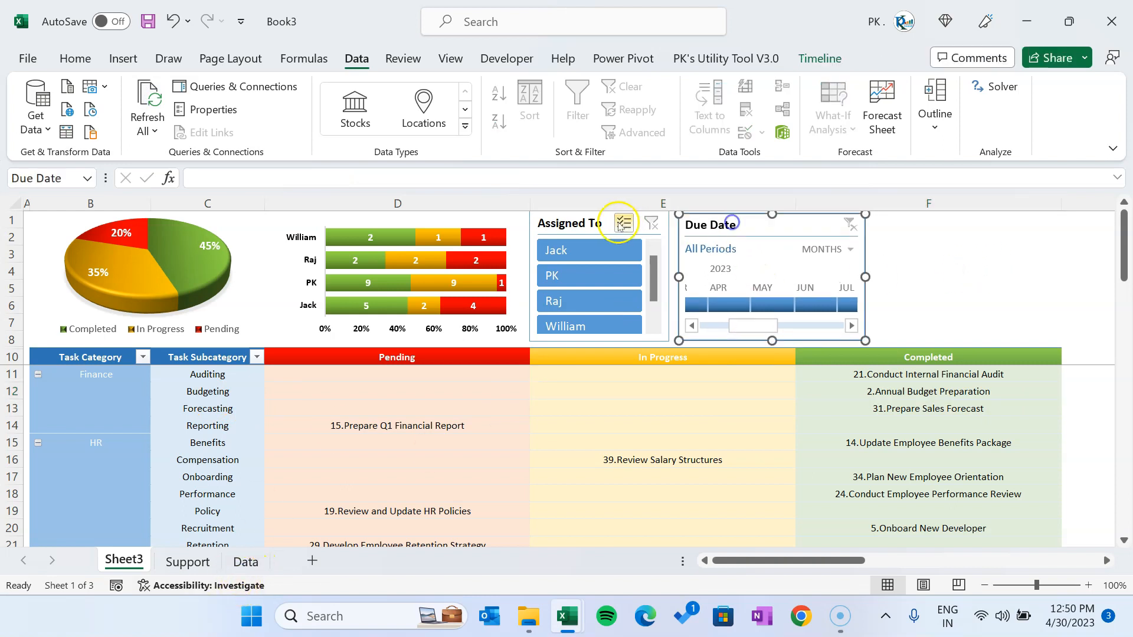
click(561, 219)
click(956, 268)
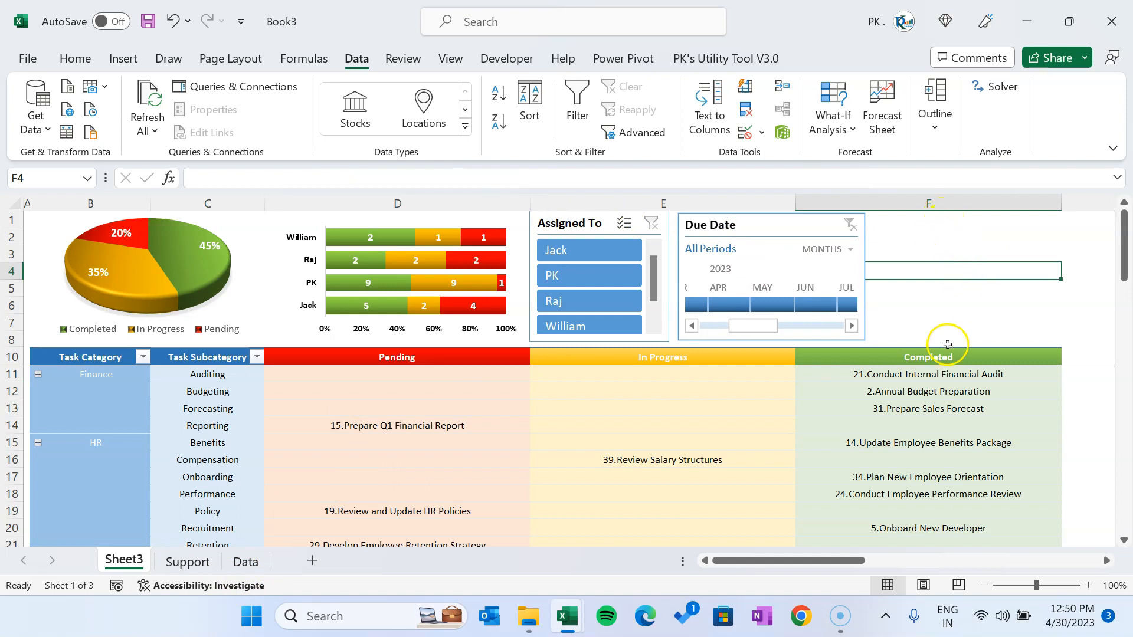
Draw a rounded rectangle about 4 × 0.8 cm beside the Due Date timeline and give it the light-blue theme style with the strongest effect.
click(123, 58)
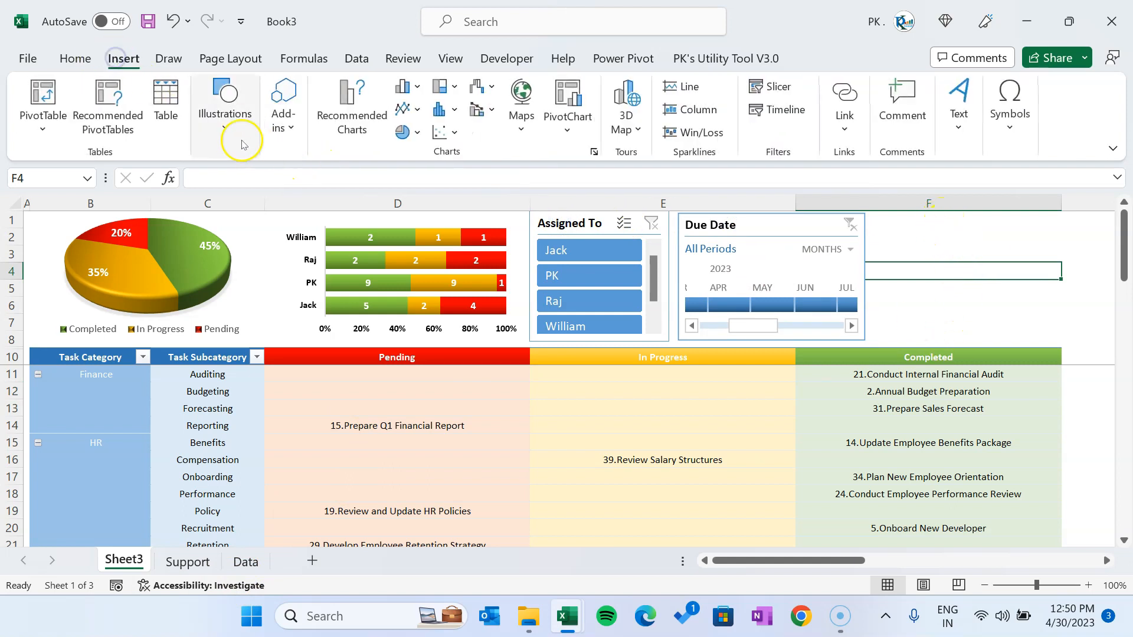
click(232, 128)
click(258, 214)
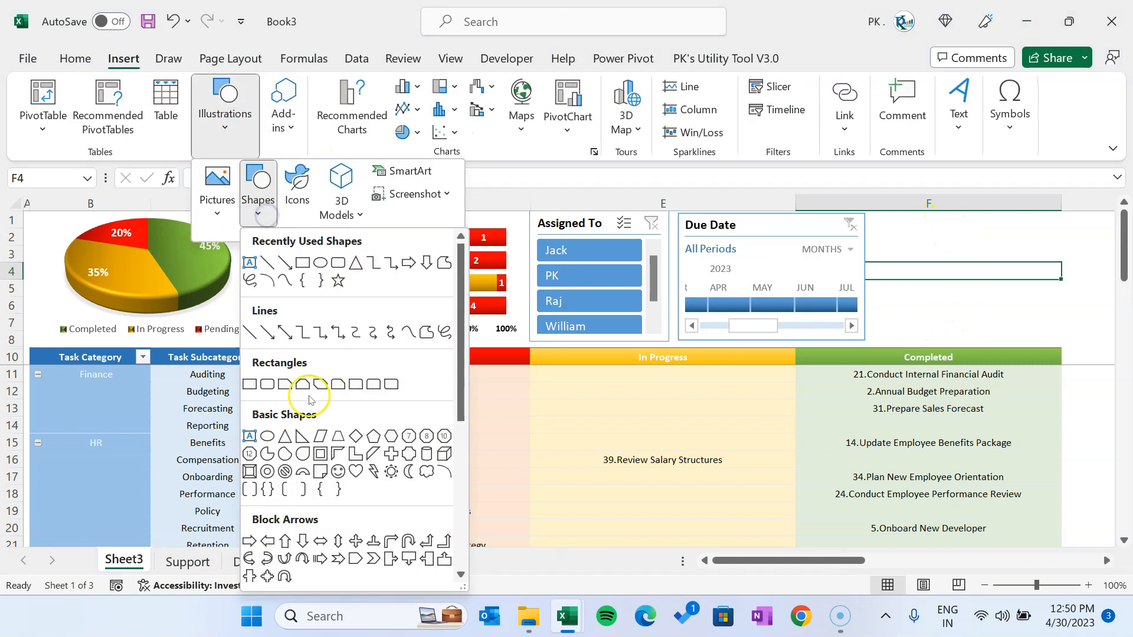
click(268, 384)
mouse_move(901, 218)
mouse_down()
mouse_move(941, 240)
mouse_move(1037, 249)
mouse_move(906, 221)
mouse_move(916, 219)
mouse_up()
drag(971, 247, 971, 246)
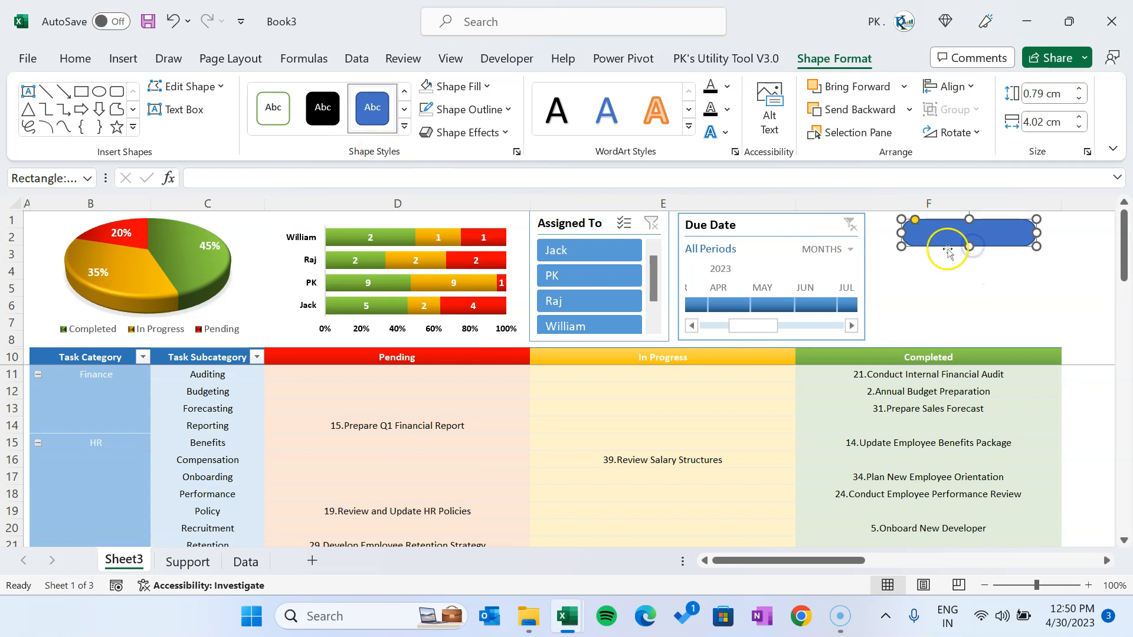
click(404, 128)
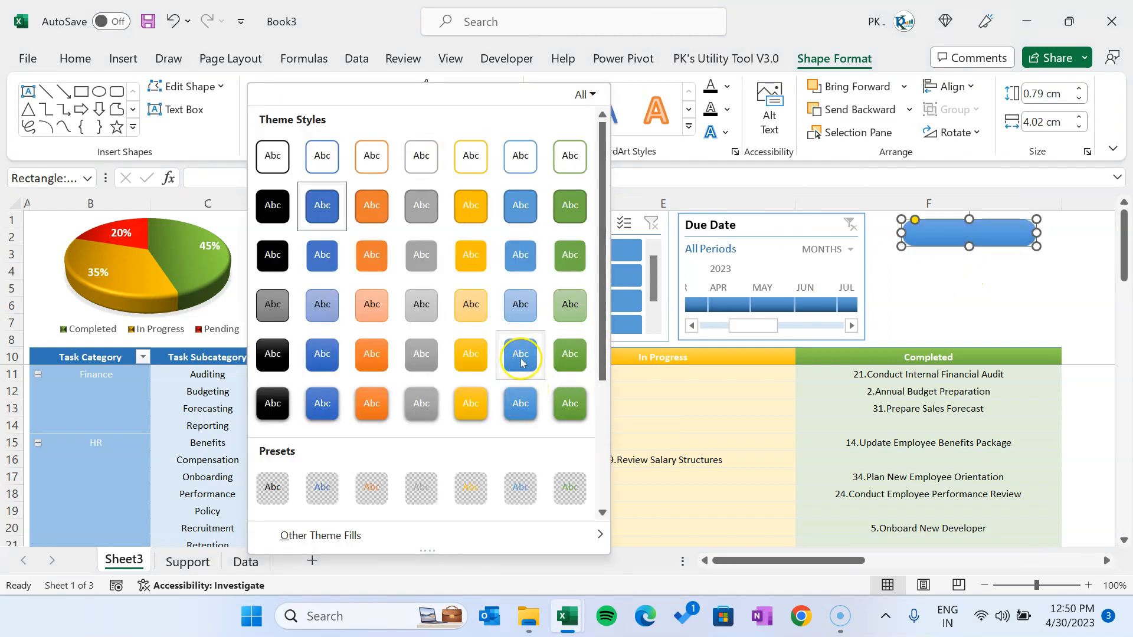
click(527, 396)
Label the rounded rectangle "Edit Record" and centre its text horizontally and vertically.
right_click(949, 235)
click(835, 255)
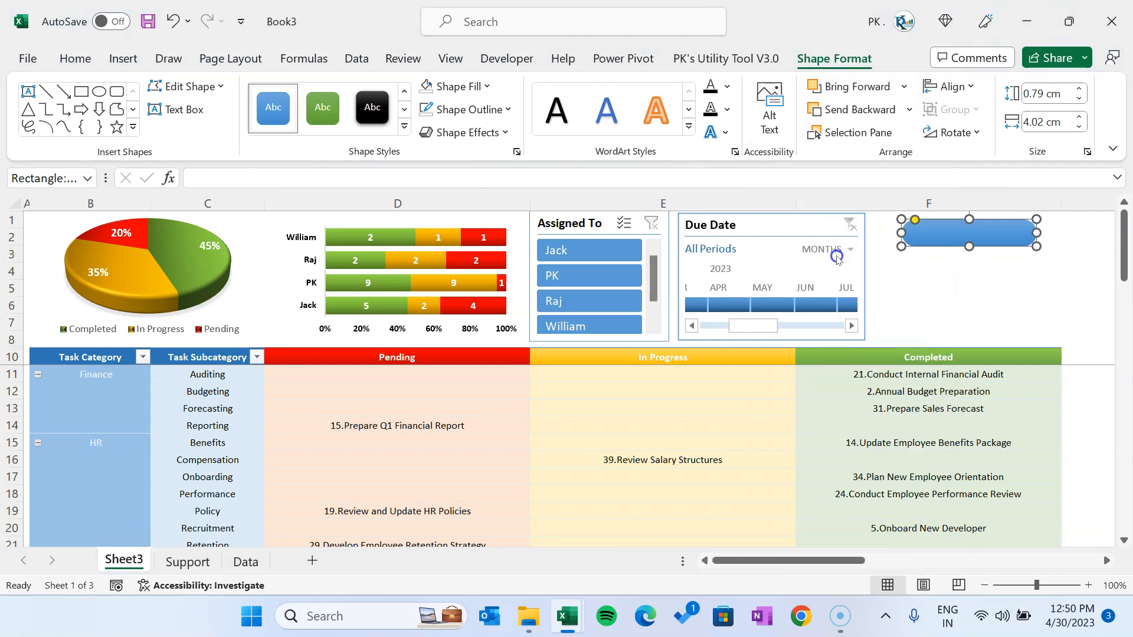
text(Edit Record)
click(955, 306)
click(986, 242)
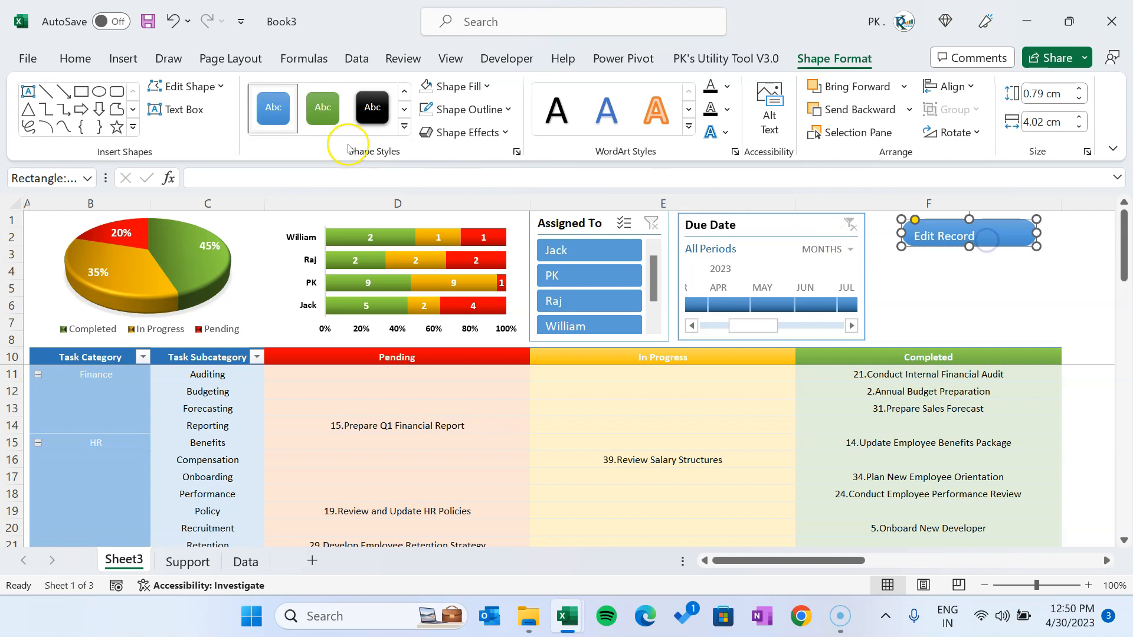
click(75, 58)
click(346, 92)
click(346, 121)
click(968, 321)
Duplicate the button twice below, label the copies "Move to Next Stage" and "Move to Previous Stage", and widen all three buttons equally.
click(990, 242)
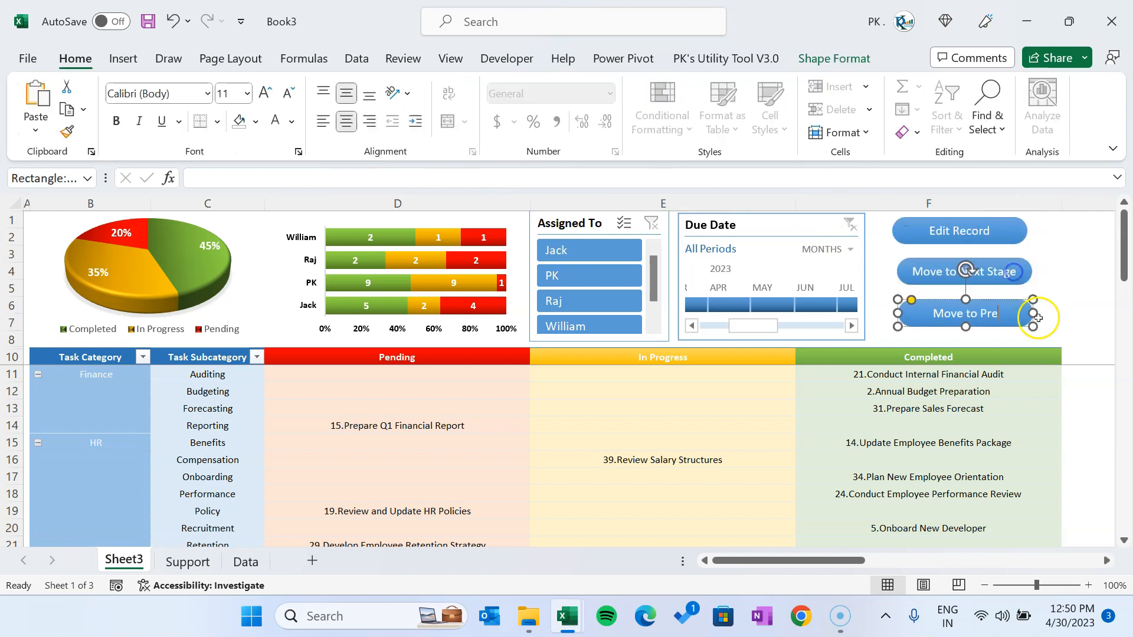
click(1088, 255)
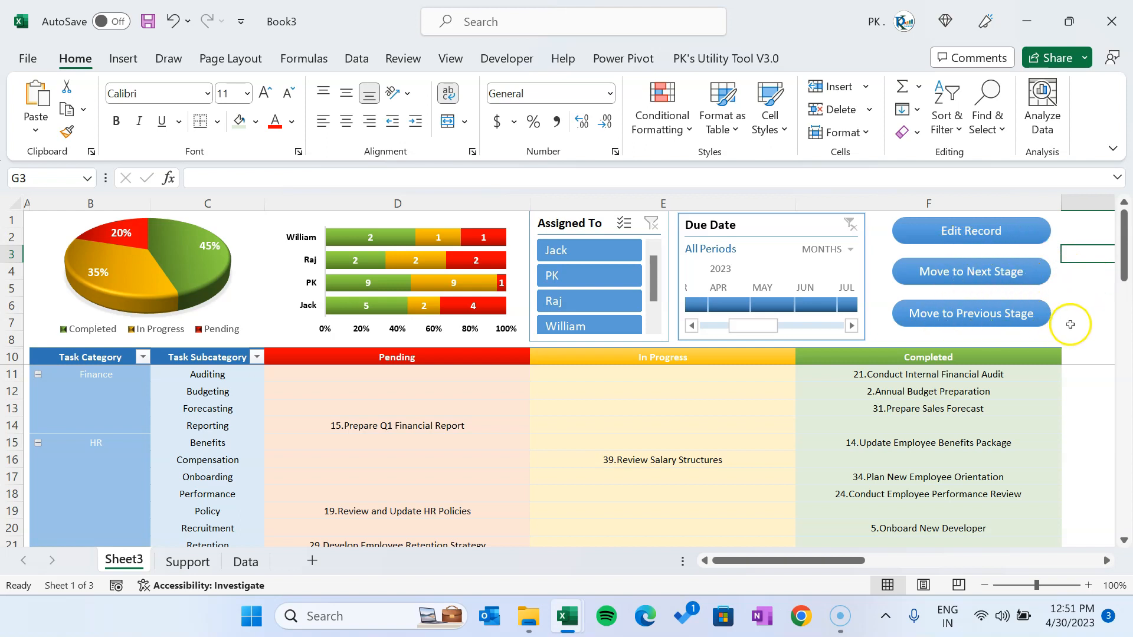
click(1071, 324)
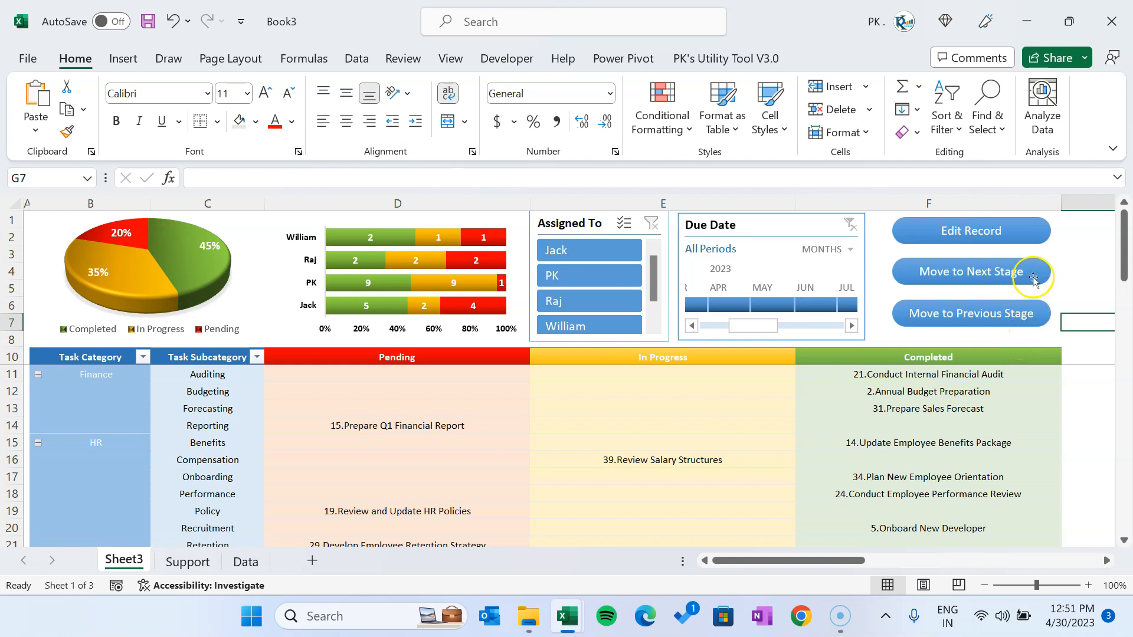
Open the Visual Basic editor and copy all code from Module1 of the KANBAN Board using Power Pivot in Excel.xlsm project.
click(515, 58)
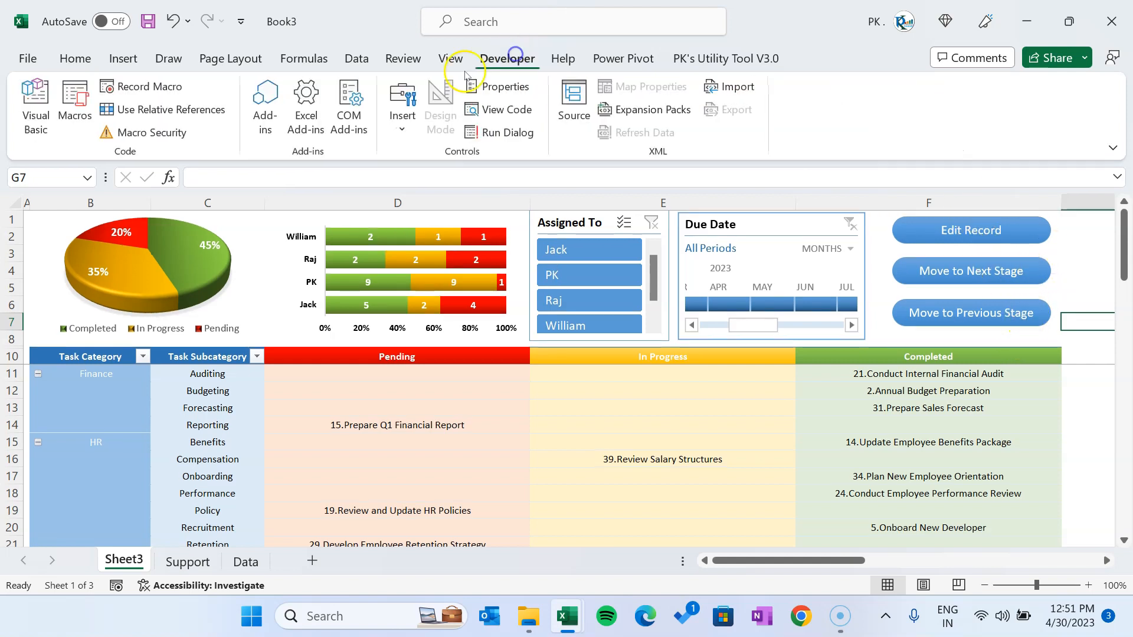
click(42, 111)
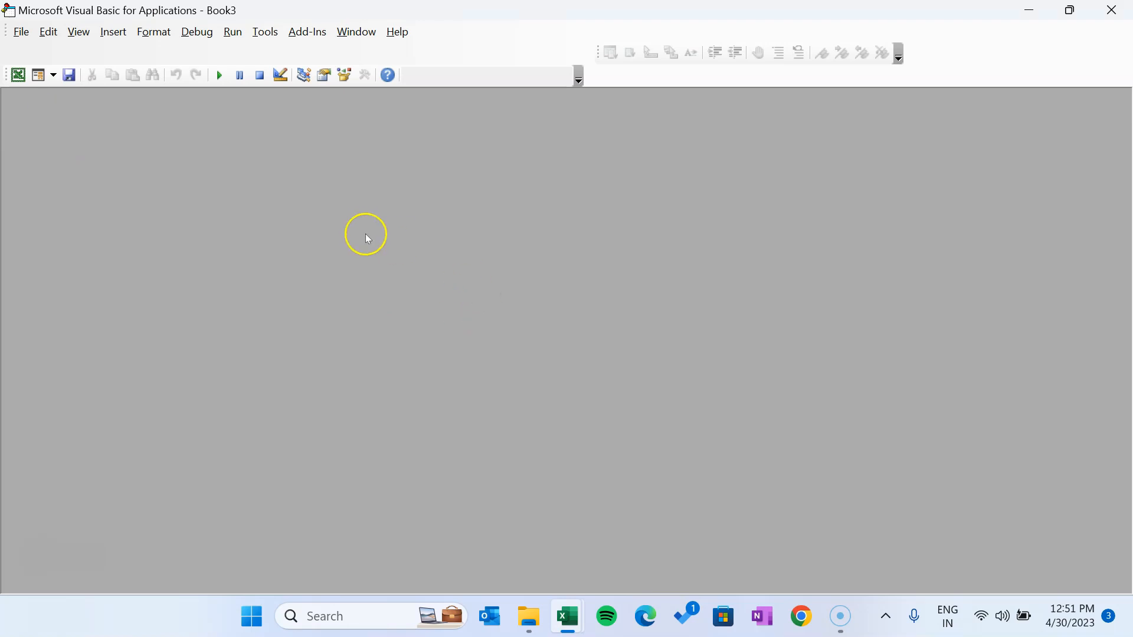
double_click(86, 337)
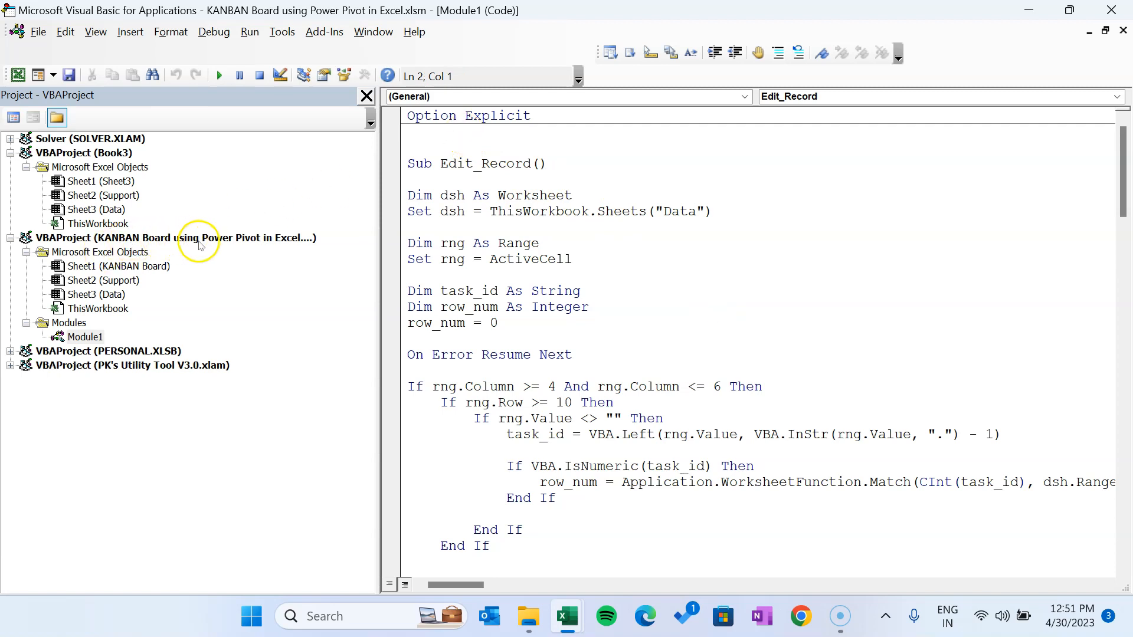
drag(1123, 156, 1108, 77)
key(ctrl+a)
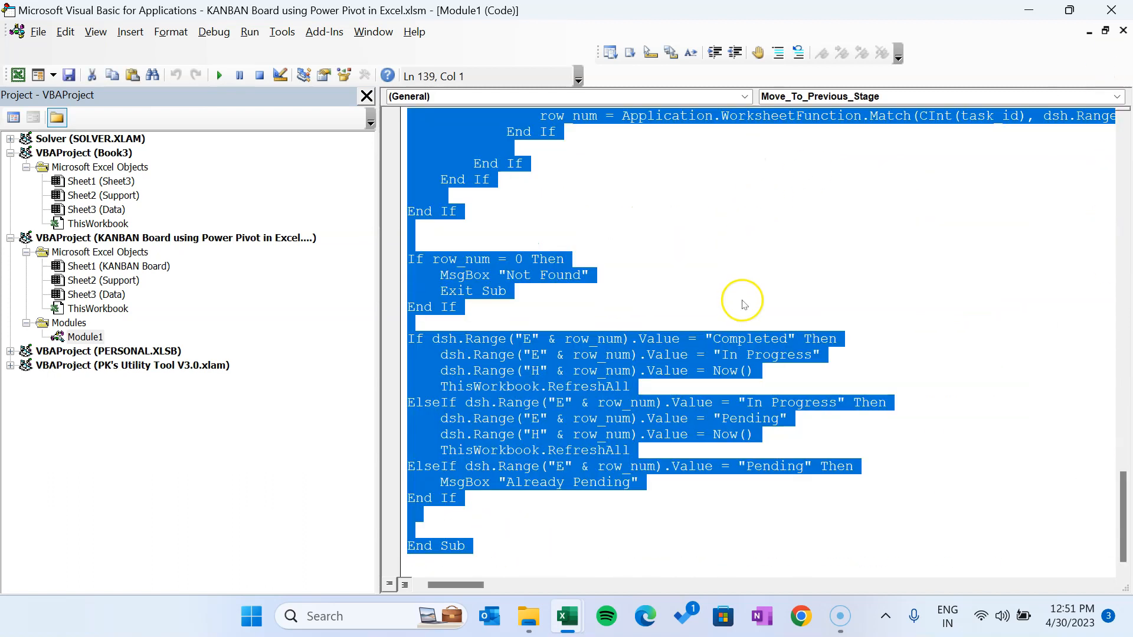
Insert a new module into the Book3 project and replace its contents with the copied macro code.
click(99, 154)
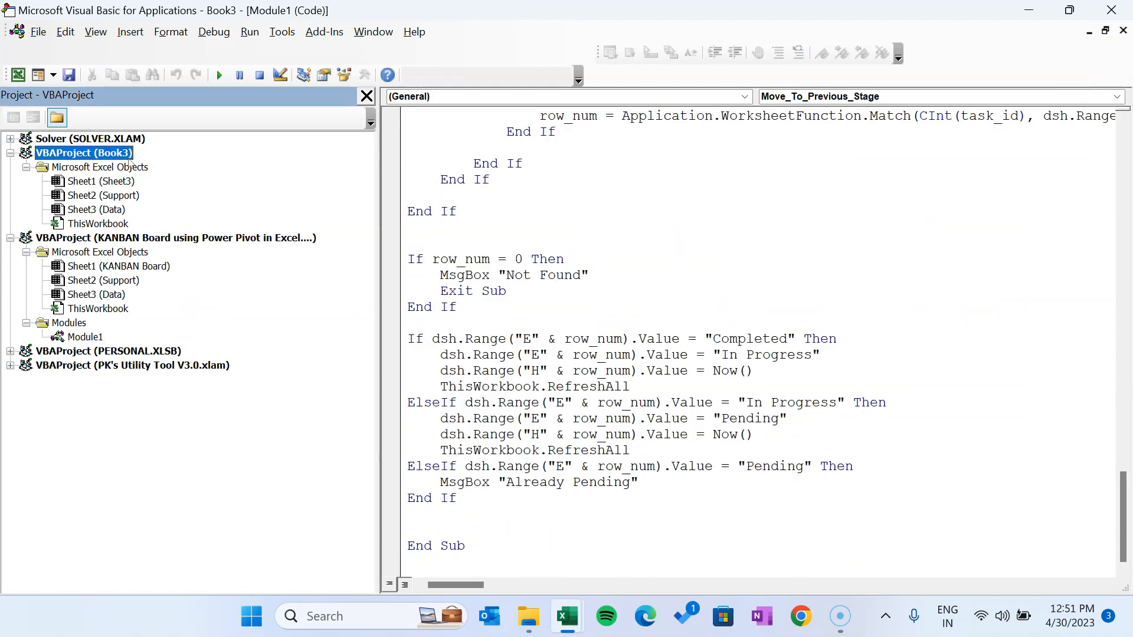
double_click(111, 225)
click(53, 75)
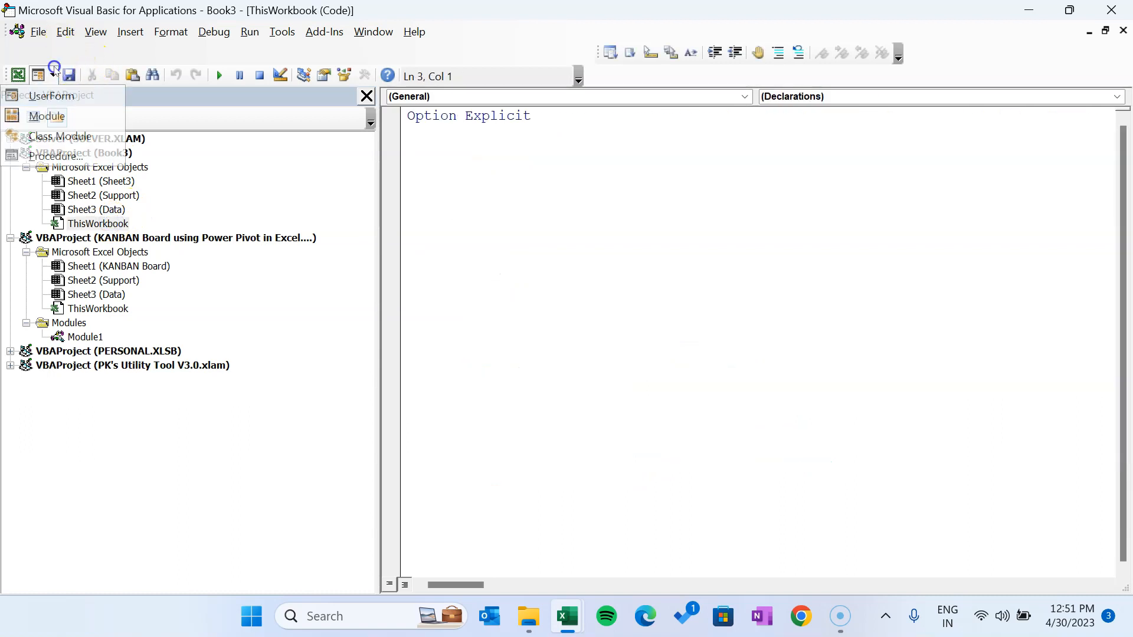
click(68, 114)
key(ctrl+a)
key(ctrl+v)
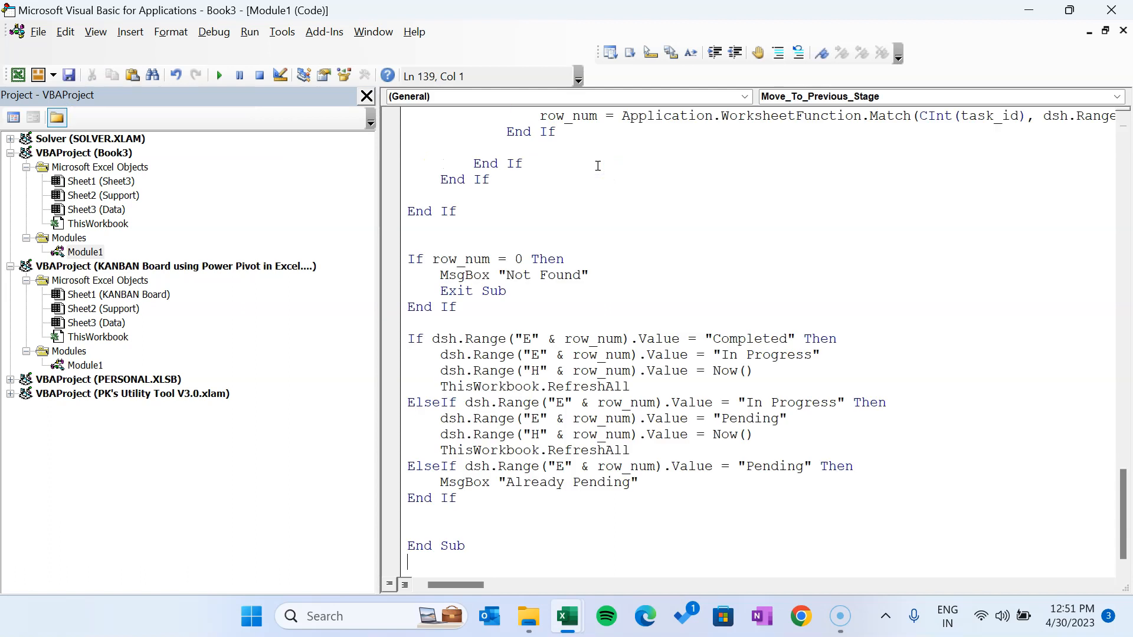
Hide the project explorer and examine the start of the Edit_Record macro, especially the dsh worksheet declaration and assignment.
drag(1119, 395, 1125, 140)
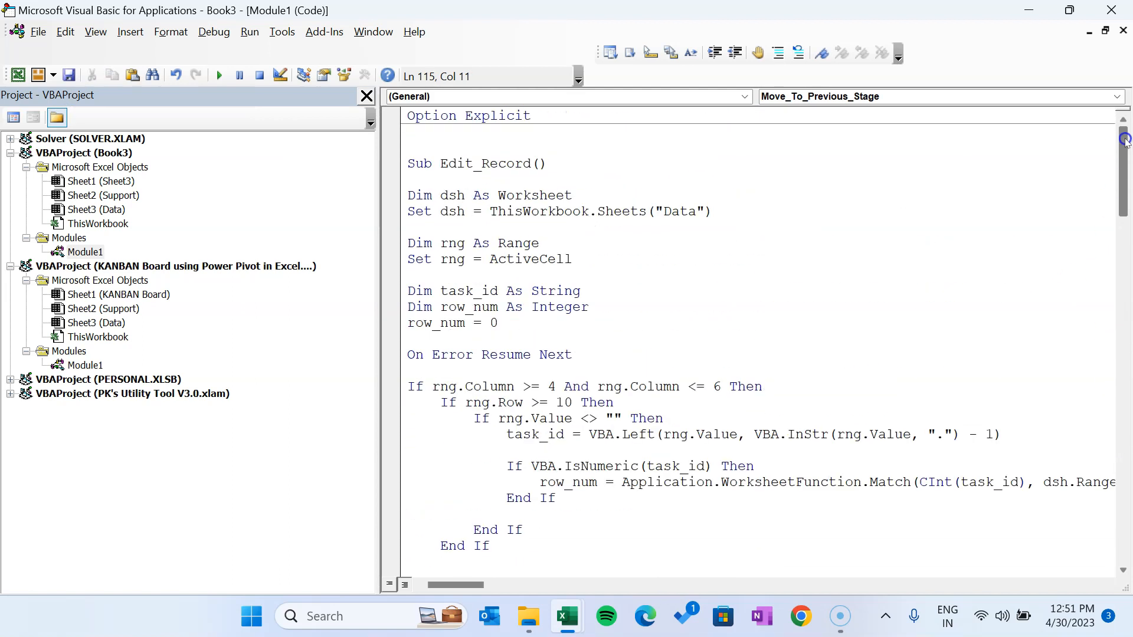
click(520, 138)
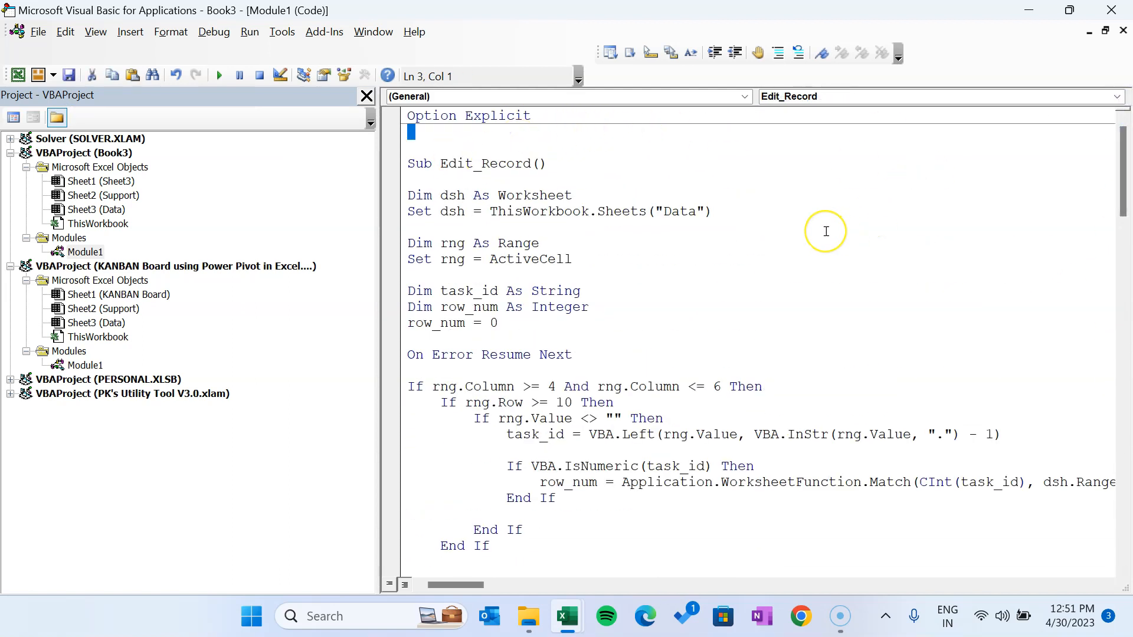
click(367, 96)
double_click(107, 164)
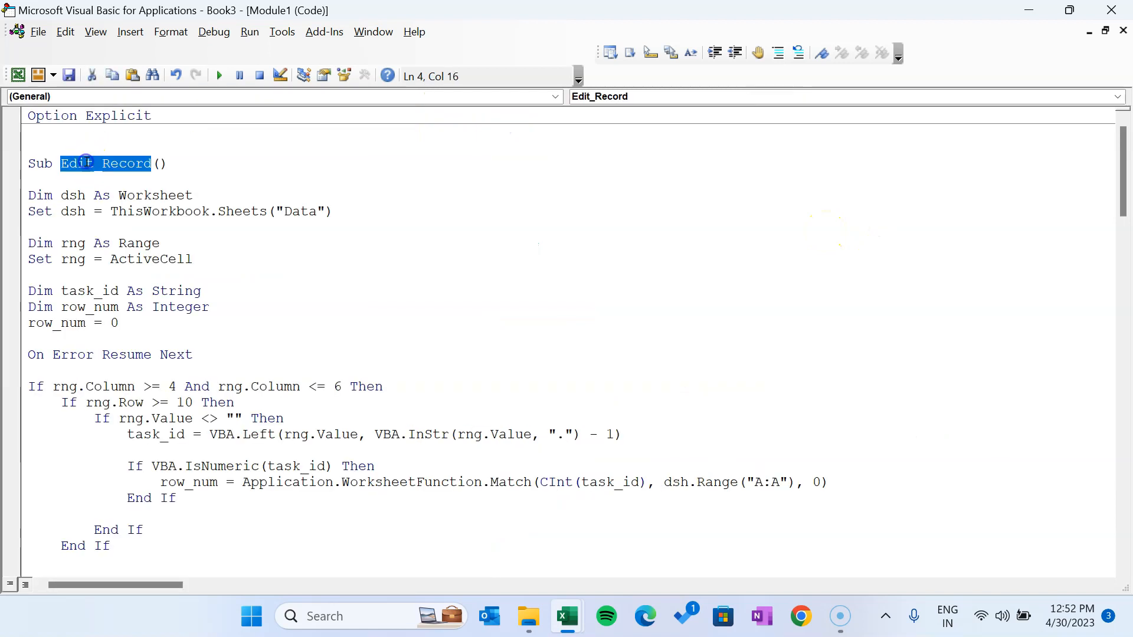
drag(400, 210, 46, 201)
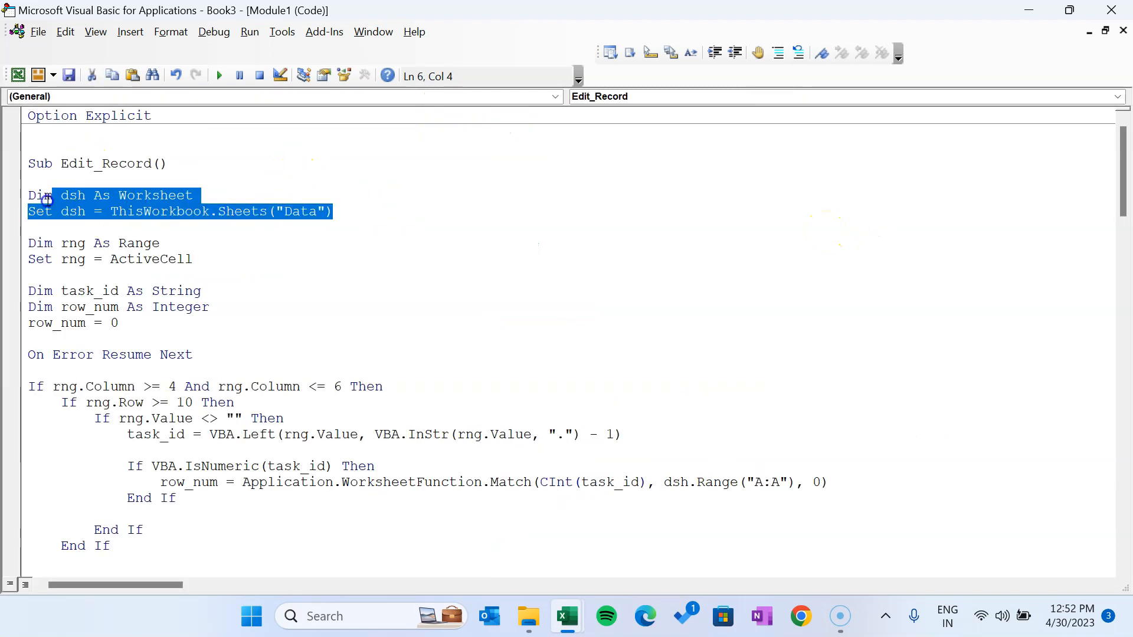
click(250, 233)
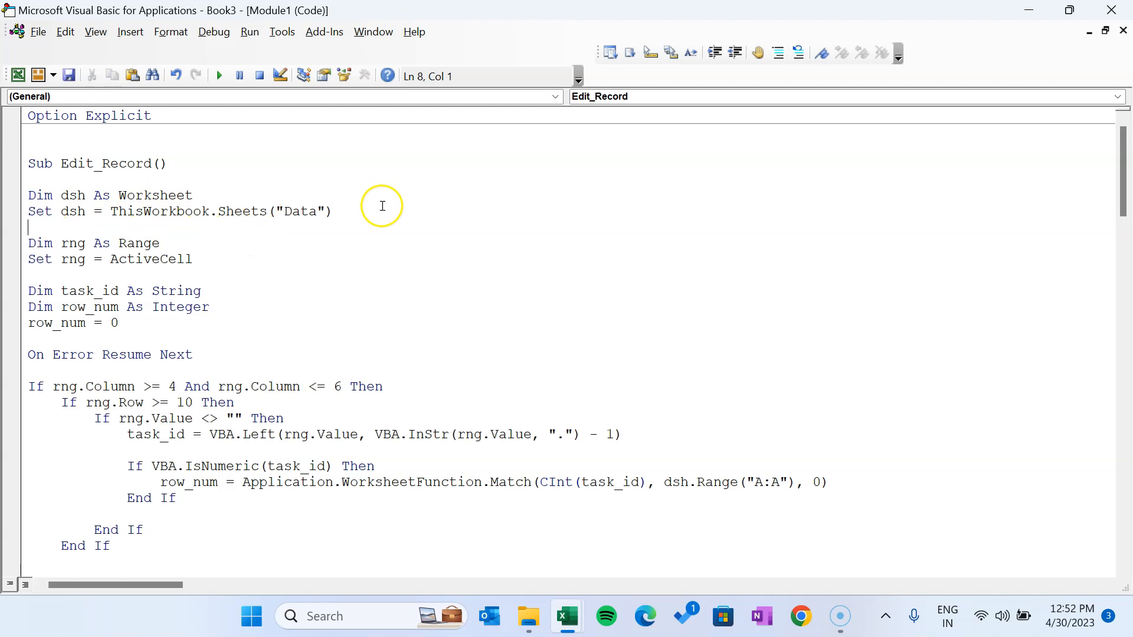
drag(67, 212, 336, 210)
click(317, 233)
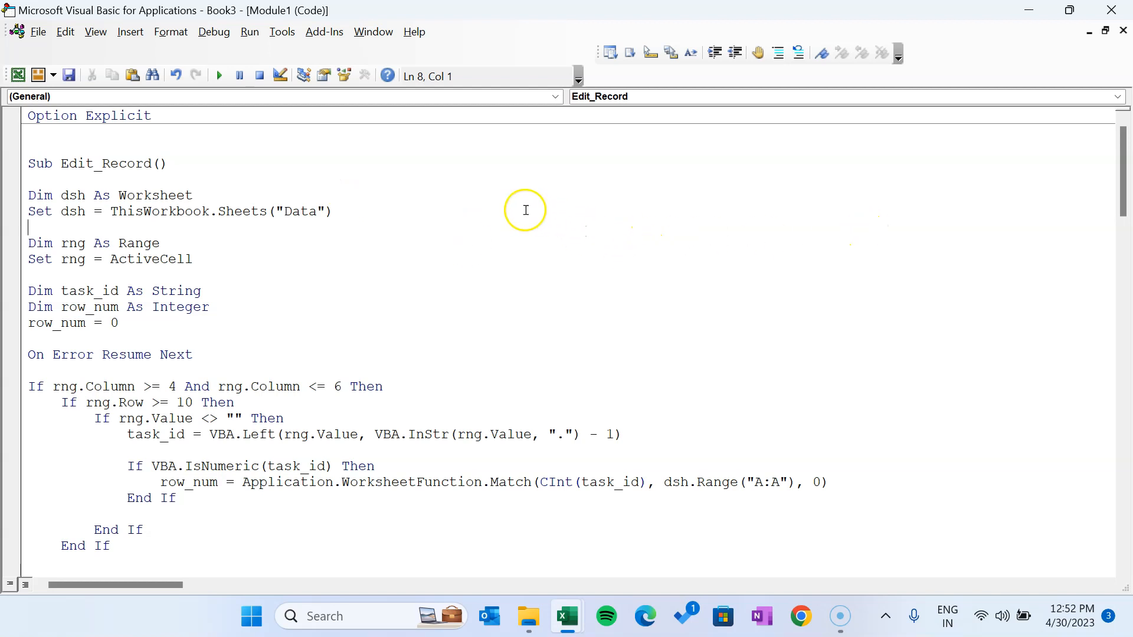
Examine the rng range declaration and its ActiveCell assignment in the Edit_Record macro.
drag(52, 243, 207, 243)
click(230, 263)
drag(61, 259, 236, 256)
click(220, 283)
drag(110, 260, 249, 258)
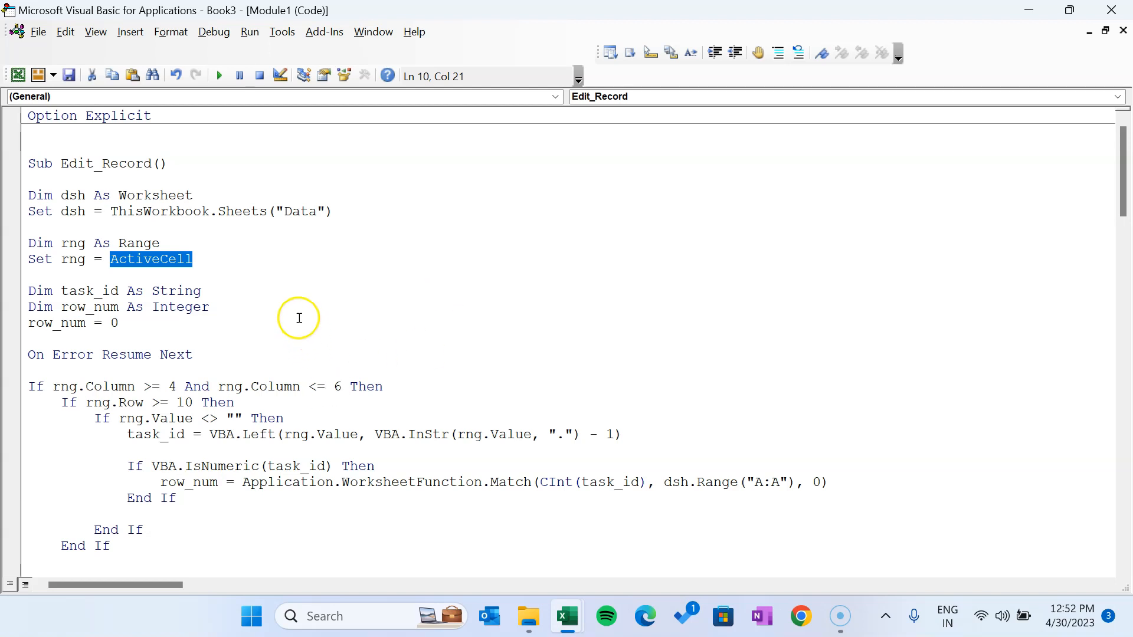
click(249, 302)
drag(110, 259, 214, 261)
scroll(1121, 159, down, 1)
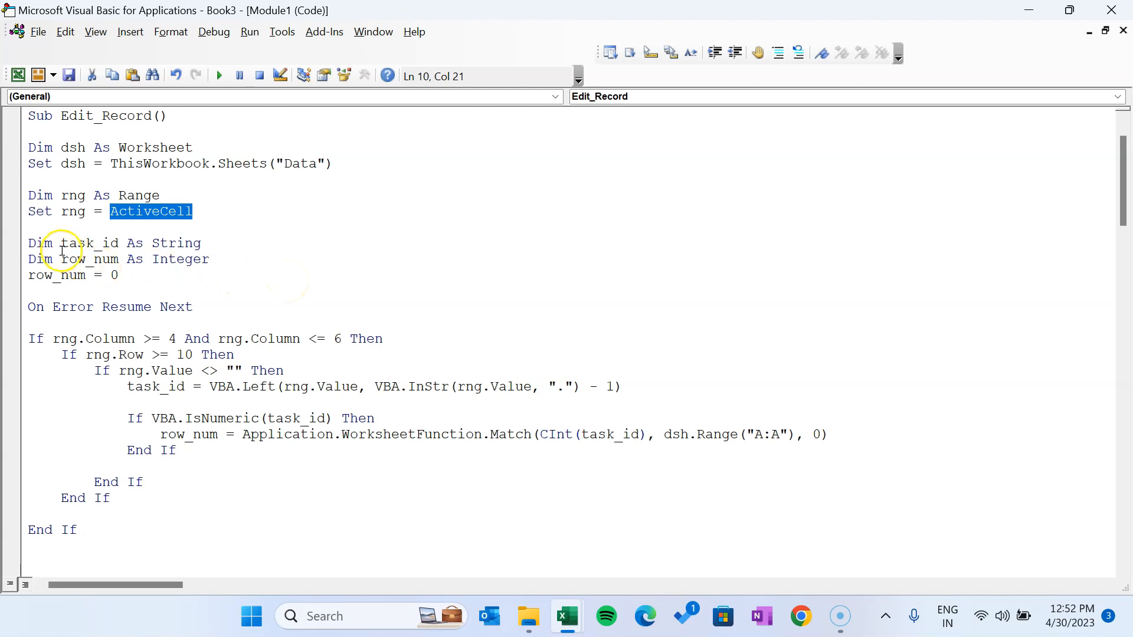
Examine the task_id and row_num declarations, the row_num initialisation and the On Error Resume Next line.
drag(53, 244, 159, 243)
drag(53, 259, 261, 259)
drag(38, 275, 135, 274)
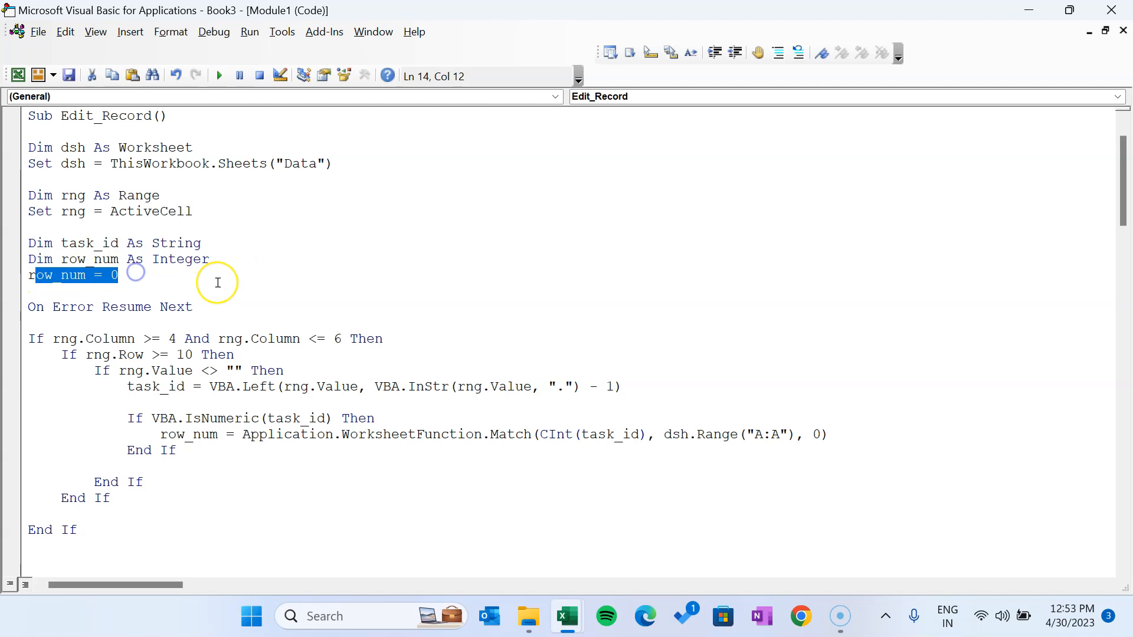
drag(45, 307, 285, 307)
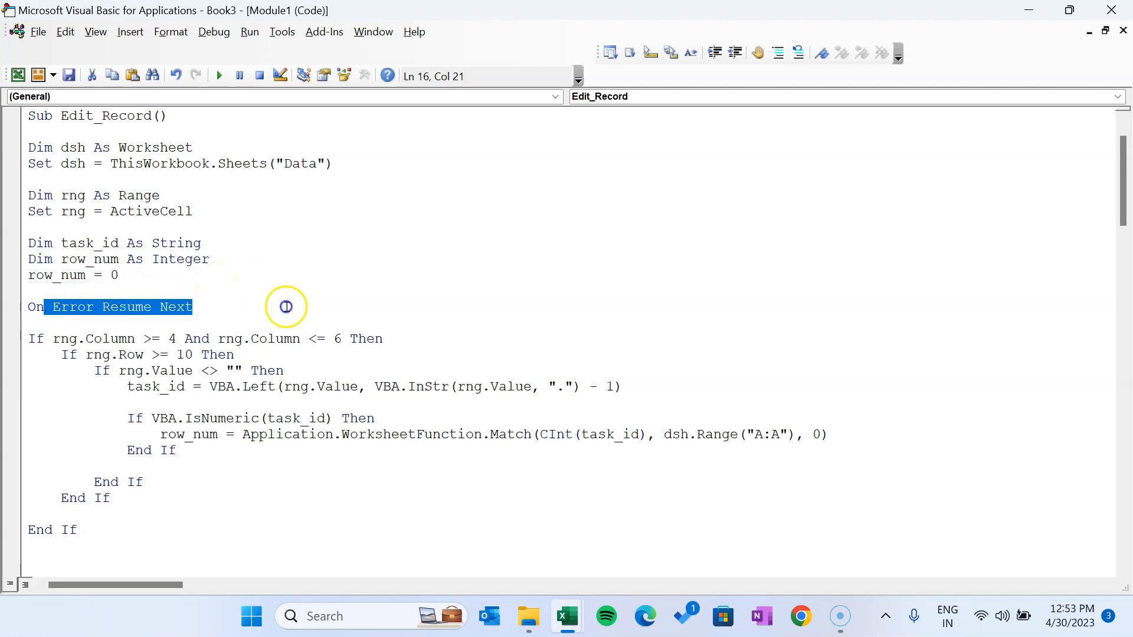
scroll(1112, 236, down, 2)
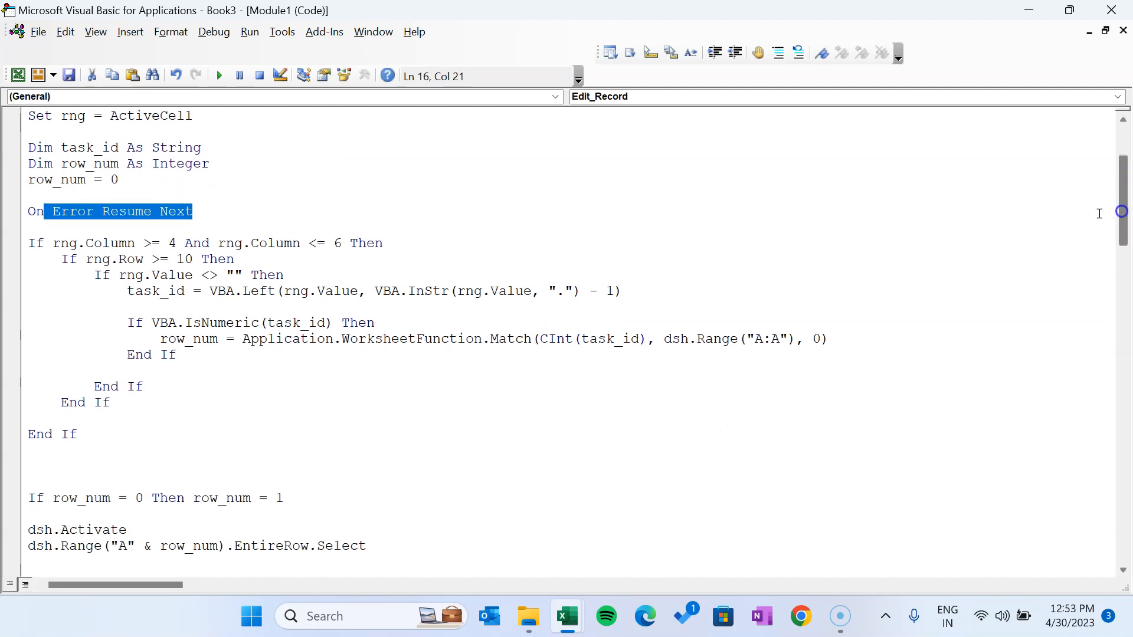
click(249, 215)
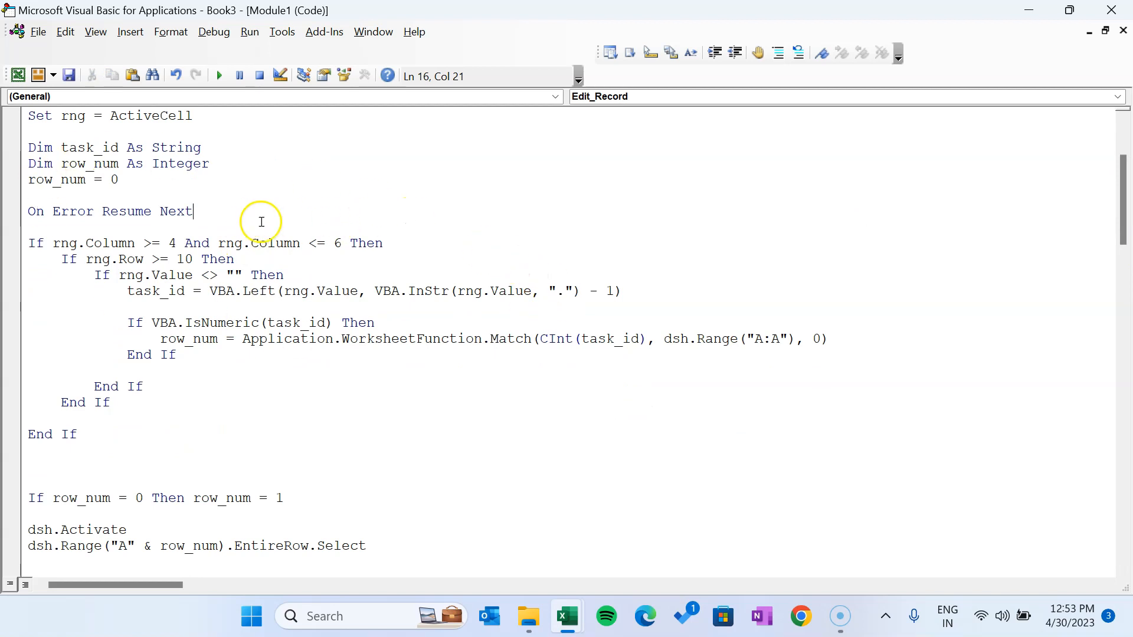
click(12, 211)
click(316, 213)
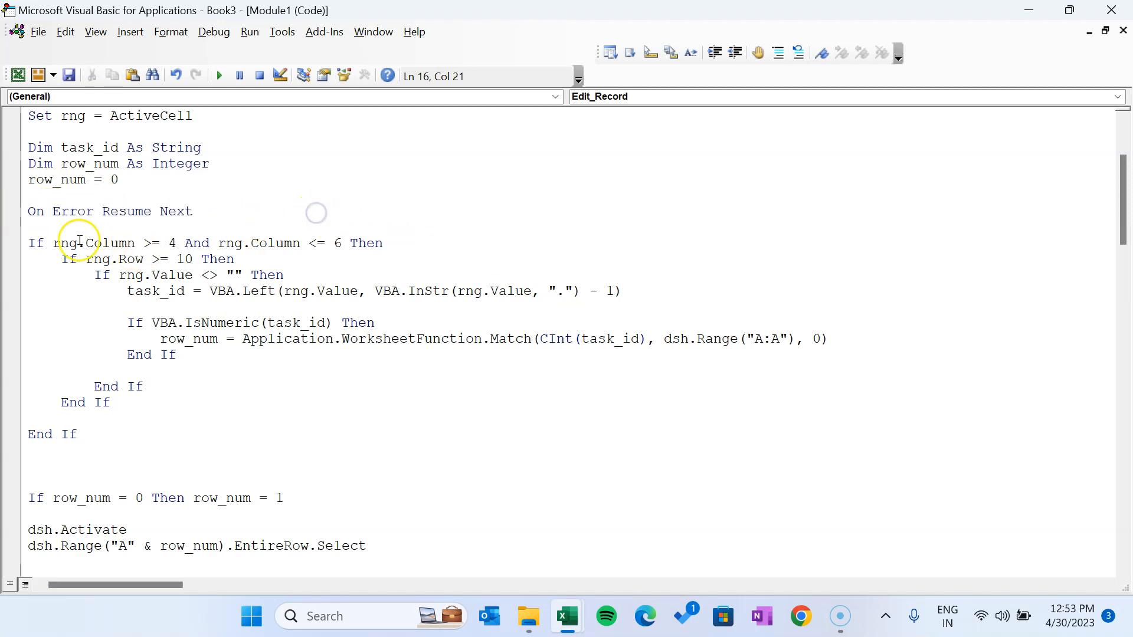
Examine the rng.Column condition for columns 4 to 6 and compare it with the Pending through Completed columns on Sheet3.
drag(77, 243, 477, 239)
click(160, 243)
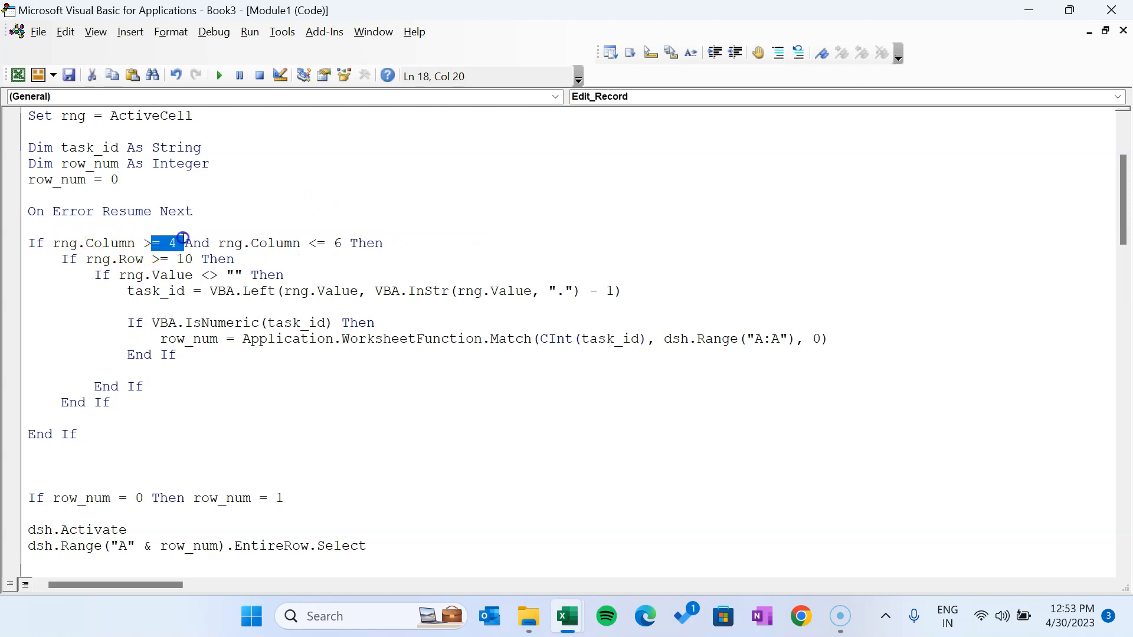
click(306, 262)
drag(269, 244, 380, 243)
click(414, 253)
key(ctrl+Tab)
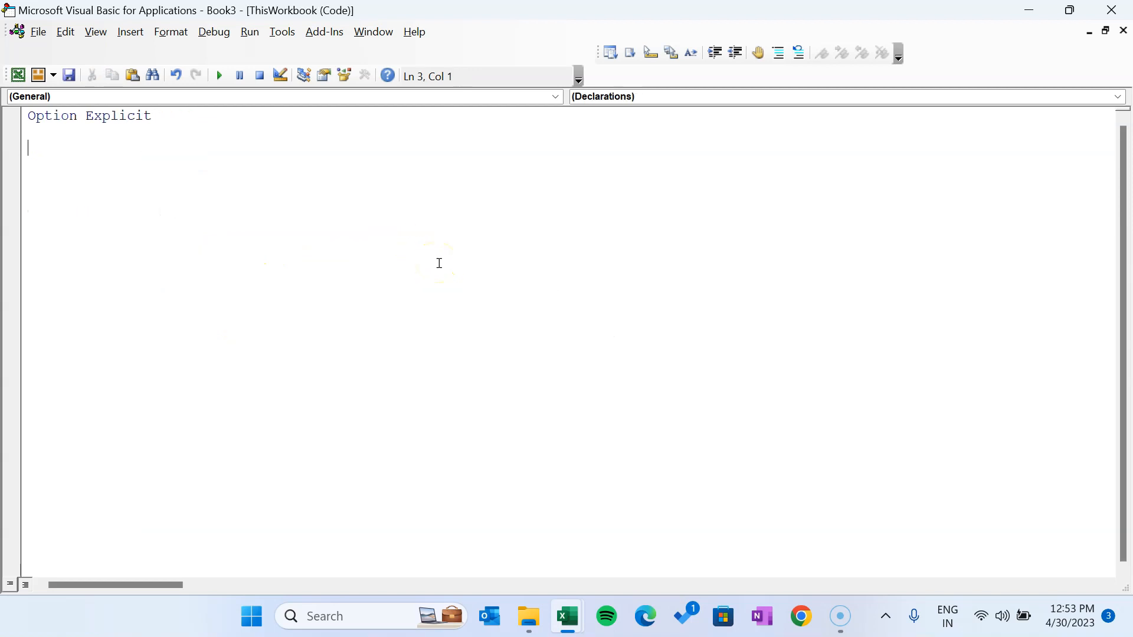
key(alt+Tab)
click(228, 357)
click(358, 360)
drag(380, 374, 390, 443)
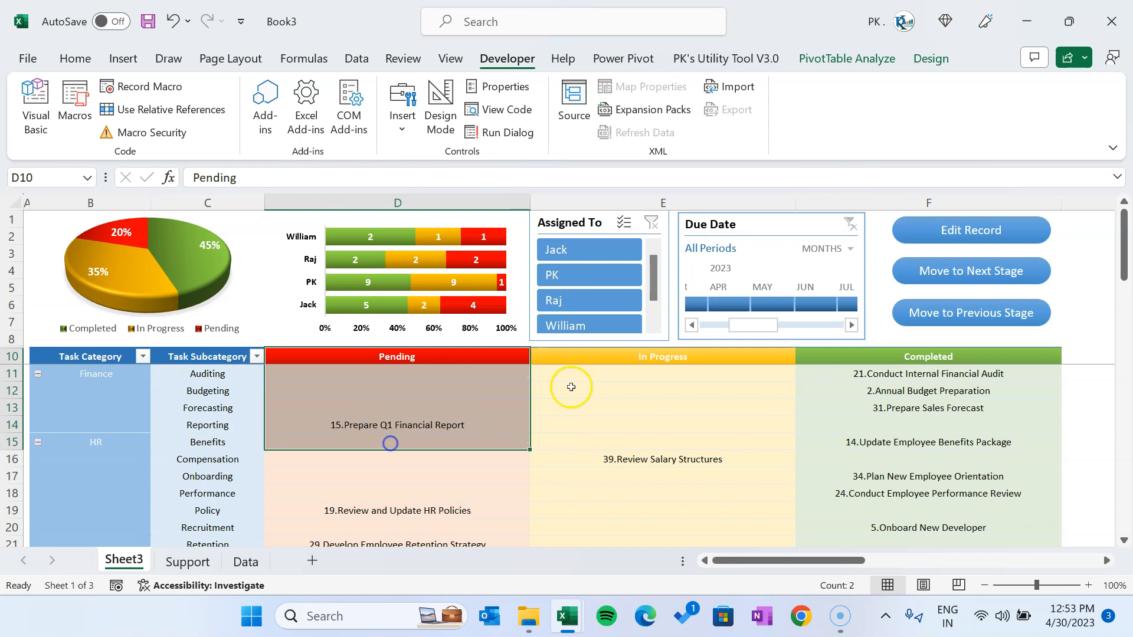
click(961, 352)
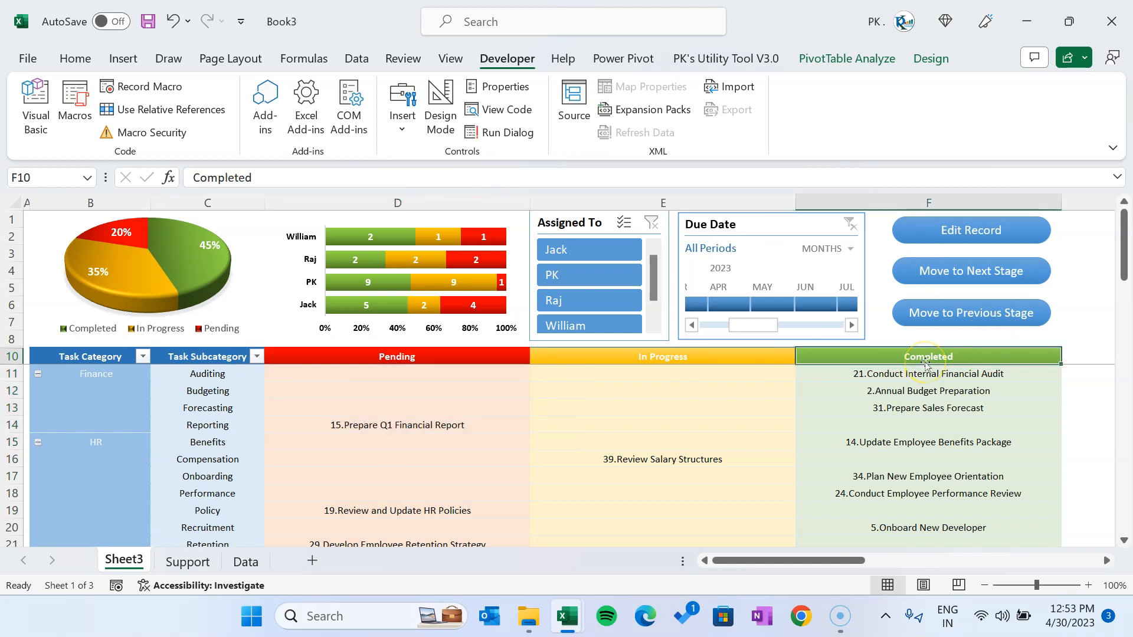
Examine the rng.Row >= 10 condition in Edit_Record and compare it with the first task row on Sheet3.
click(36, 106)
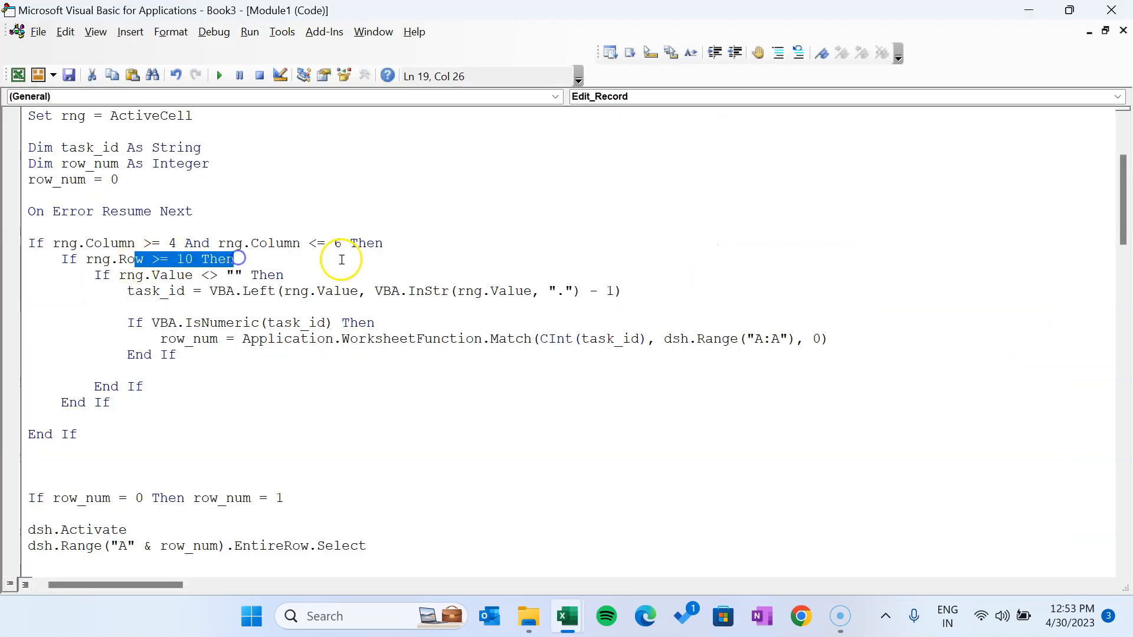
click(1028, 10)
click(45, 377)
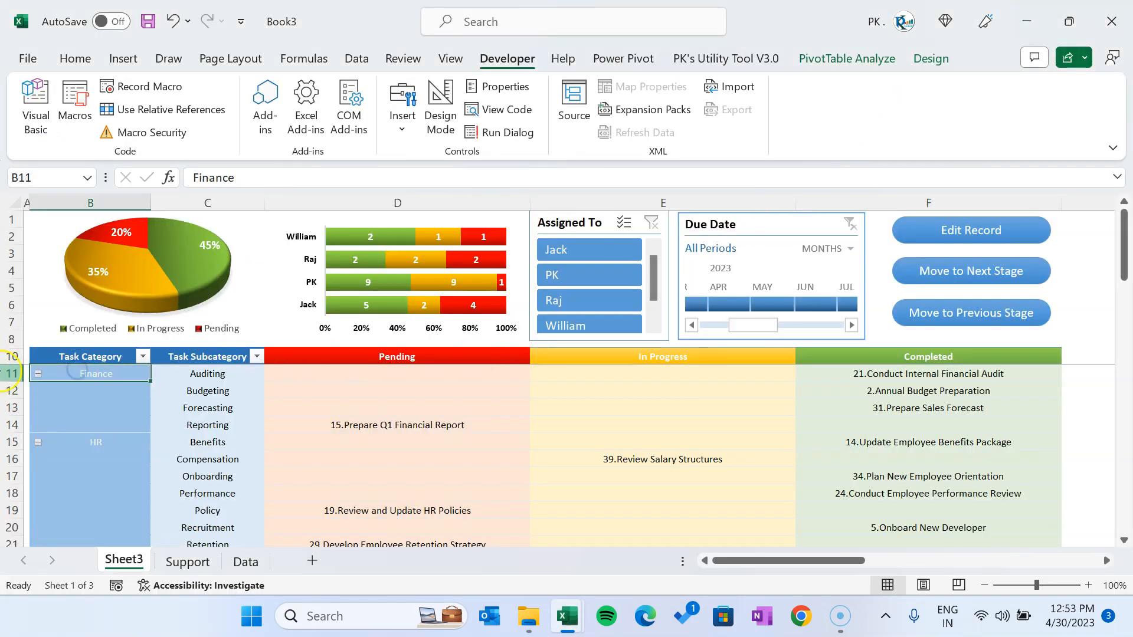
click(11, 373)
click(255, 373)
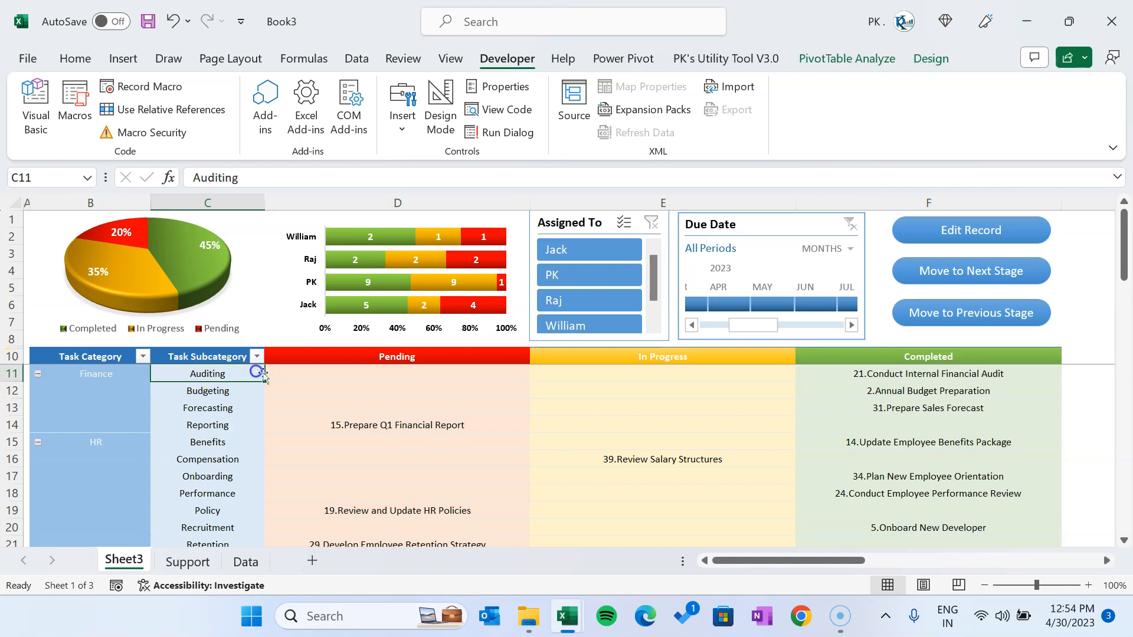
click(532, 372)
click(1074, 267)
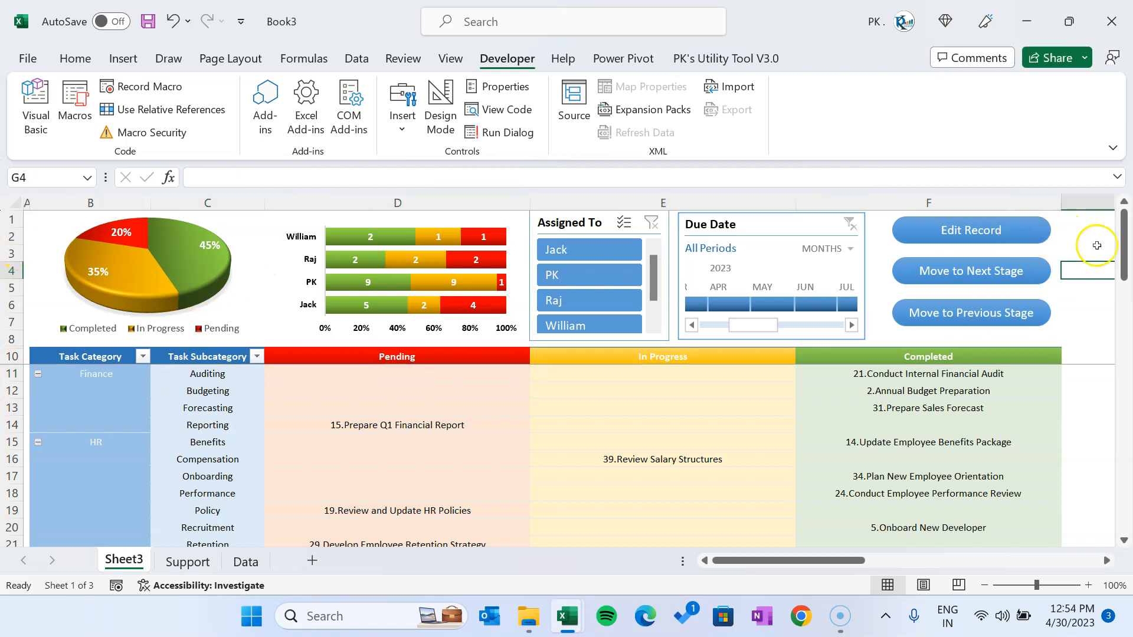
Examine the rng.Value <> "" condition and compare it with blank cells in the In Progress and Completed columns on Sheet3.
click(34, 106)
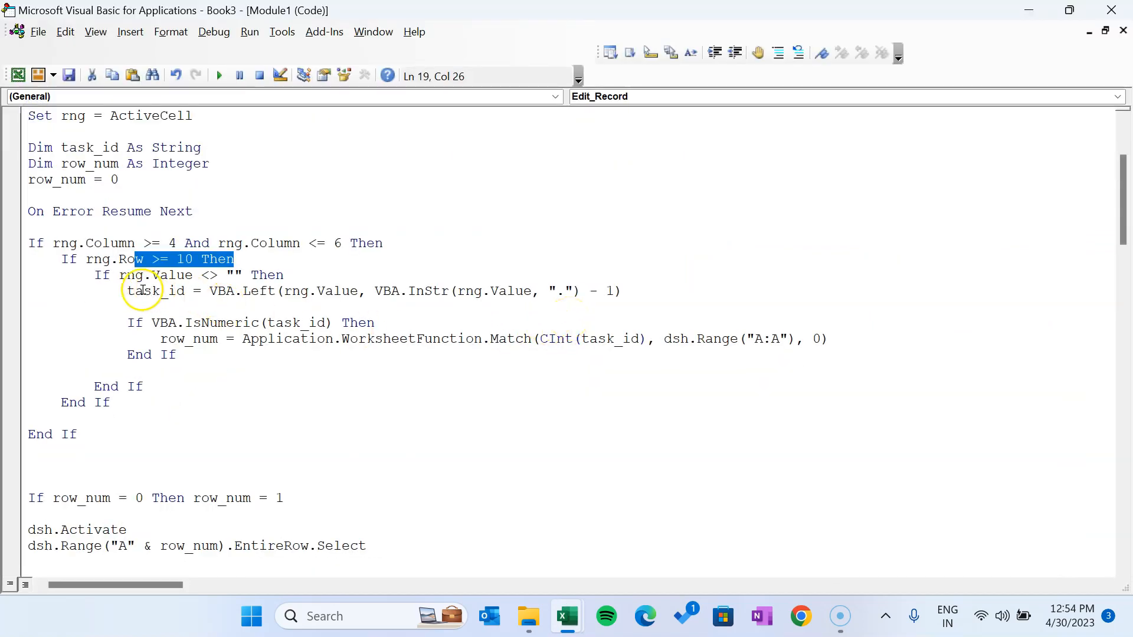
drag(120, 276, 311, 272)
click(300, 302)
drag(120, 276, 285, 275)
click(1029, 10)
scroll(704, 493, down, 12)
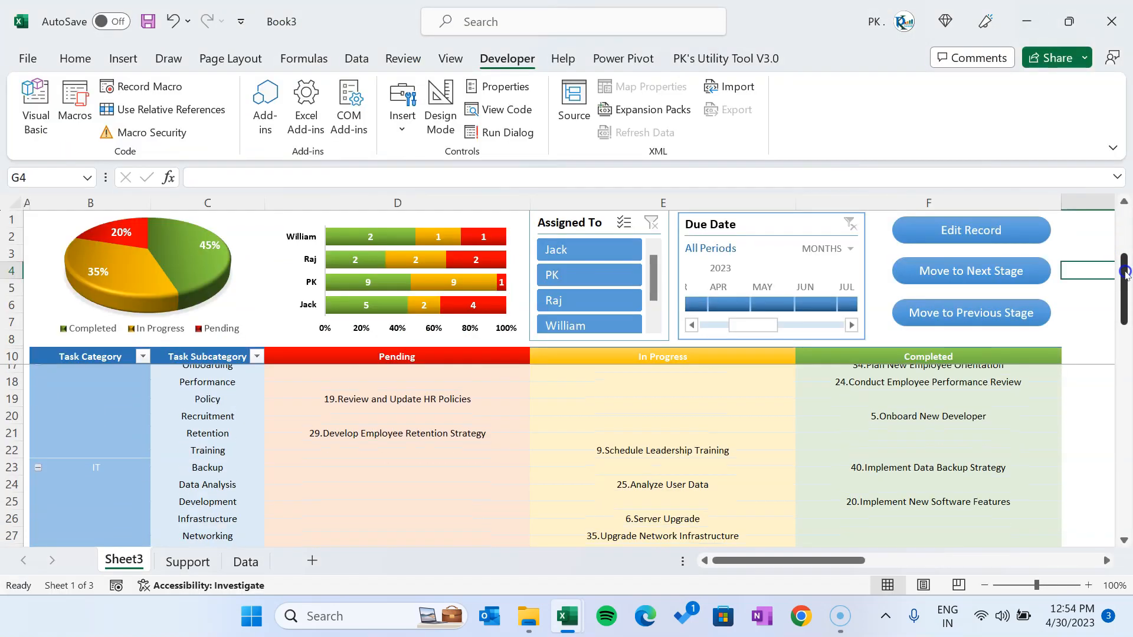
click(704, 492)
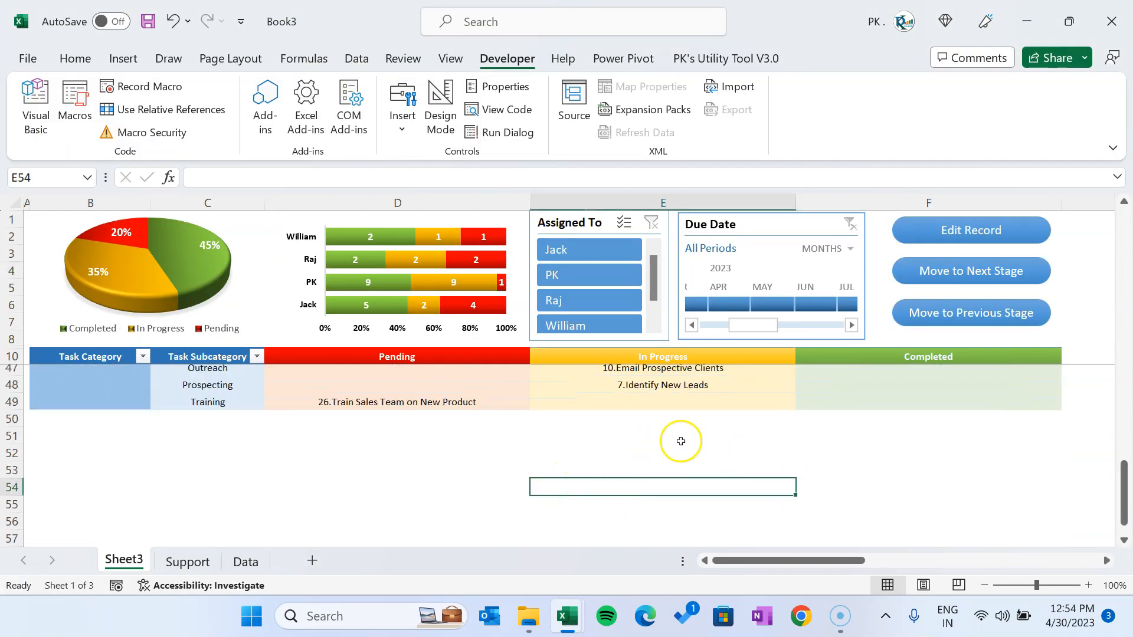
click(656, 404)
scroll(918, 428, up, 1)
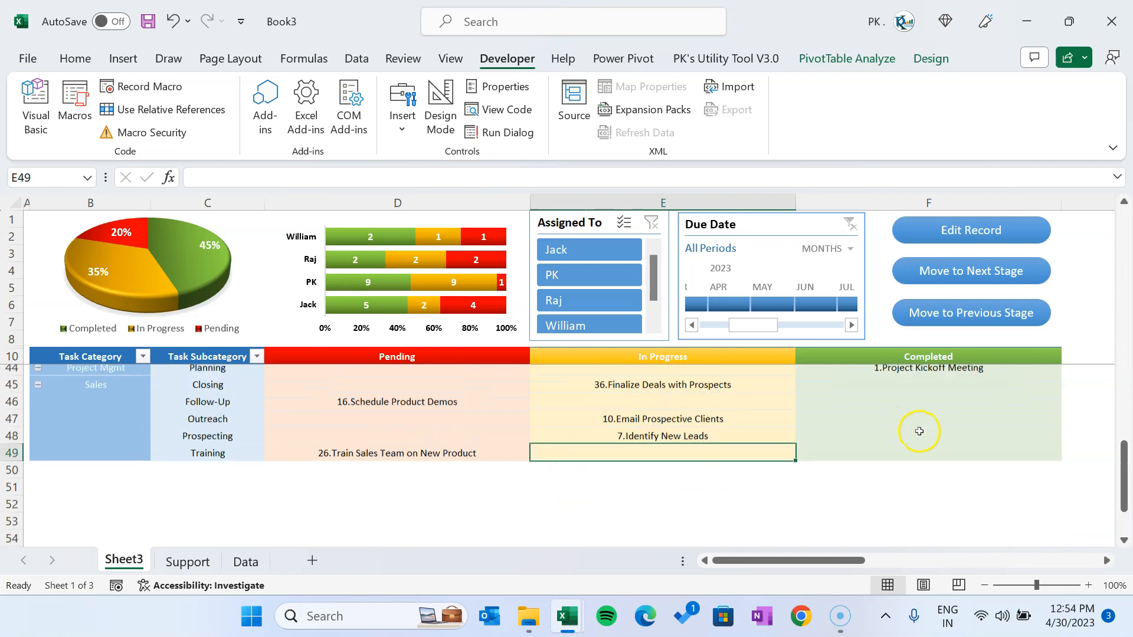
click(919, 436)
click(896, 392)
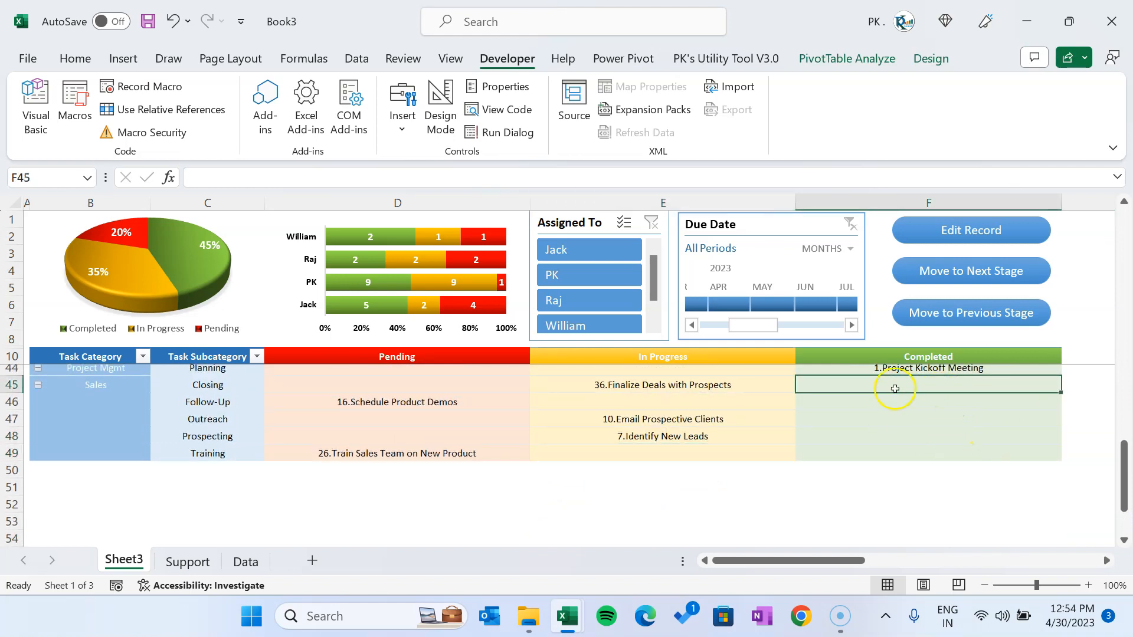
Return to the macro code and examine how task_id is extracted with VBA.Left and VBA.InStr using the "." separator.
click(23, 106)
drag(134, 275, 289, 269)
click(222, 304)
drag(143, 291, 173, 291)
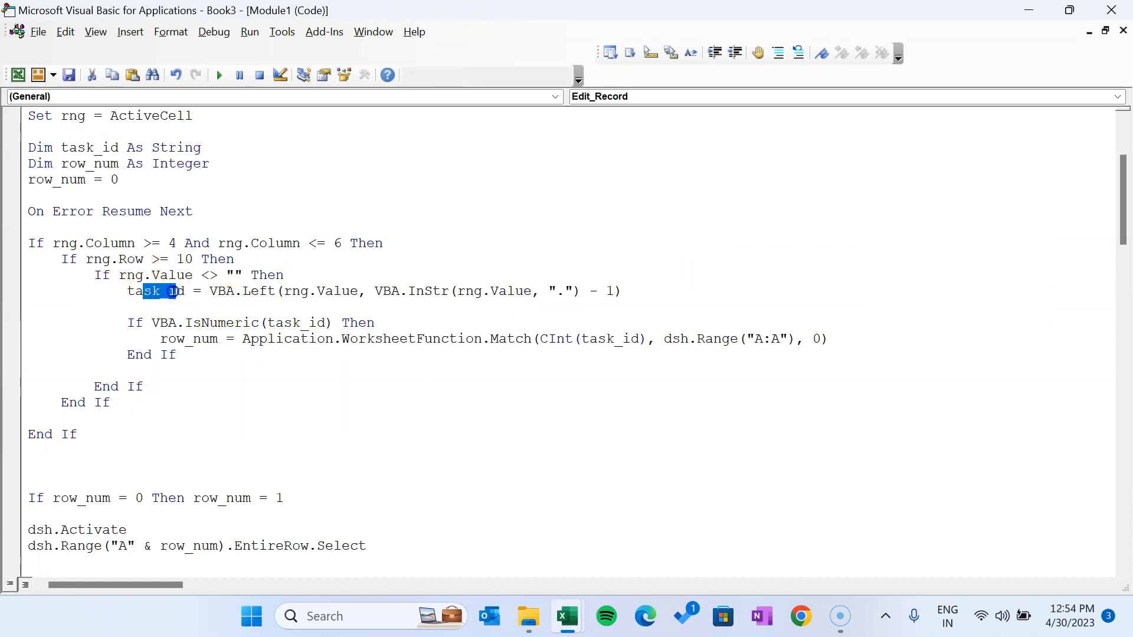
drag(243, 291, 470, 290)
click(381, 309)
click(355, 309)
click(548, 289)
click(562, 292)
click(588, 291)
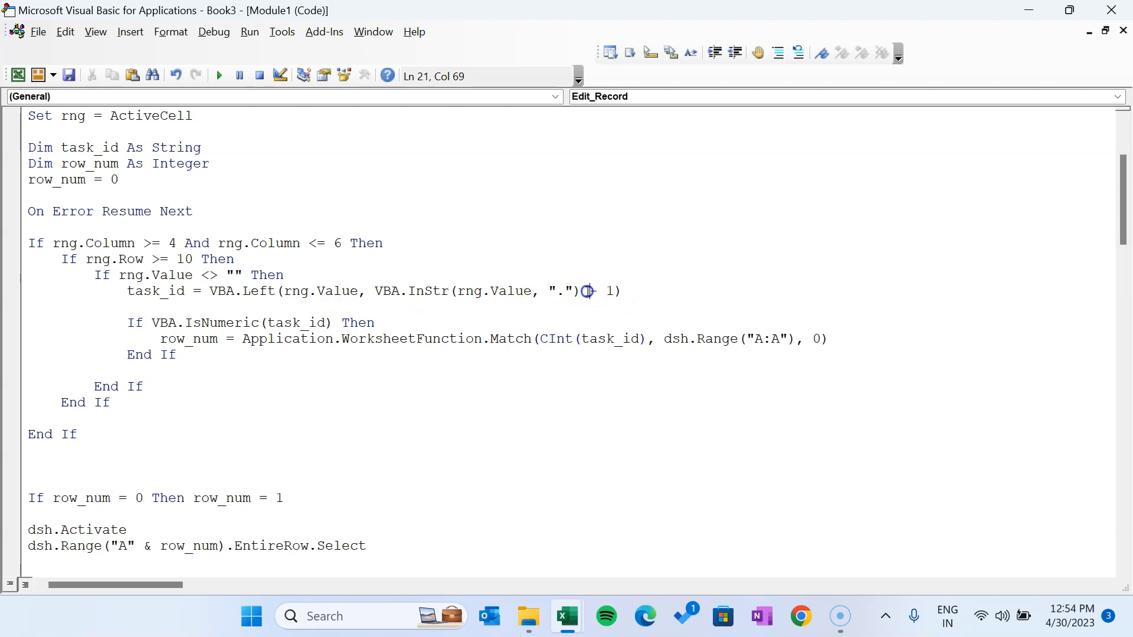
double_click(560, 291)
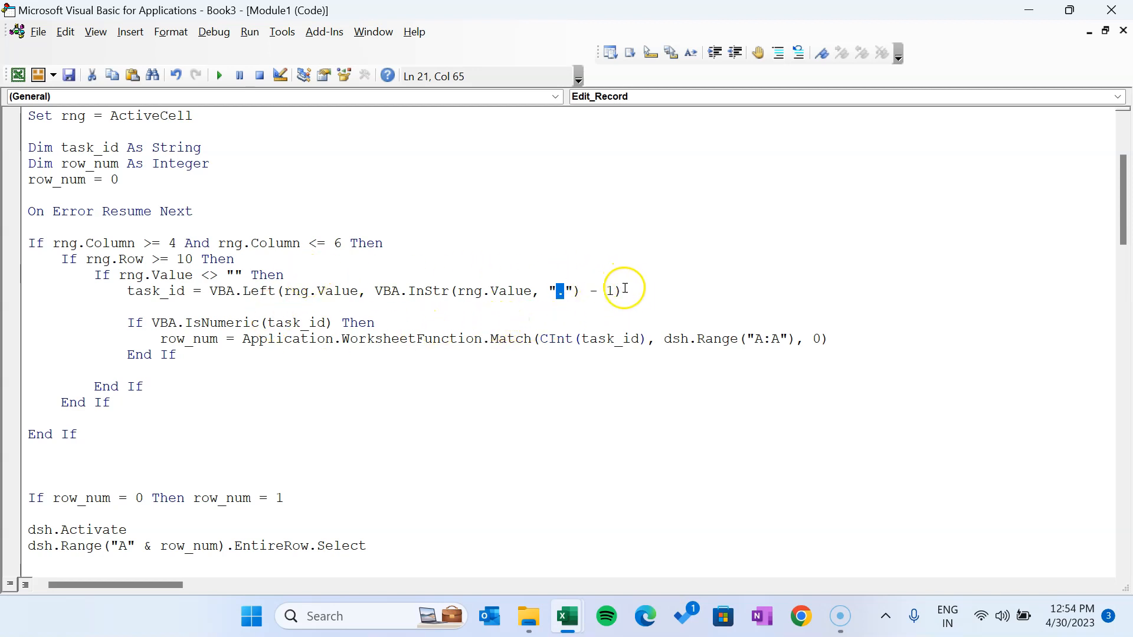
drag(620, 291, 400, 291)
Examine the VBA.IsNumeric check and the WorksheetFunction.Match line that looks up CInt(task_id) in dsh.Range("A:A").
drag(168, 323, 381, 321)
click(432, 318)
drag(267, 322, 334, 322)
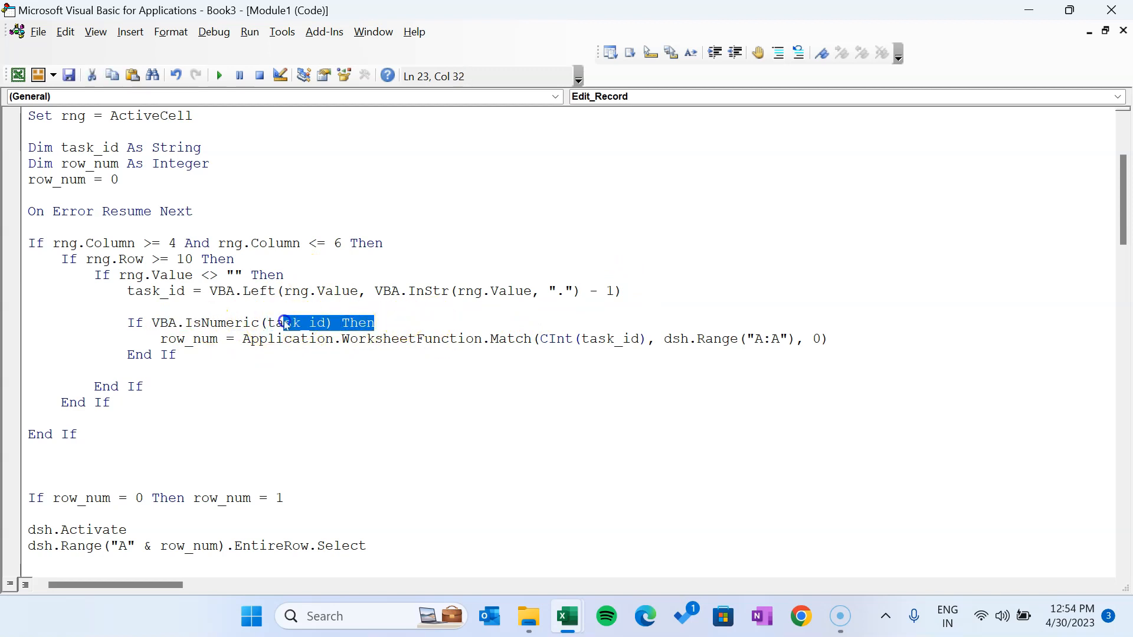
drag(241, 339, 851, 332)
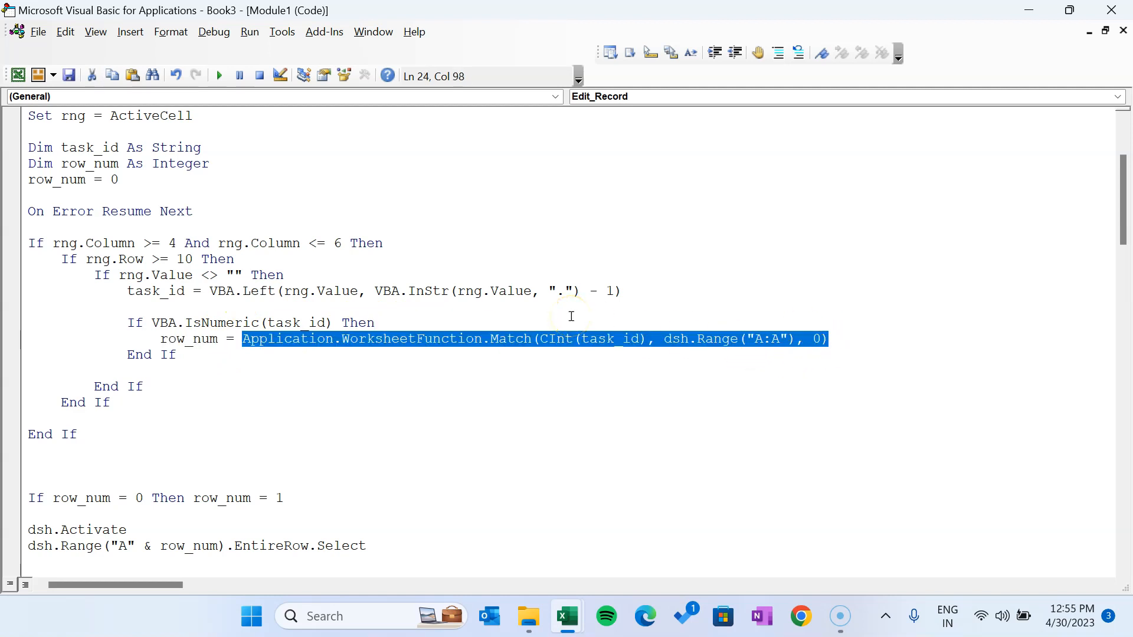
click(393, 373)
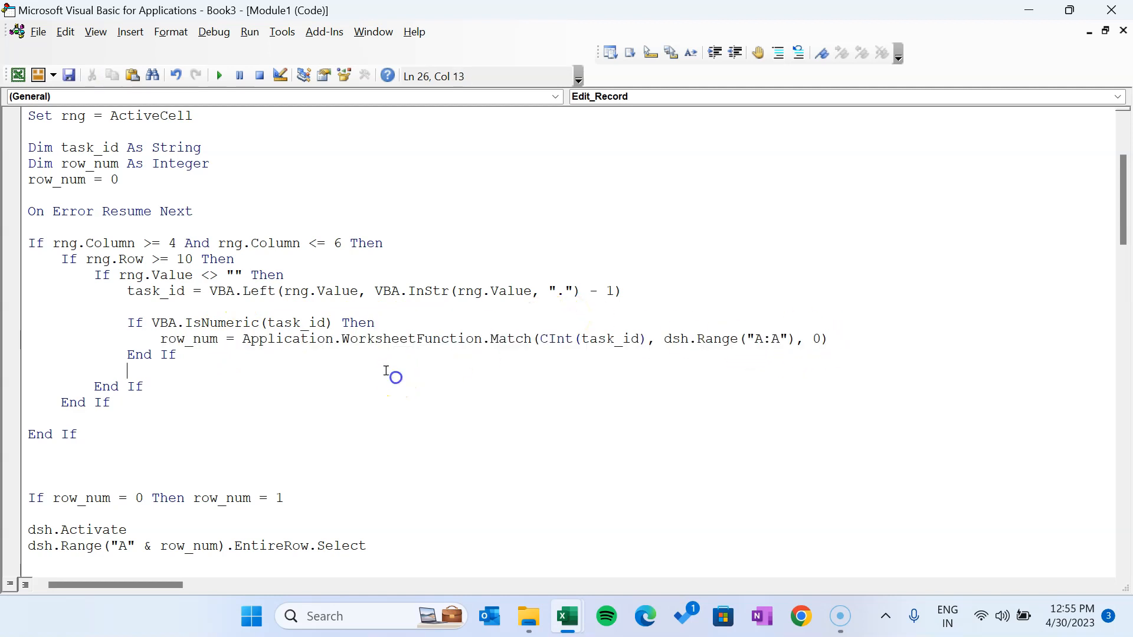
double_click(511, 340)
drag(671, 339, 792, 338)
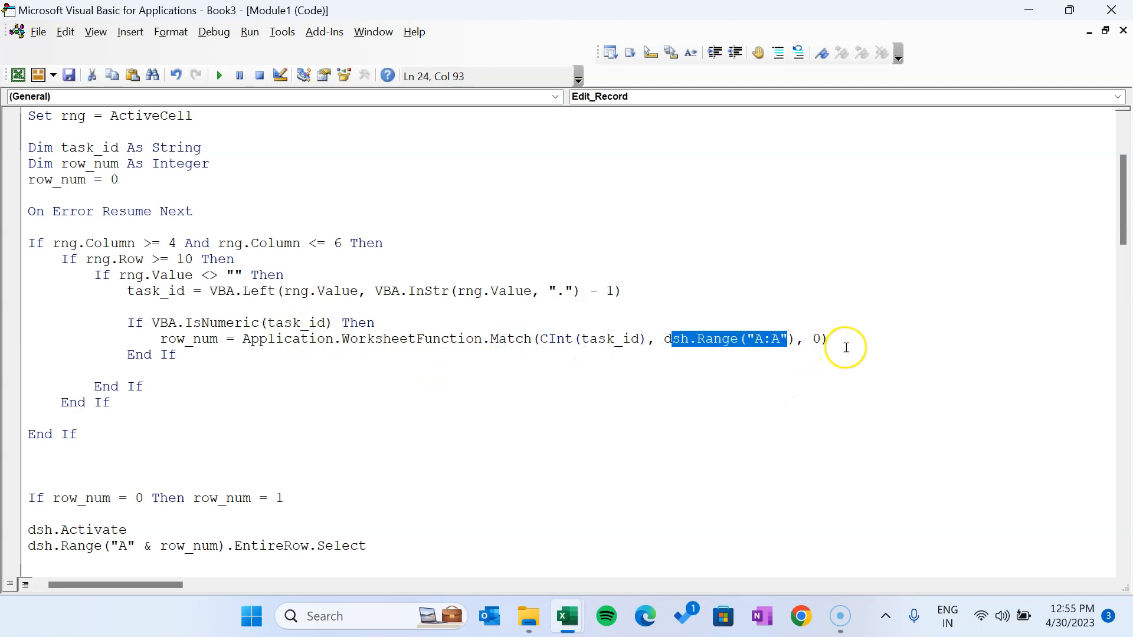
scroll(785, 354, up, 2)
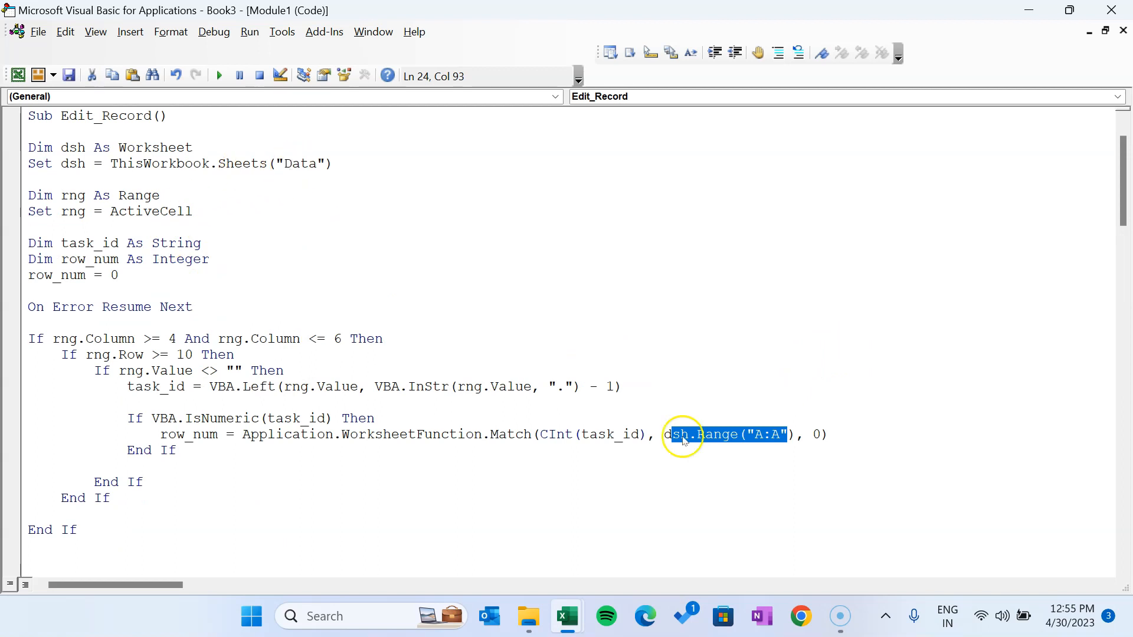
click(664, 447)
mouse_move(630, 434)
mouse_down()
mouse_move(590, 435)
mouse_move(631, 434)
mouse_up()
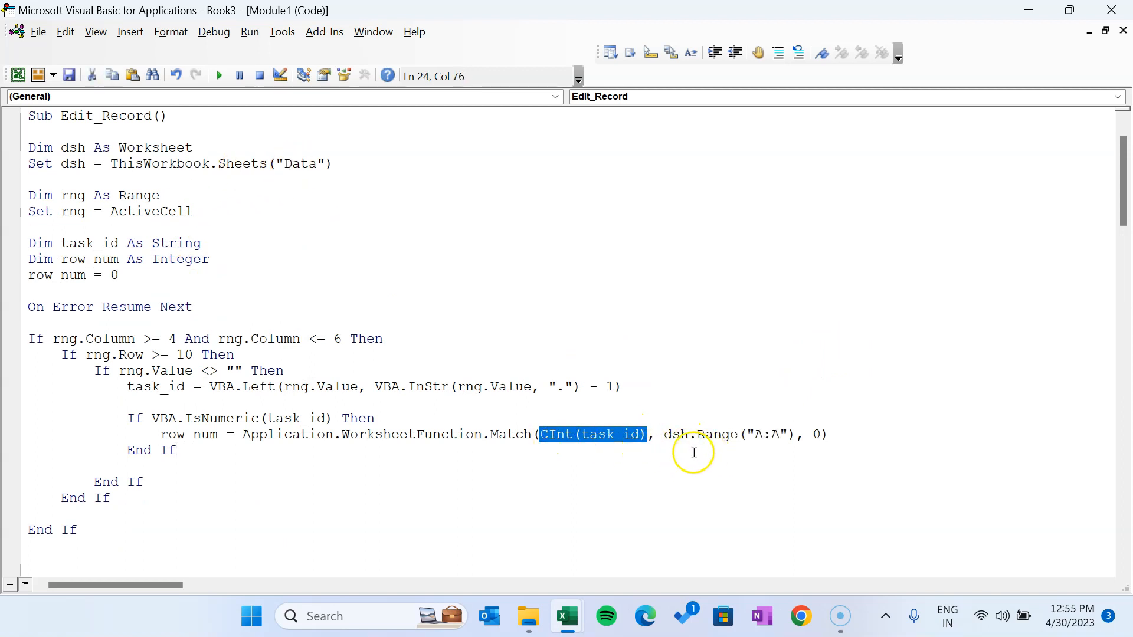
drag(653, 435, 831, 435)
Compare the Task_Id values in column A of the Data sheet with their row numbers, then return to the macro code.
click(1028, 10)
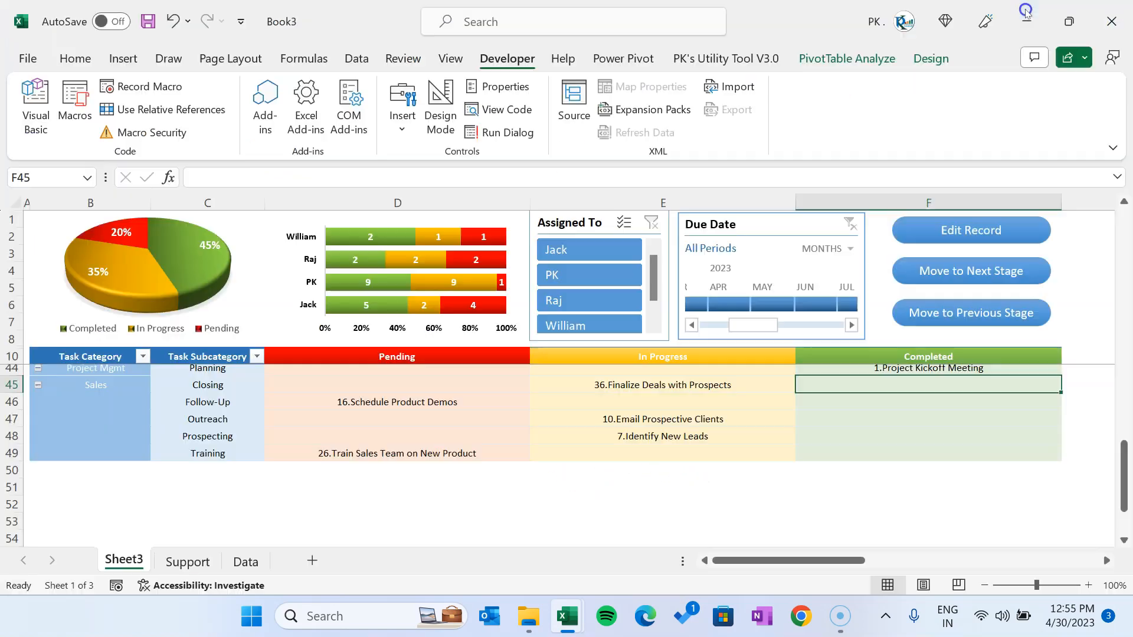
click(231, 564)
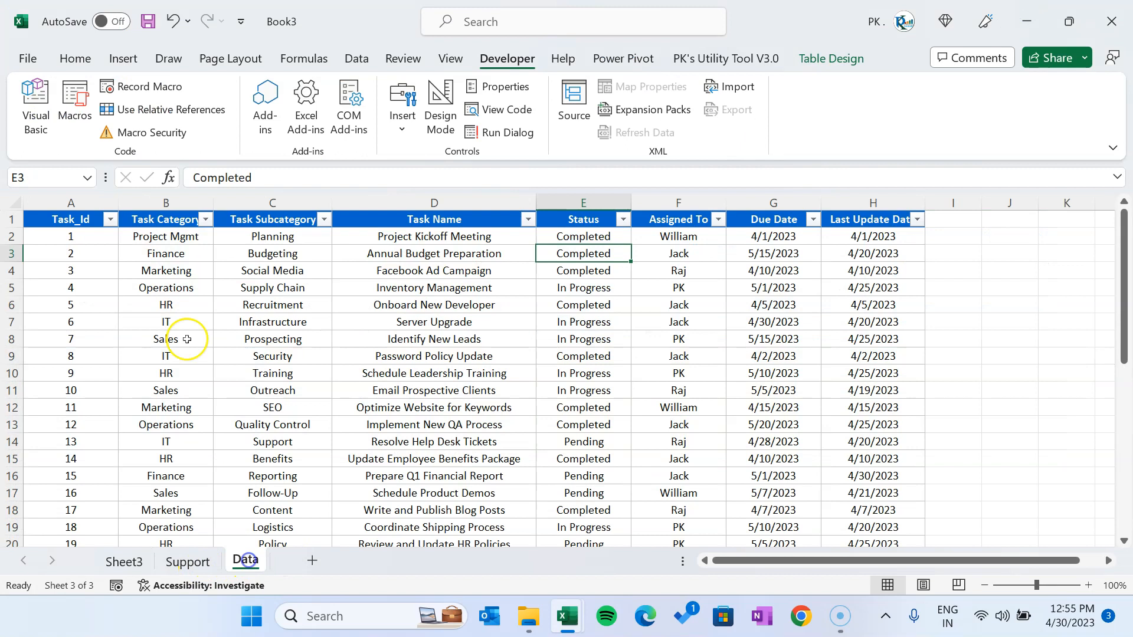
click(83, 202)
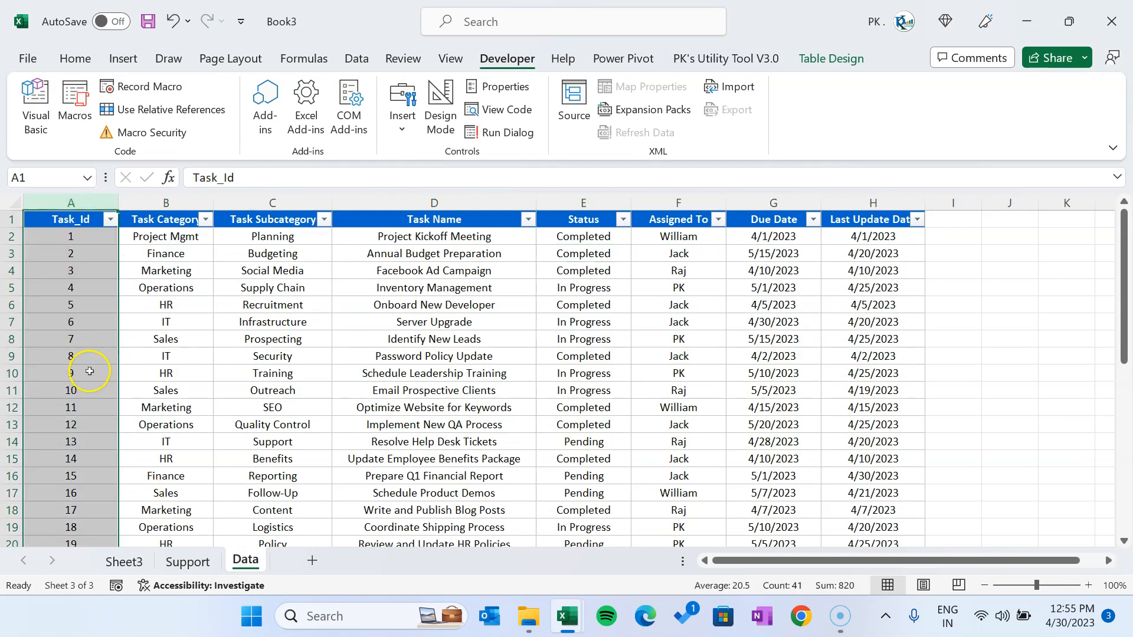
click(75, 239)
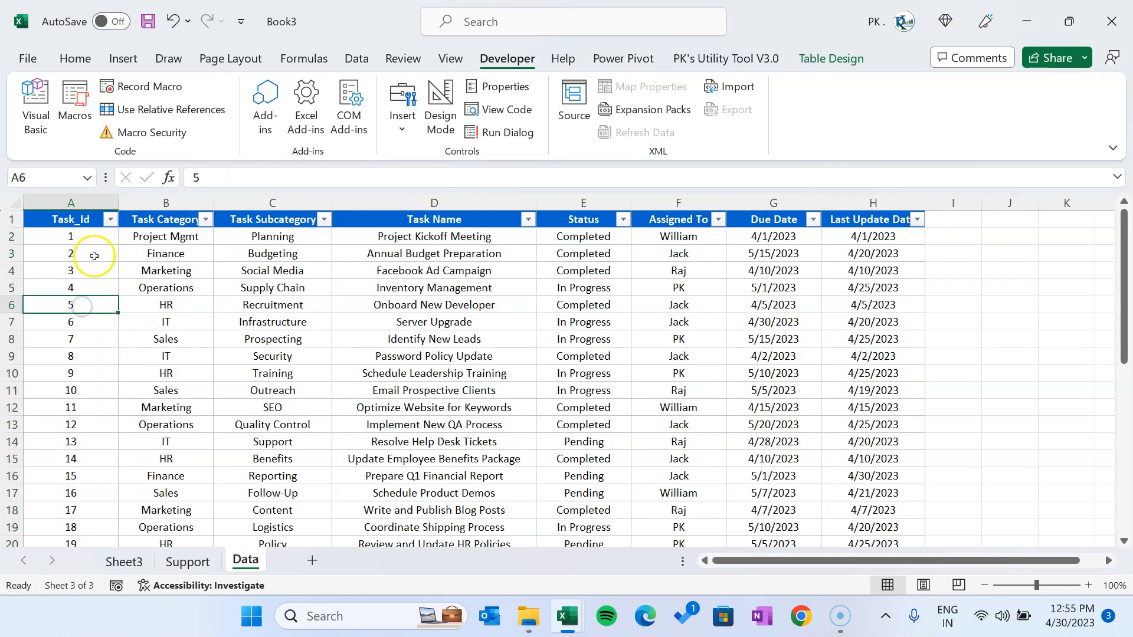
click(11, 236)
click(70, 390)
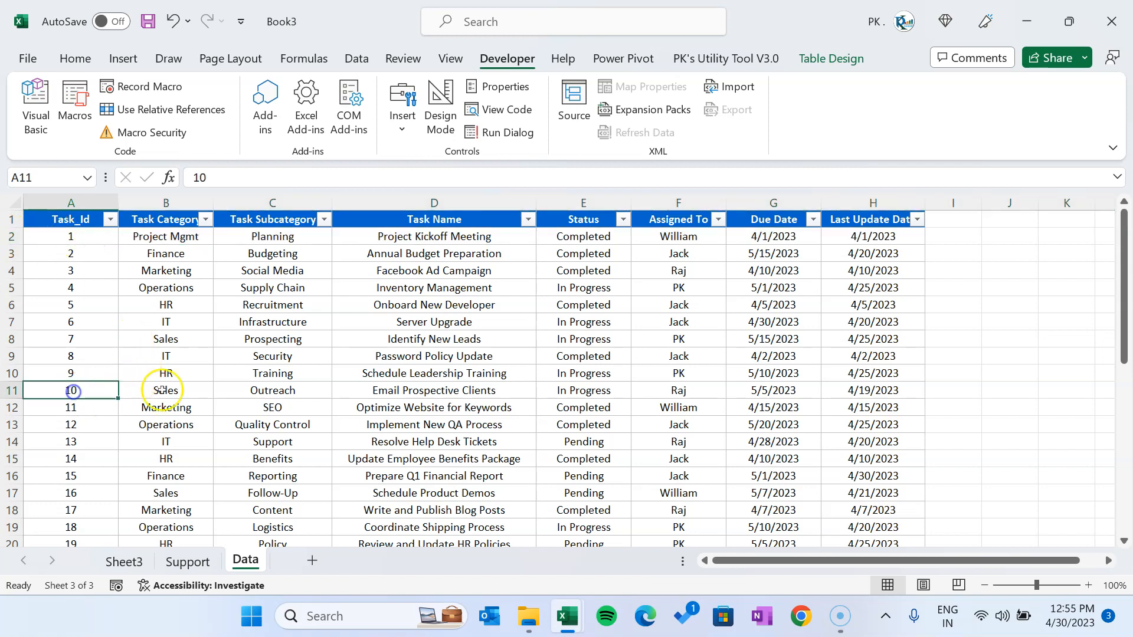
click(12, 390)
click(53, 110)
click(583, 324)
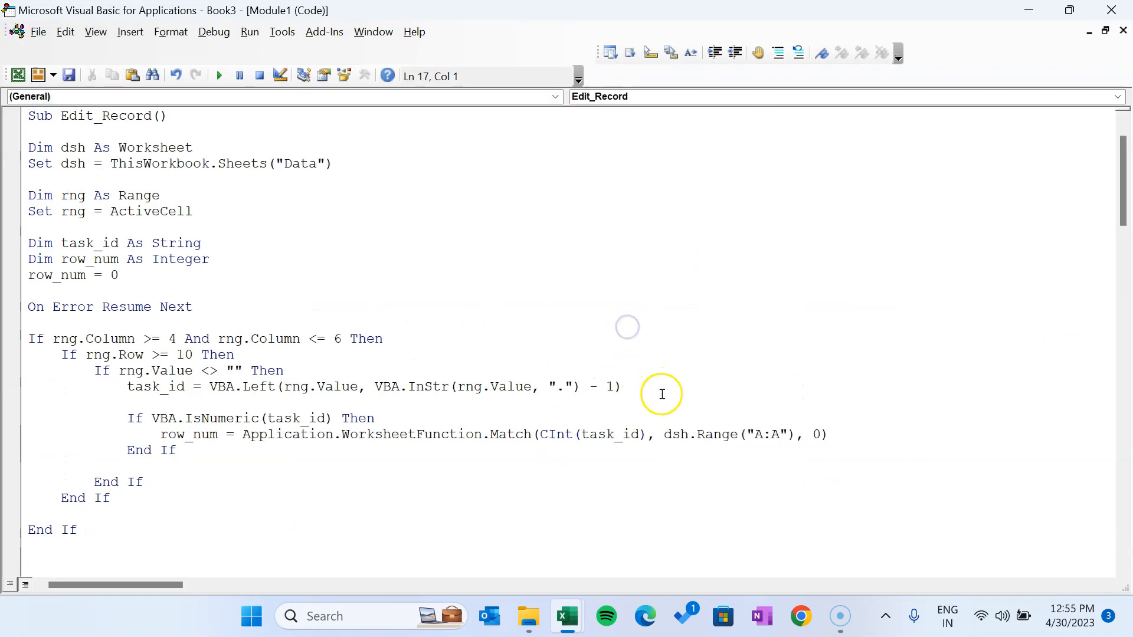
Examine the row_num line that uses WorksheetFunction.Match inside the IsNumeric check of the Edit_Record macro.
scroll(613, 366, down, 3)
drag(162, 291, 837, 284)
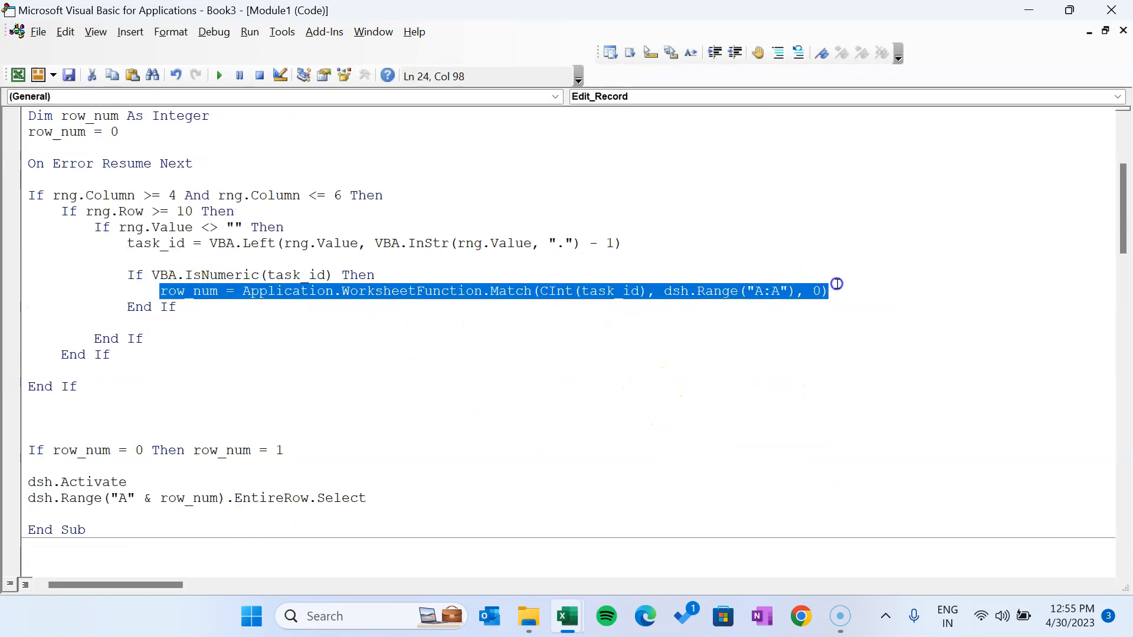
click(491, 374)
click(243, 321)
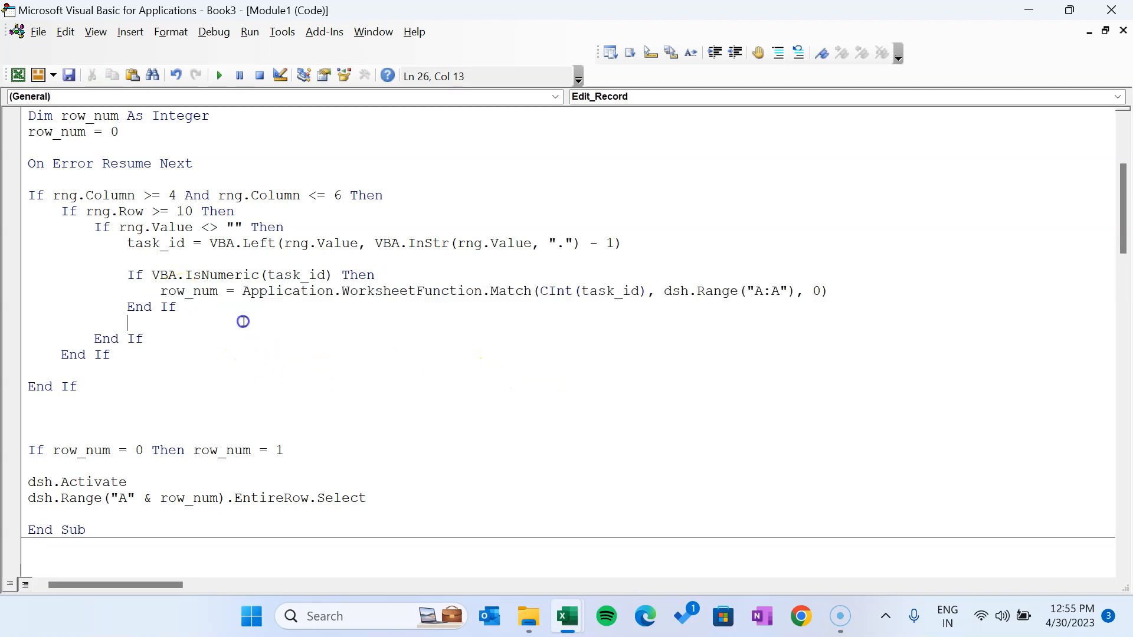
drag(169, 292, 842, 293)
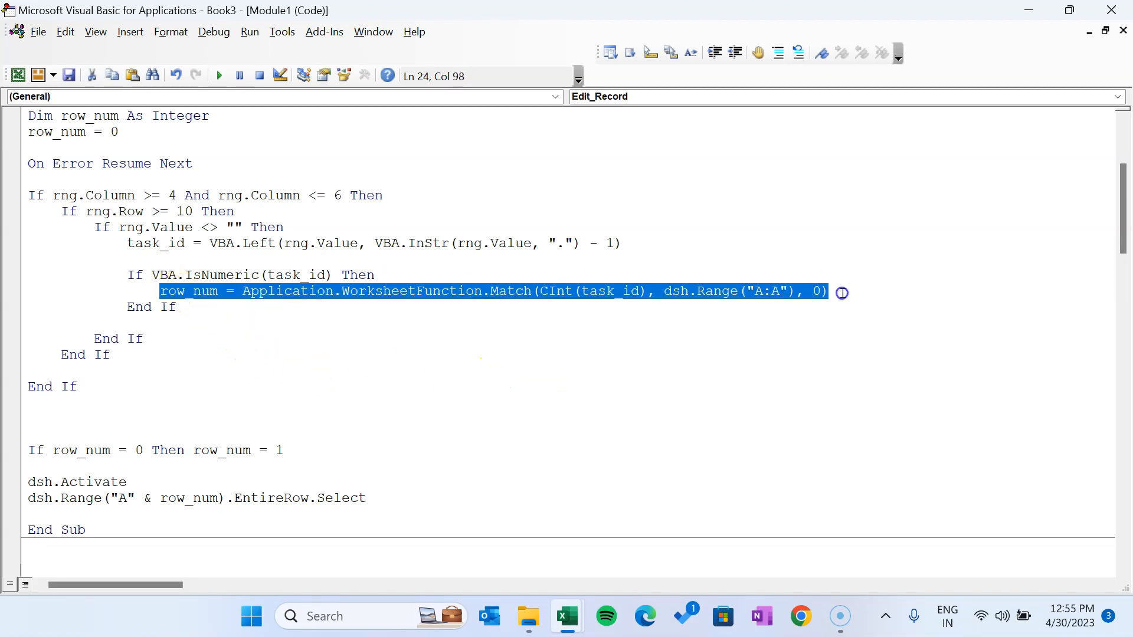
click(89, 399)
Examine the fallback line that sets row_num to 1 when it is 0, together with the nested If block above it.
scroll(236, 401, down, 1)
double_click(88, 401)
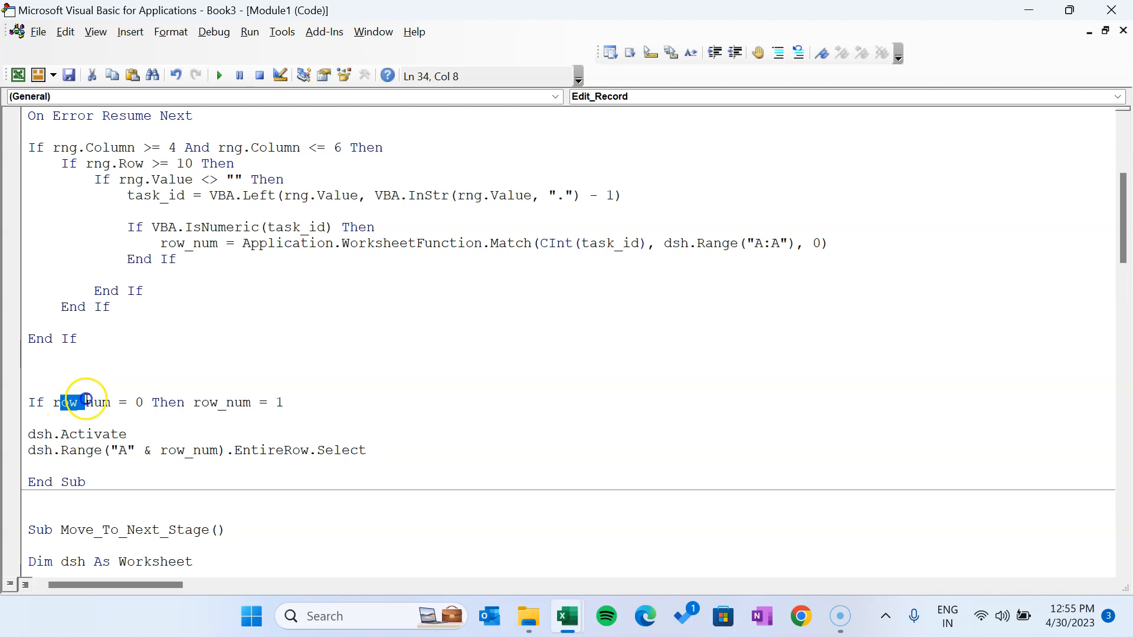
drag(112, 337, 28, 148)
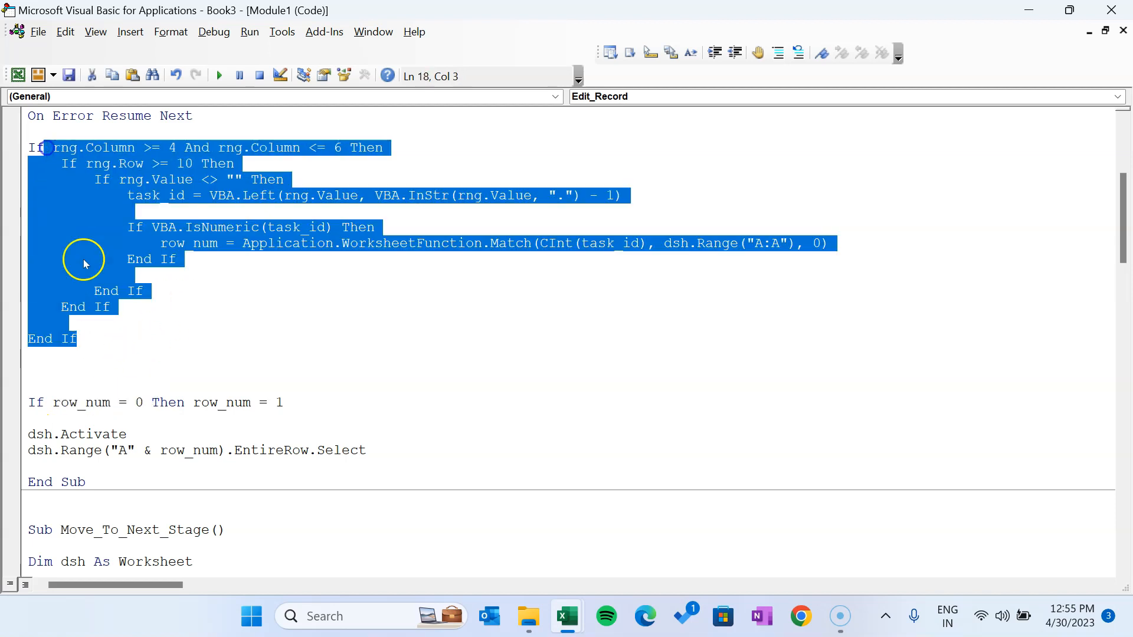
drag(193, 403, 322, 403)
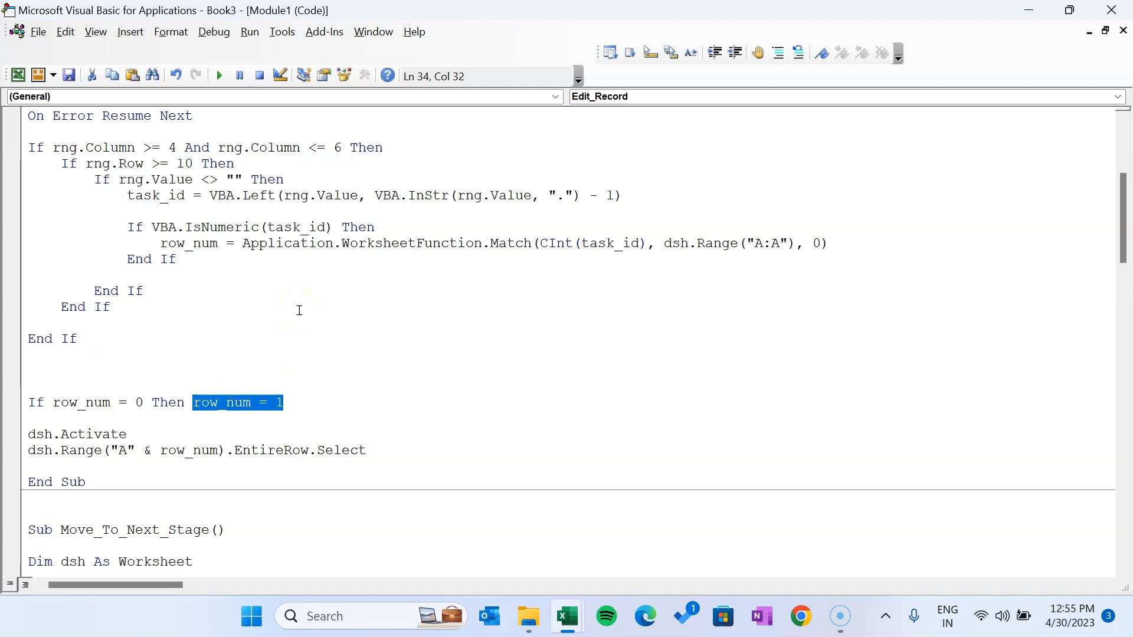
click(260, 338)
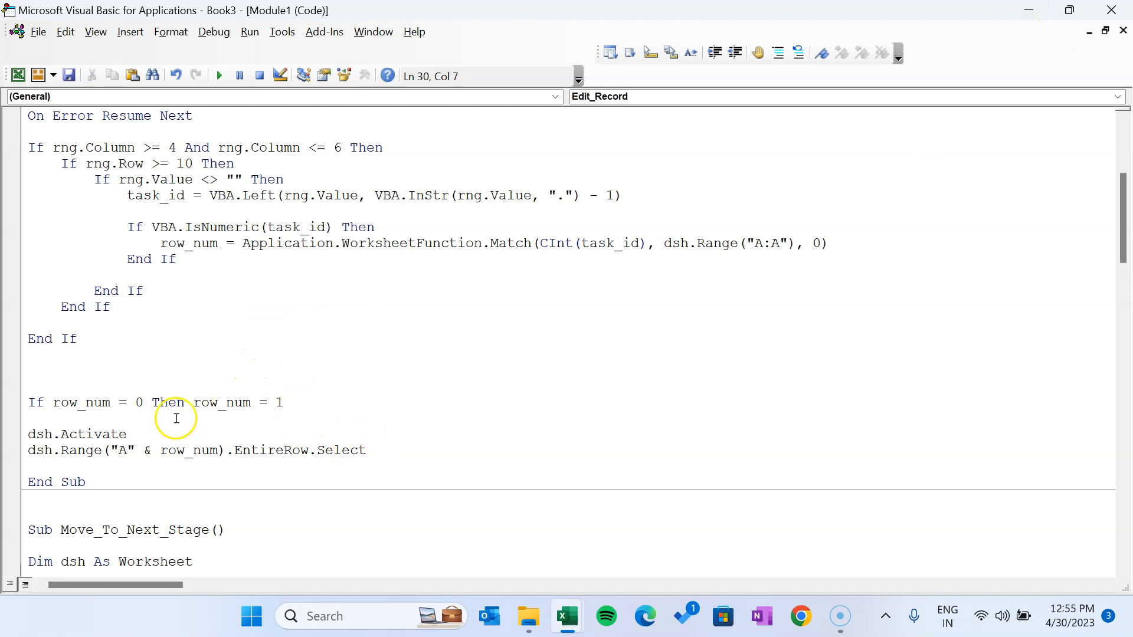
drag(218, 402, 302, 403)
click(352, 417)
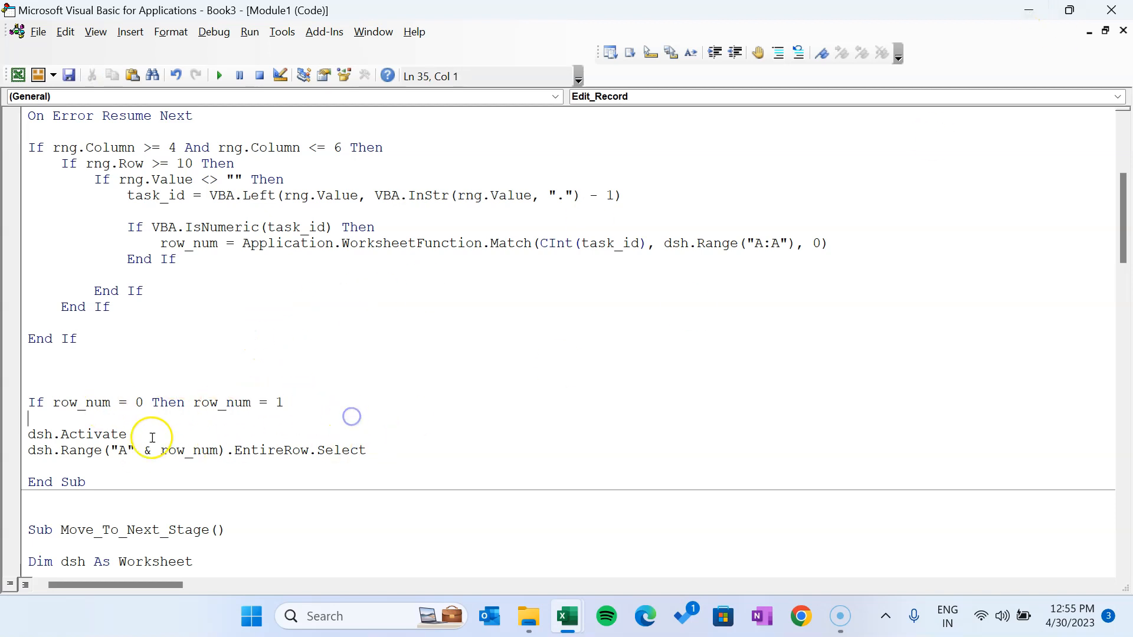
Examine the dsh.Activate and EntireRow.Select lines that end the Edit_Record macro.
drag(61, 434, 158, 424)
click(300, 399)
drag(379, 445, 21, 455)
drag(366, 450, 18, 452)
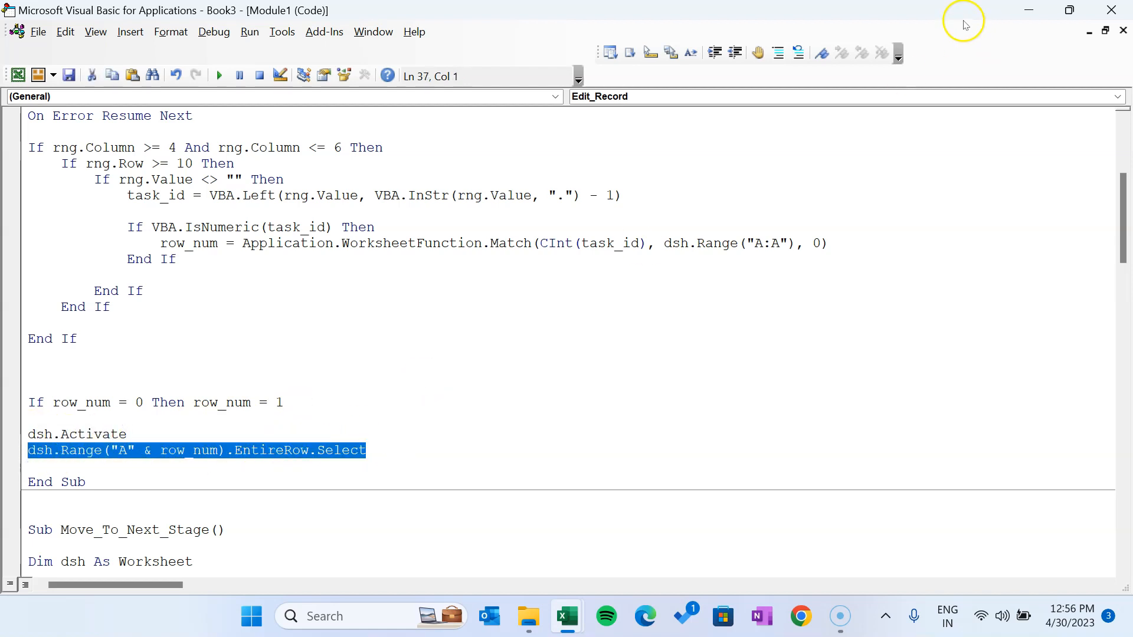
Return to Sheet3 and assign this workbook's Edit_Record macro to the Edit Record button.
click(1031, 11)
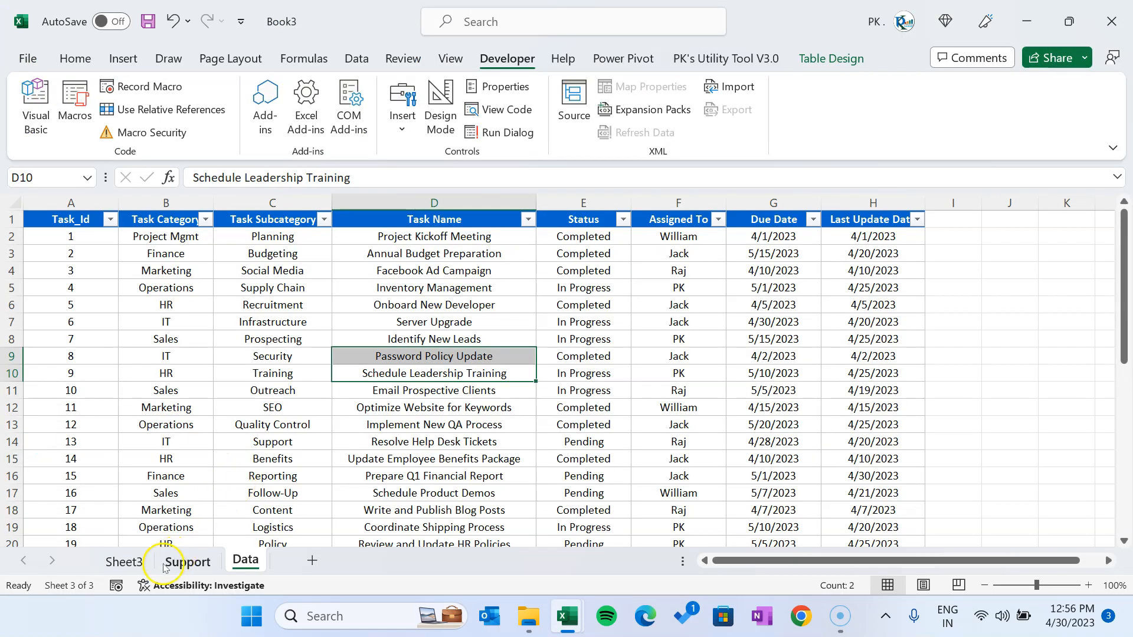
click(143, 559)
click(973, 456)
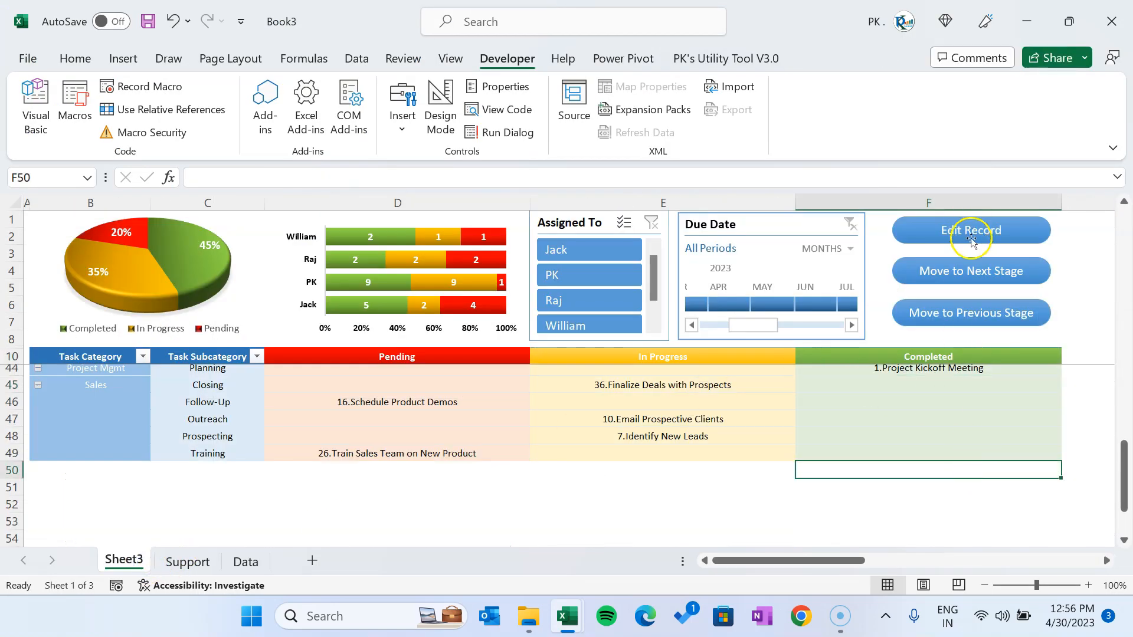
ctrl+click(988, 236)
right_click(989, 242)
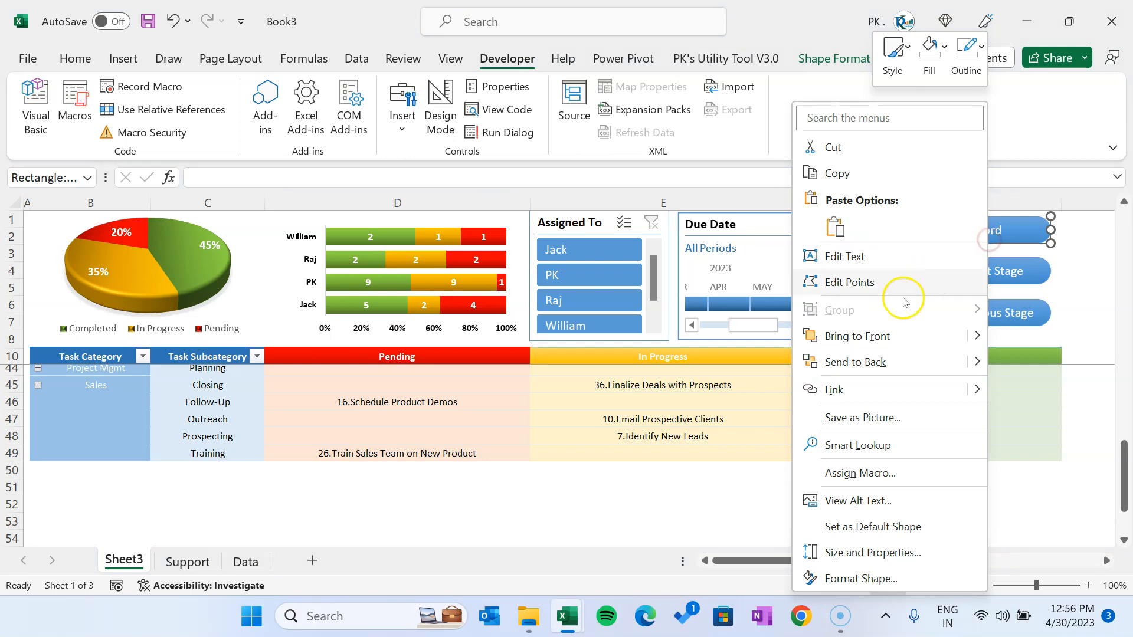
click(878, 473)
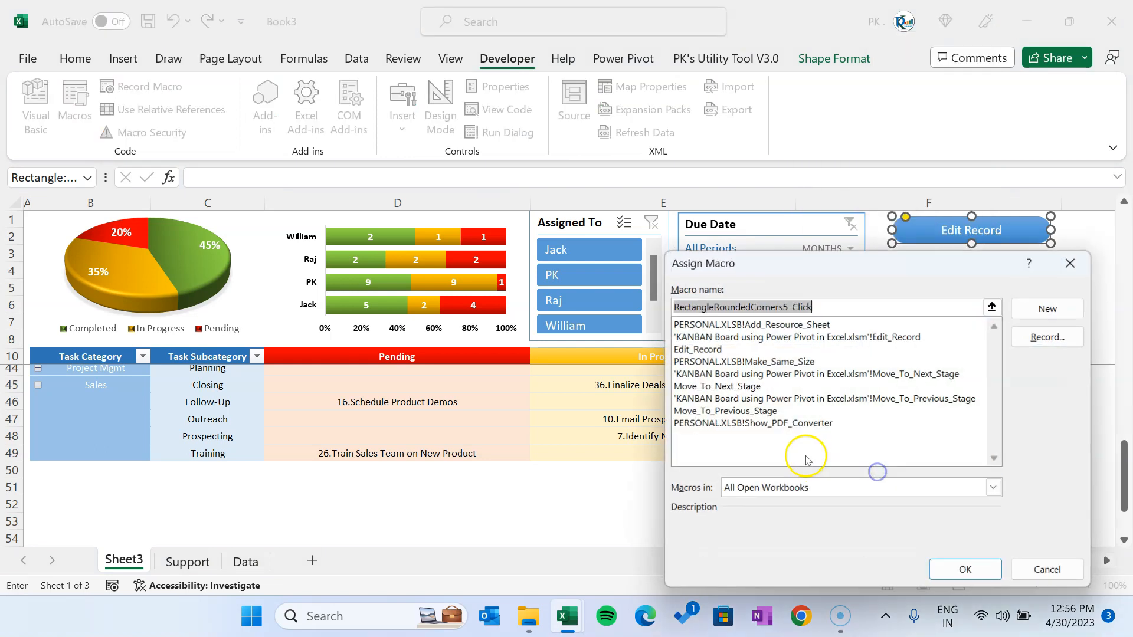
click(767, 488)
click(766, 518)
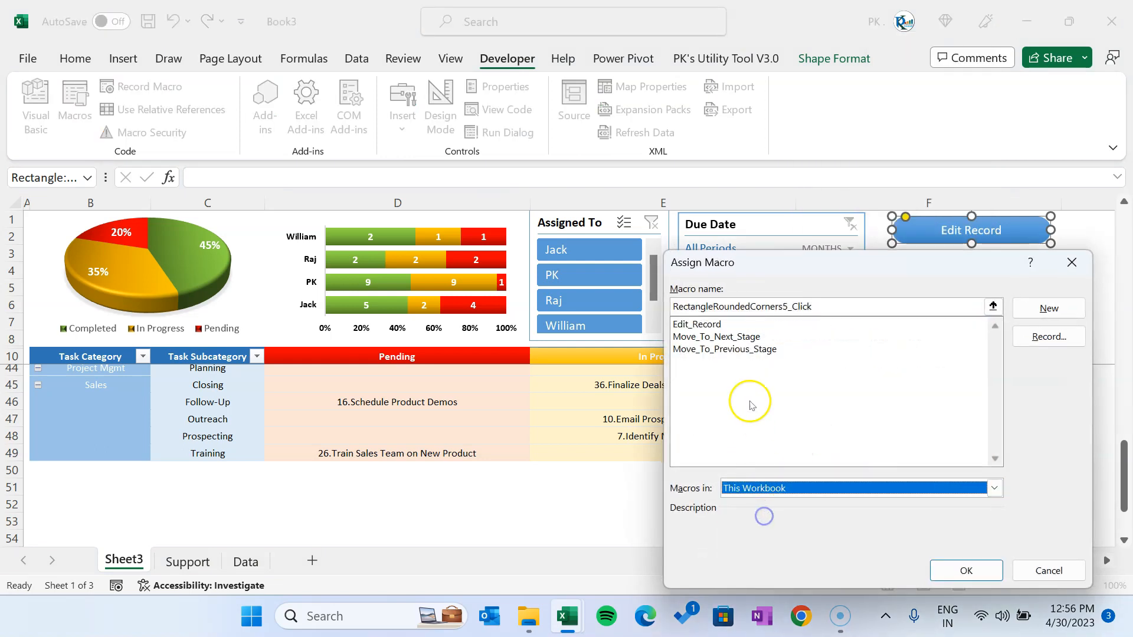
click(693, 324)
click(962, 570)
click(923, 517)
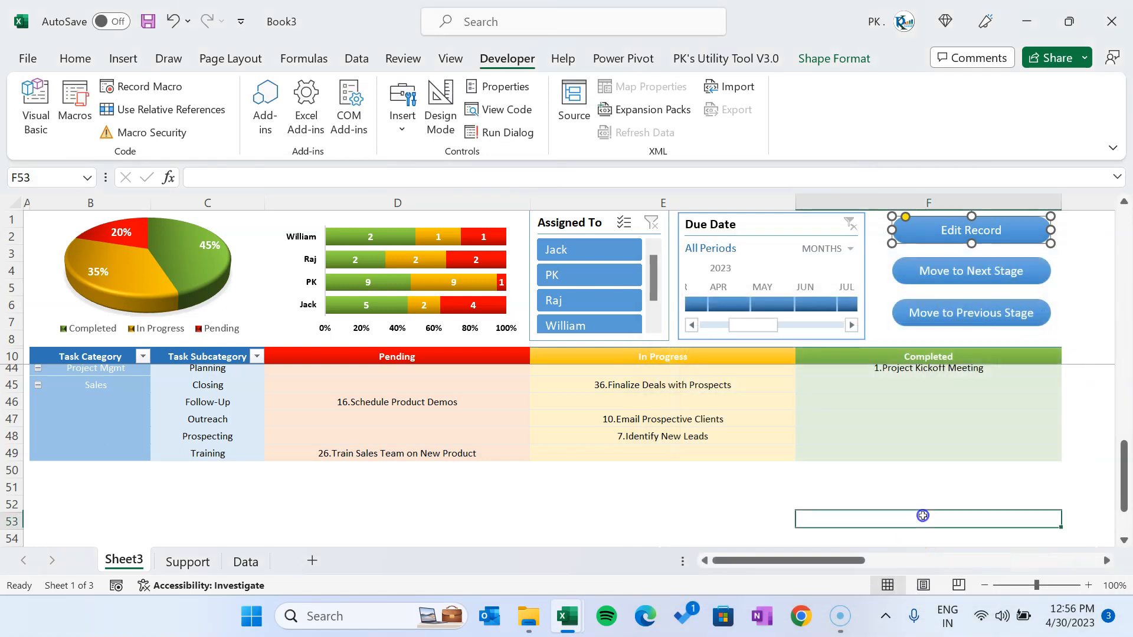
Test the Edit Record button with the empty In Progress cell E12 of the Budgeting row selected.
scroll(967, 418, up, 6)
drag(1125, 375, 1131, 223)
click(1073, 270)
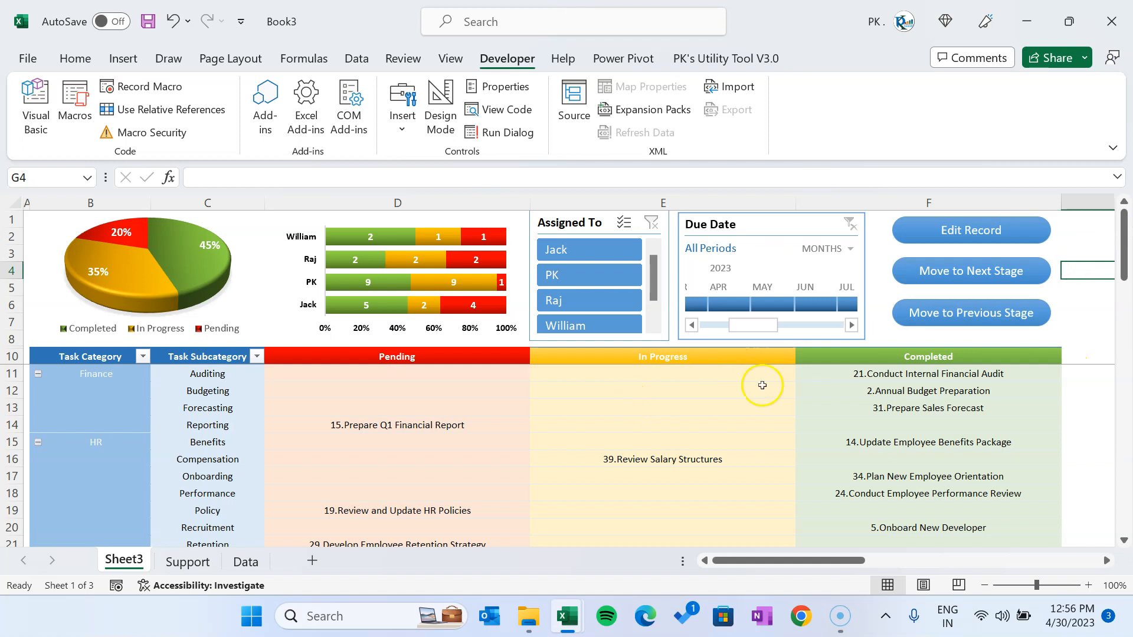
click(693, 379)
click(690, 406)
click(679, 391)
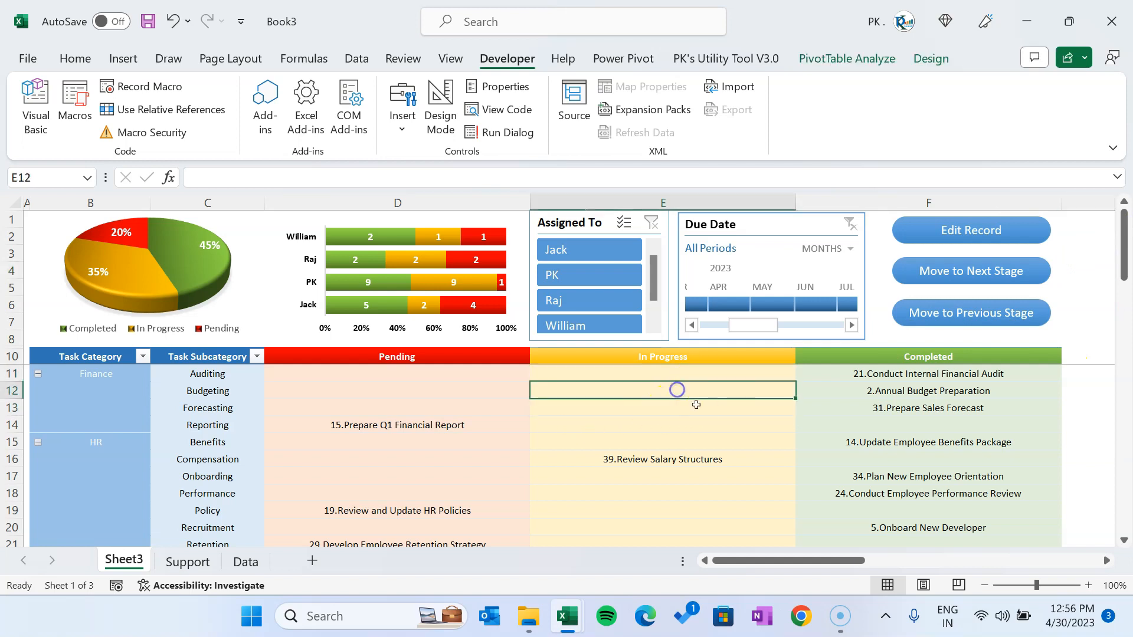
click(974, 239)
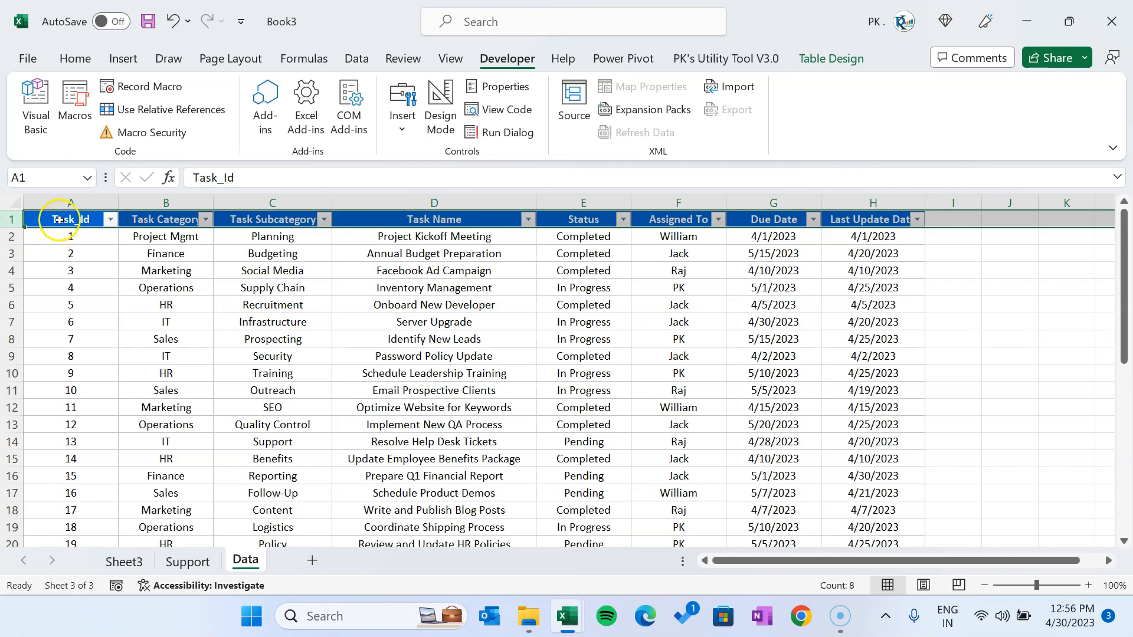
Return to Sheet3, run Edit Record on the pending task 15.Prepare Q1 Financial Report, and check its row on the Data sheet.
click(124, 561)
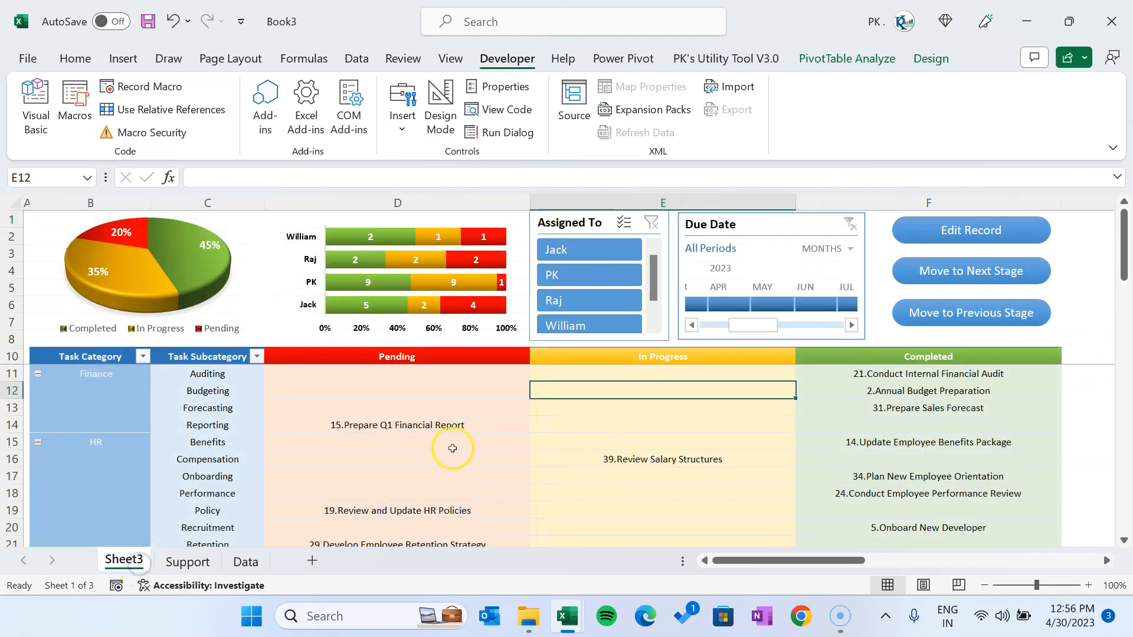
click(406, 425)
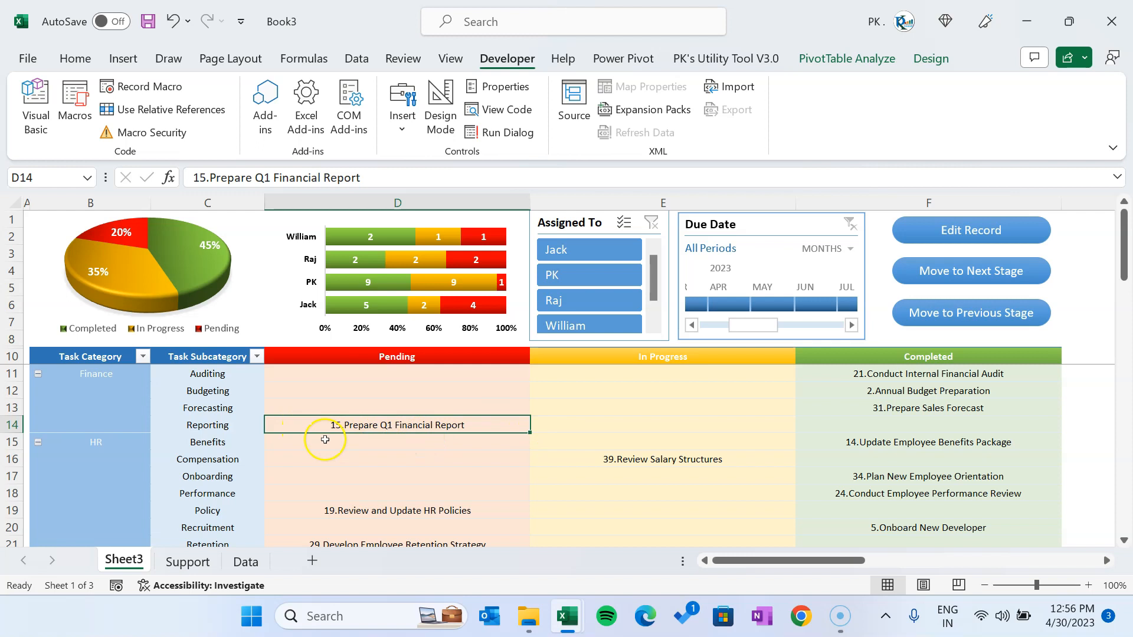
click(952, 232)
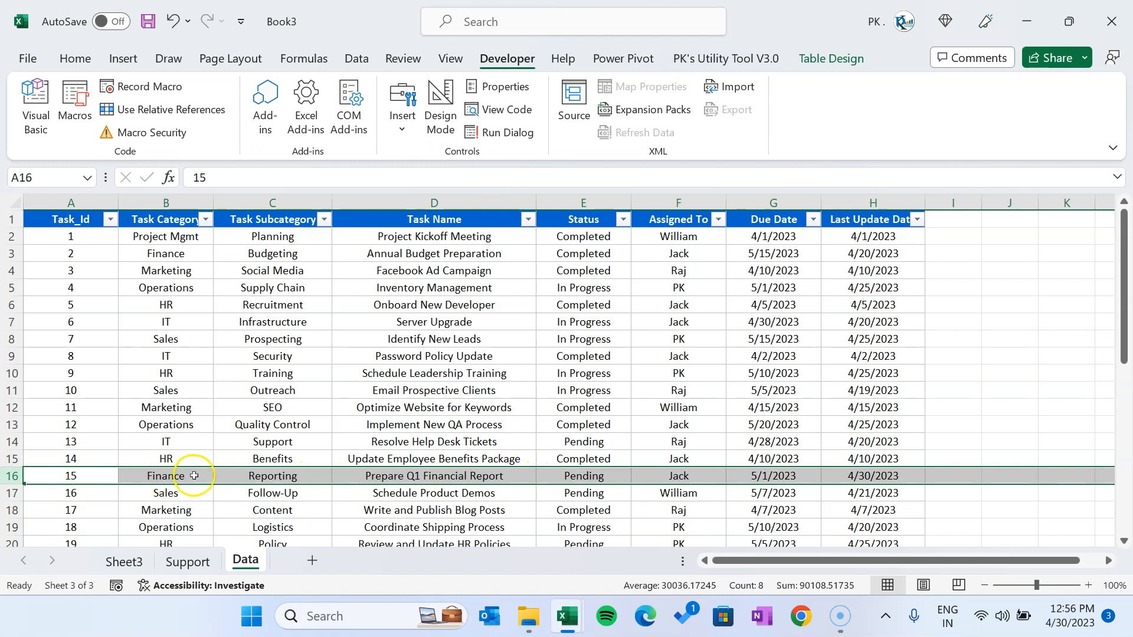
click(440, 475)
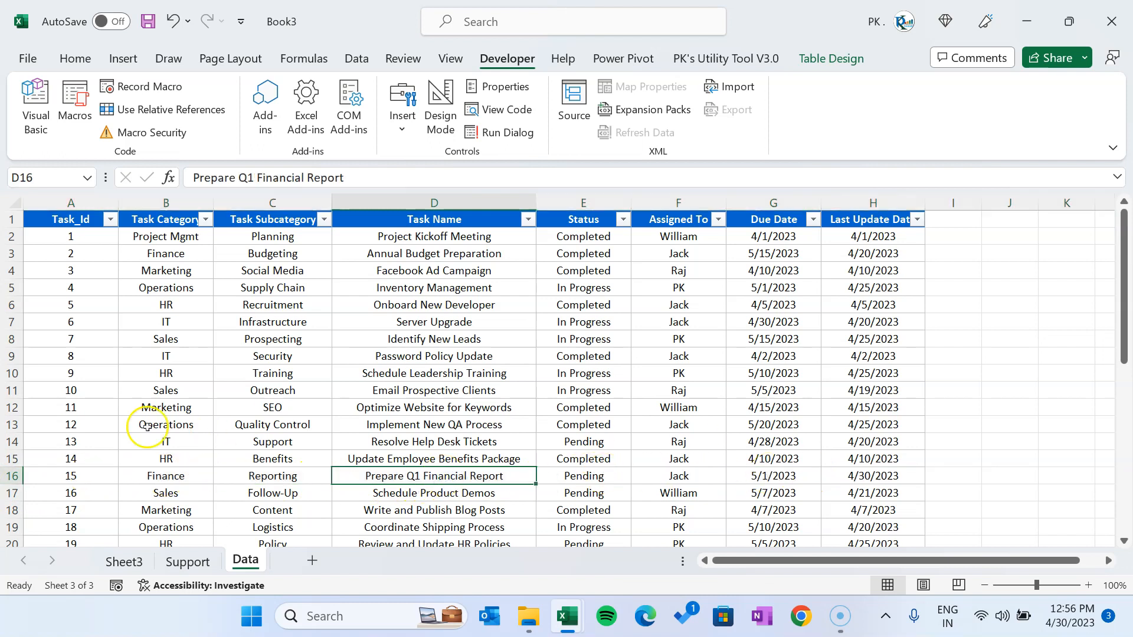
Go back to Sheet3 and run Edit Record on the in-progress task 22.Plan and Organize Trade Show.
click(124, 561)
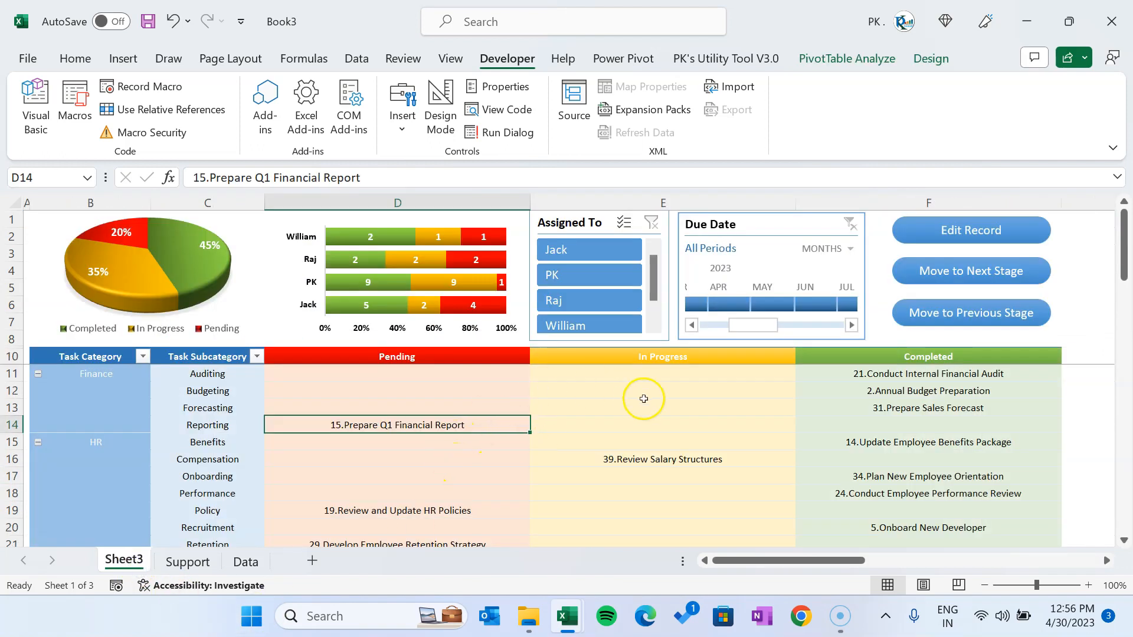
scroll(680, 399, down, 6)
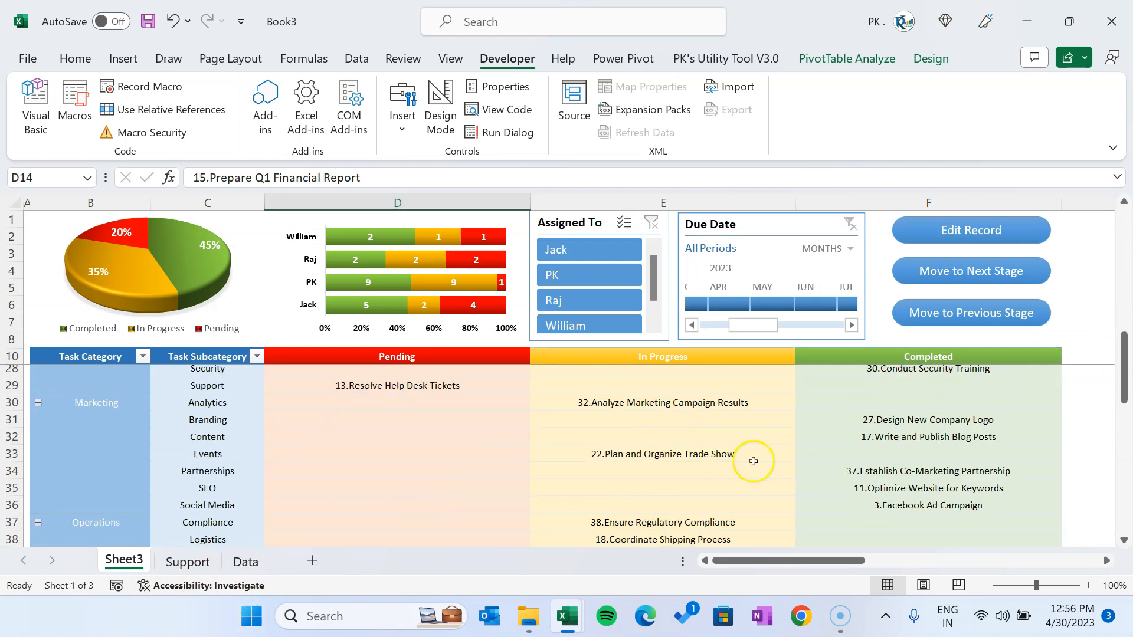
click(647, 455)
click(985, 229)
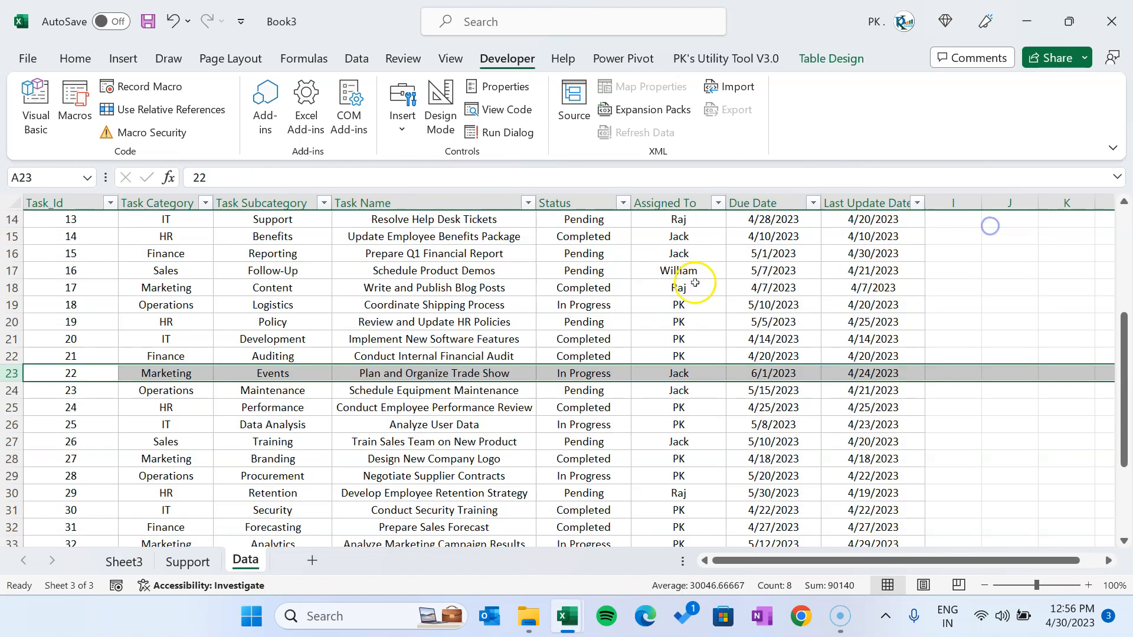
Open the macro code and examine the variable declarations and nested If block of Move_To_Next_Stage.
key(alt+F11)
click(297, 309)
scroll(533, 339, down, 4)
drag(86, 339, 256, 340)
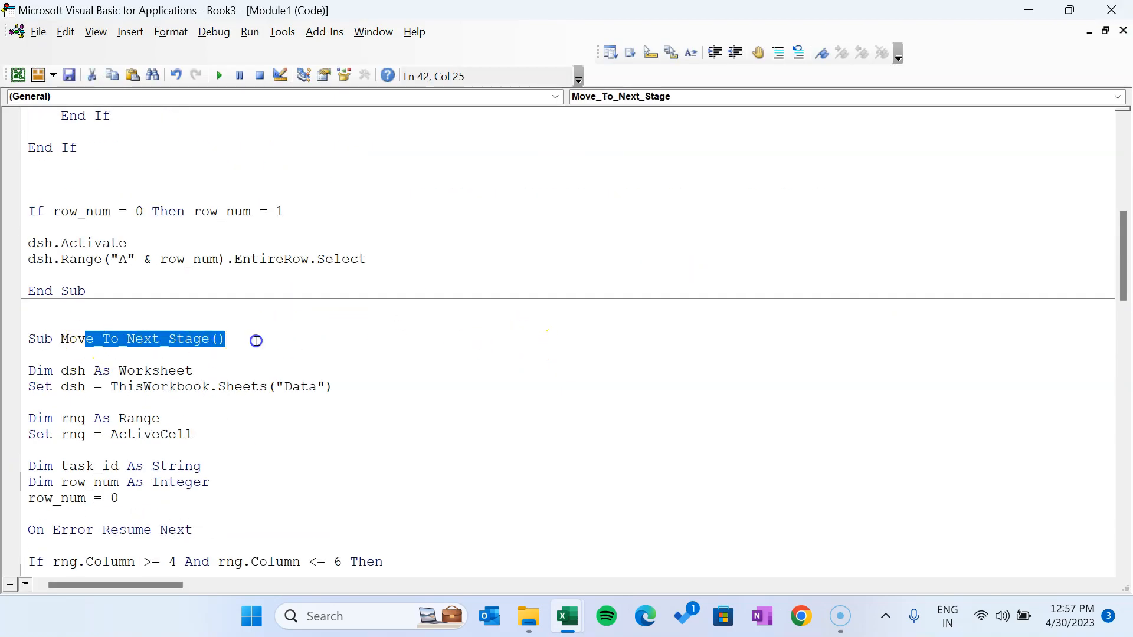
scroll(581, 408, down, 1)
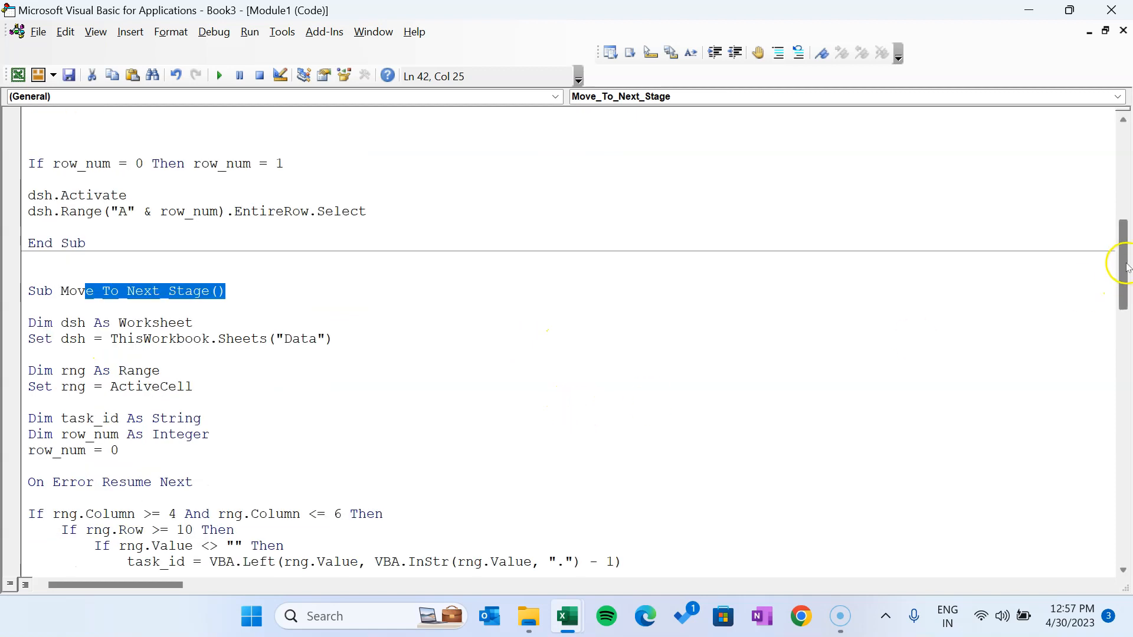
drag(1124, 266, 1122, 293)
drag(44, 179, 155, 316)
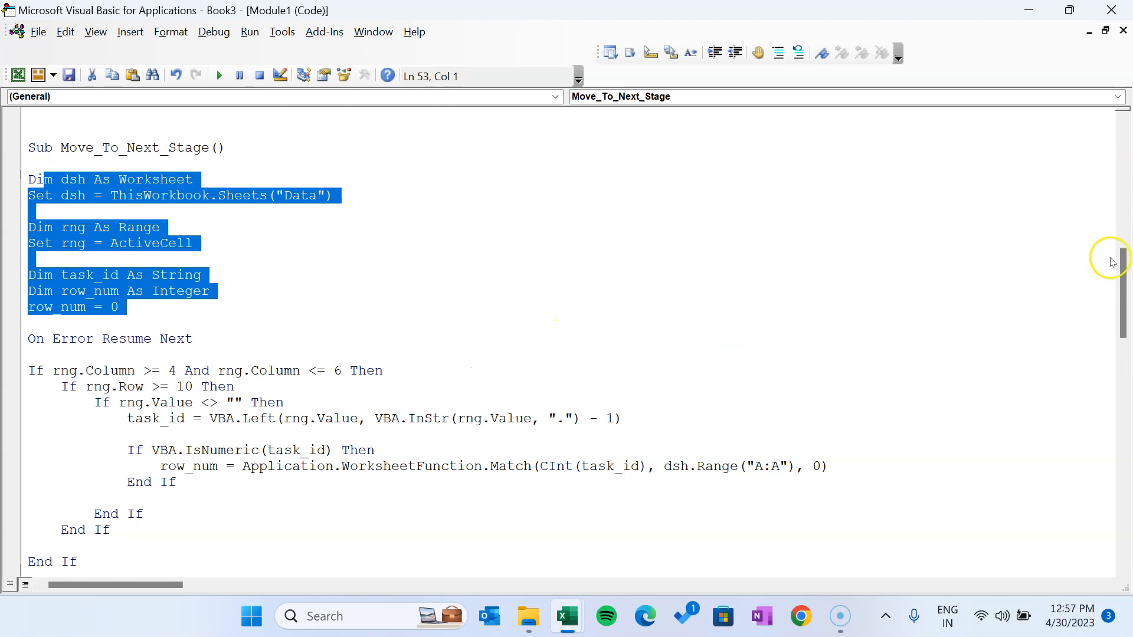
drag(1120, 261, 1123, 312)
drag(188, 370, 21, 166)
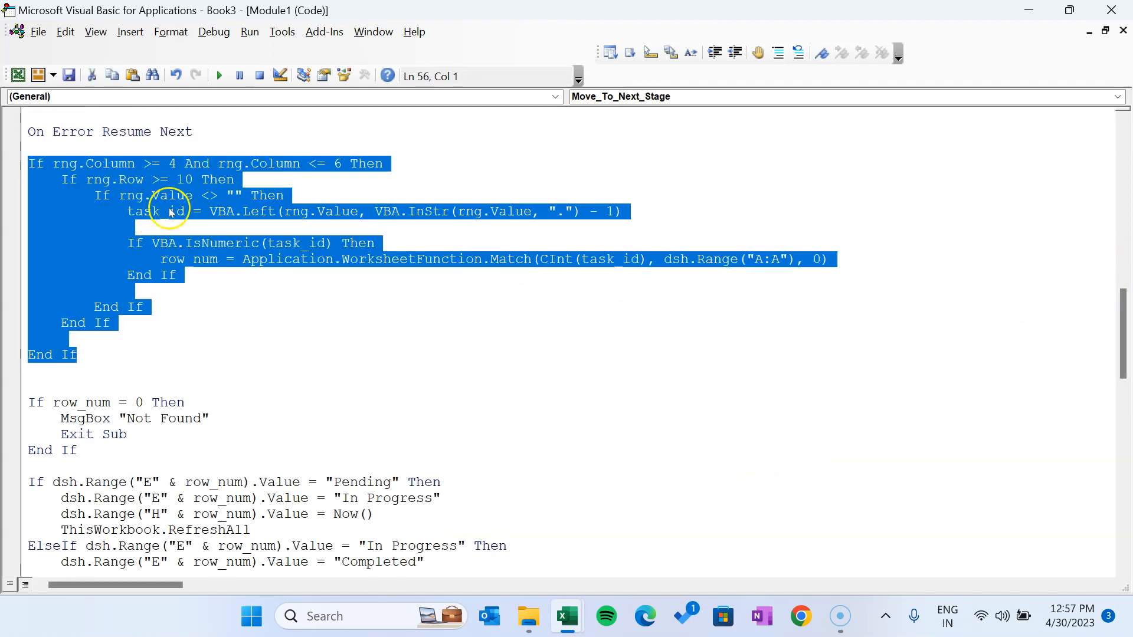
click(160, 380)
Examine the row_num = 0 check in Move_To_Next_Stage with its "Not Found" message box and Exit Sub.
drag(93, 450, 10, 406)
drag(1122, 334, 1114, 364)
drag(59, 227, 205, 226)
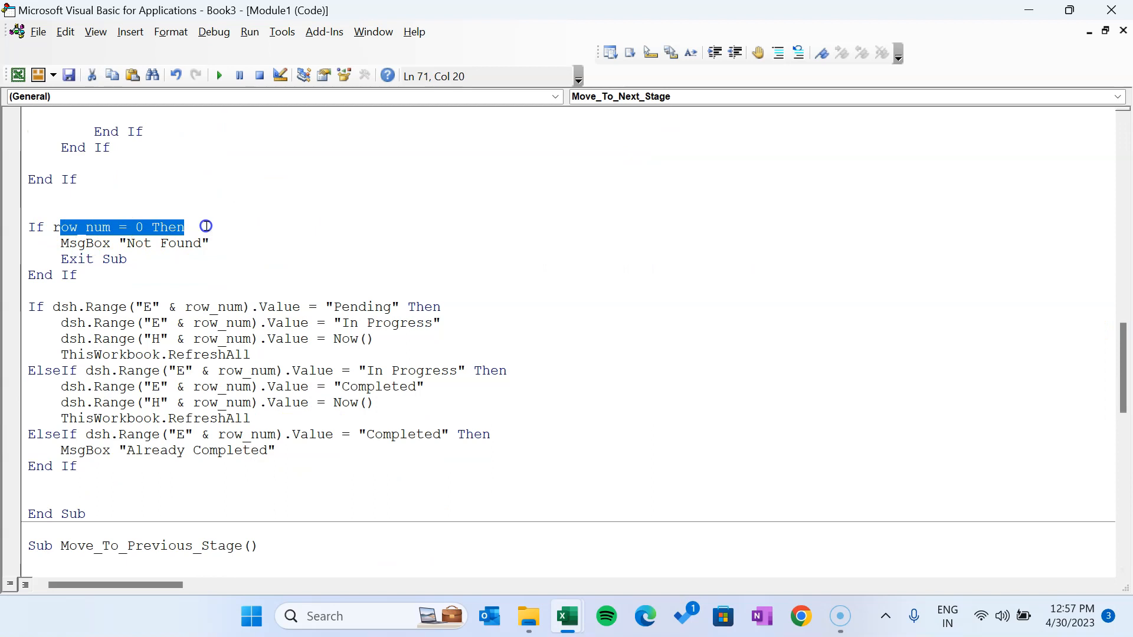
drag(53, 243, 268, 242)
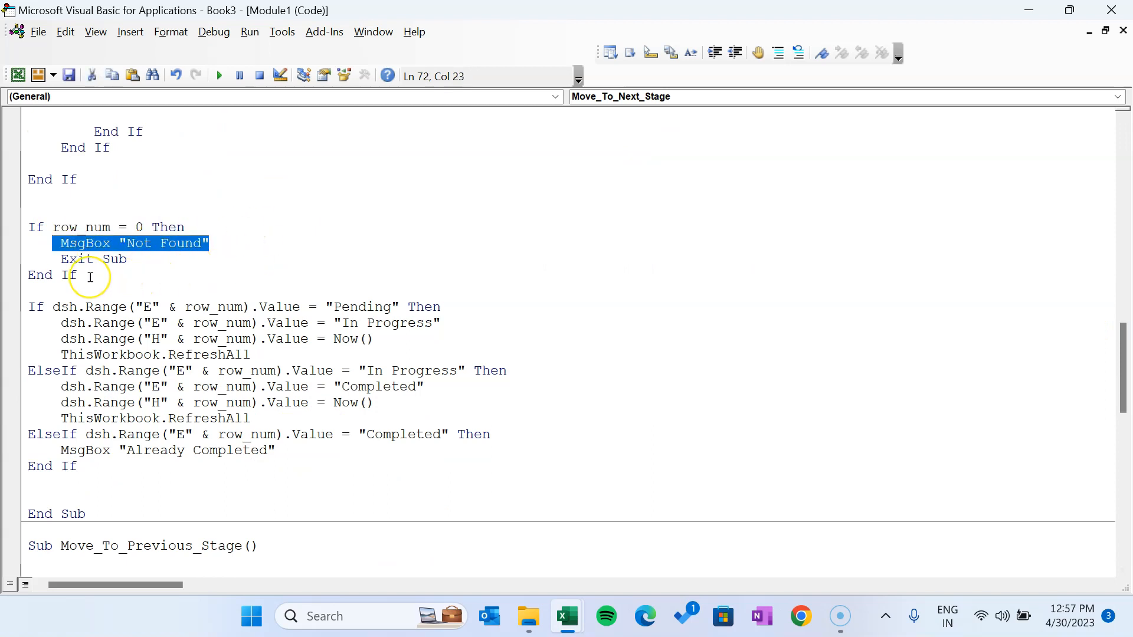
Examine the dsh.Range("E" & row_num) condition and compare it with the Status column on the Data sheet.
drag(59, 307, 242, 307)
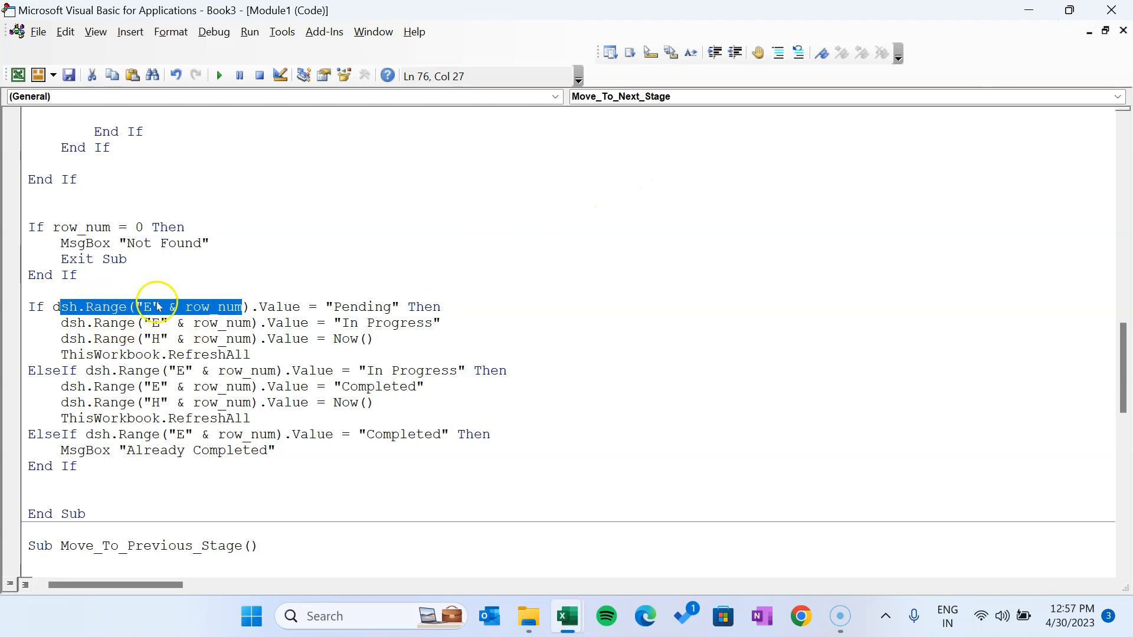
click(1027, 12)
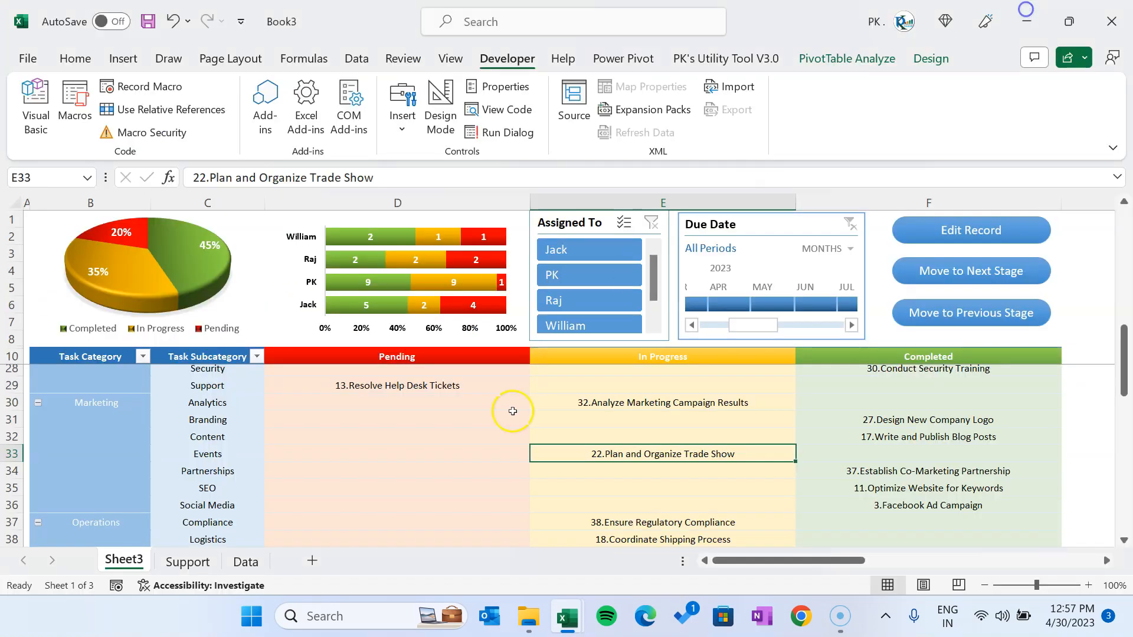
click(246, 560)
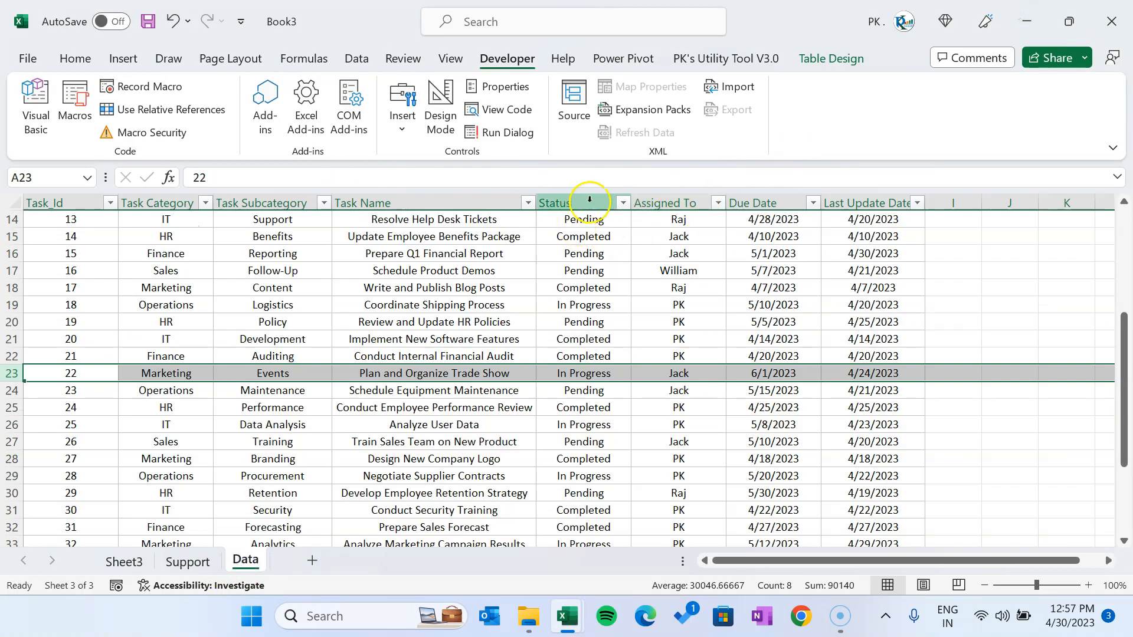
click(678, 202)
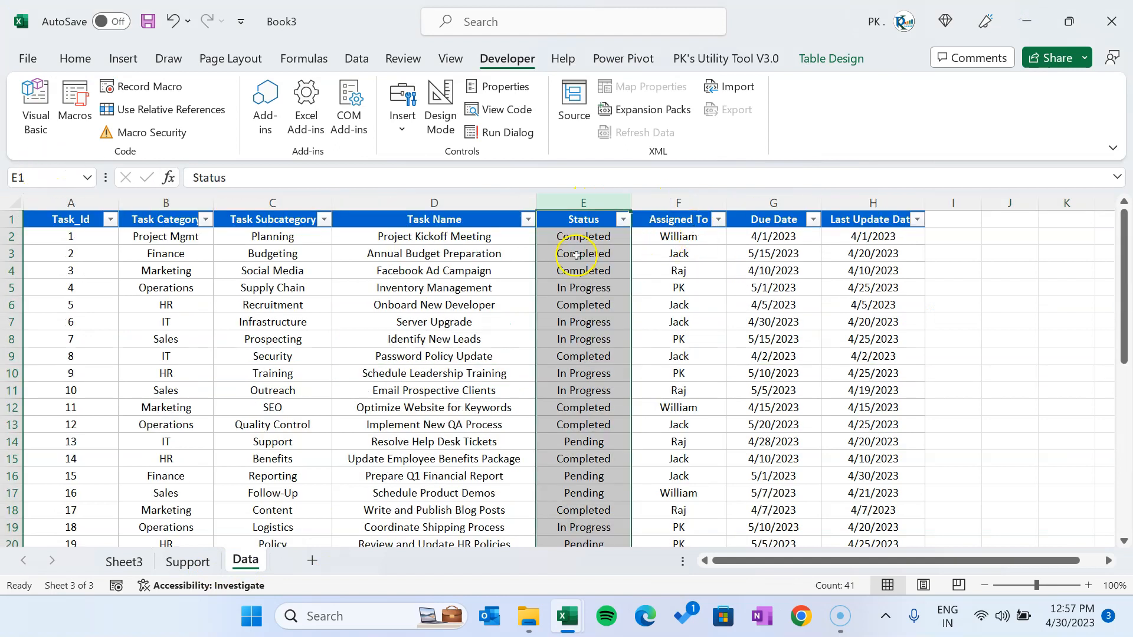
Reopen the macro code and examine the "Pending" branch of Move_To_Next_Stage, including its "In Progress" and Now() assignments.
click(35, 106)
click(288, 352)
double_click(355, 308)
drag(184, 323, 407, 318)
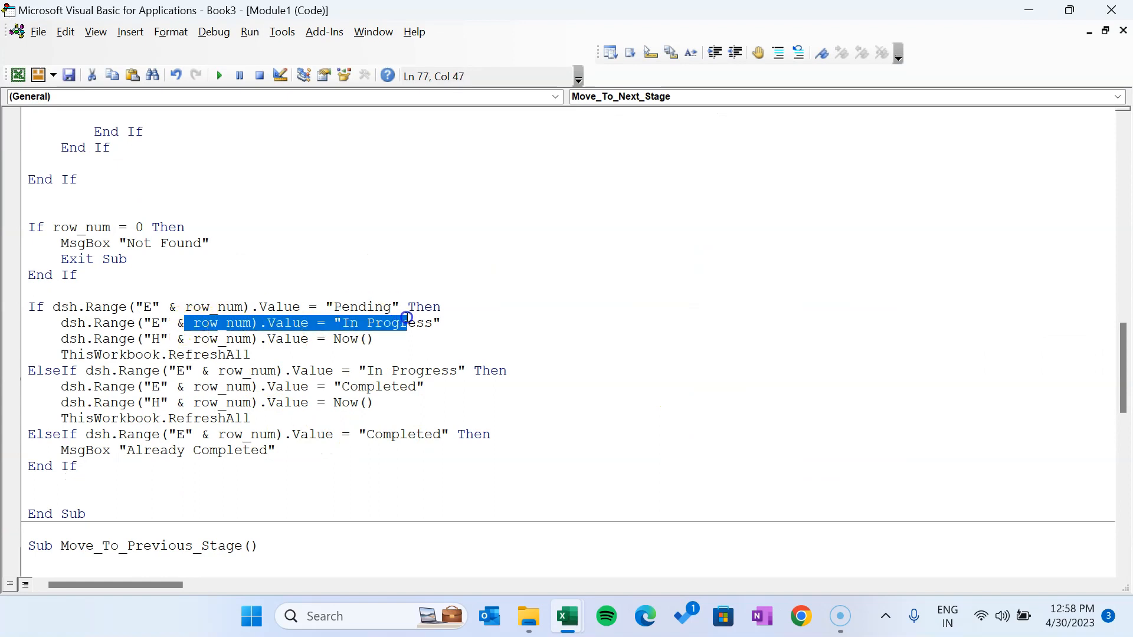
click(454, 322)
drag(145, 334, 488, 372)
click(404, 341)
Examine the "In Progress" and "Completed" branches of Move_To_Next_Stage, including the "Already Completed" message box.
click(400, 387)
double_click(400, 387)
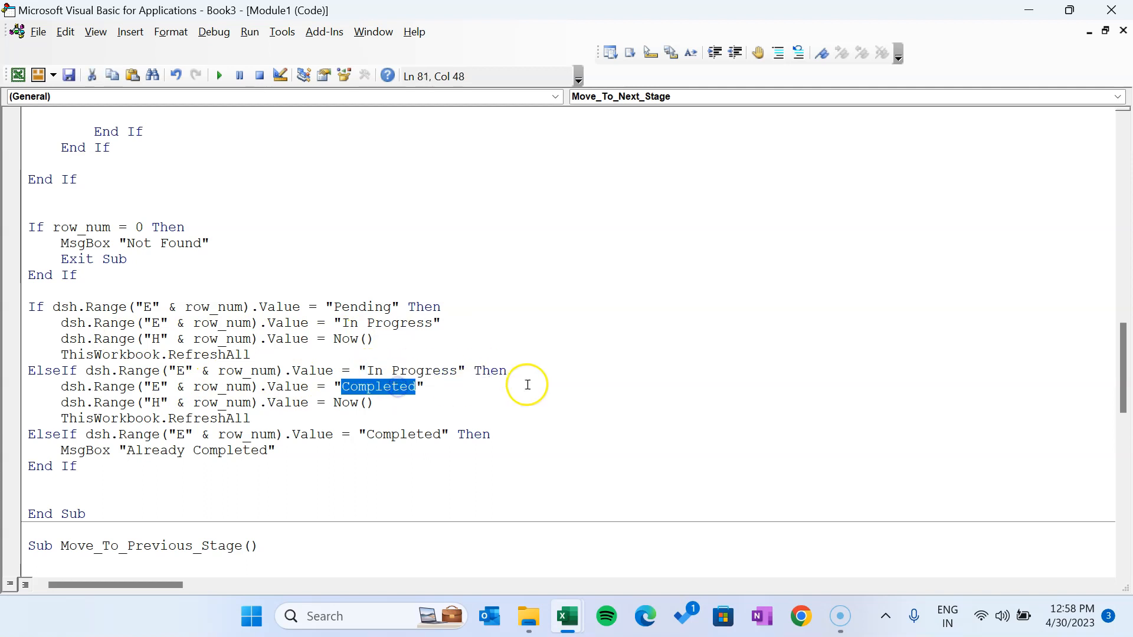
drag(381, 403, 301, 405)
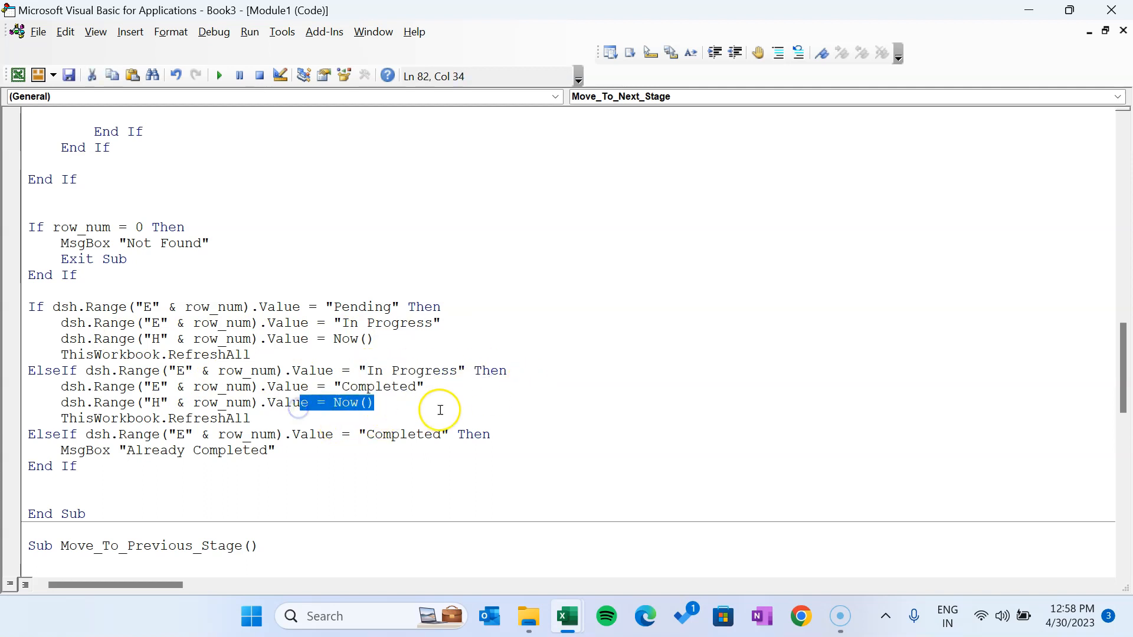
drag(86, 435, 409, 435)
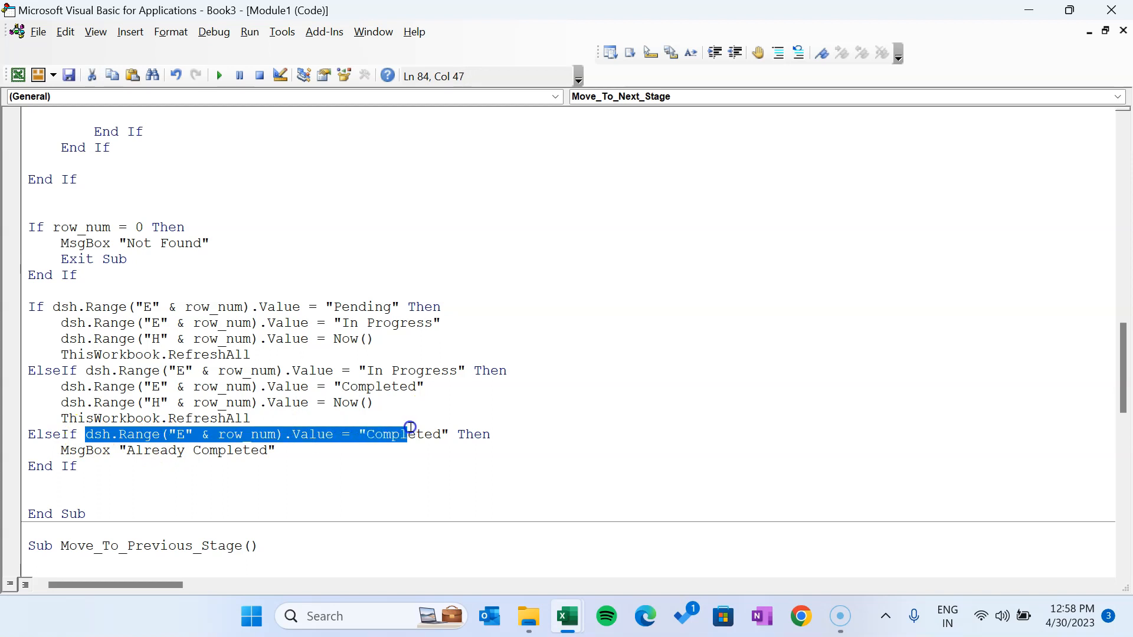
double_click(420, 435)
drag(93, 450, 298, 450)
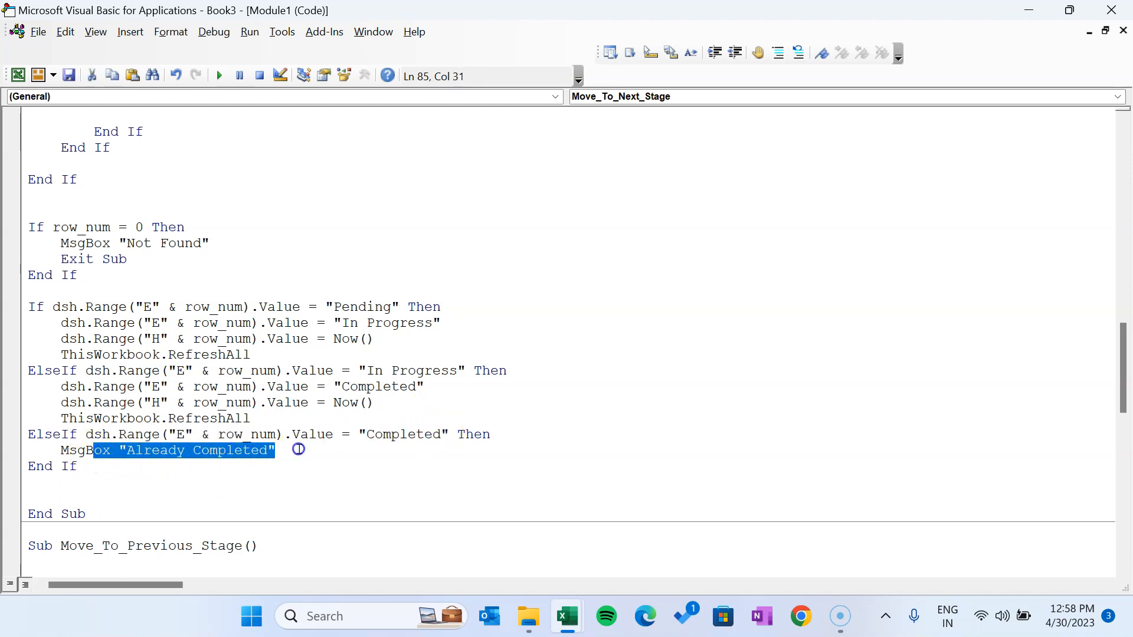
click(311, 455)
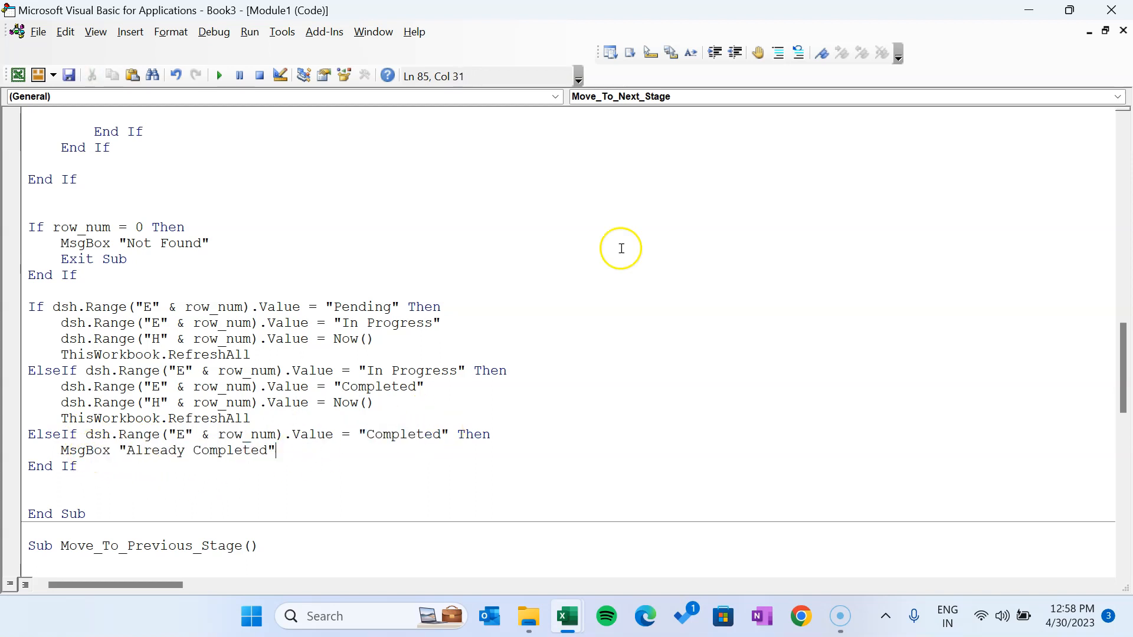
Examine the status If block of Move_To_Previous_Stage, from the "Completed" condition to the "Already Pending" message box.
drag(1123, 341, 1119, 486)
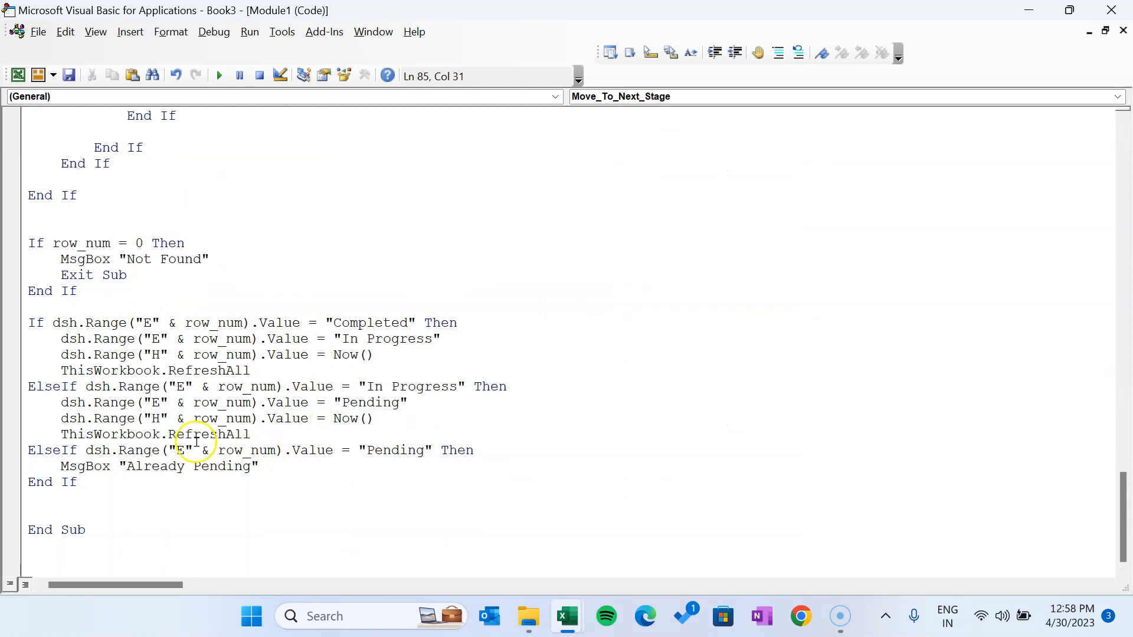
drag(28, 323, 111, 482)
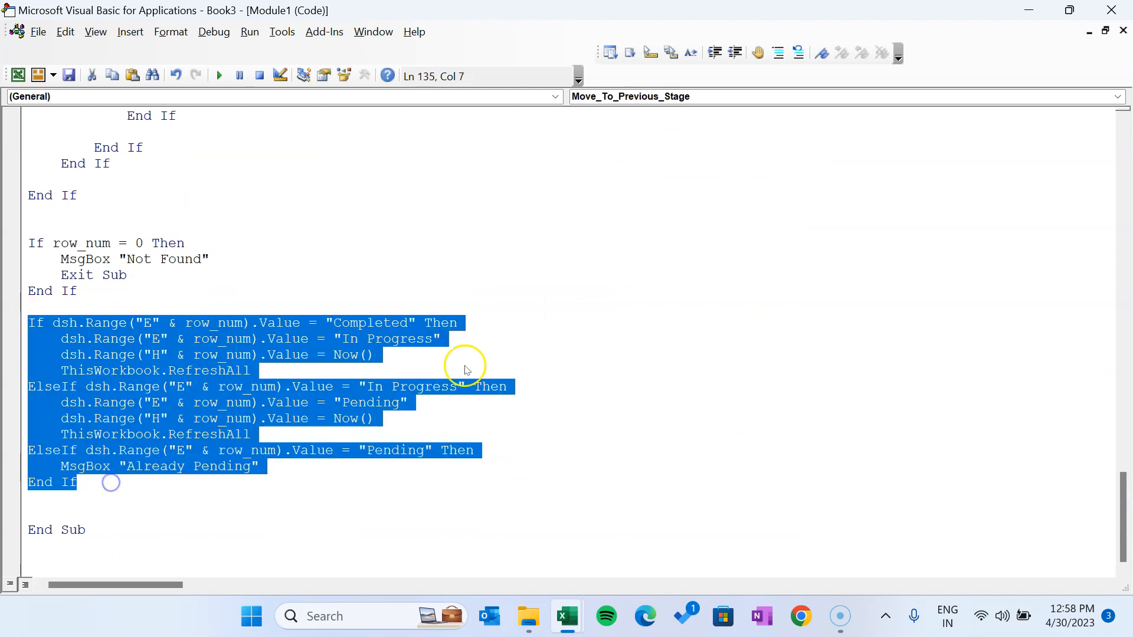
click(392, 338)
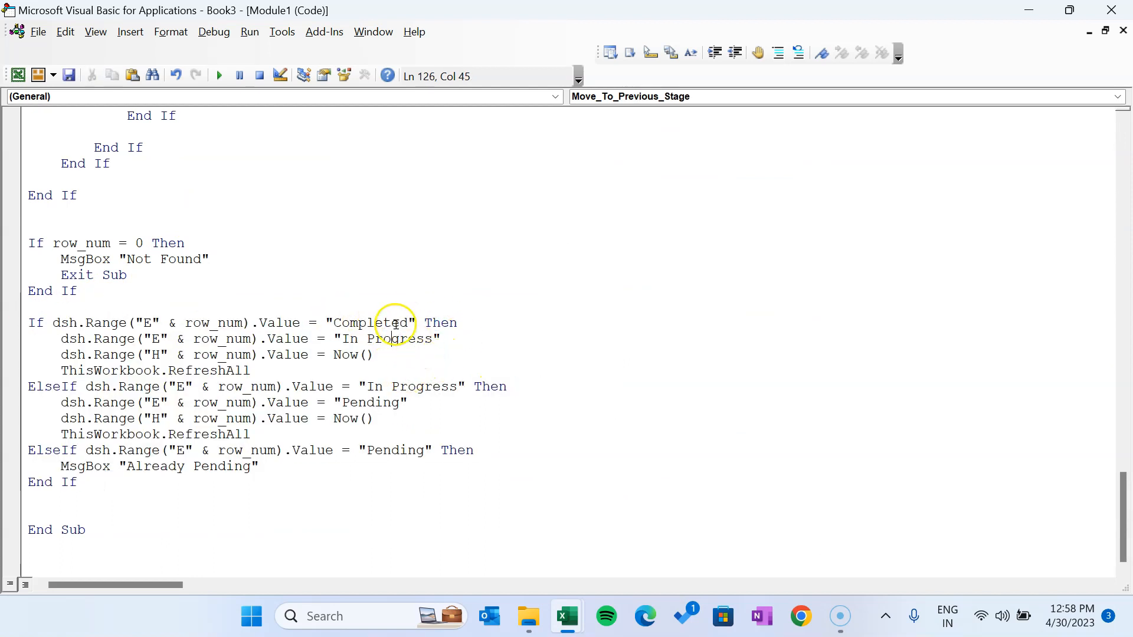
click(401, 345)
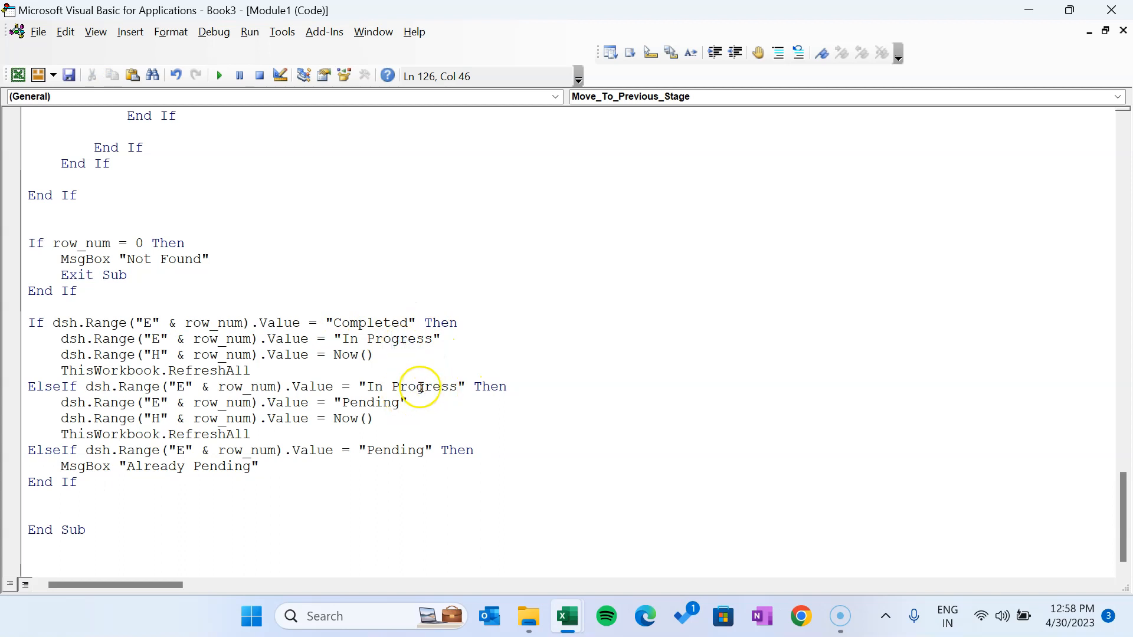
click(384, 403)
click(148, 466)
drag(148, 467, 260, 466)
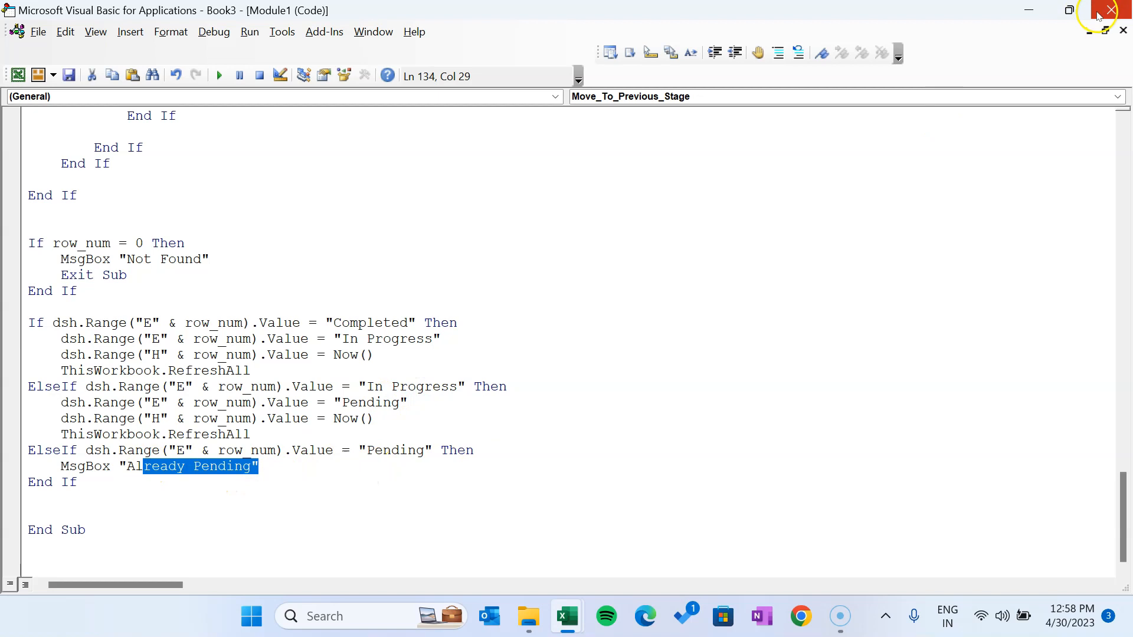
Return to Sheet3 and assign the Move_To_Next_Stage macro to the Move to Next Stage shape.
click(1109, 12)
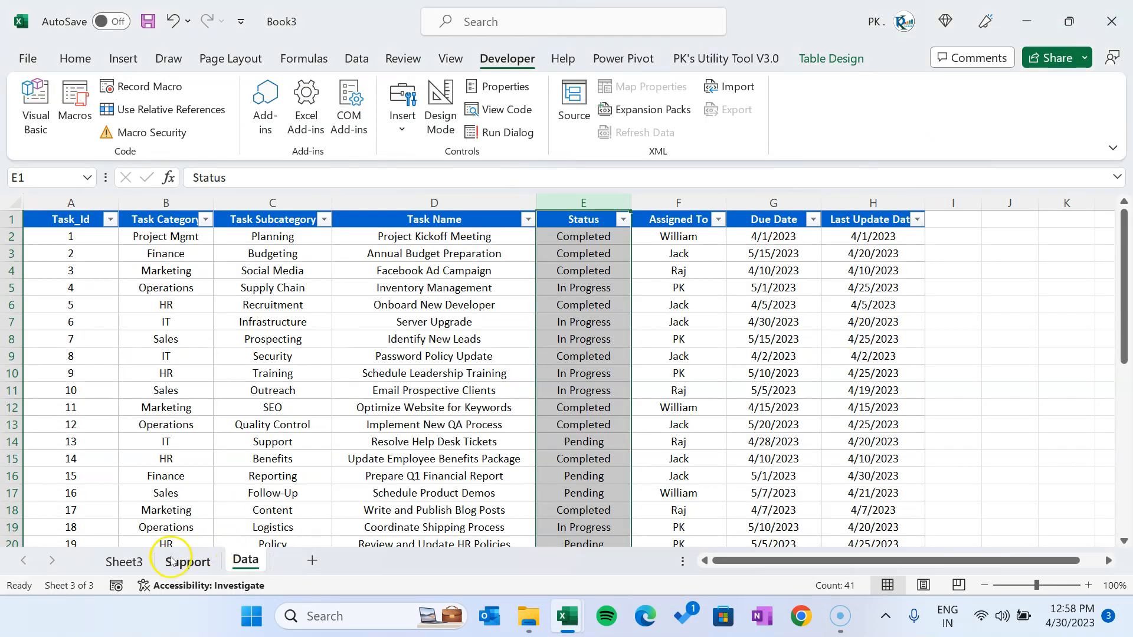
click(131, 562)
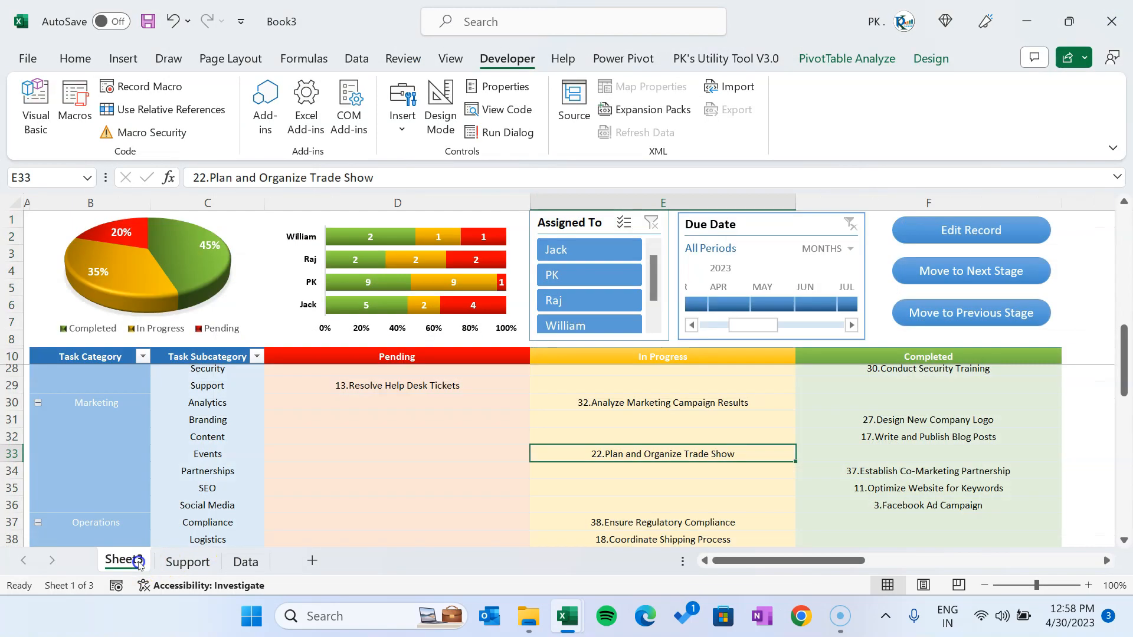
click(952, 357)
right_click(973, 285)
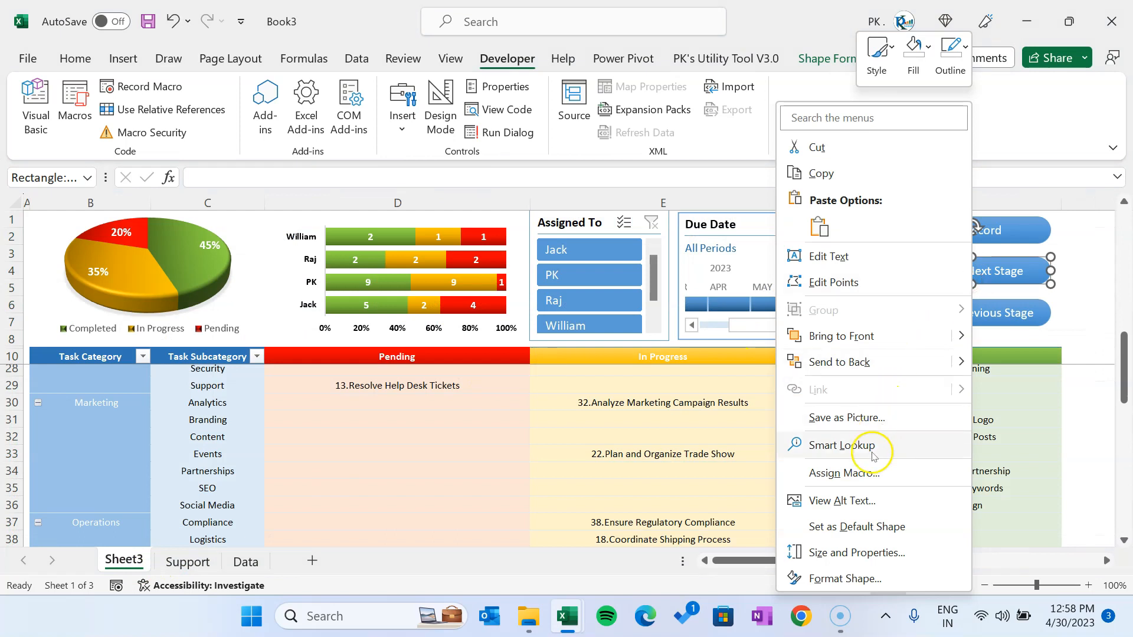
click(871, 476)
click(744, 336)
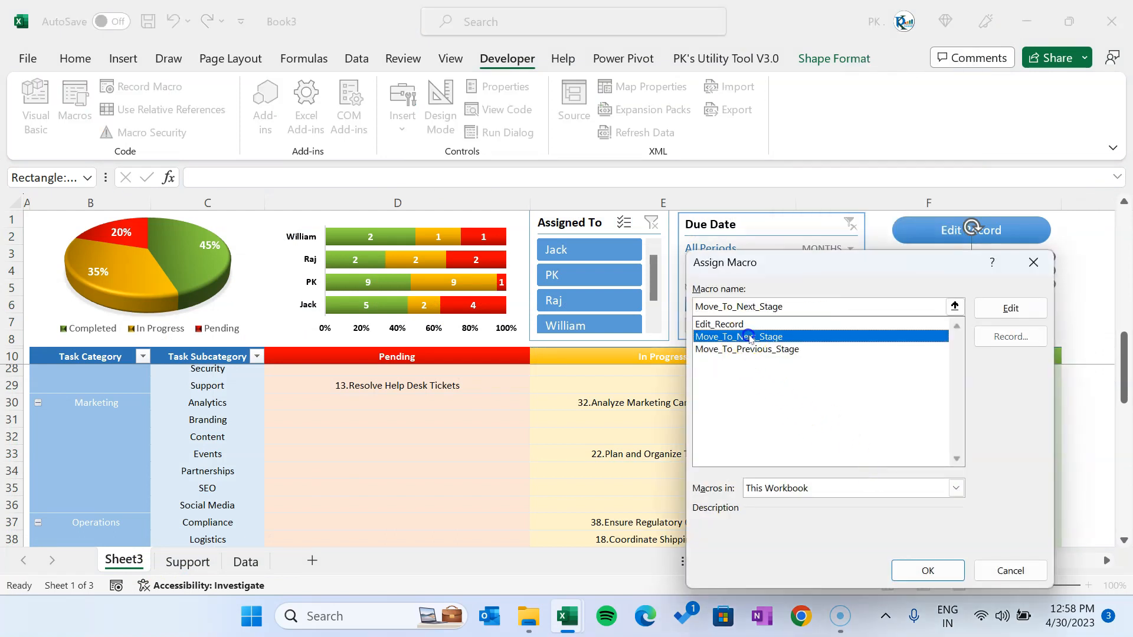
click(934, 571)
Assign the Move_To_Previous_Stage macro to the Move to Previous Stage shape.
right_click(995, 324)
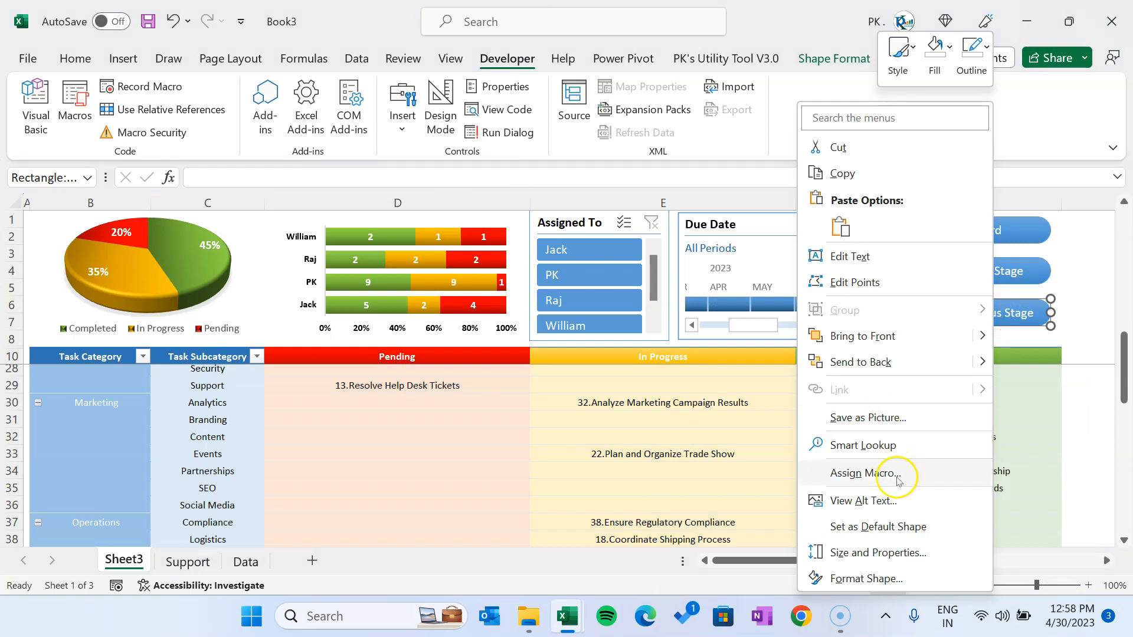
click(895, 474)
click(785, 351)
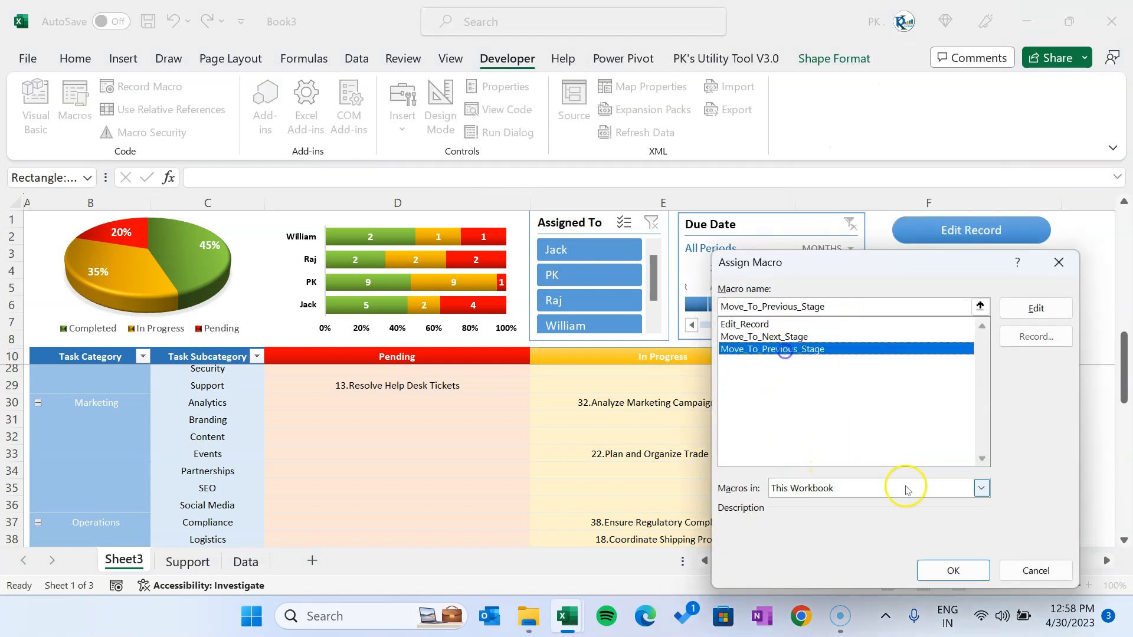
click(951, 570)
Test Move to Next Stage on the completed task 21.Conduct Internal Financial Audit and dismiss the message.
click(761, 419)
scroll(797, 378, up, 6)
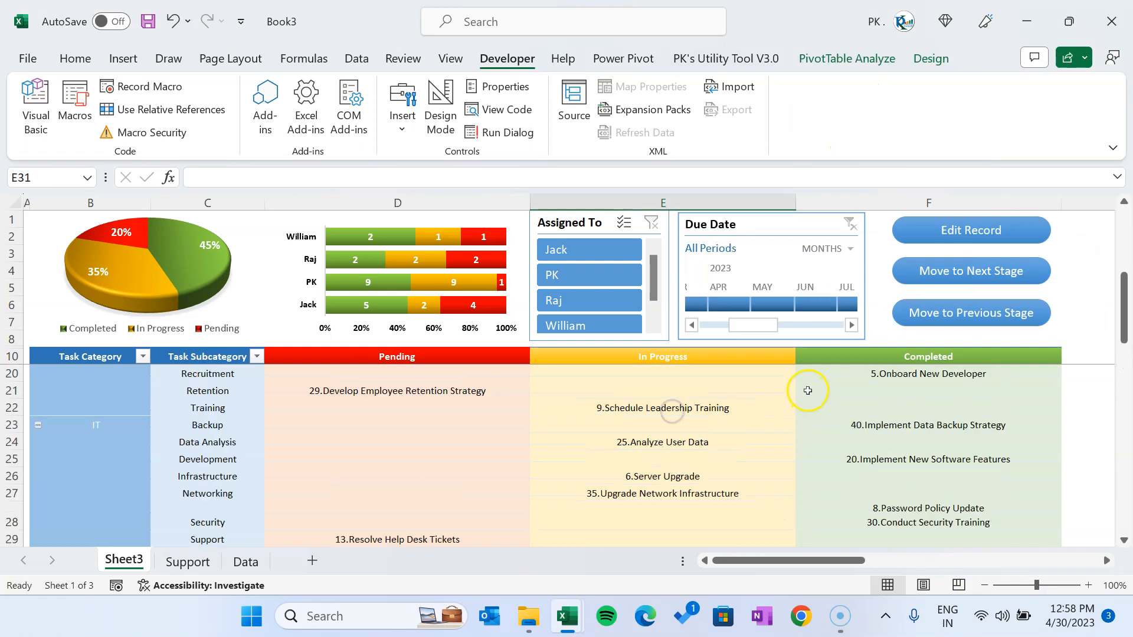
click(887, 377)
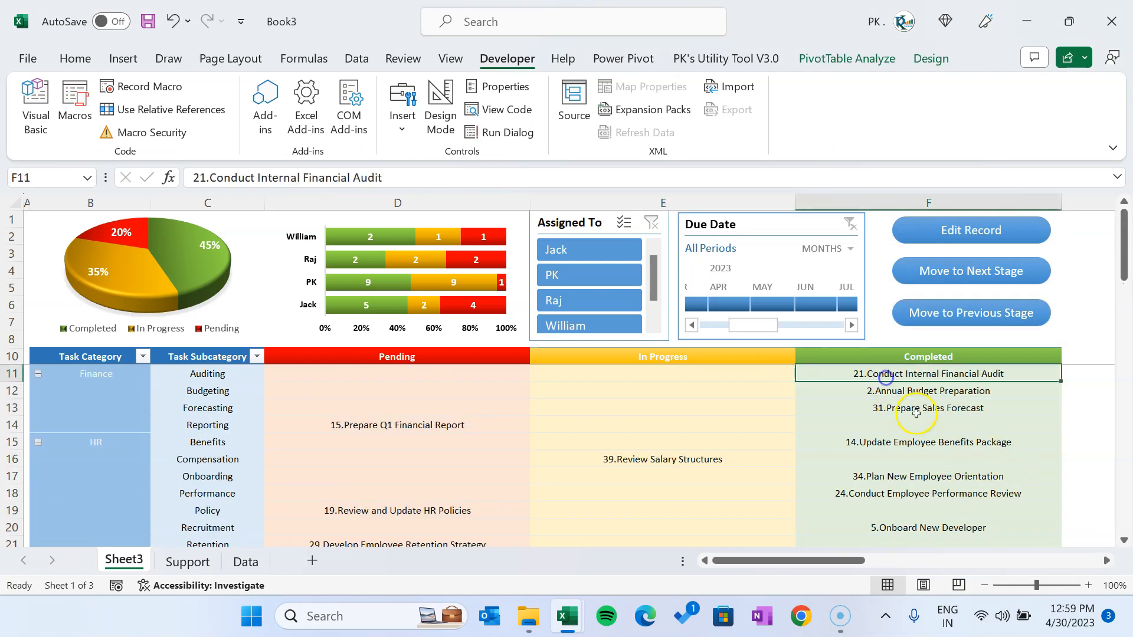
click(990, 279)
click(587, 361)
Test Move to Next Stage on cell G2 outside the pivot table and on empty cell E12, dismissing each message.
click(914, 358)
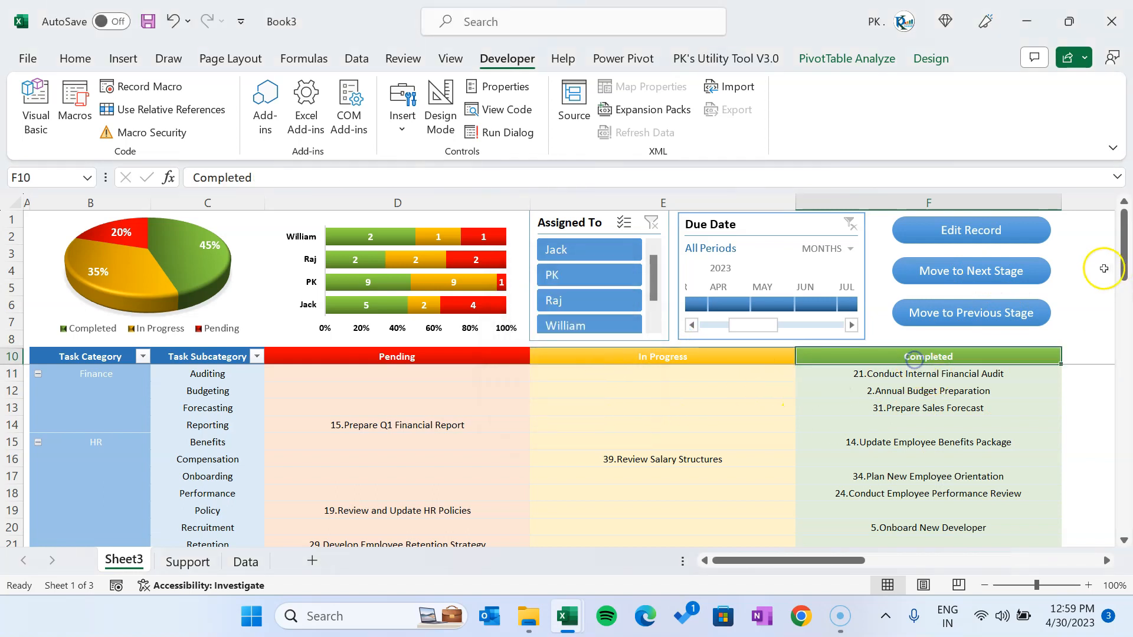
click(1084, 309)
click(1087, 241)
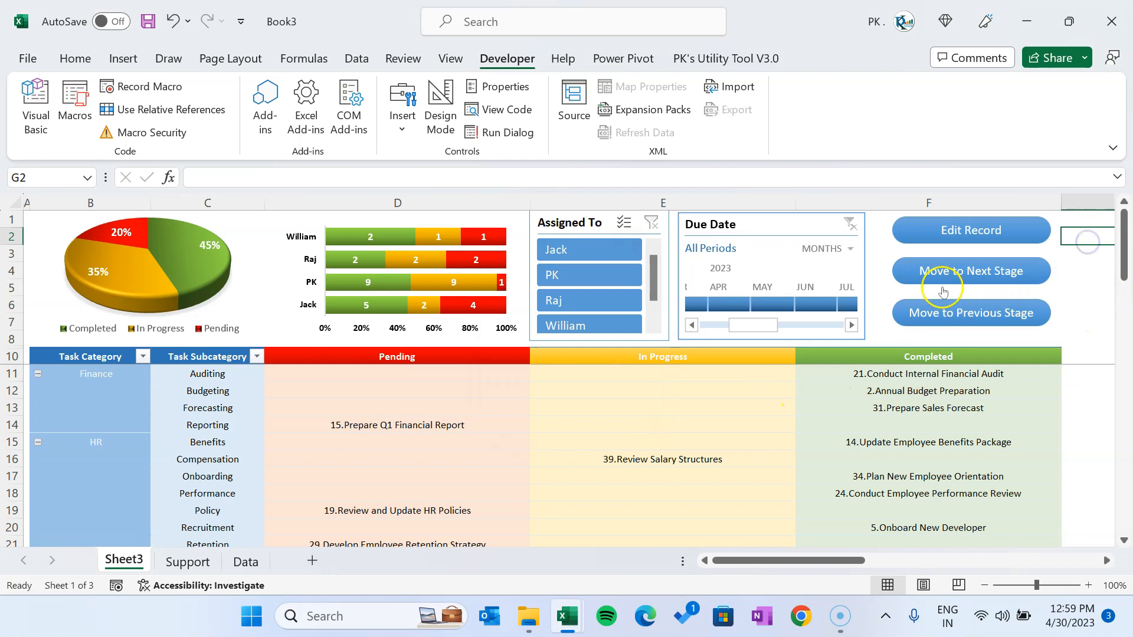
click(968, 272)
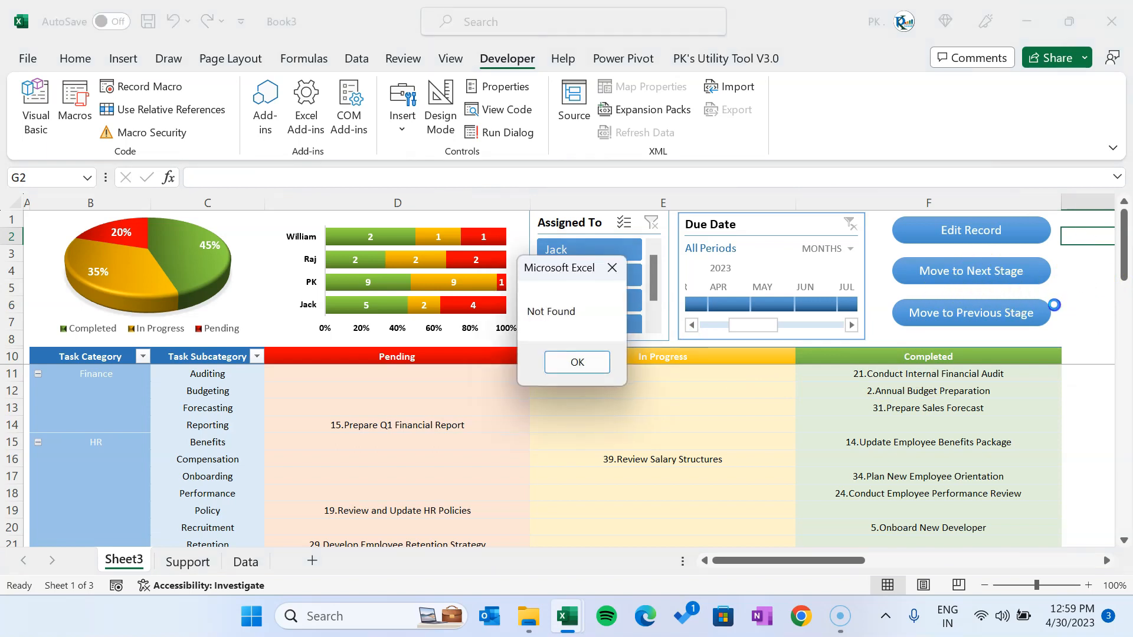
click(596, 363)
click(667, 393)
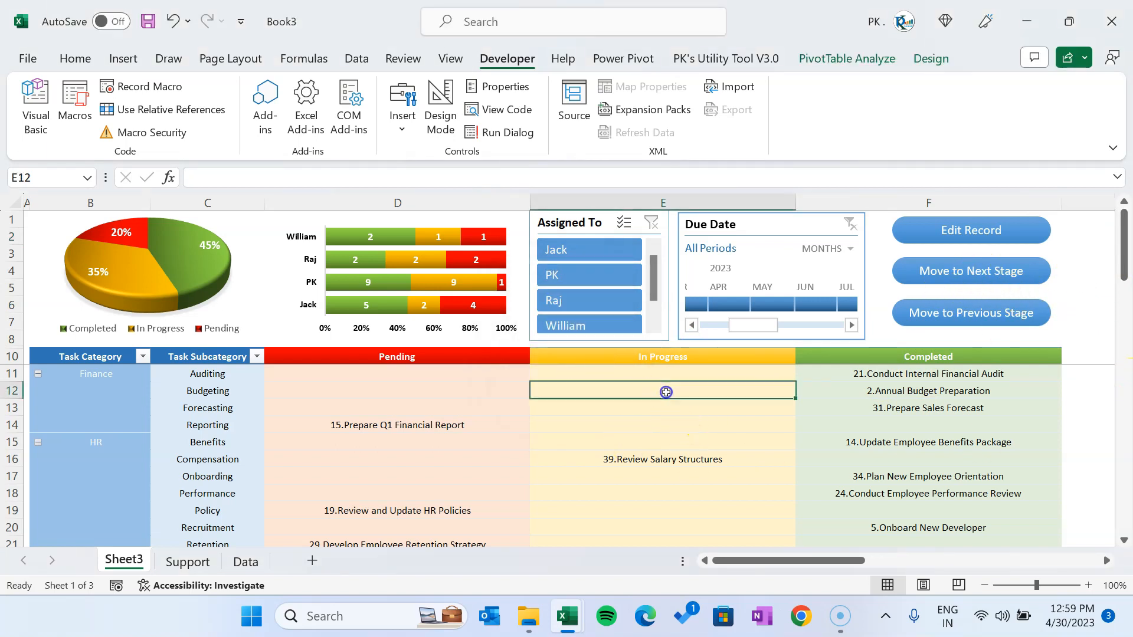
click(972, 272)
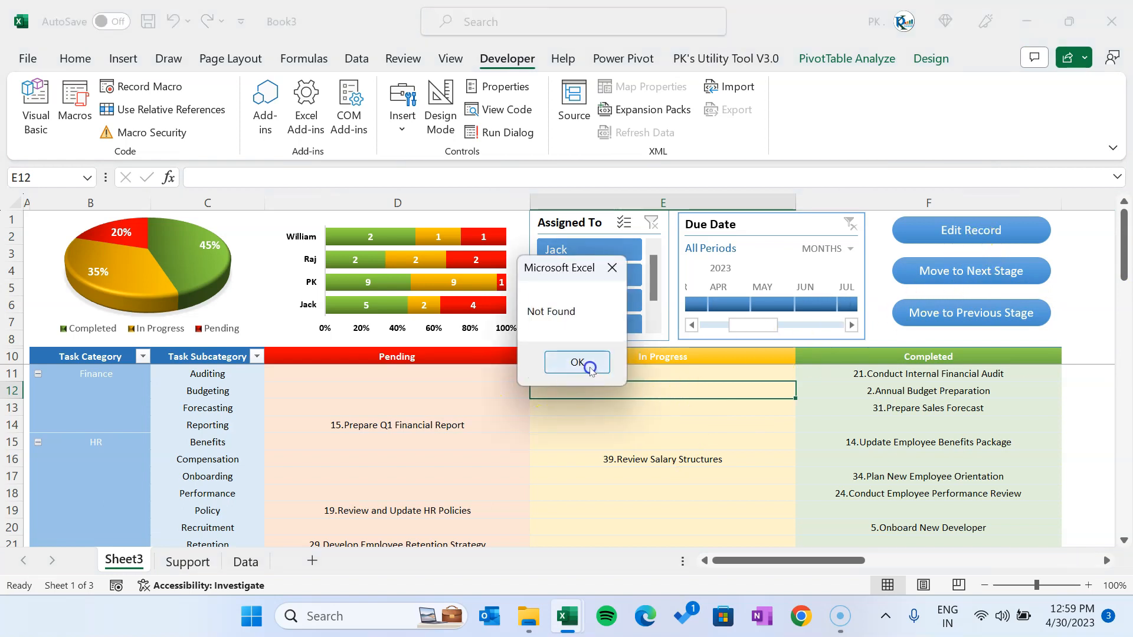
click(590, 367)
Move the pending task 15.Prepare Q1 Financial Report to the In Progress stage and select it there.
click(389, 423)
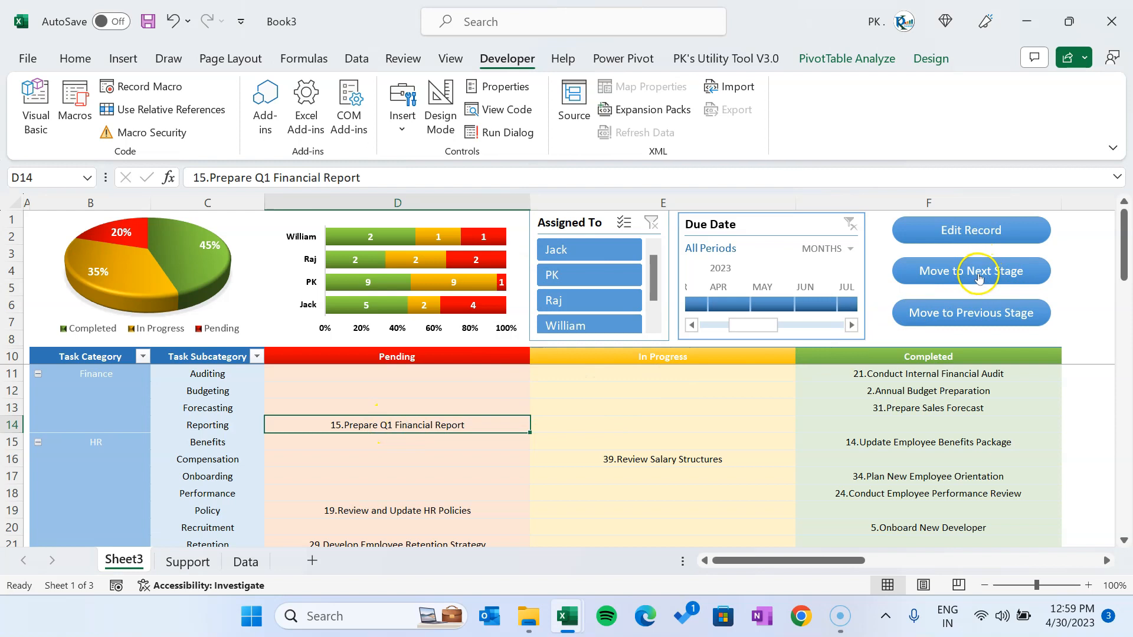
drag(528, 429, 665, 421)
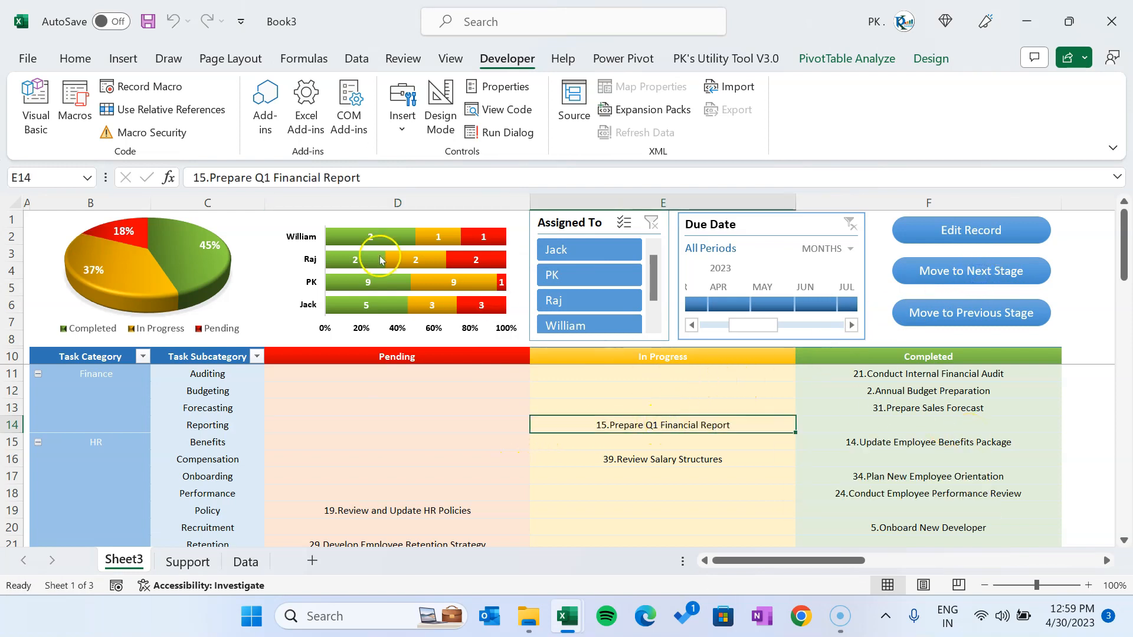
Open the macro code, examine the ThisWorkbook.RefreshAll line in Move_To_Previous_Stage, and close the code editor.
click(35, 105)
drag(66, 370, 260, 371)
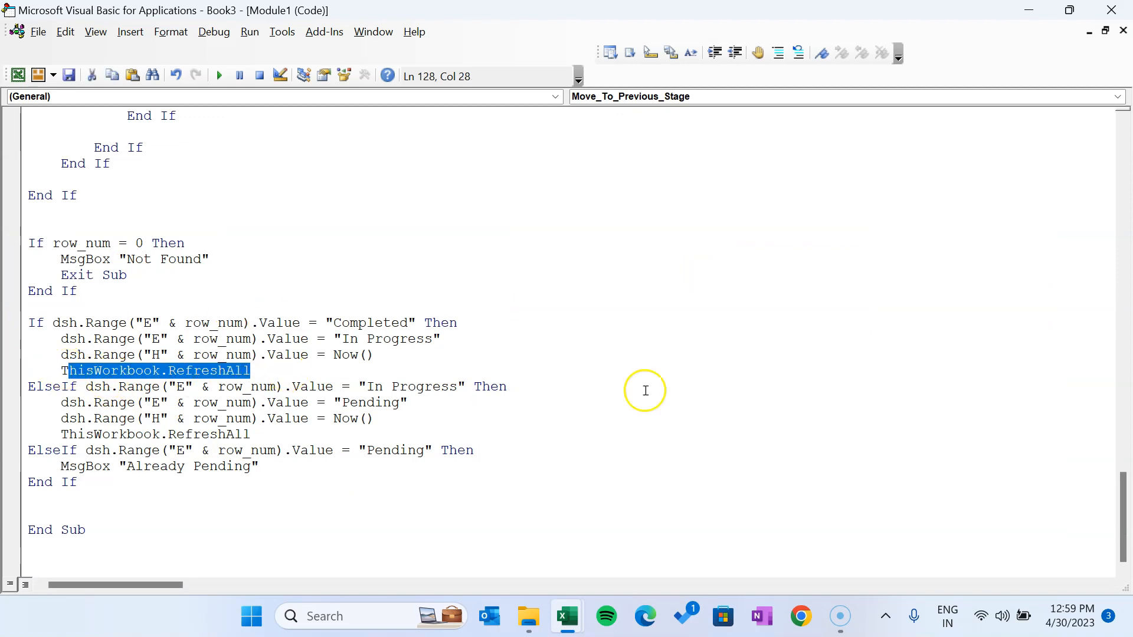
click(1112, 10)
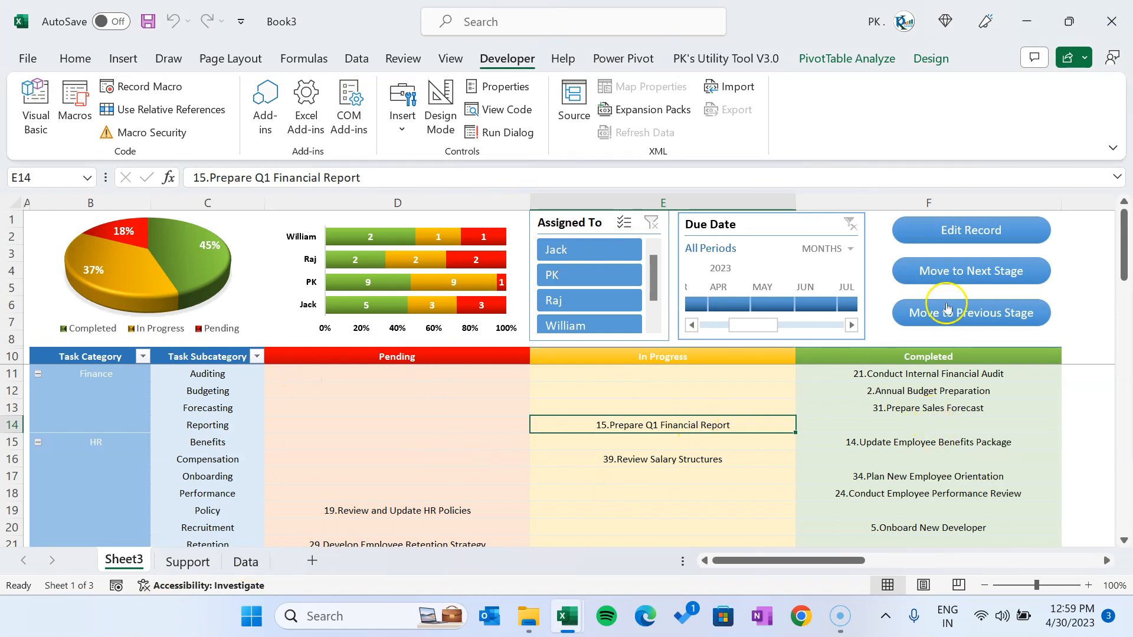
Run Move to Previous Stage on 15.Prepare Q1 Financial Report to return it to Pending.
click(957, 319)
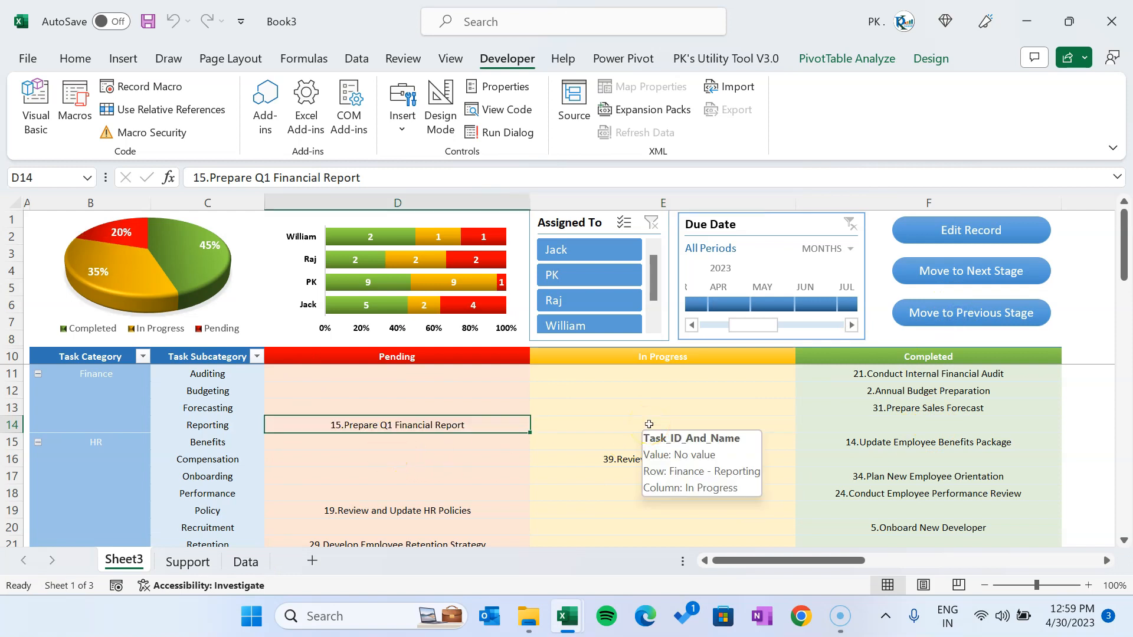
click(75, 59)
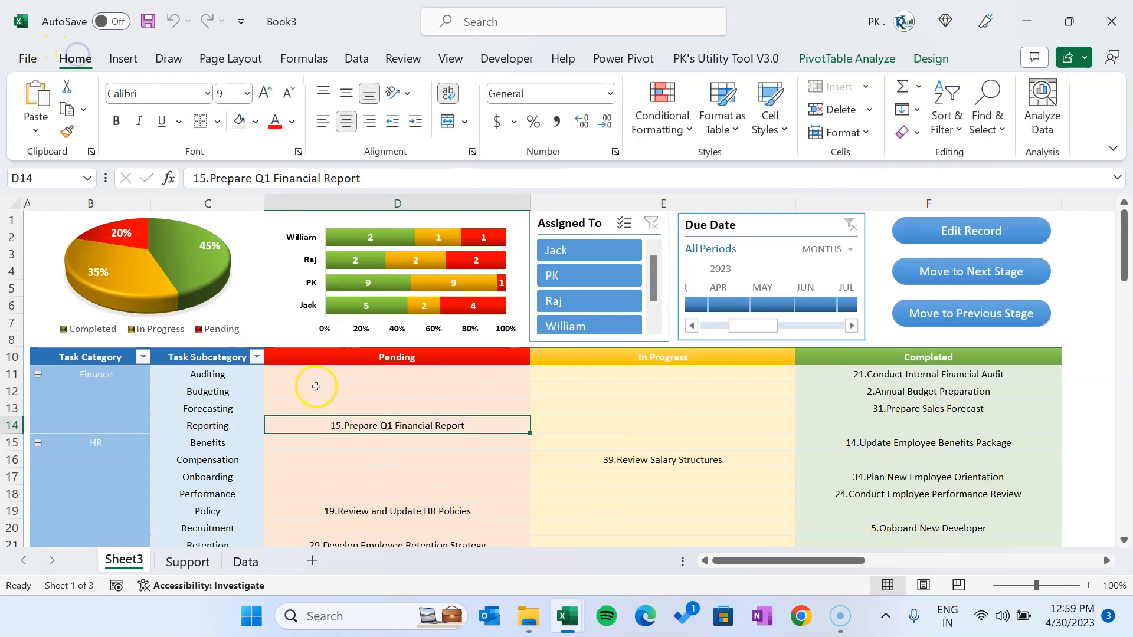
mouse_move(308, 389)
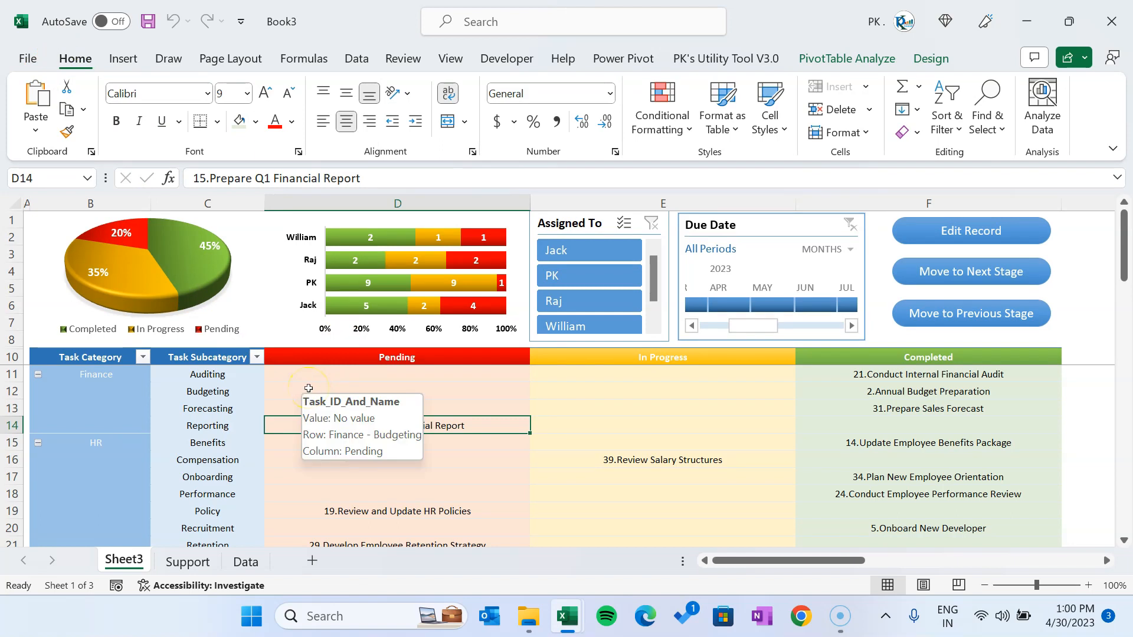